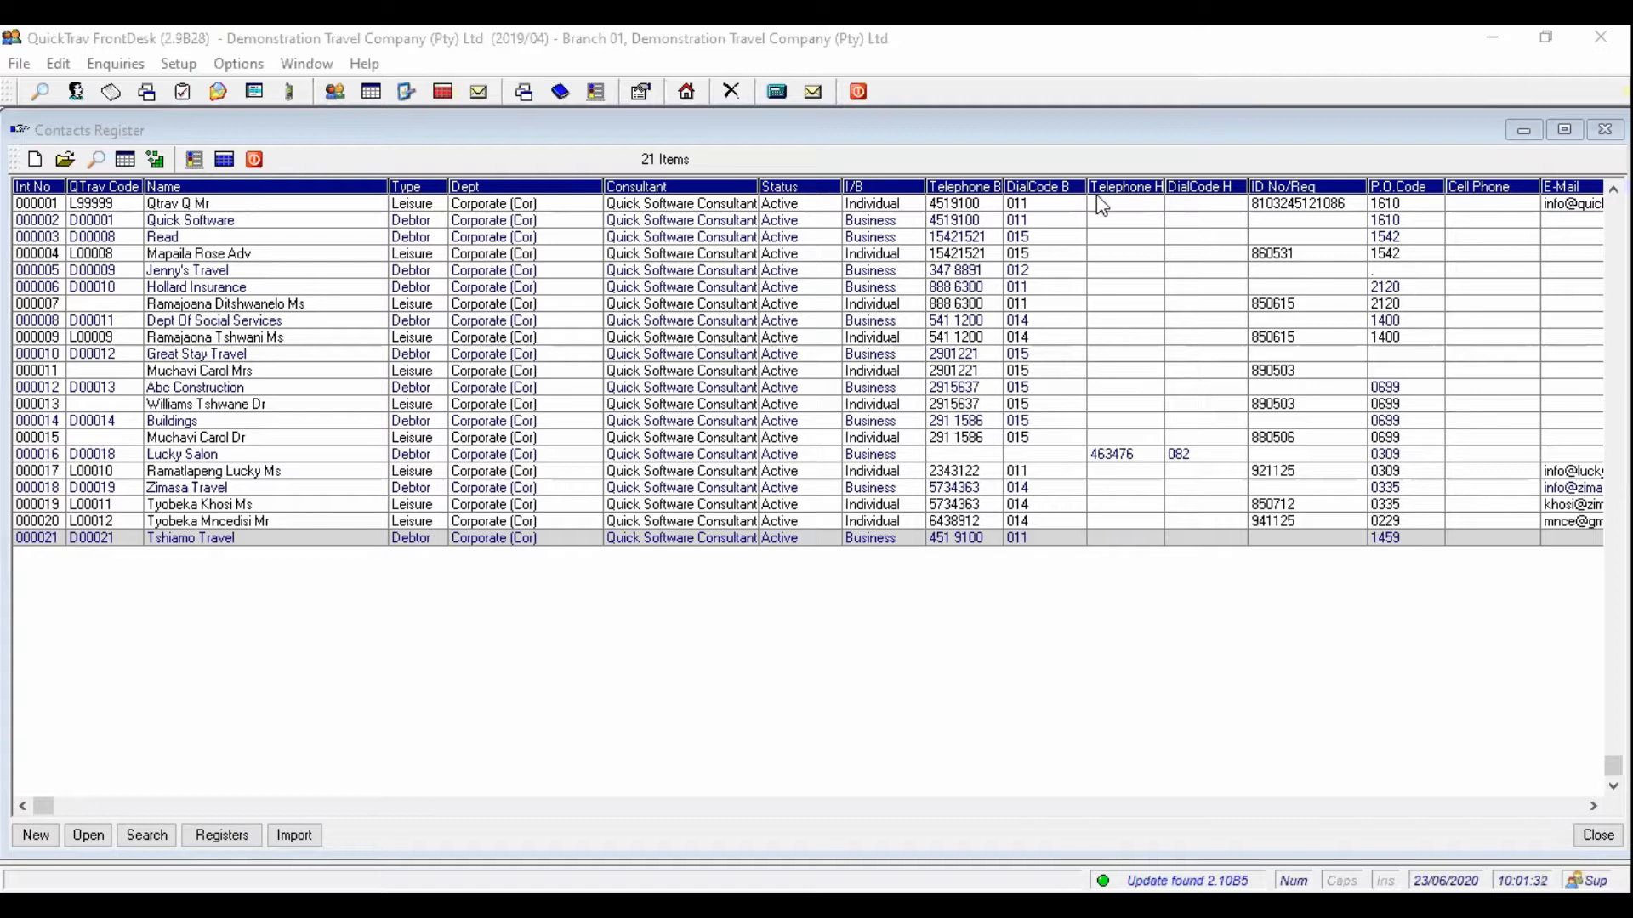
# - Open the Airline Suppliers register from the Setup menu, showing its 96 airlines
pyautogui.click(406, 423)
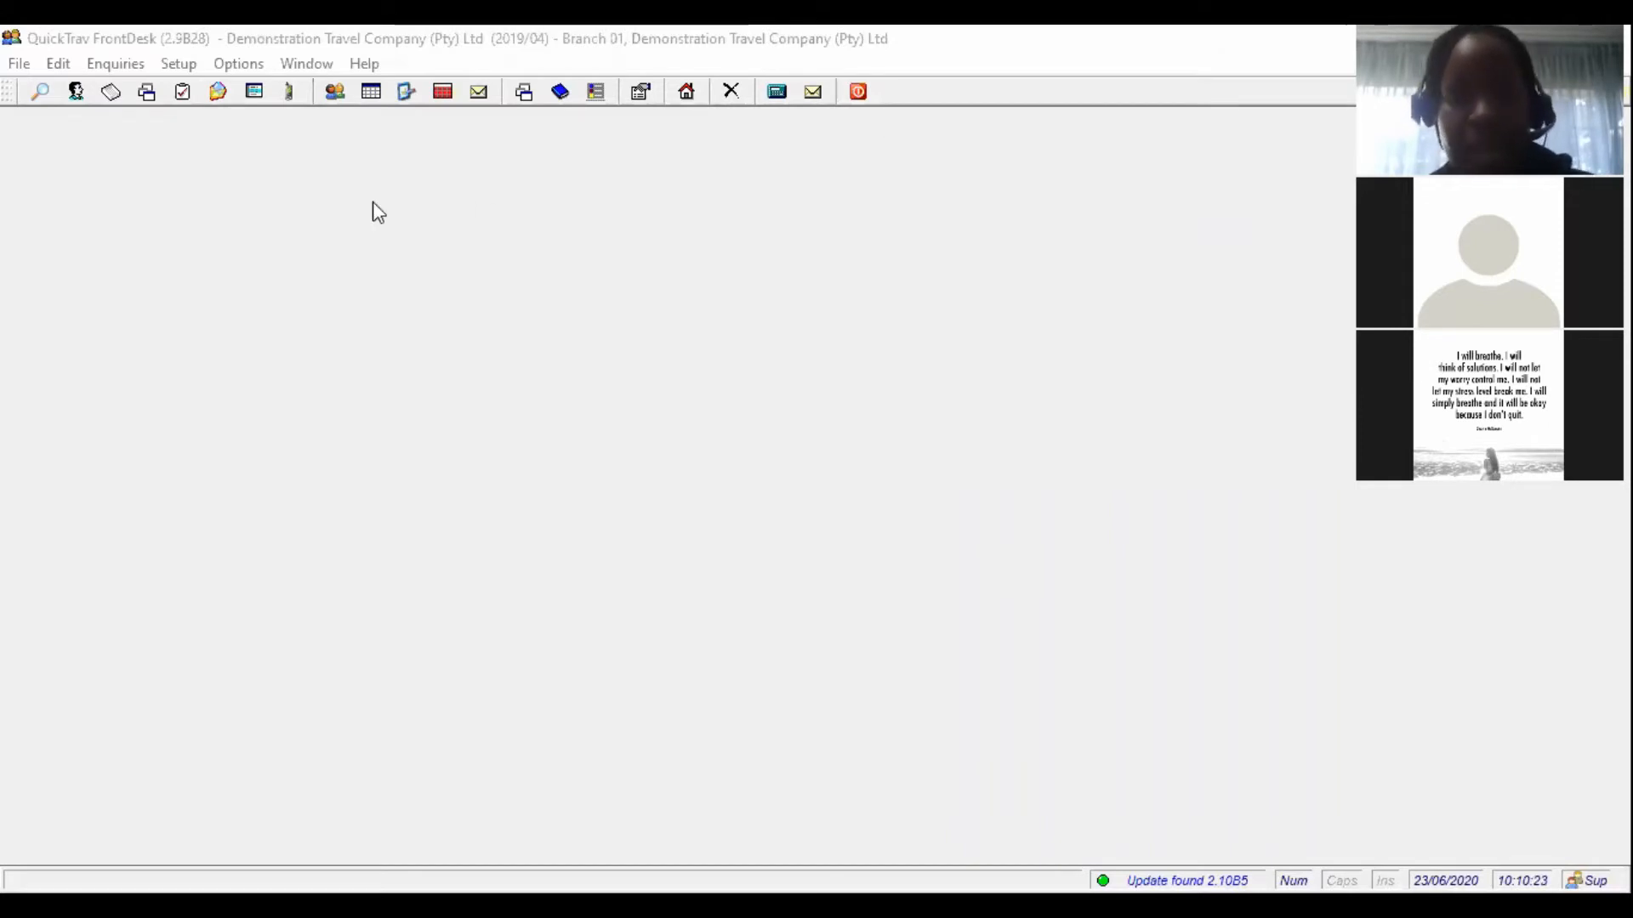
pyautogui.click(180, 64)
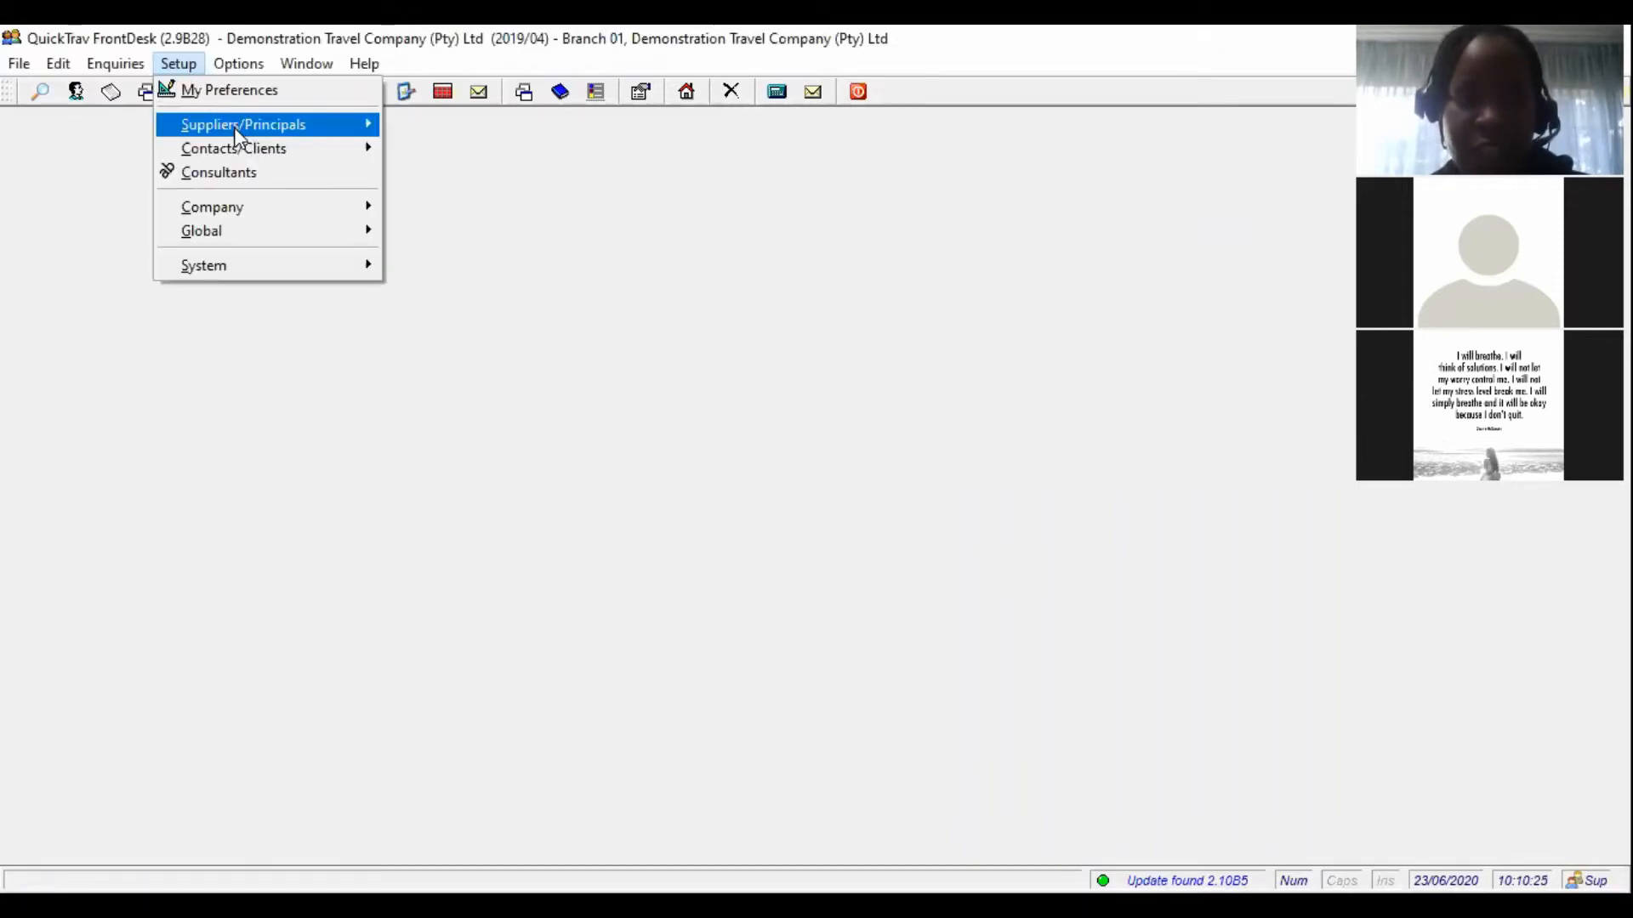
pyautogui.moveTo(238, 136)
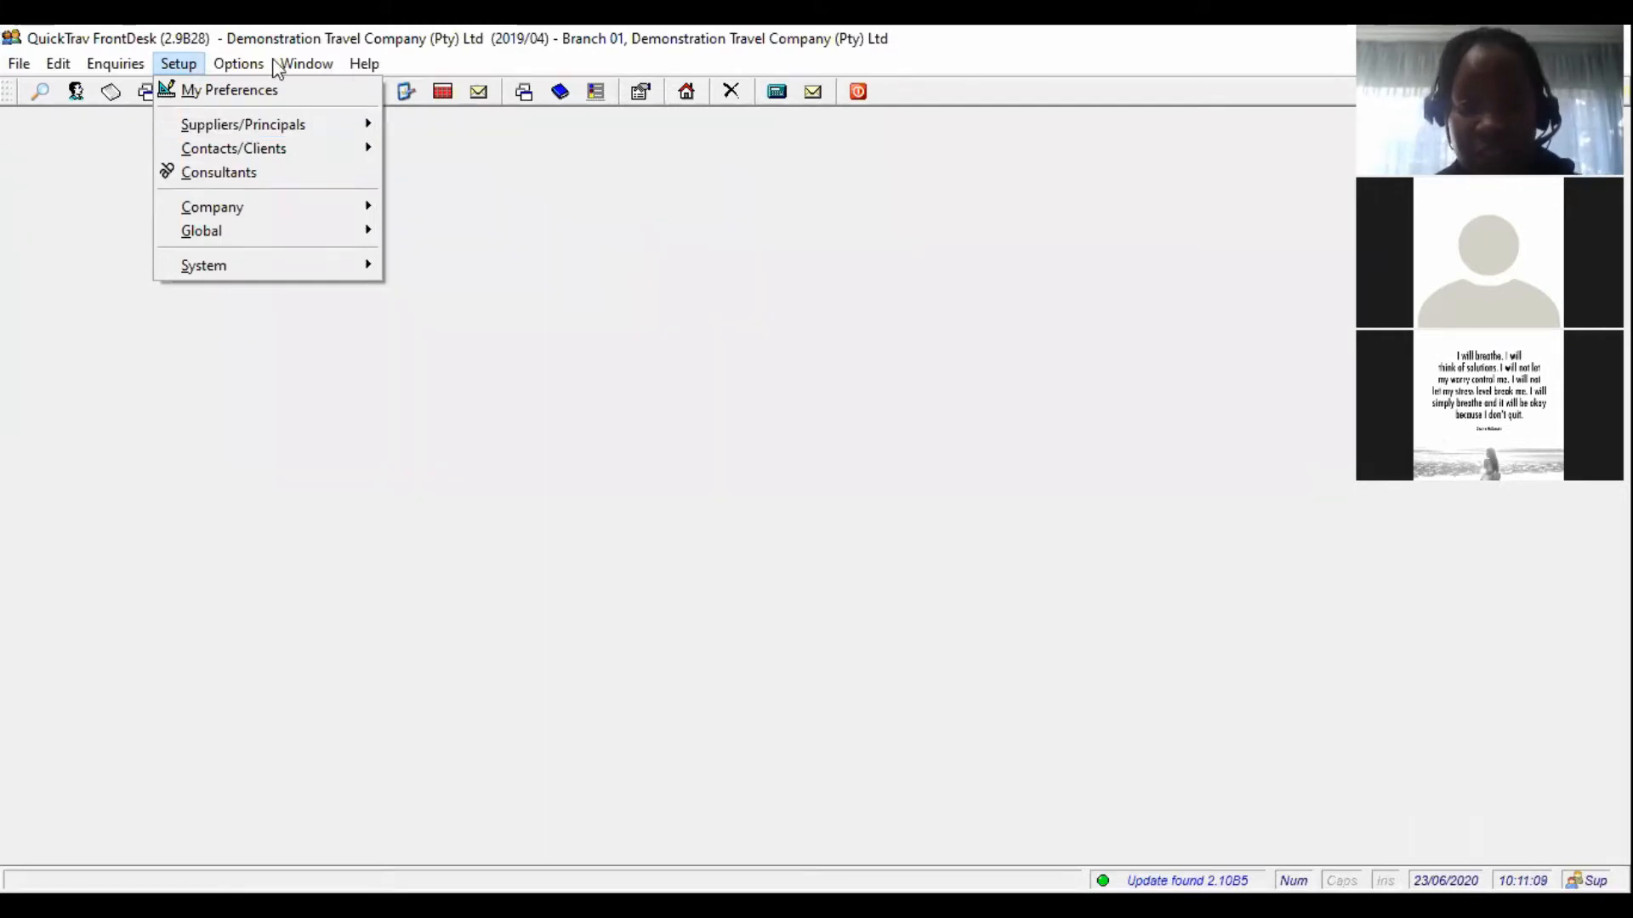
pyautogui.click(19, 63)
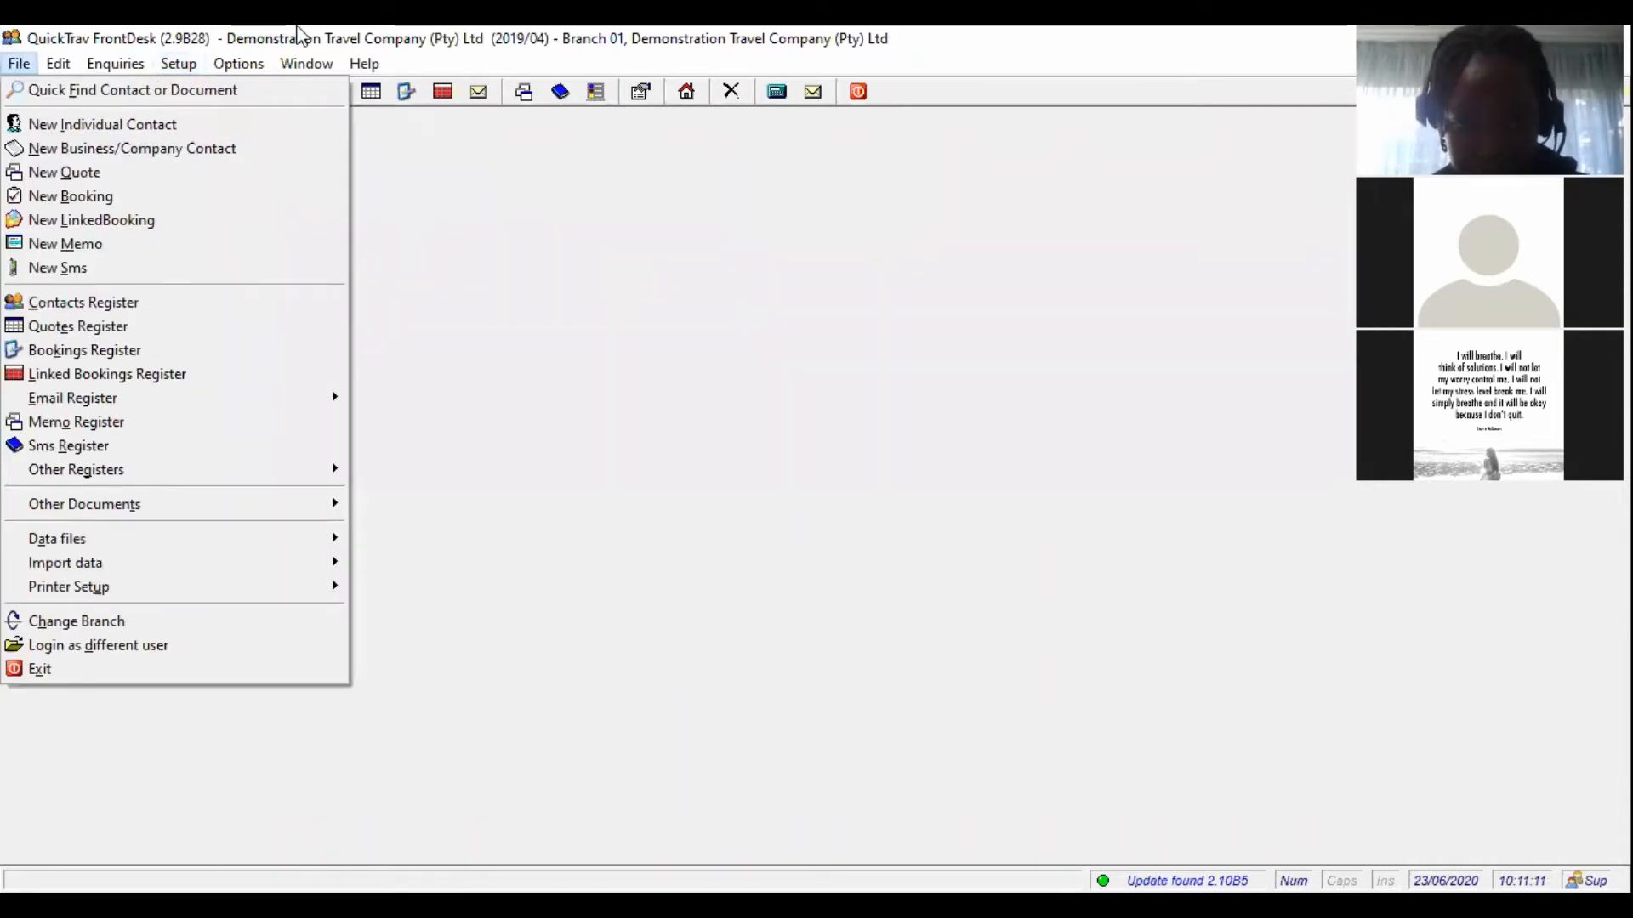
pyautogui.click(750, 217)
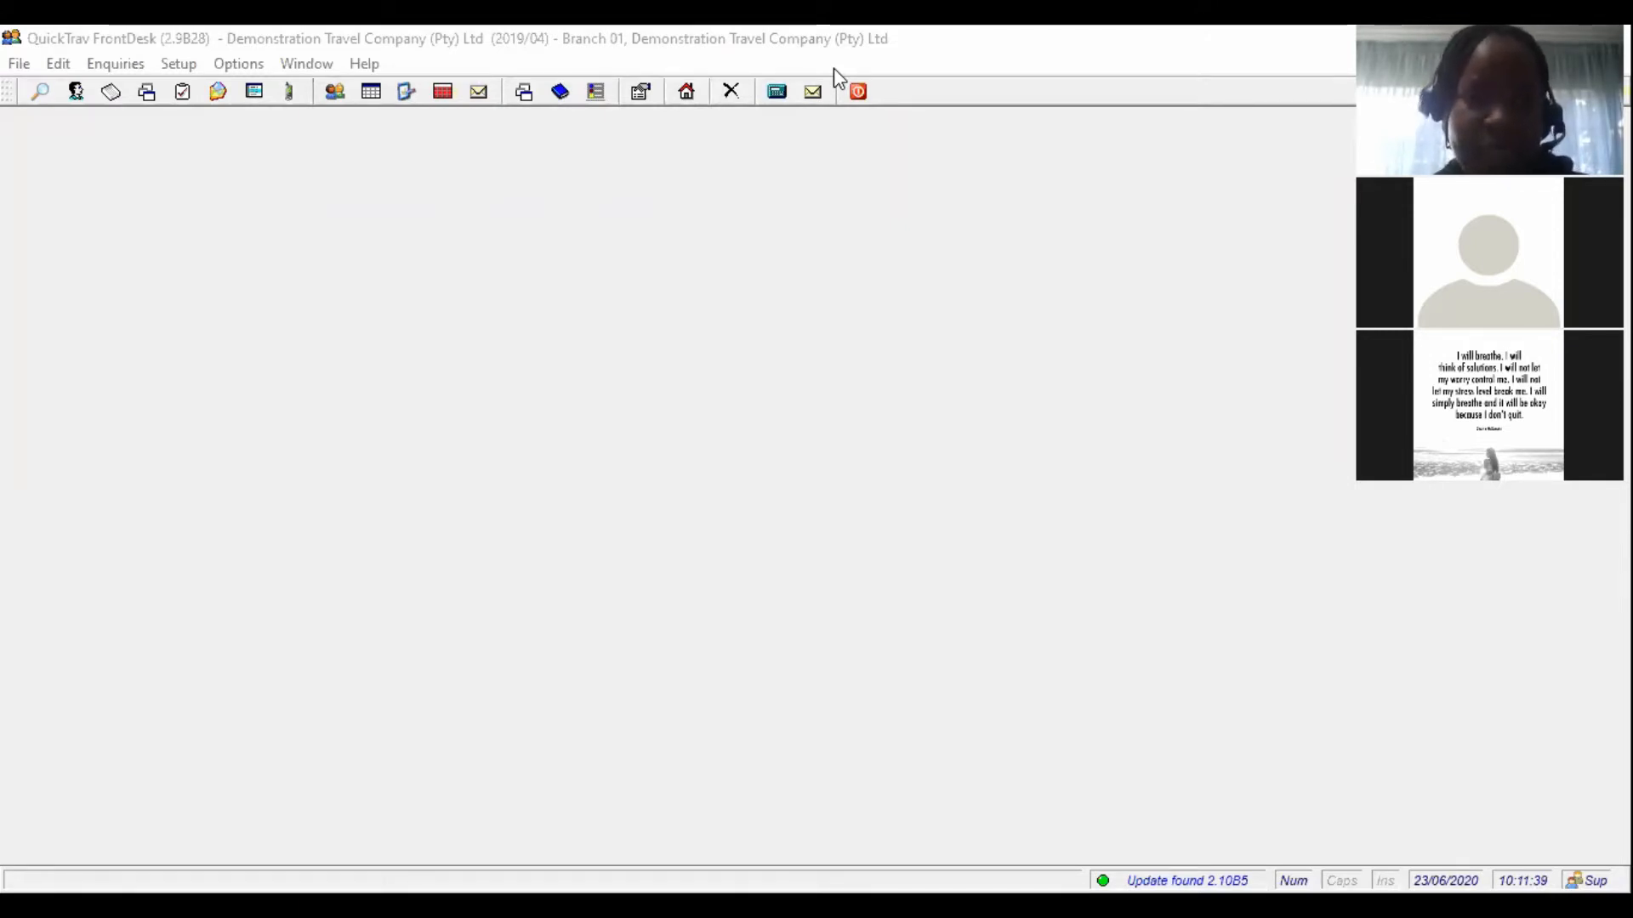
pyautogui.click(178, 64)
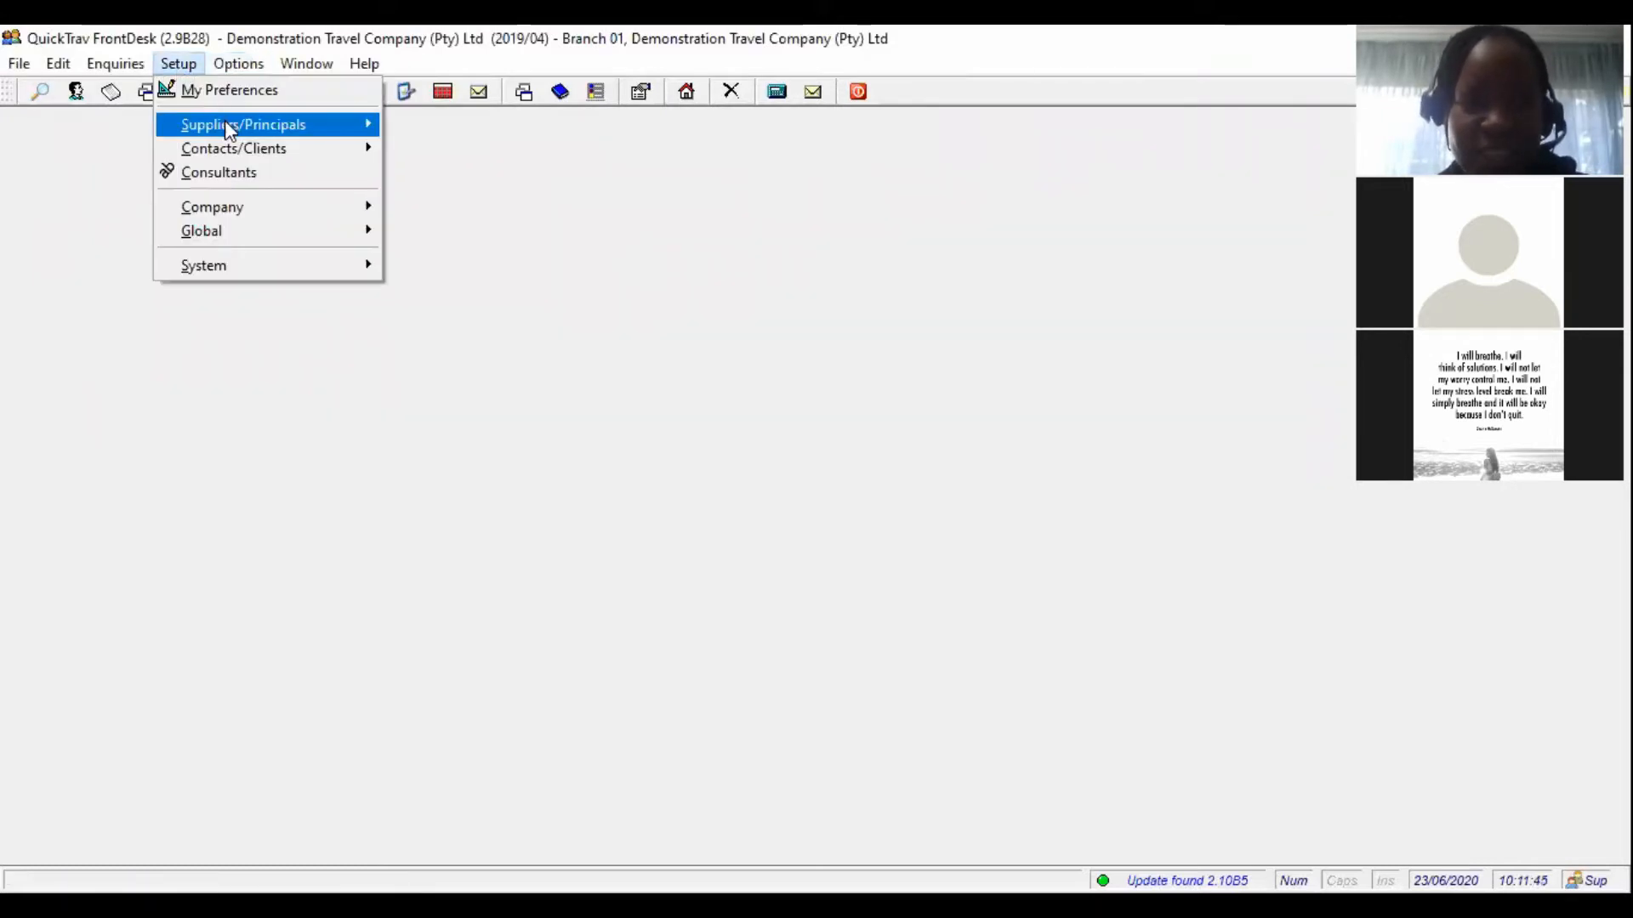
pyautogui.moveTo(225, 124)
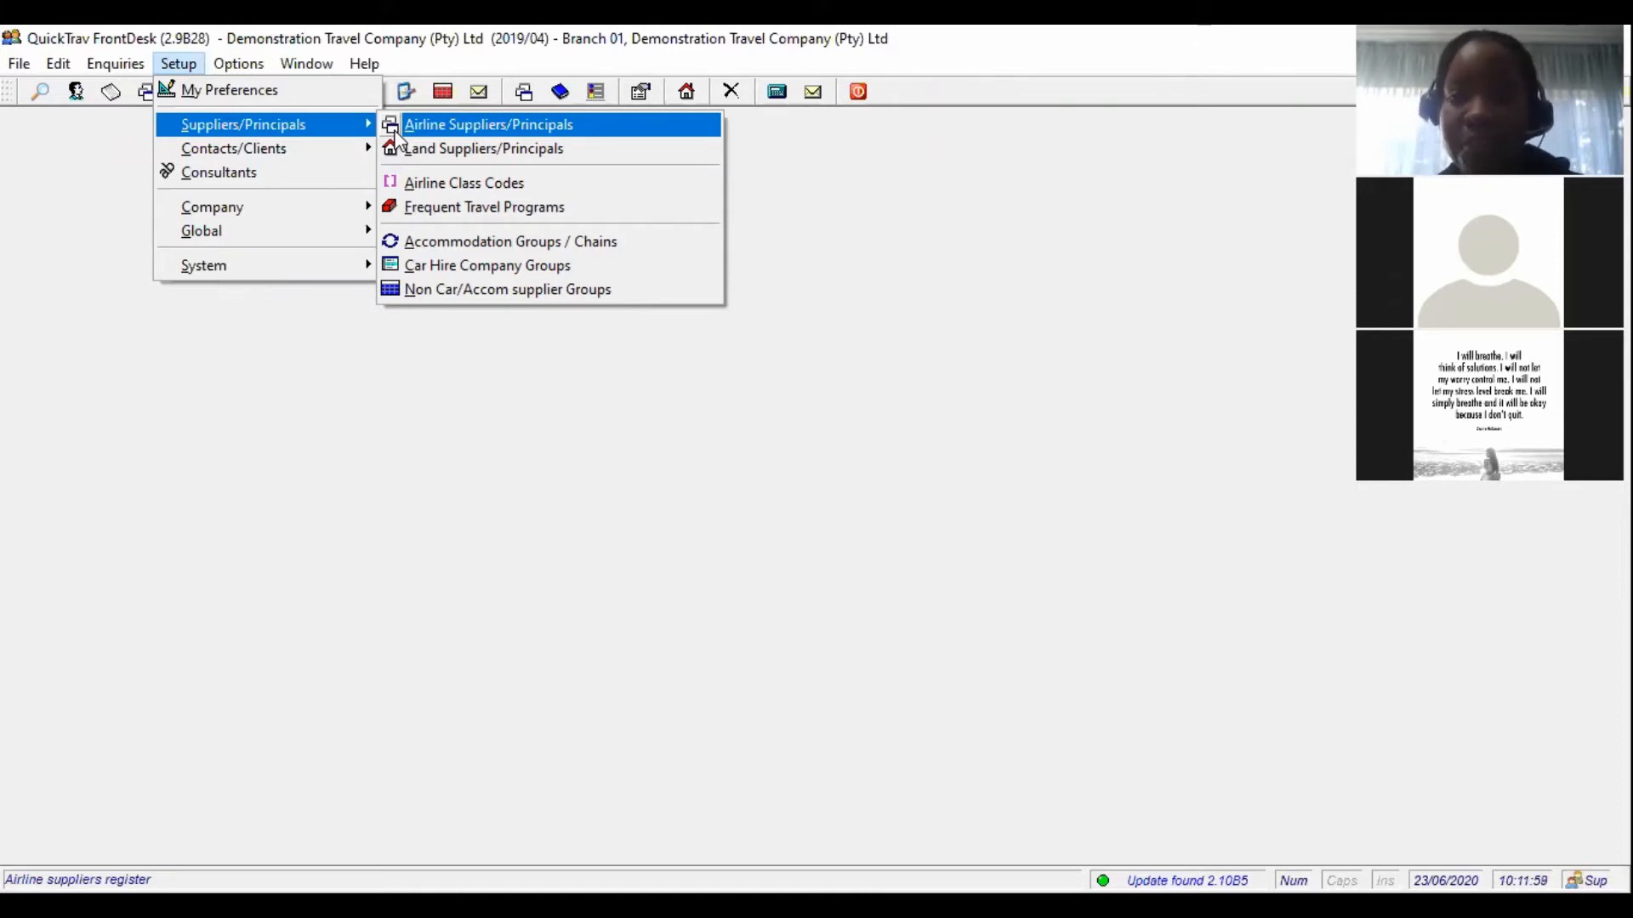
pyautogui.click(444, 126)
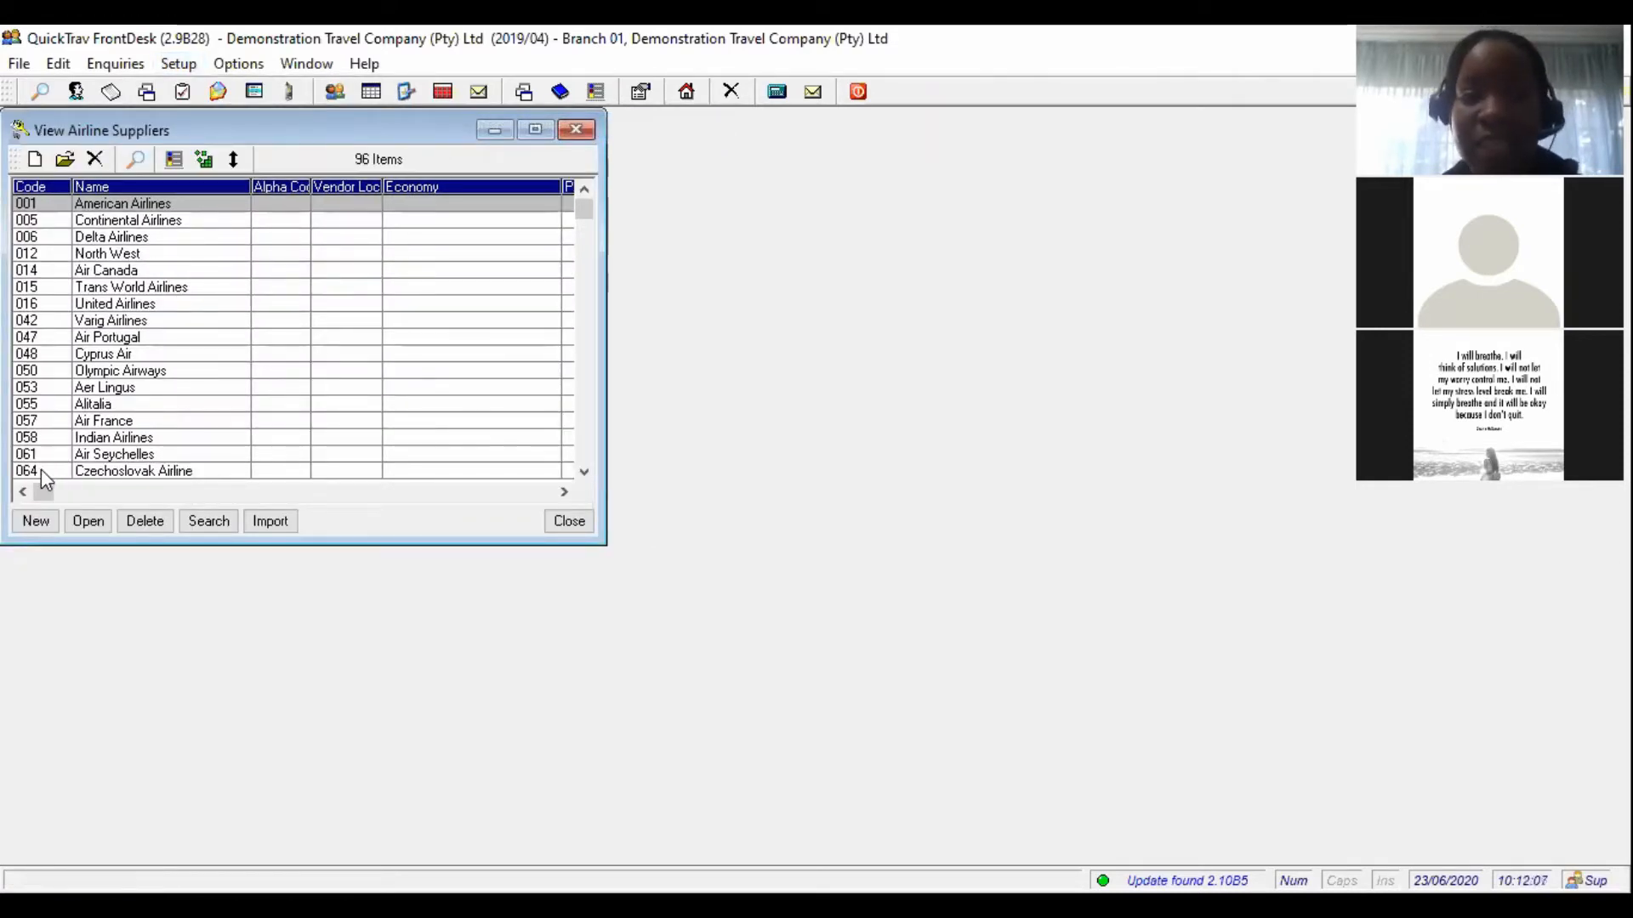
# - Reopen the airline suppliers register, start then cancel a new supplier, and close the register
pyautogui.click(576, 130)
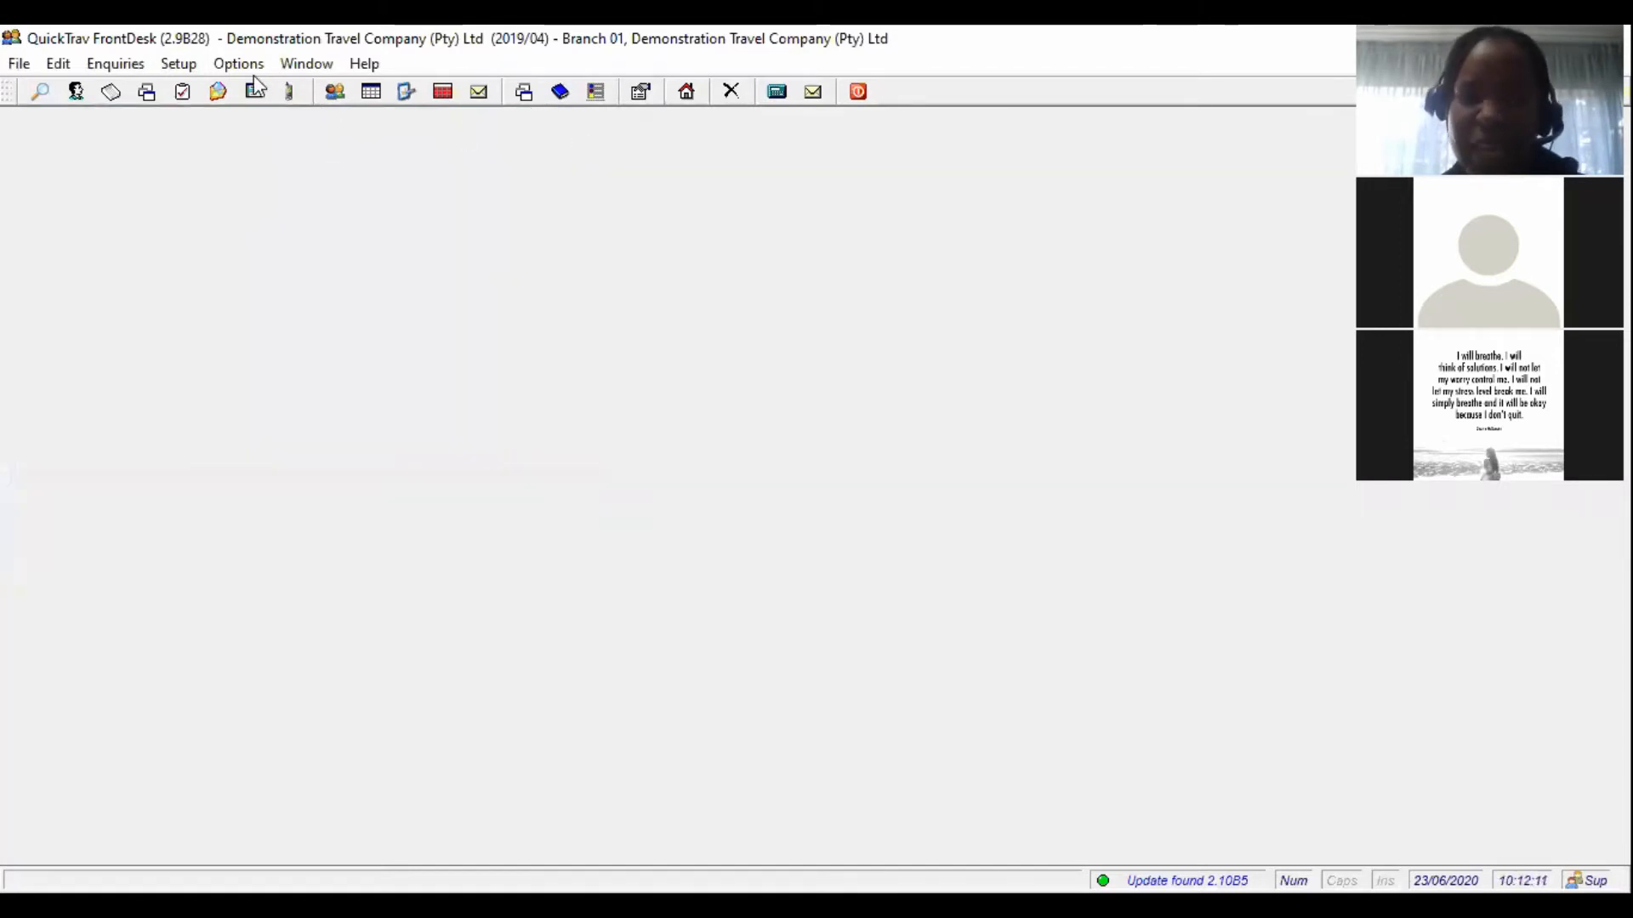
pyautogui.click(178, 64)
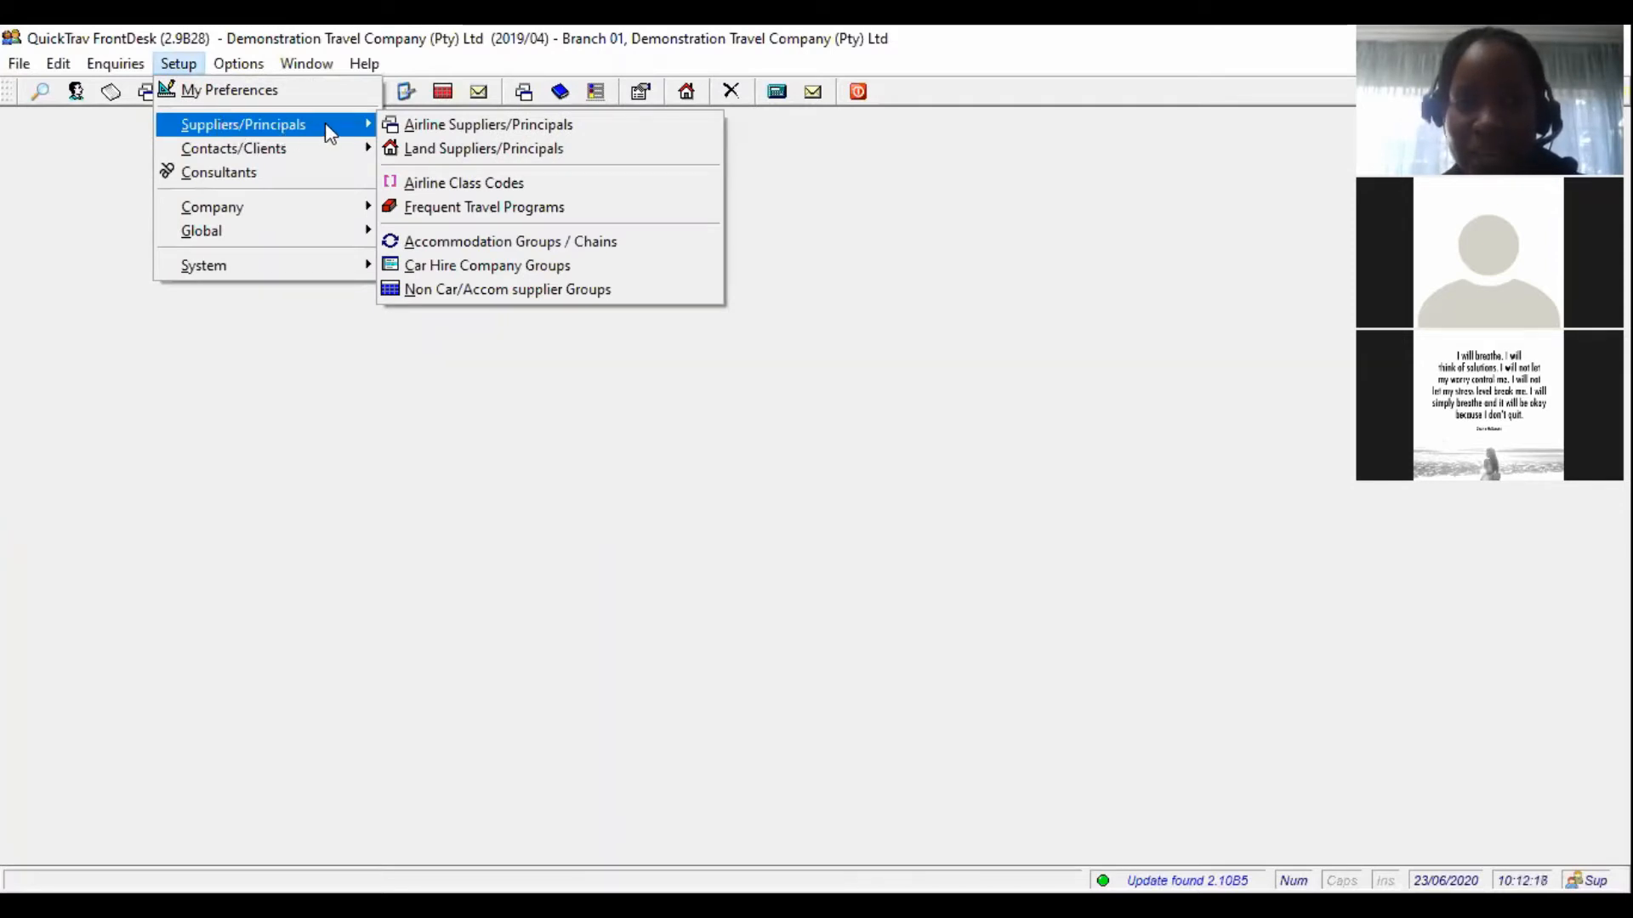
pyautogui.click(436, 123)
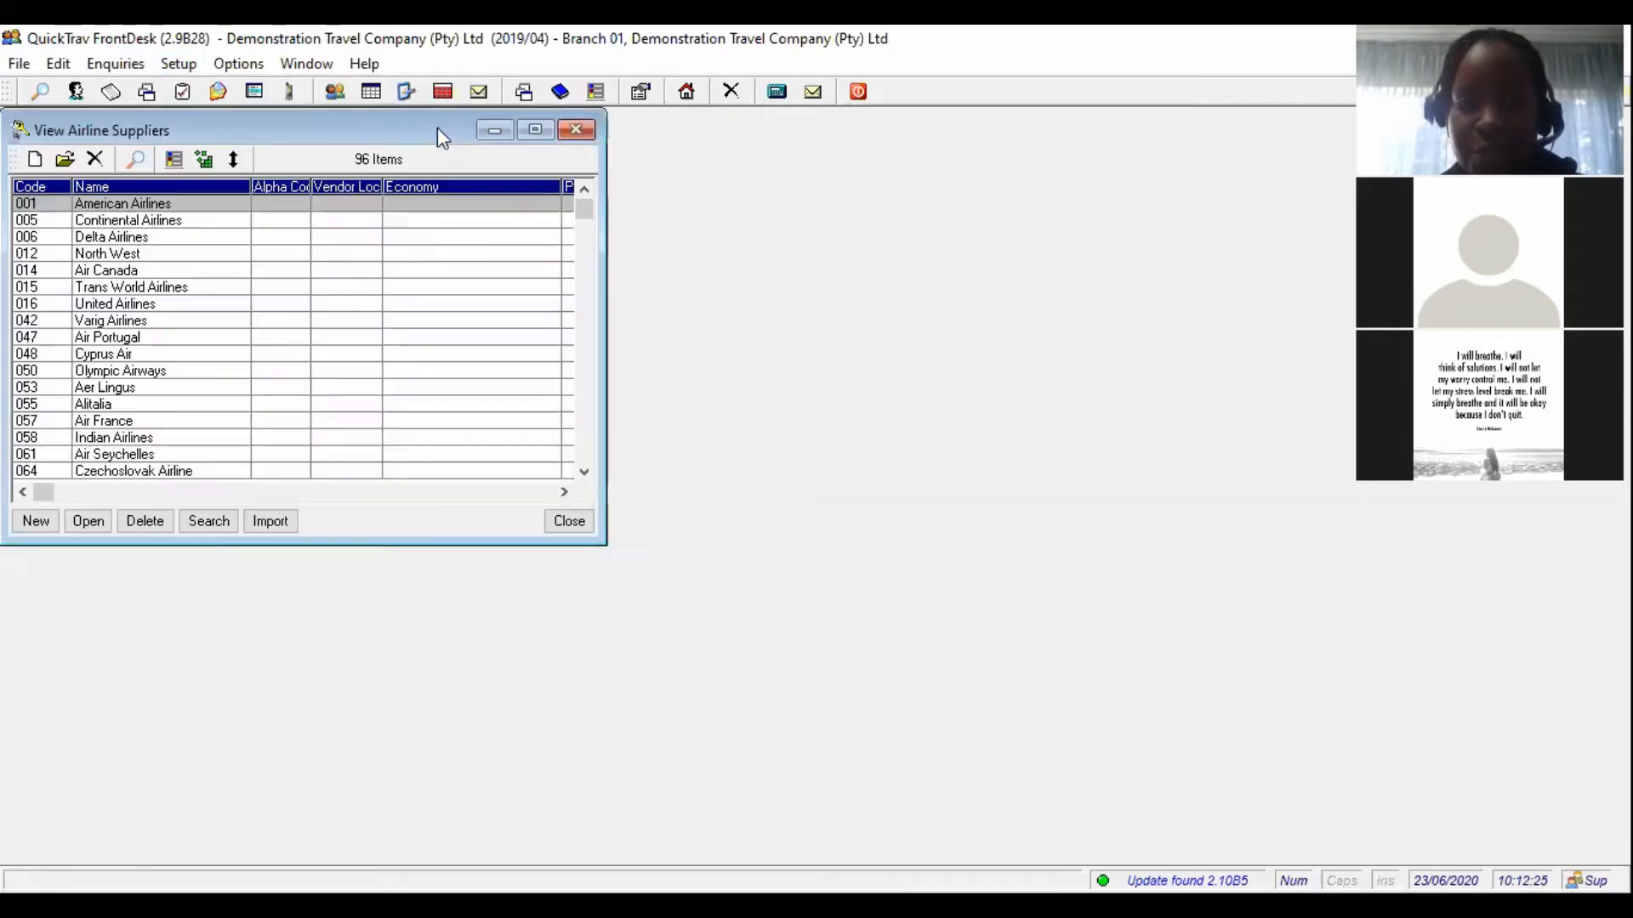
pyautogui.click(36, 520)
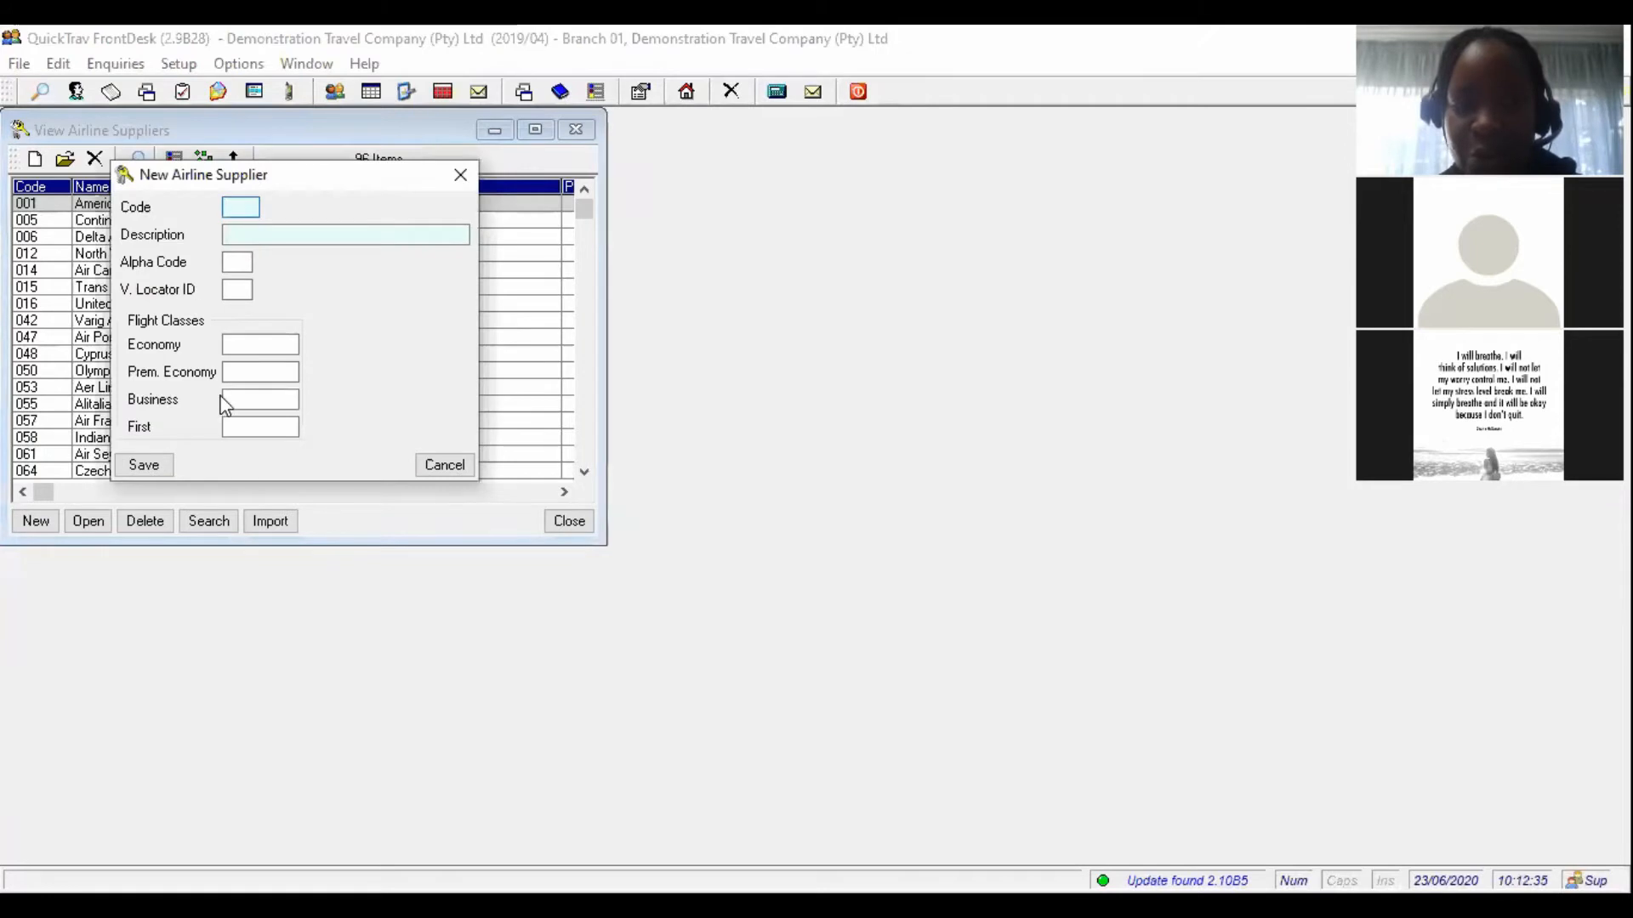
pyautogui.click(443, 467)
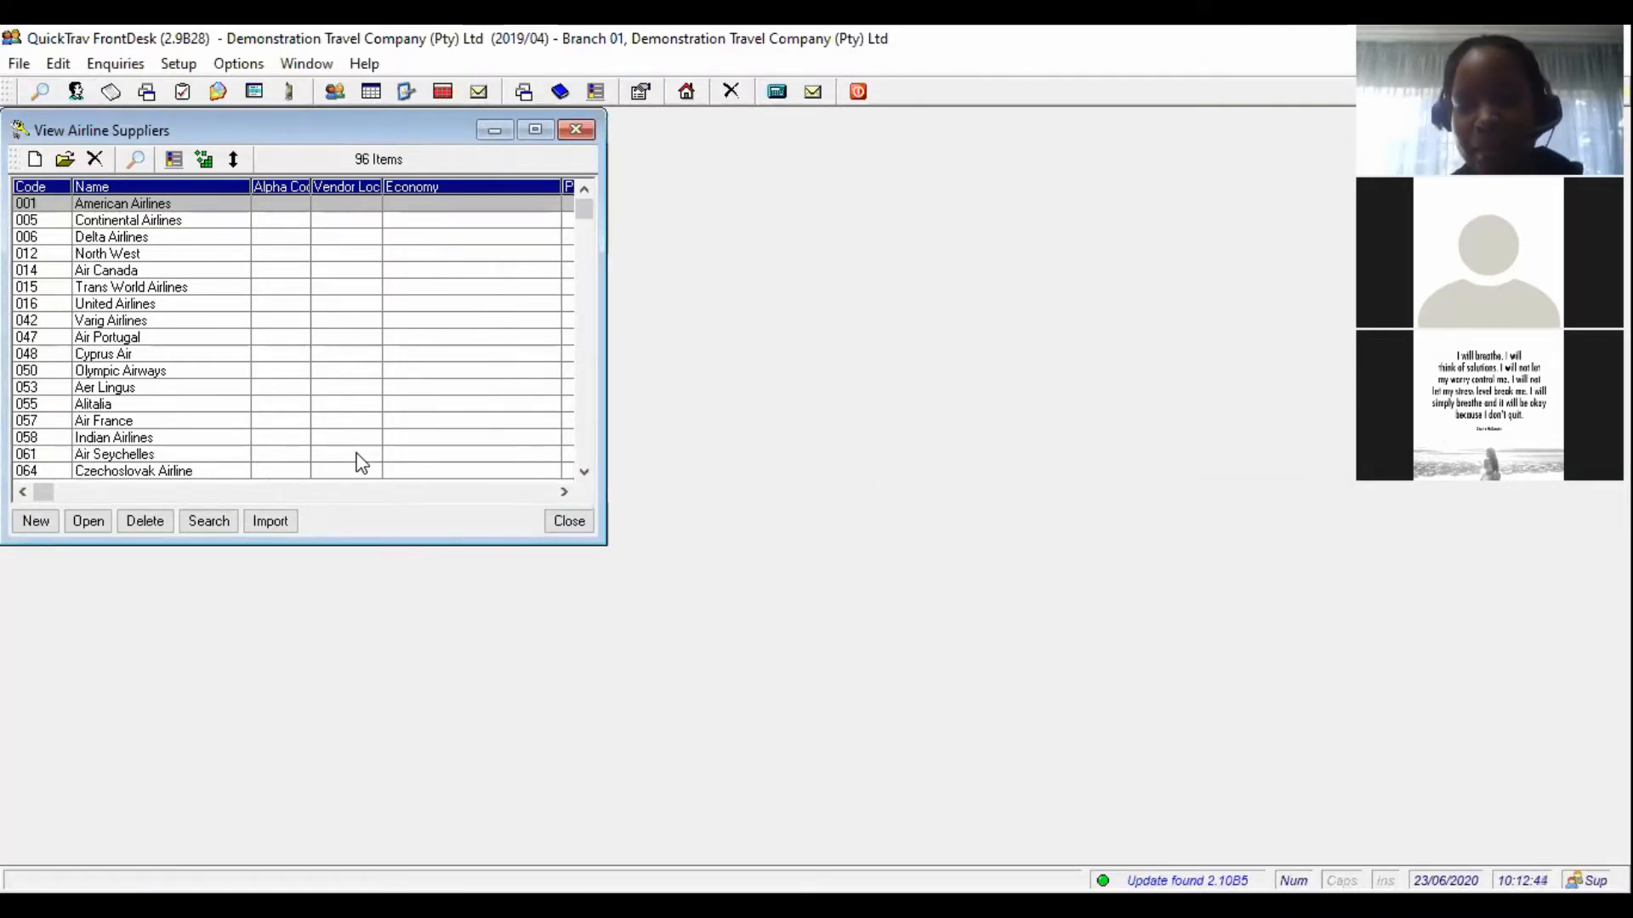
pyautogui.click(568, 522)
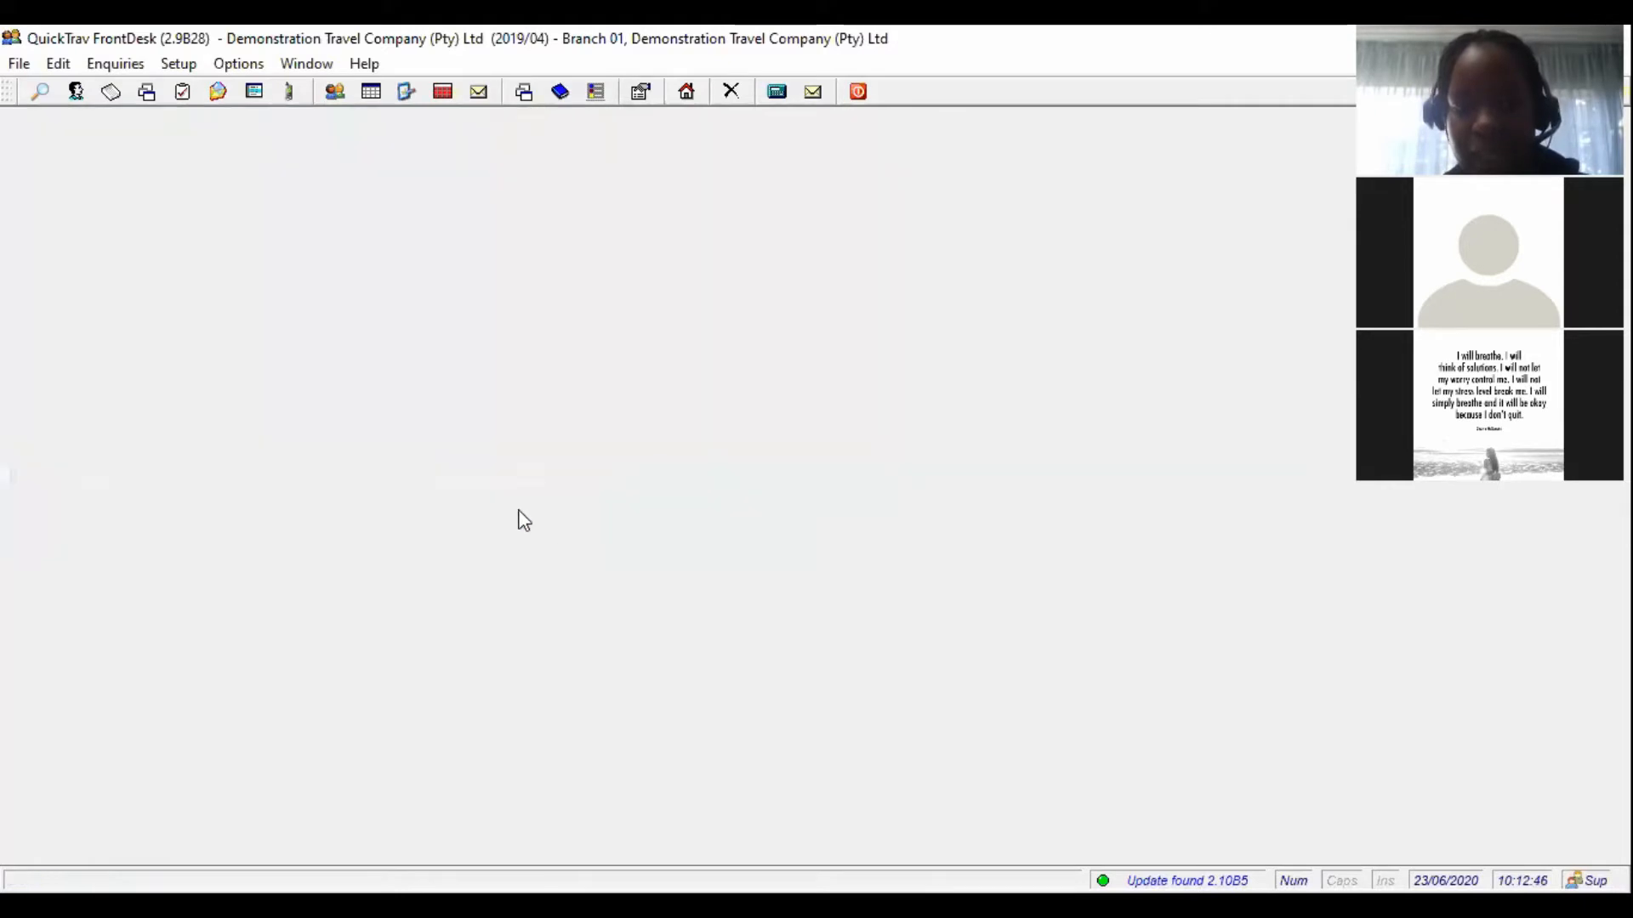
# - Open the Land Suppliers register and start a blank new supplier record
pyautogui.click(177, 64)
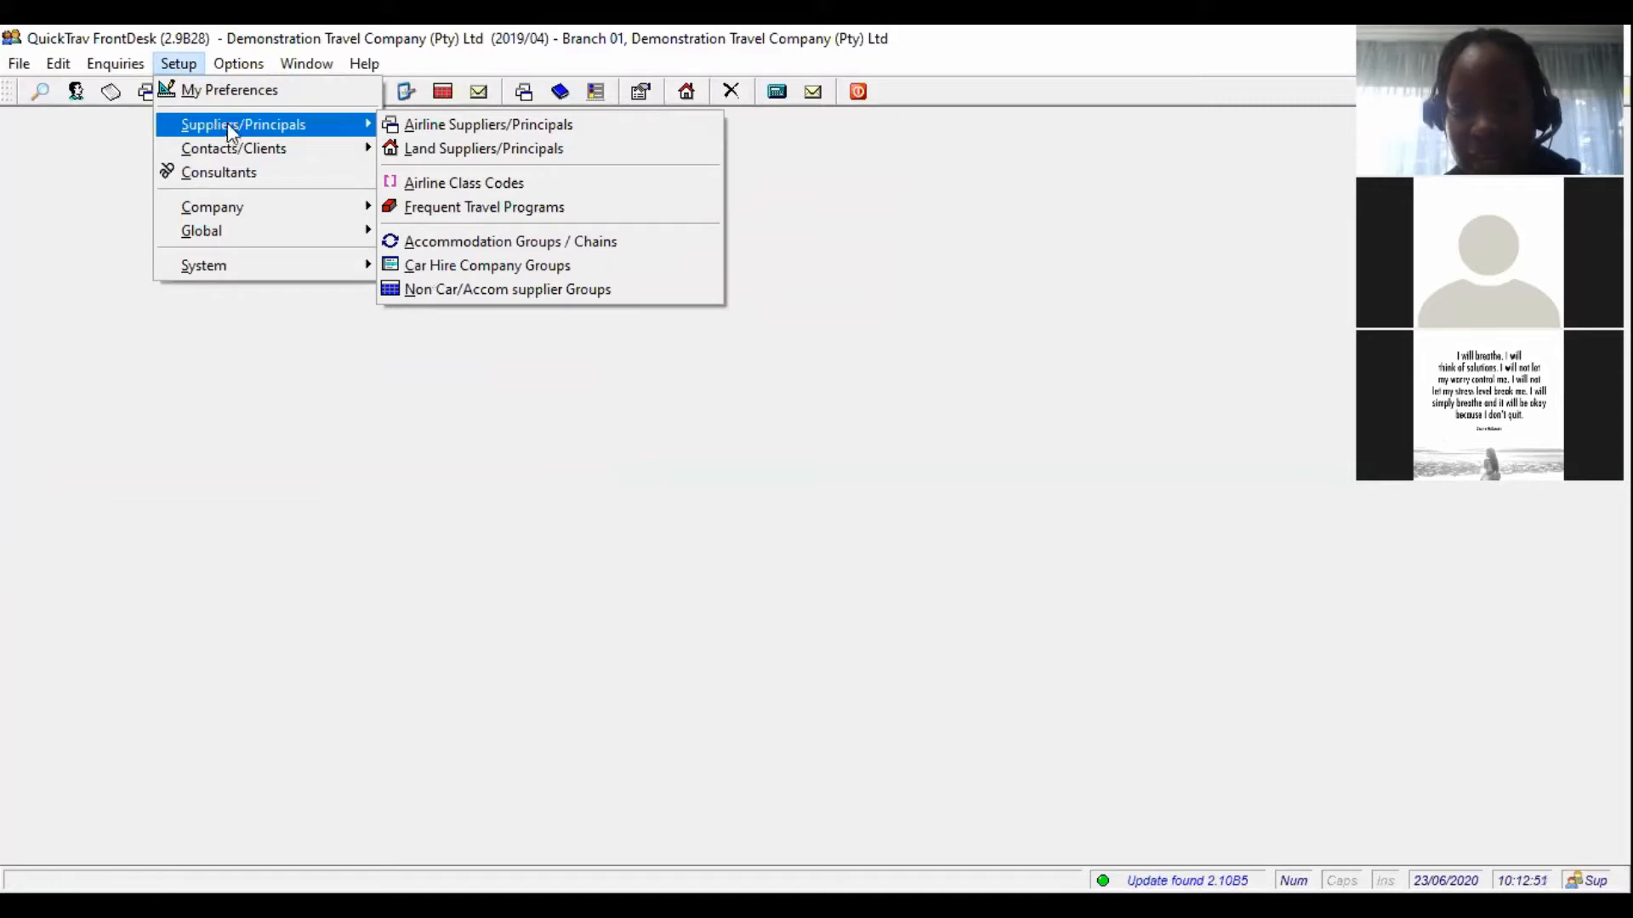
pyautogui.click(435, 150)
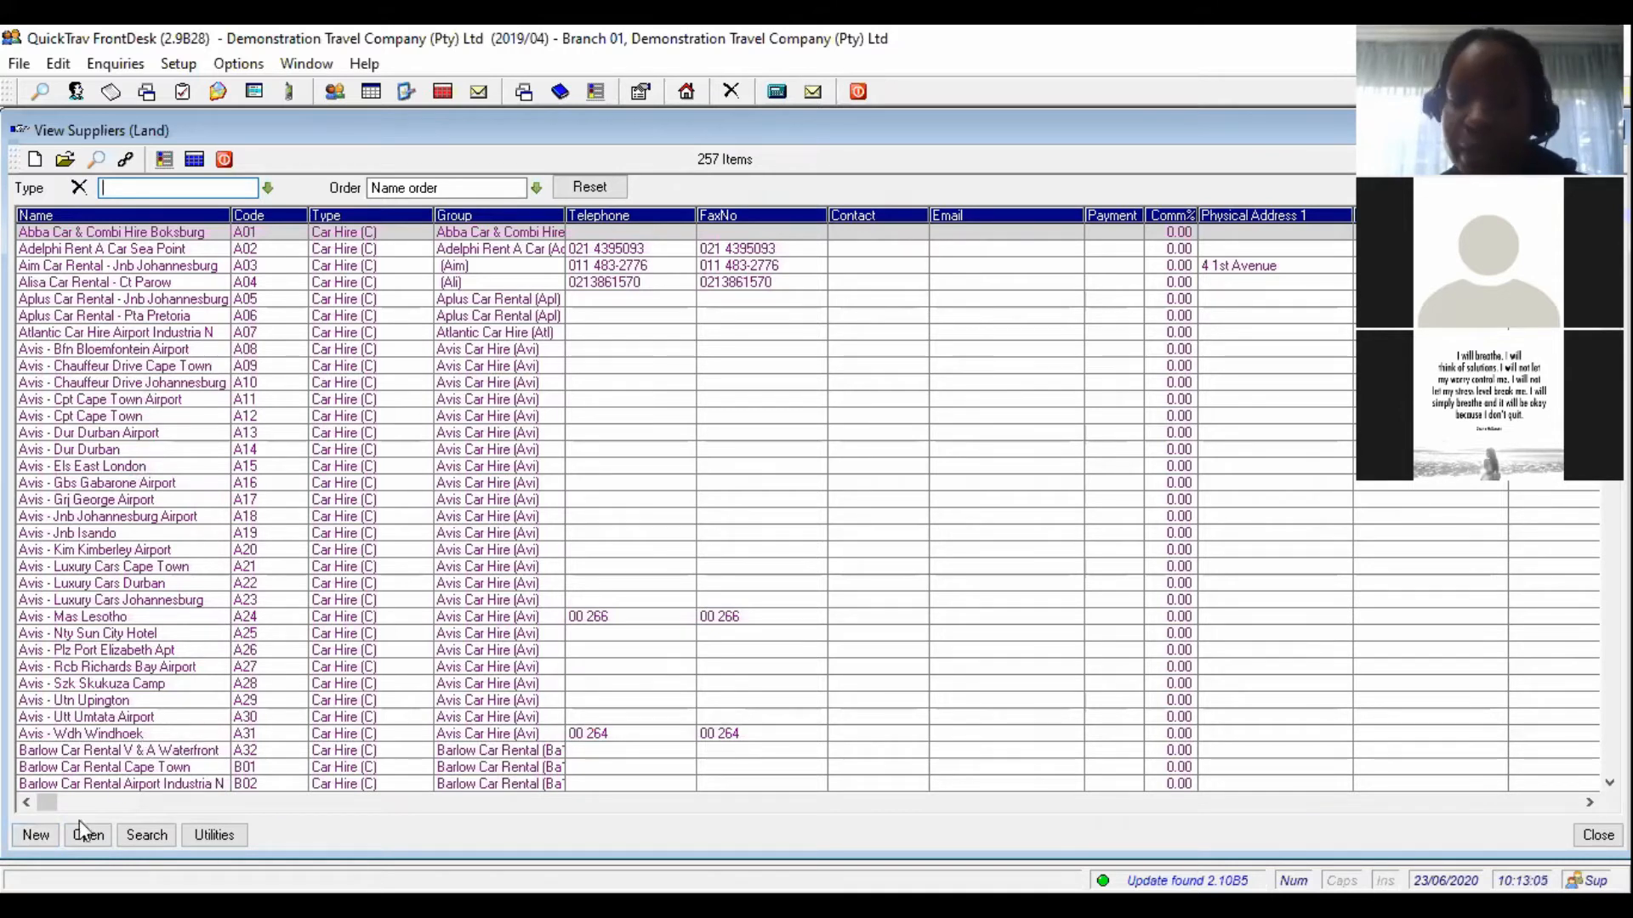
pyautogui.click(36, 836)
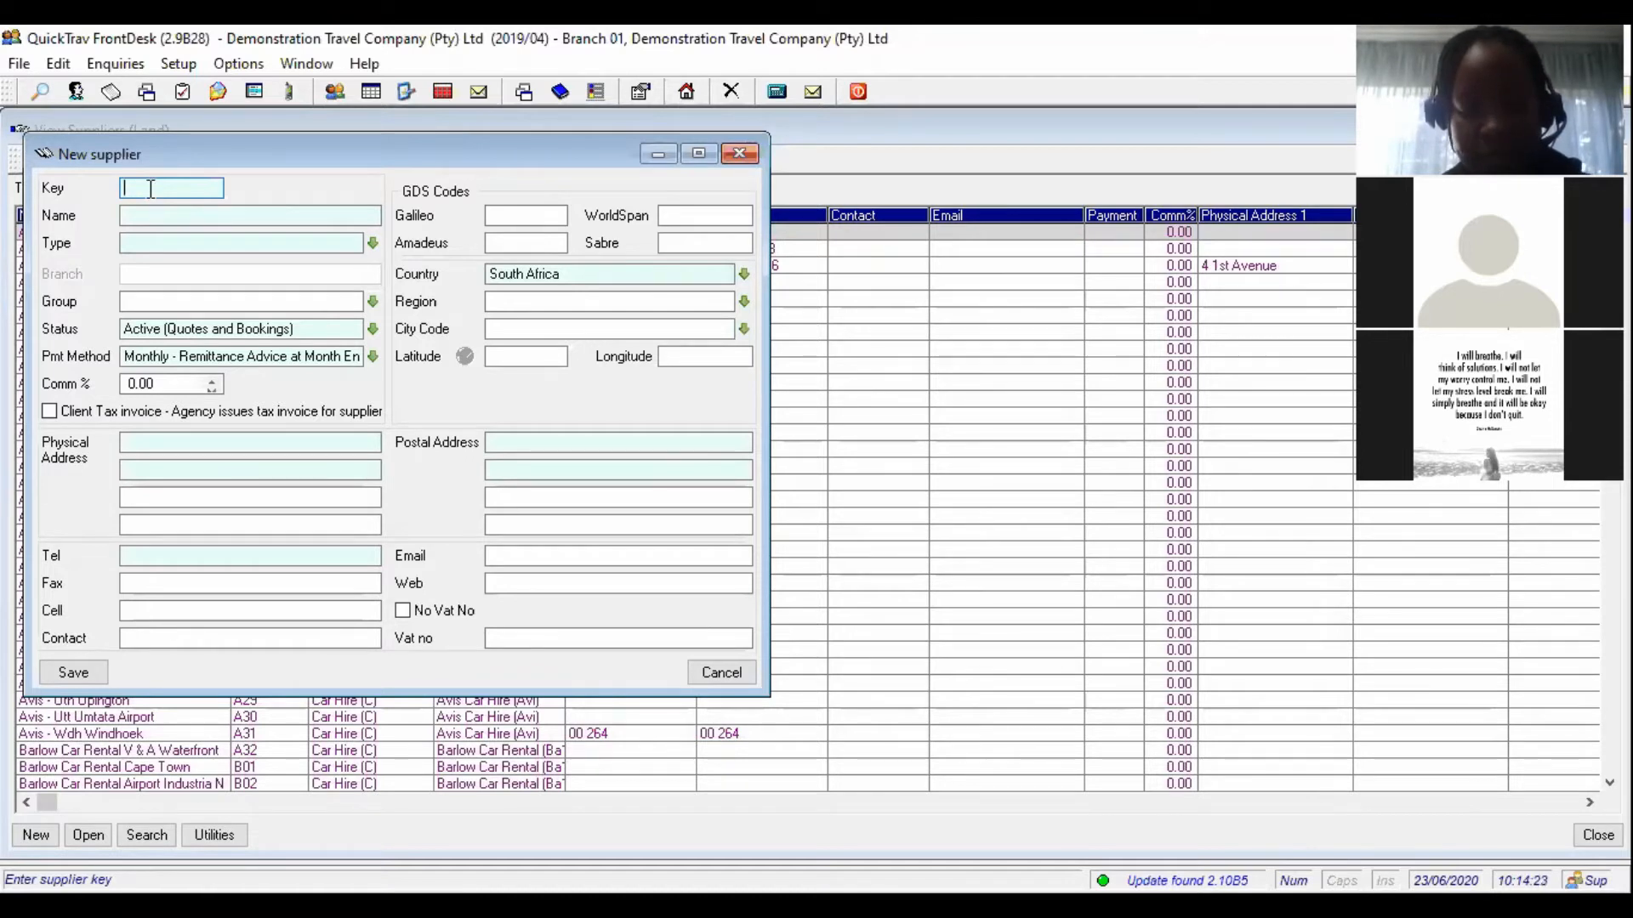
# - Give the new supplier key 'Phl' and name 'Protea hotel polokwane'
pyautogui.write('P')
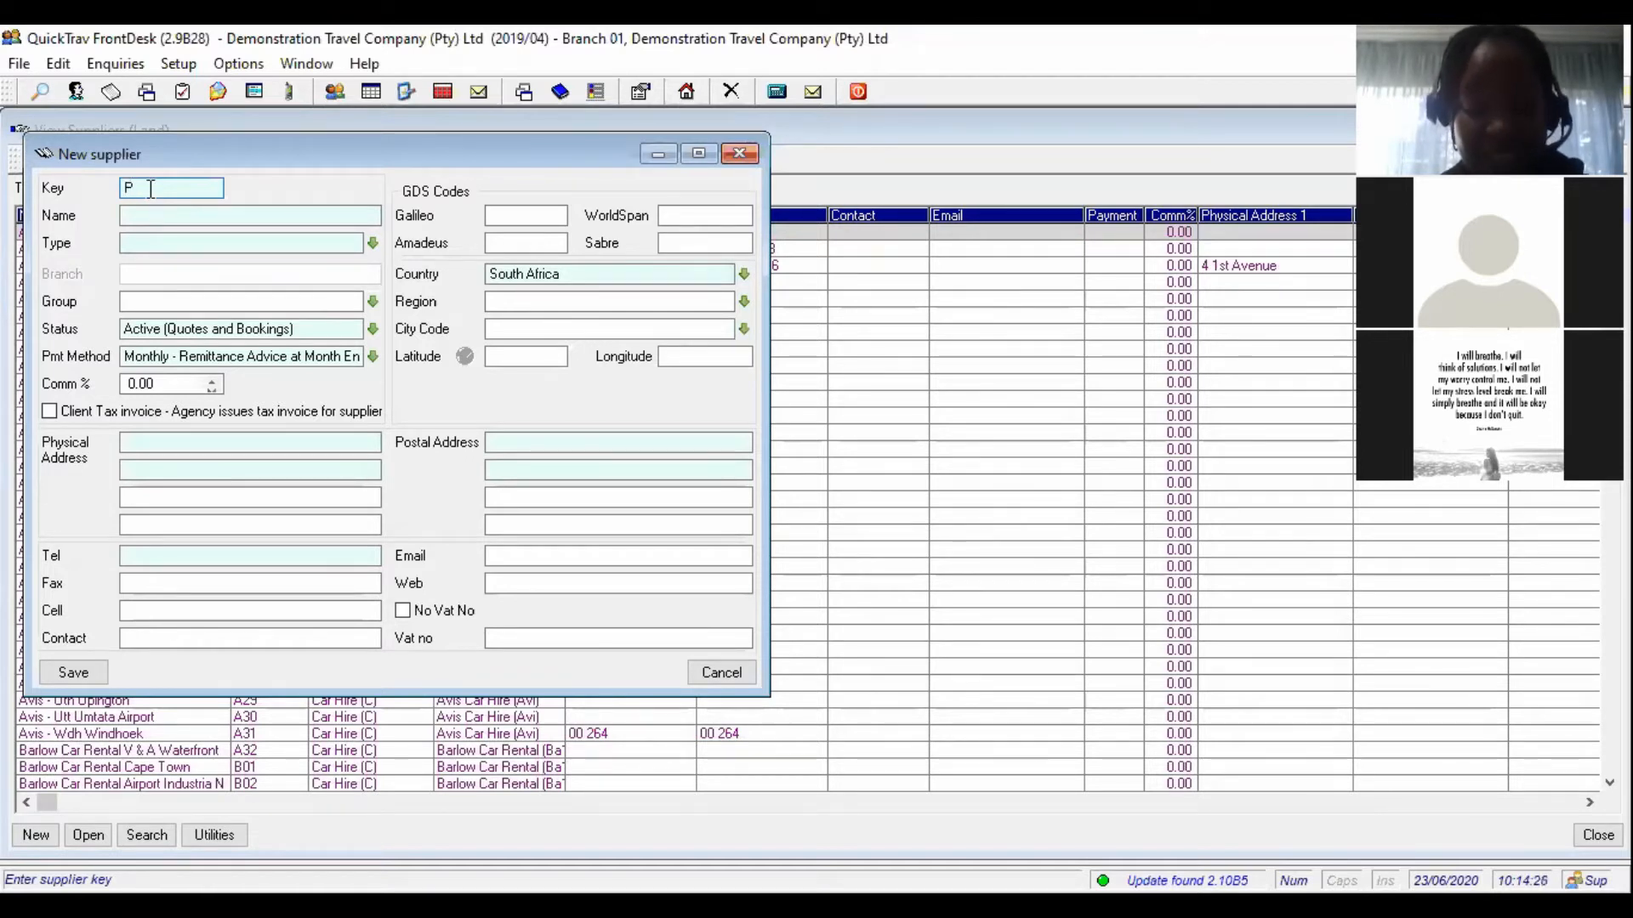
pyautogui.write('hl')
pyautogui.press('Tab')
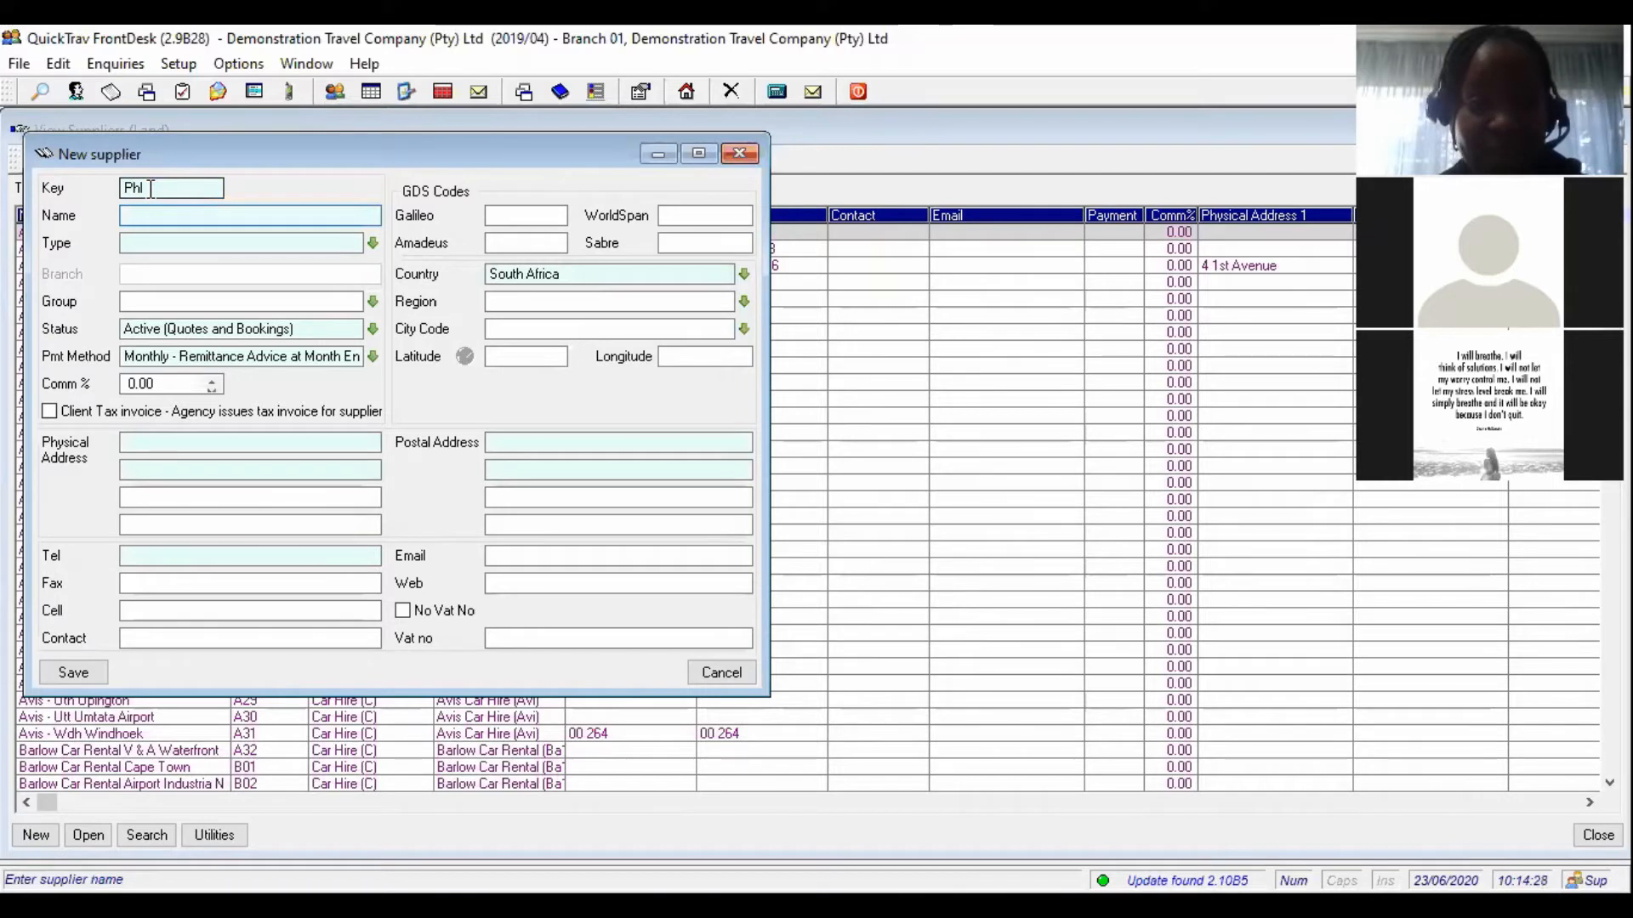
pyautogui.write('Protea ho')
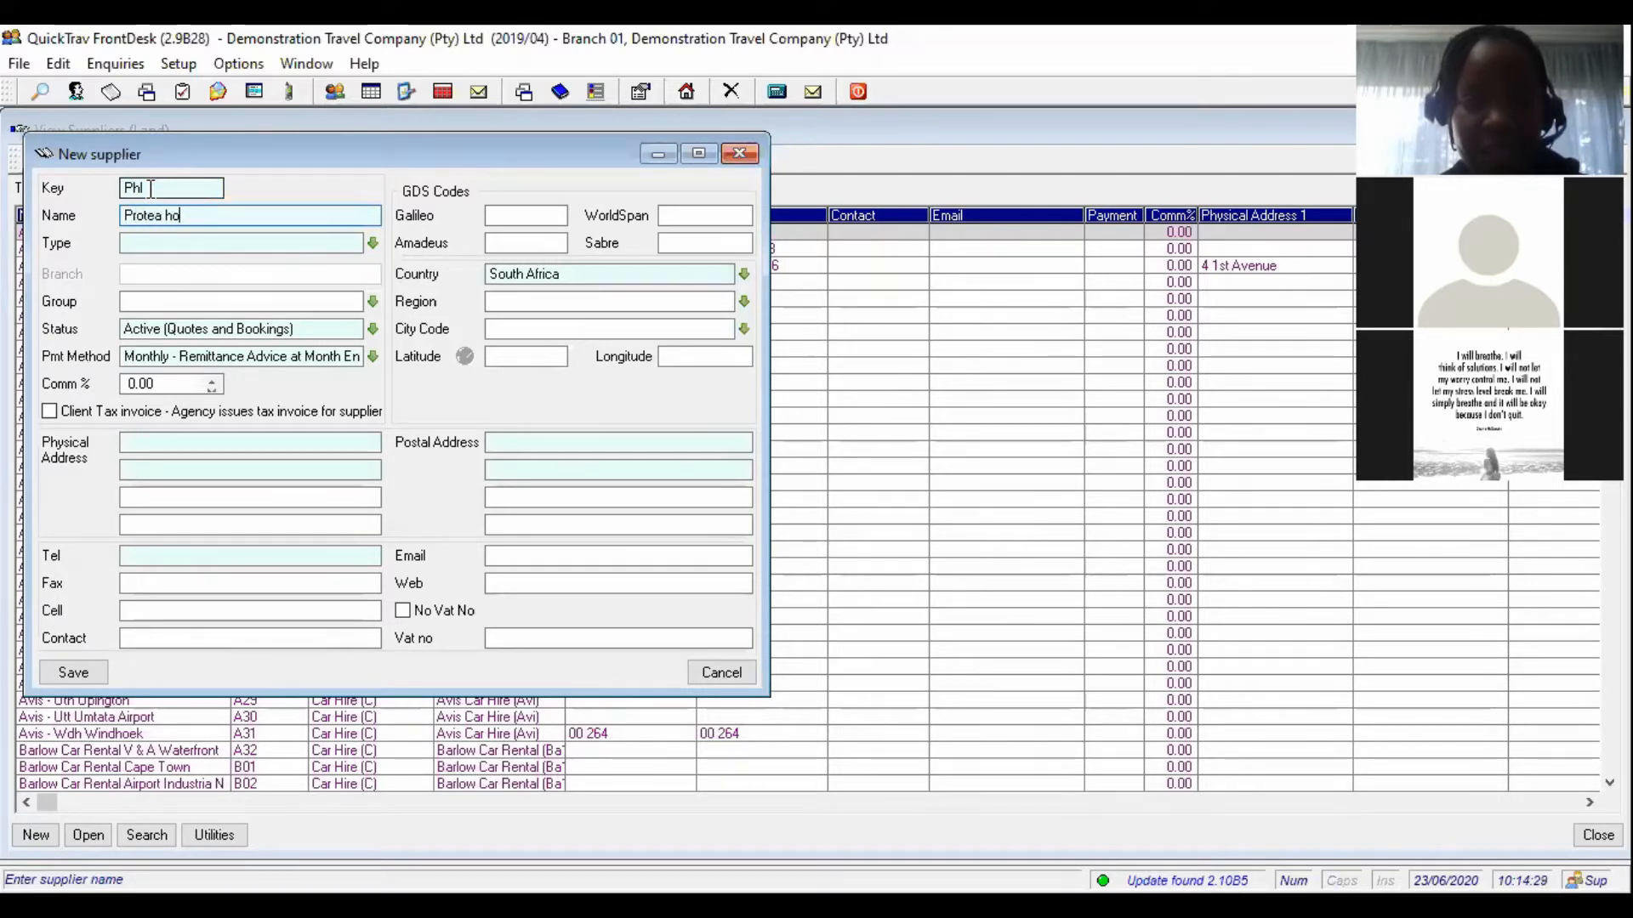
pyautogui.write('tel polok')
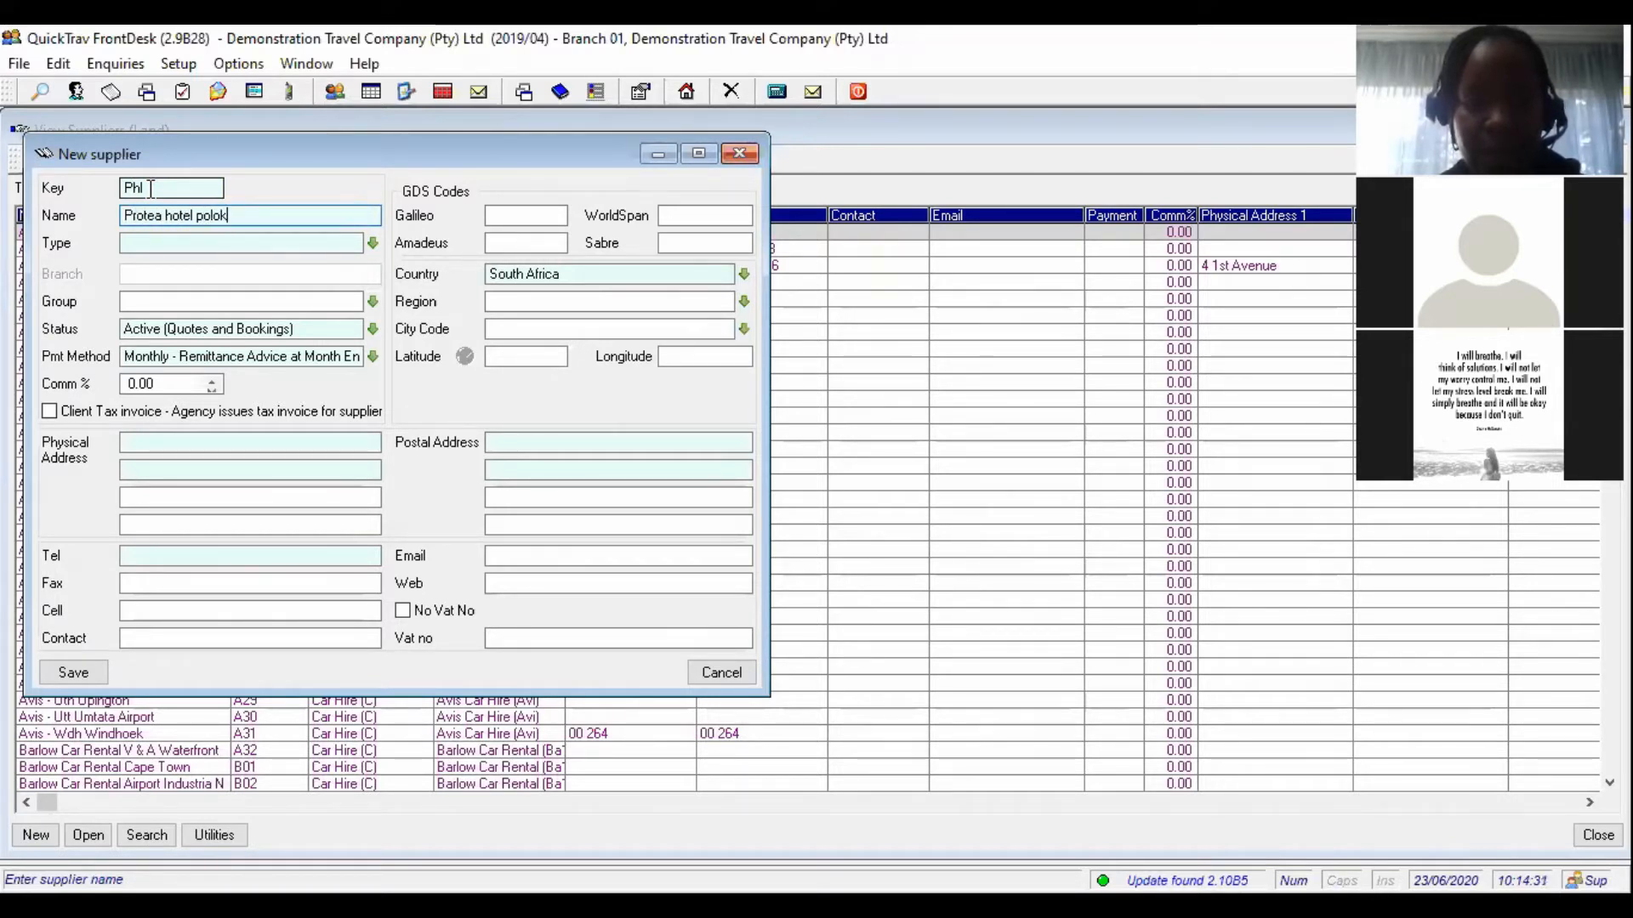
pyautogui.write('wane')
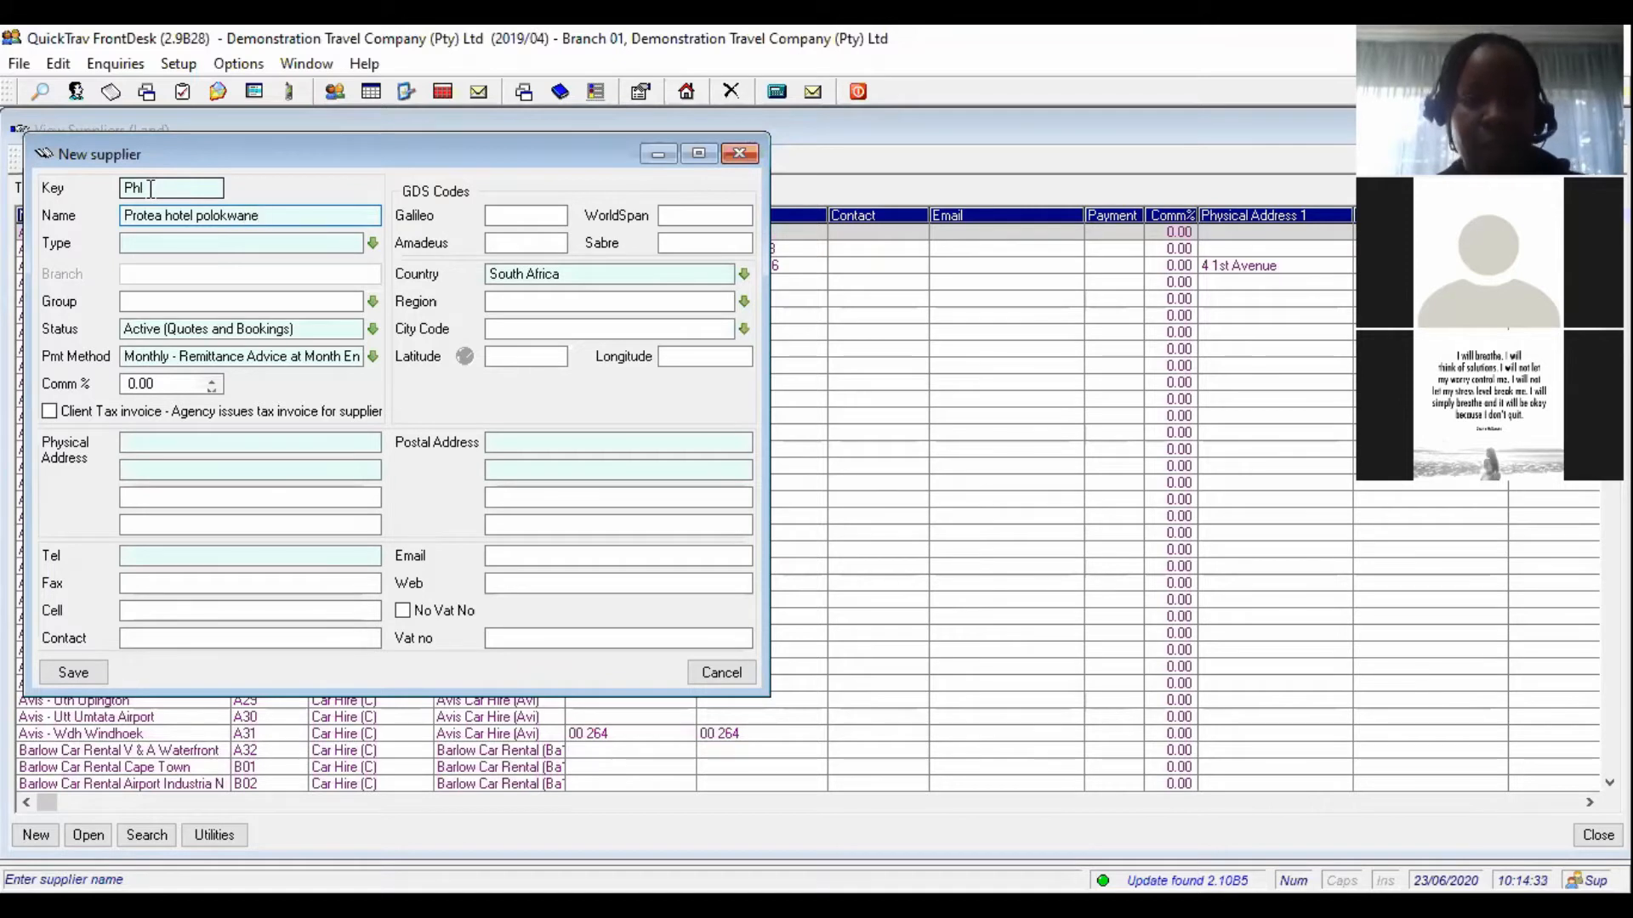
pyautogui.click(150, 189)
pyautogui.press('BackSpace')
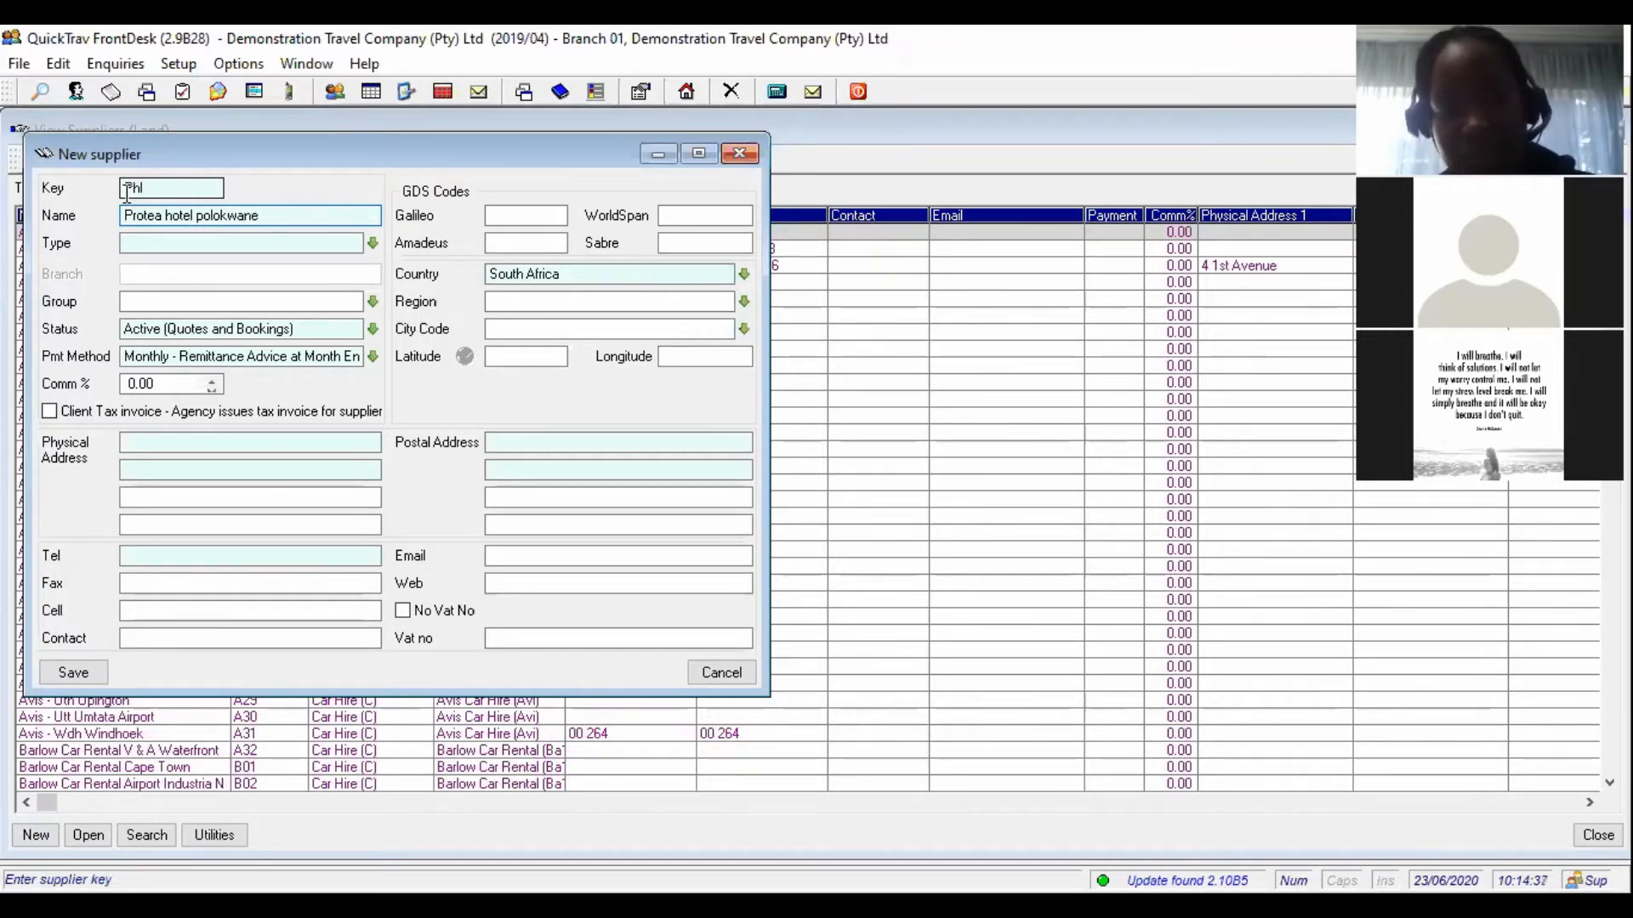
pyautogui.click(136, 217)
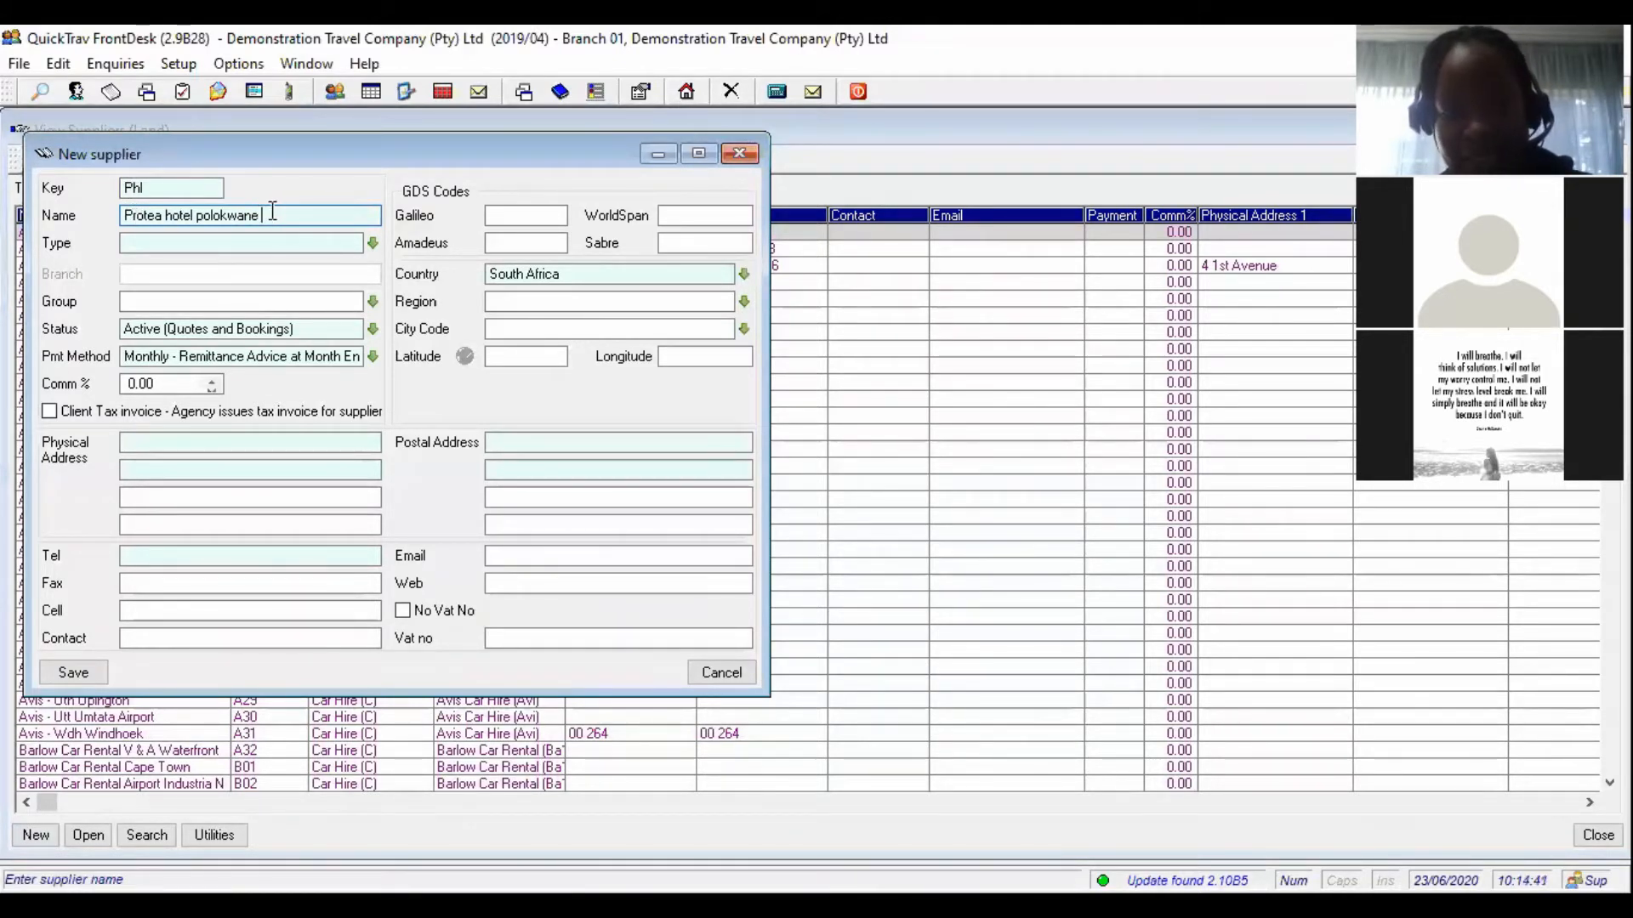
pyautogui.click(373, 244)
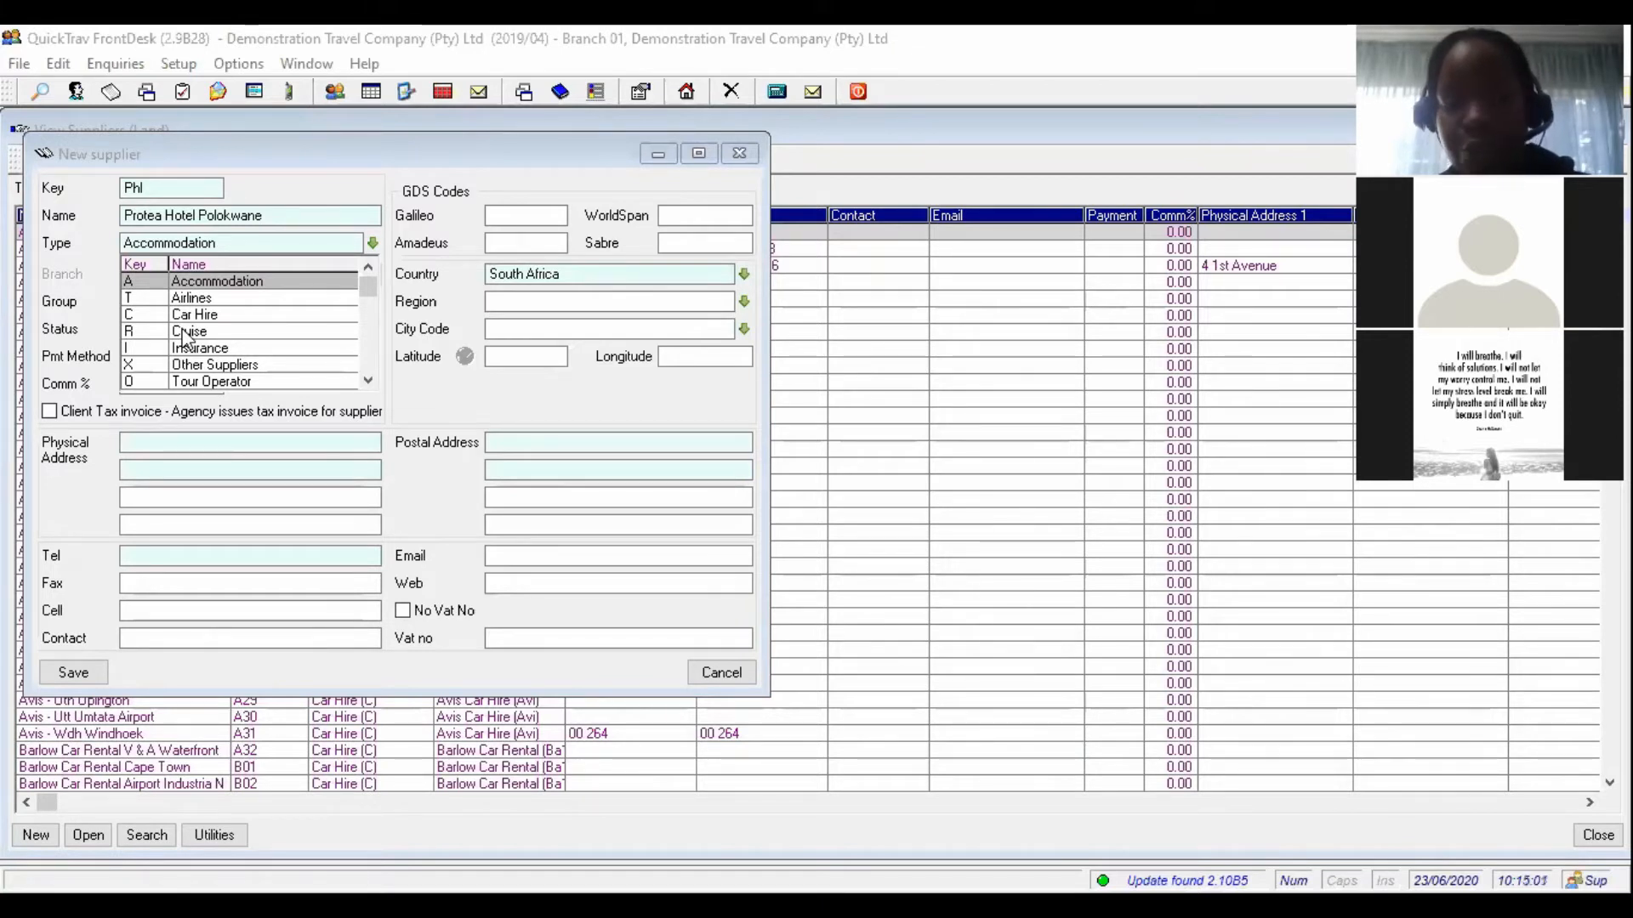
# - Set the supplier type to Accommodation and review the Key and Name fields
pyautogui.click(207, 283)
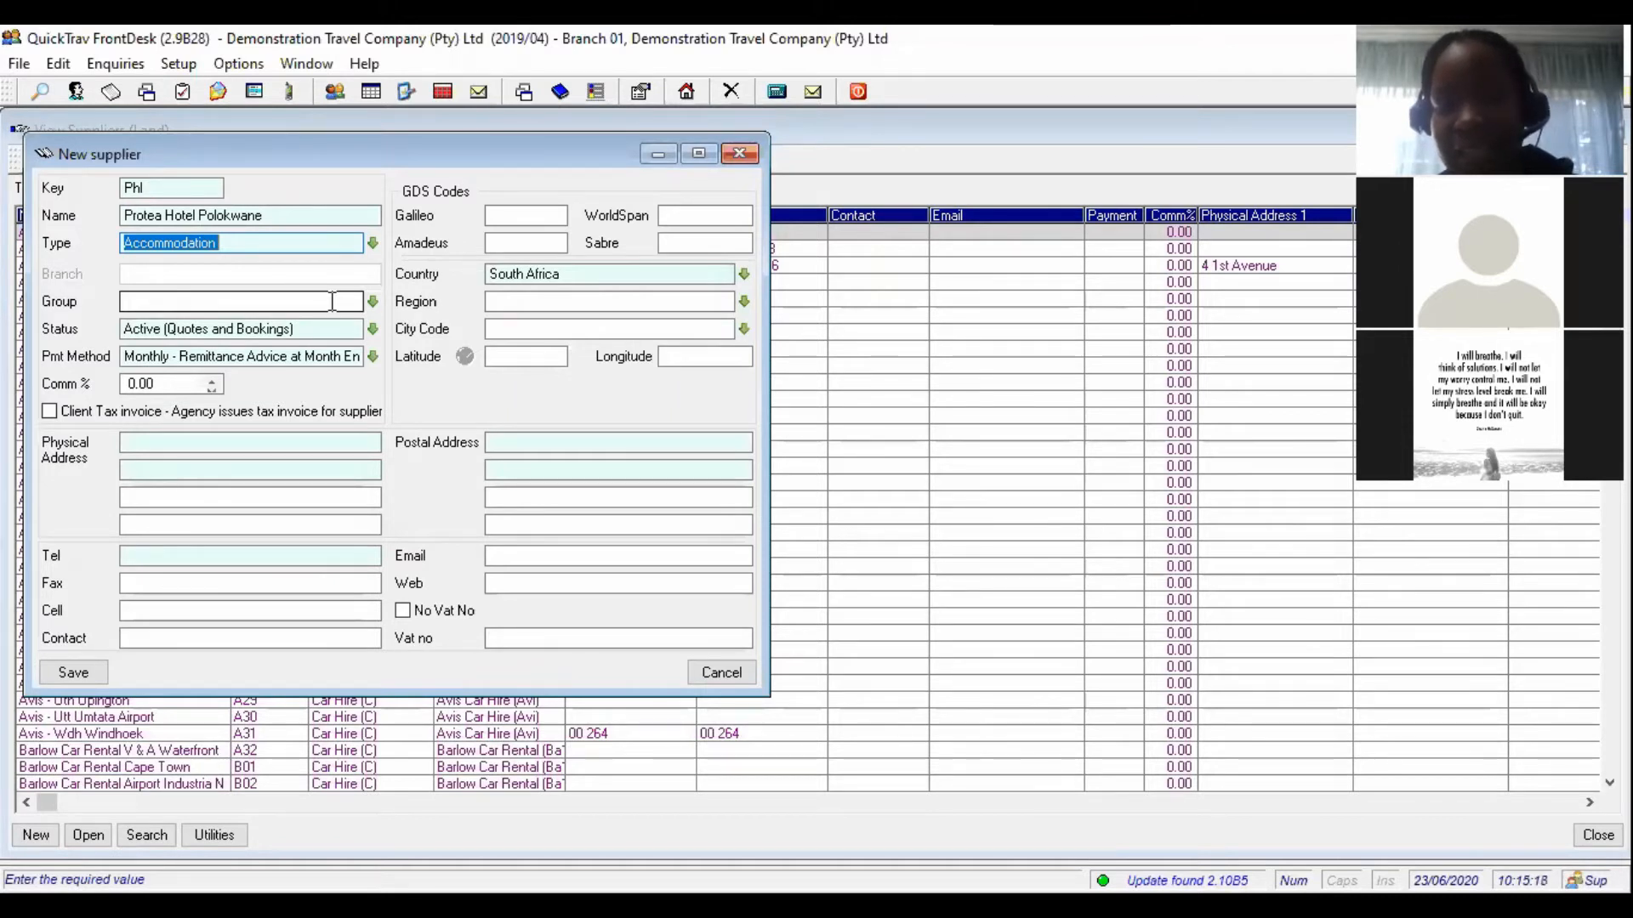
pyautogui.click(174, 189)
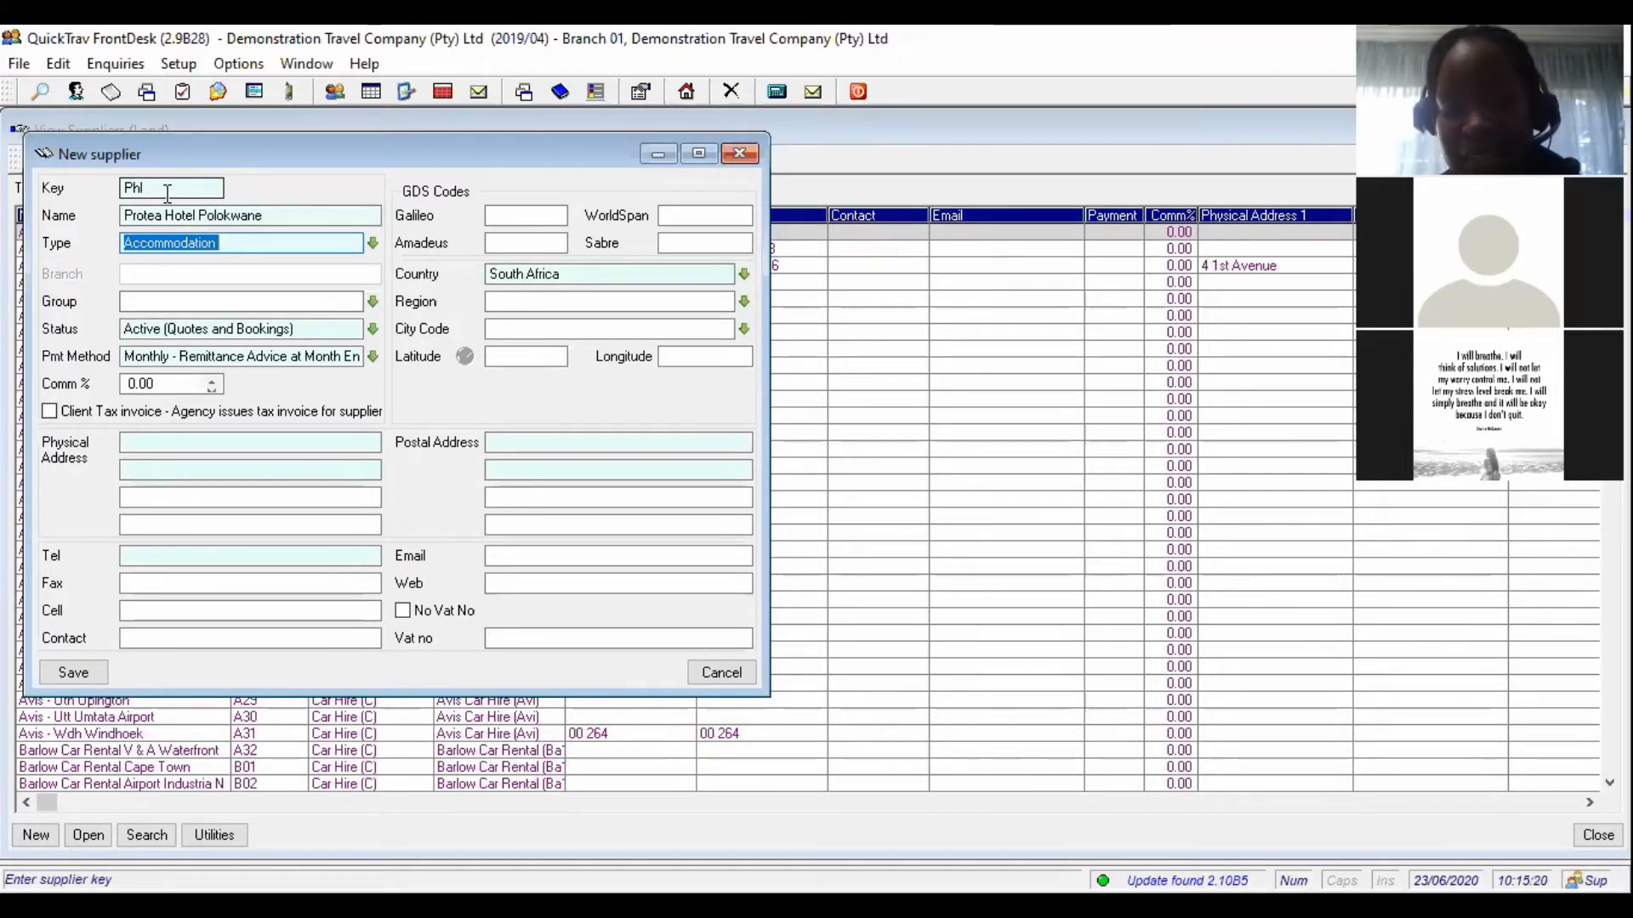
pyautogui.click(187, 219)
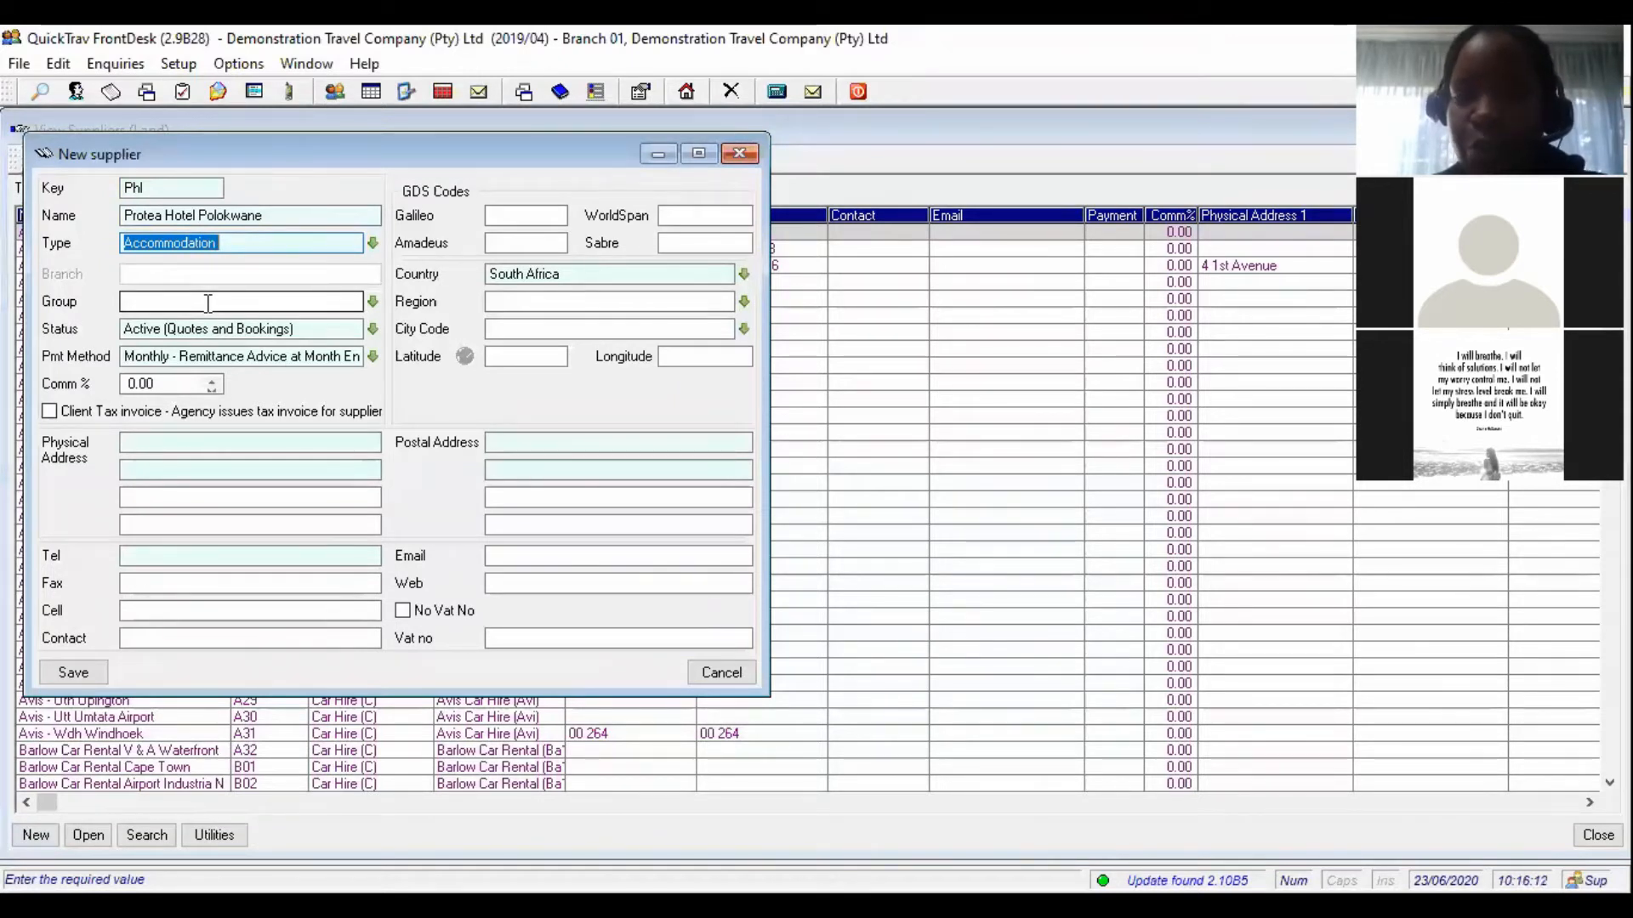
# - Clear the Hilton Group value so the supplier's Group stays empty
pyautogui.click(372, 303)
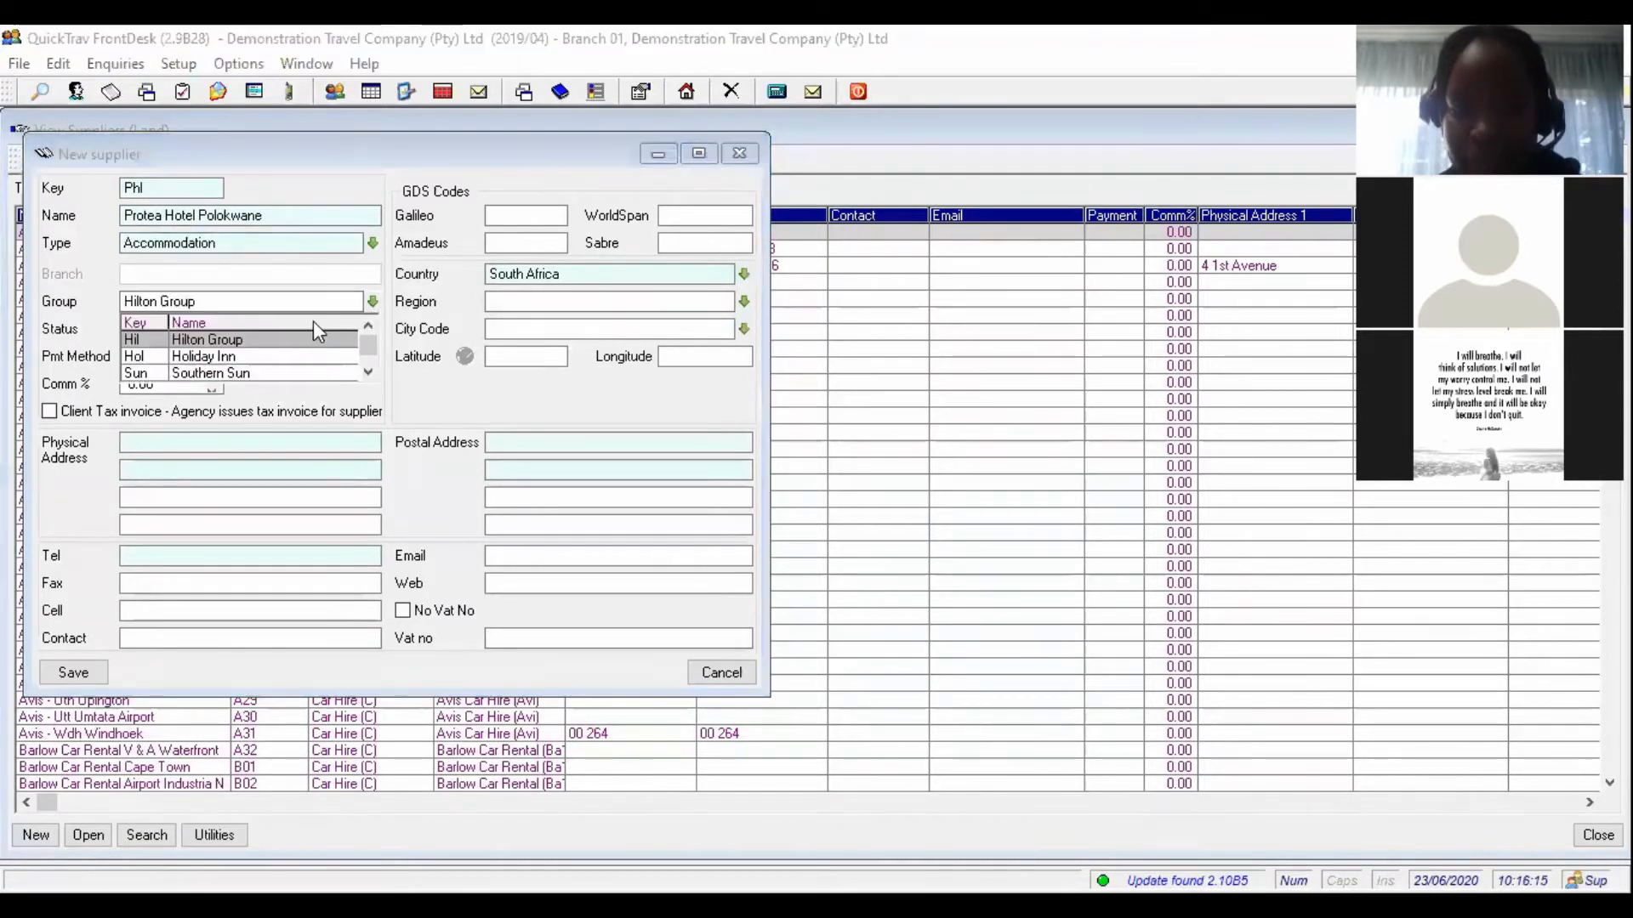
pyautogui.click(252, 344)
pyautogui.press('BackSpace')
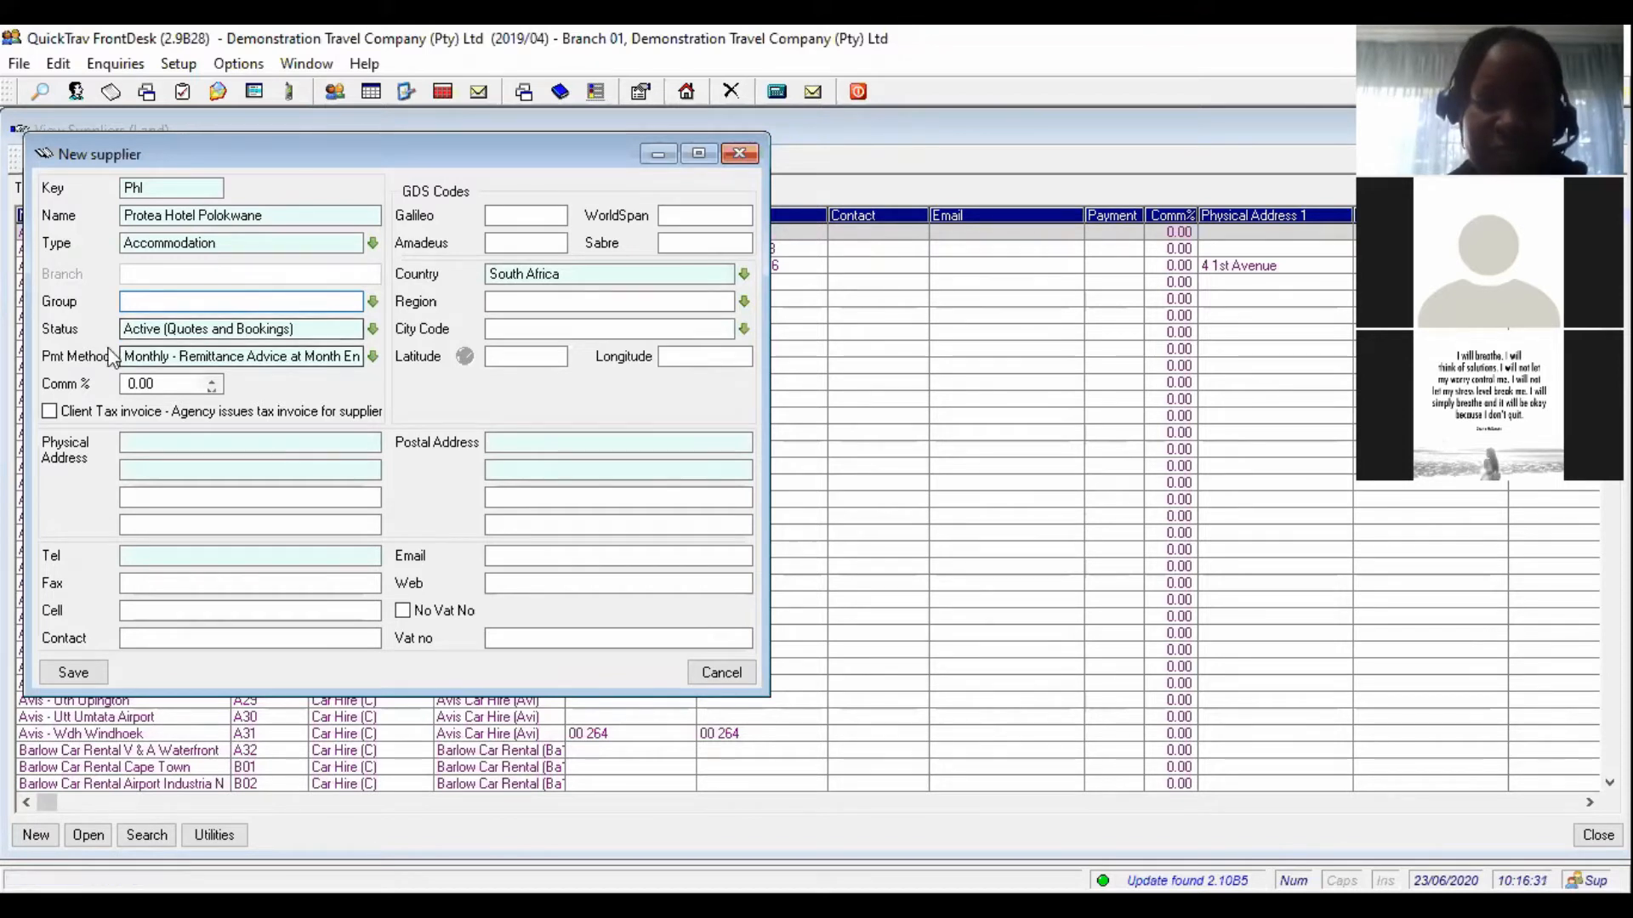
pyautogui.click(373, 329)
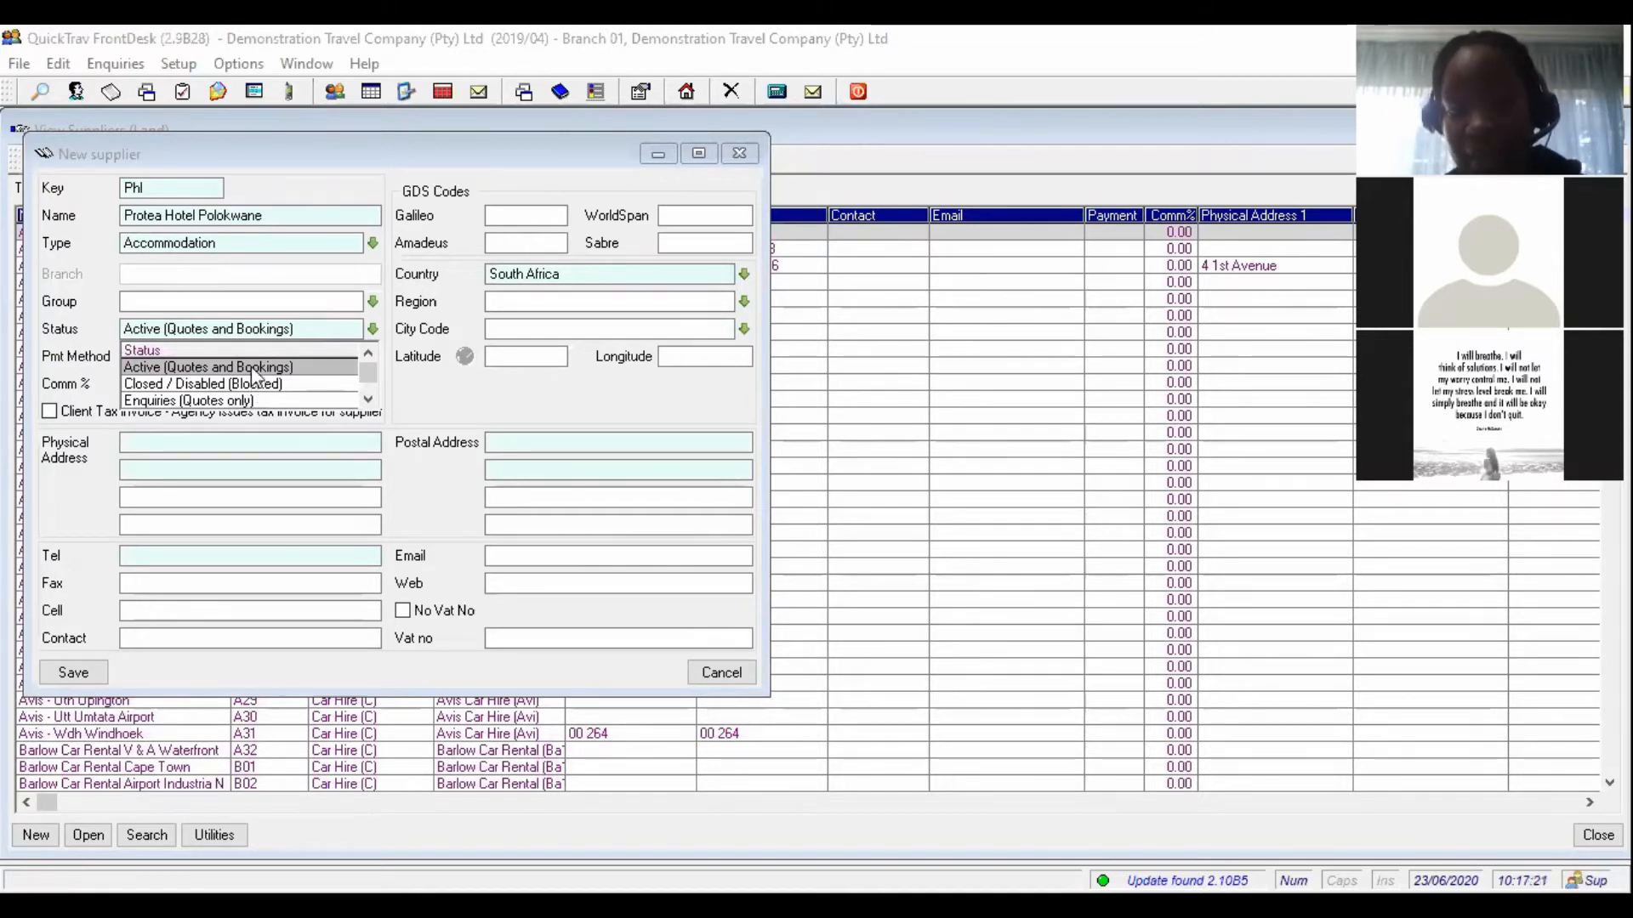
# - Set the supplier status to Active (Quotes and Bookings)
pyautogui.click(253, 366)
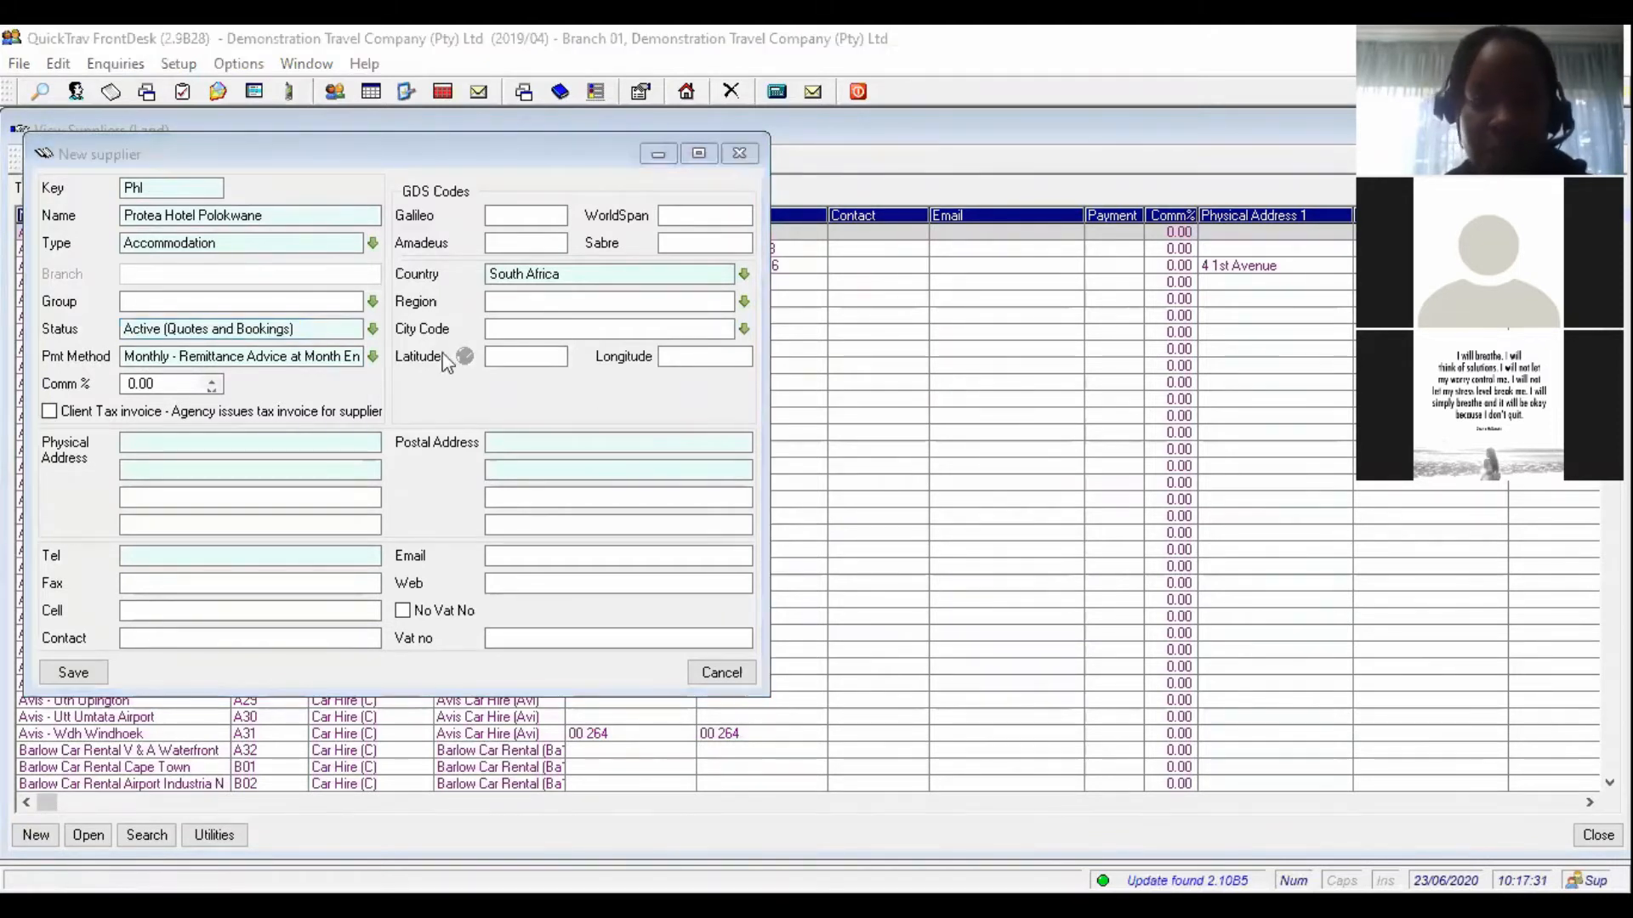
pyautogui.click(374, 358)
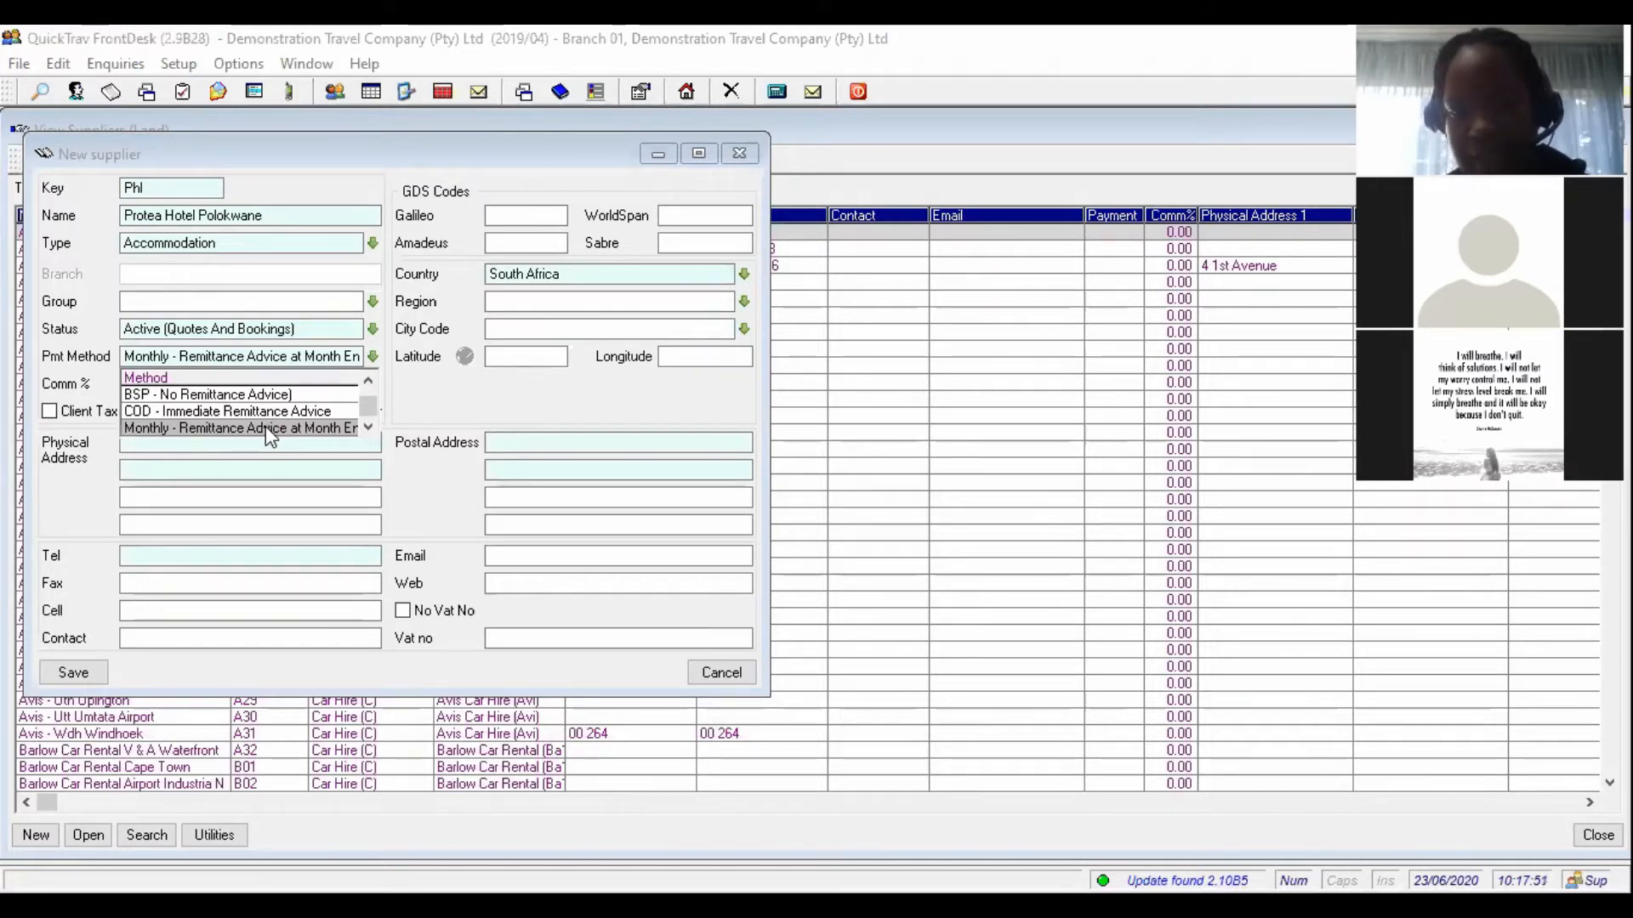
# - Choose Monthly - Remittance Advice at Month End as the payment method
pyautogui.click(268, 428)
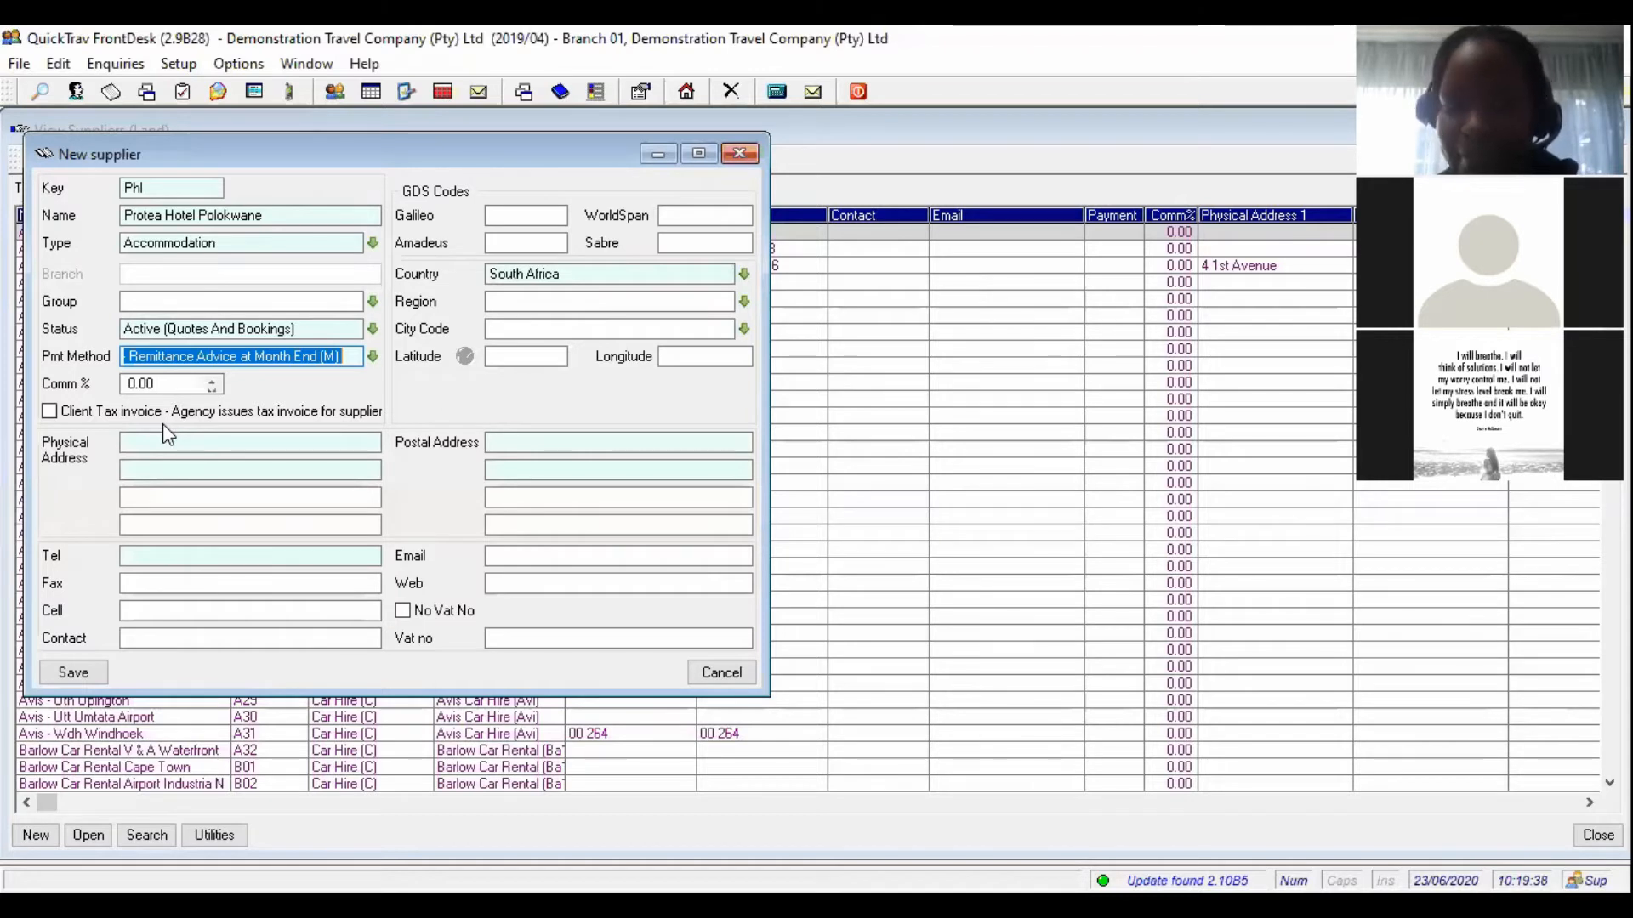
# - Tick the agency-issued client tax invoice option for the supplier
pyautogui.click(50, 412)
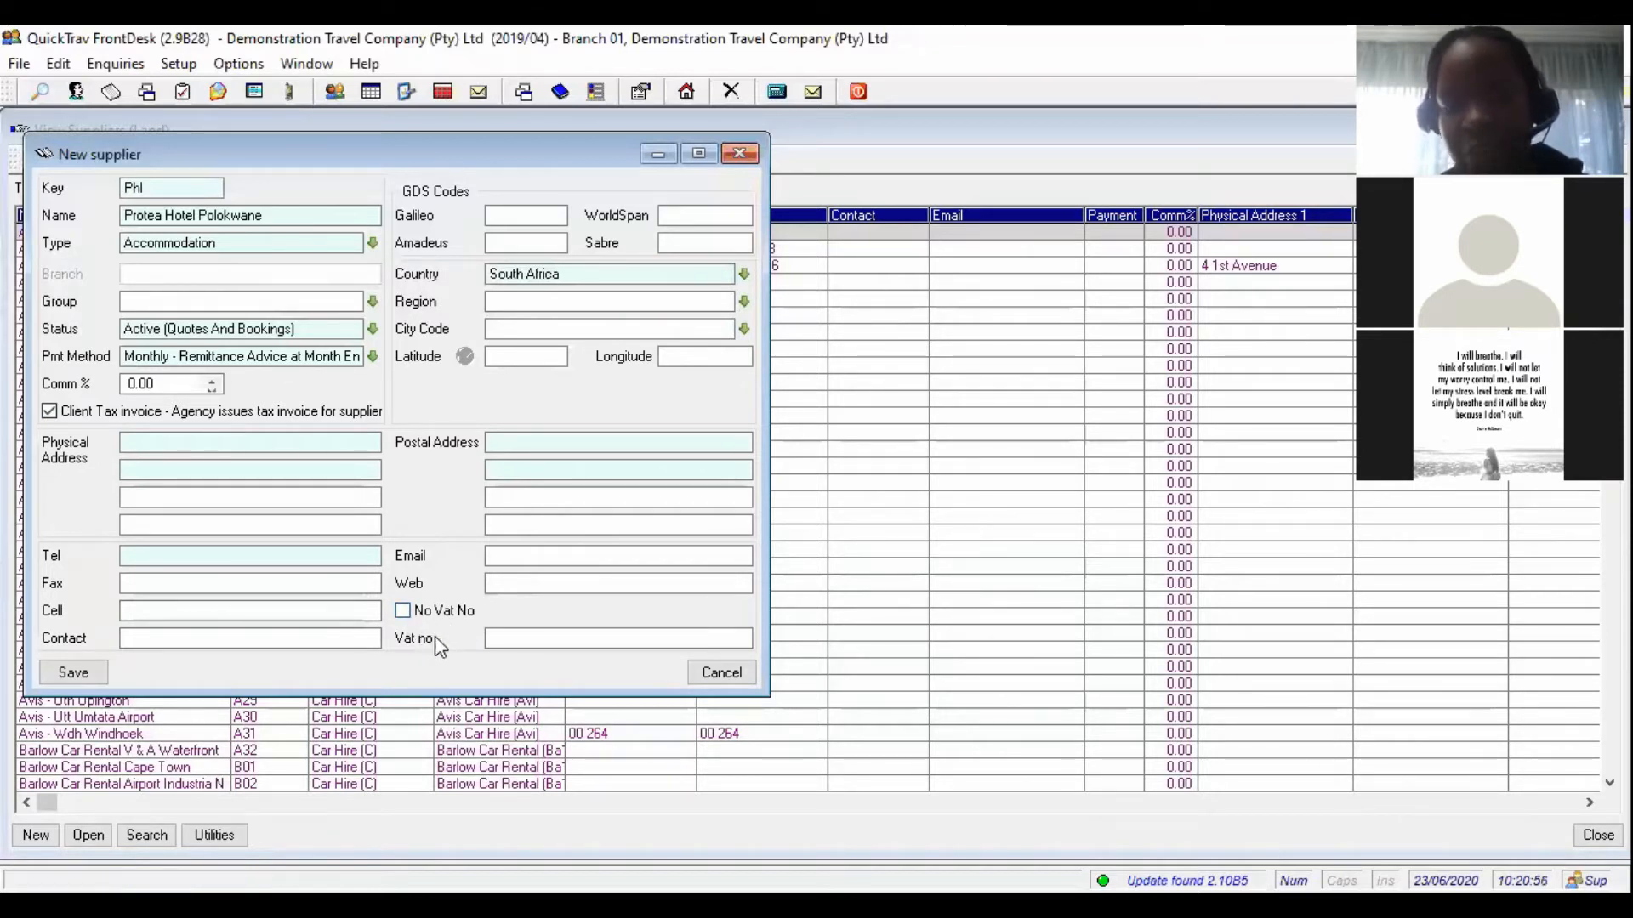
pyautogui.click(507, 638)
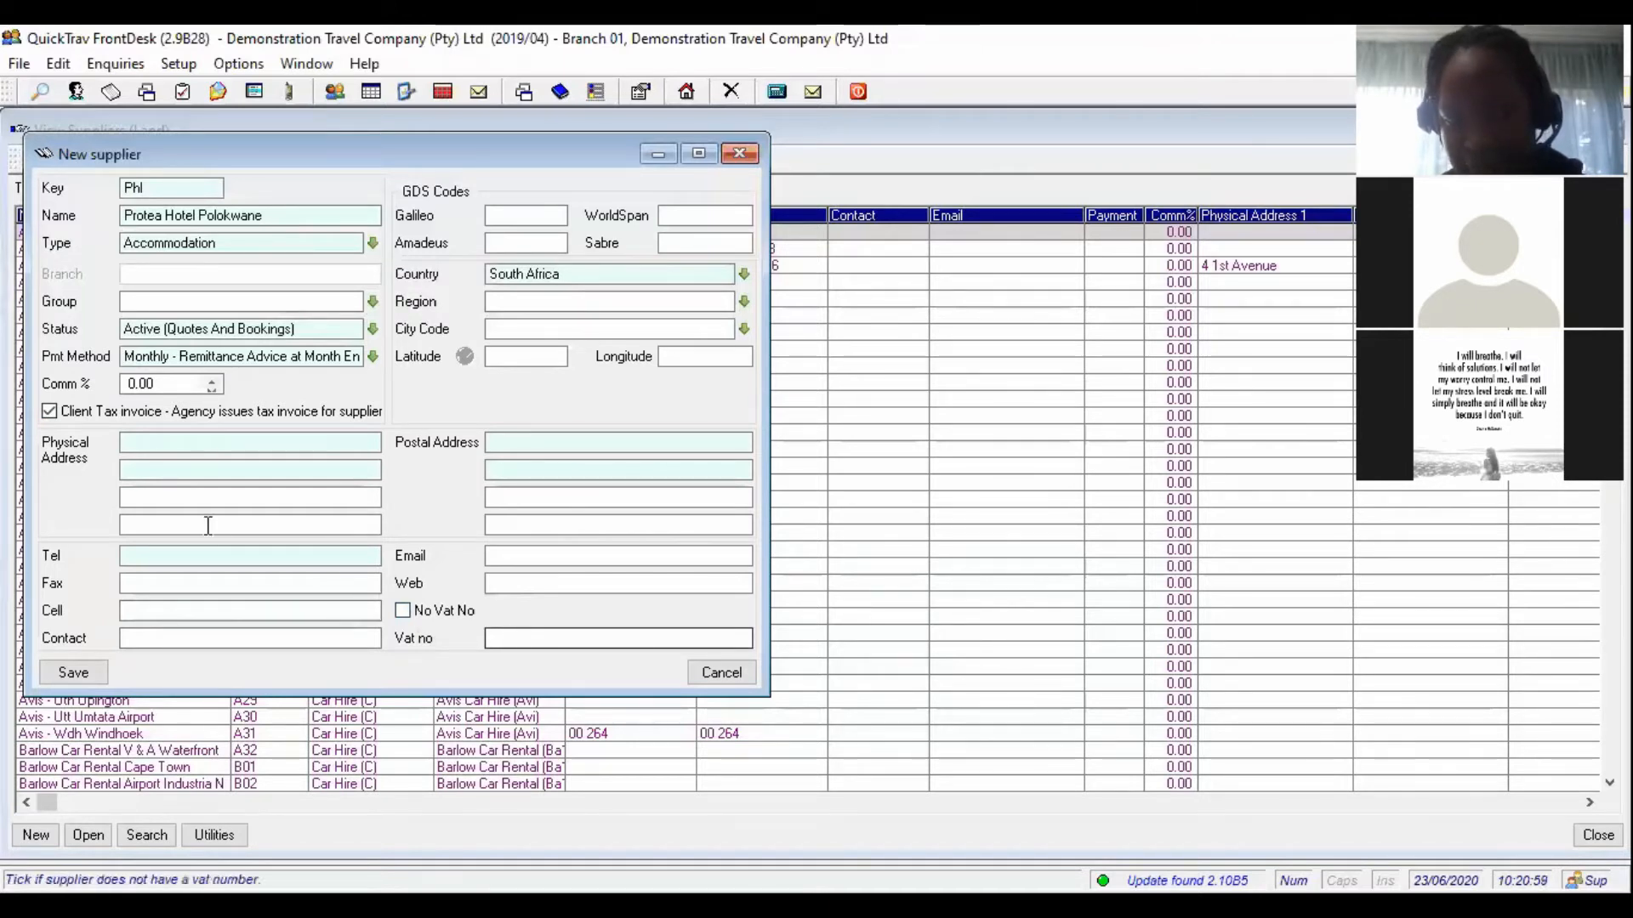
pyautogui.click(165, 443)
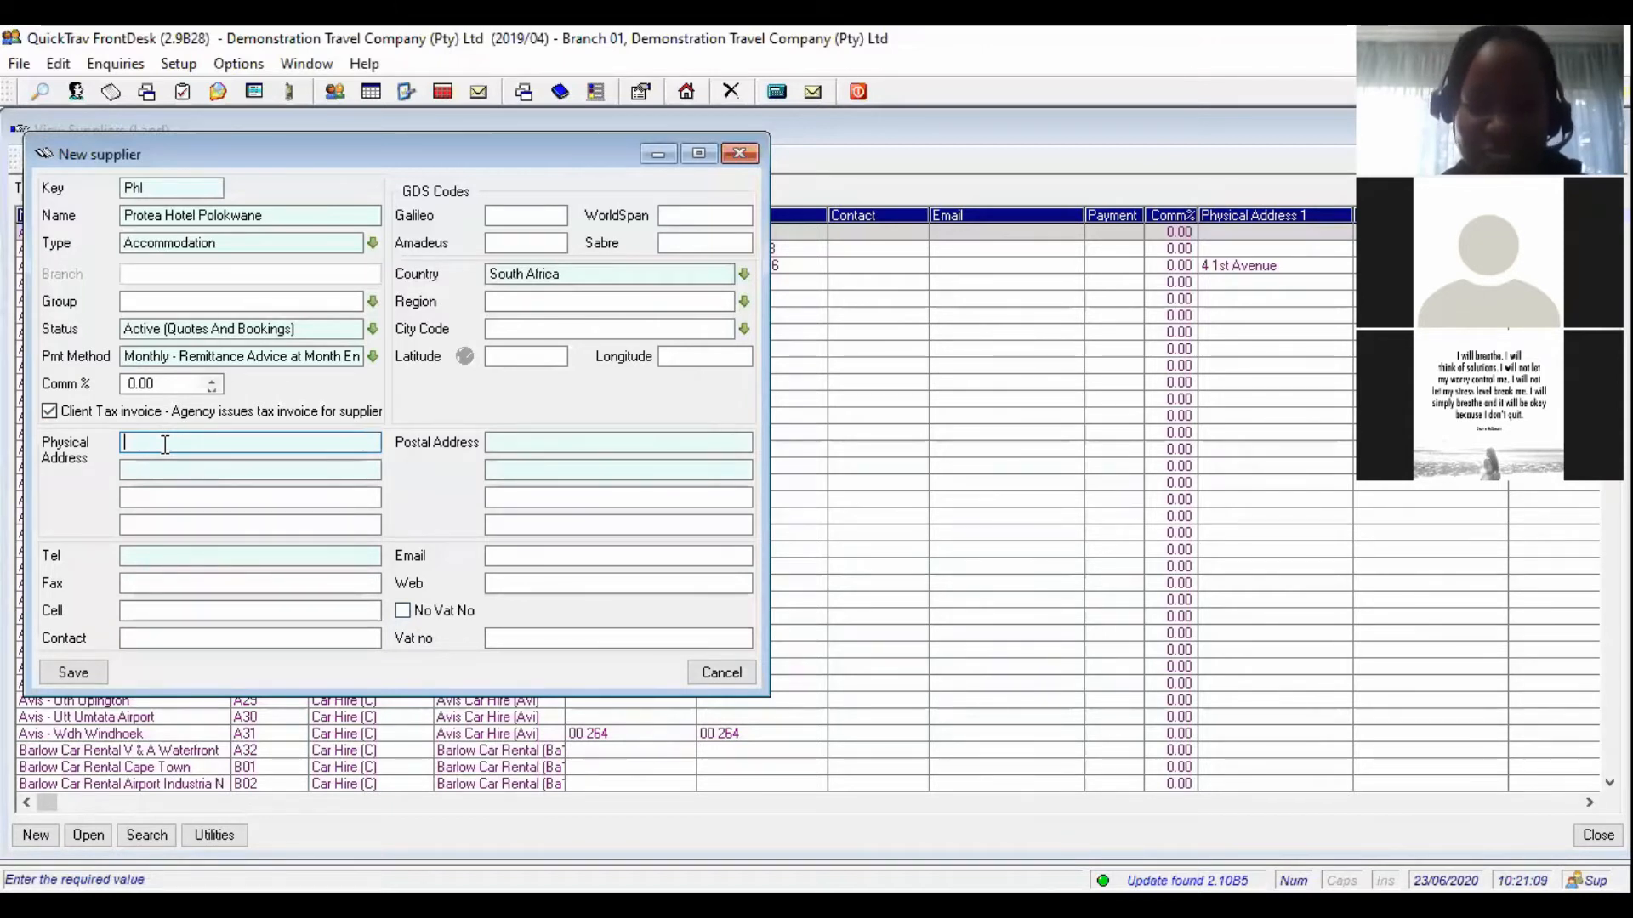
# - Enter physical address 'protea hotel polokwane, polokwane' and postal address 'same as physical address'
pyautogui.write('prot')
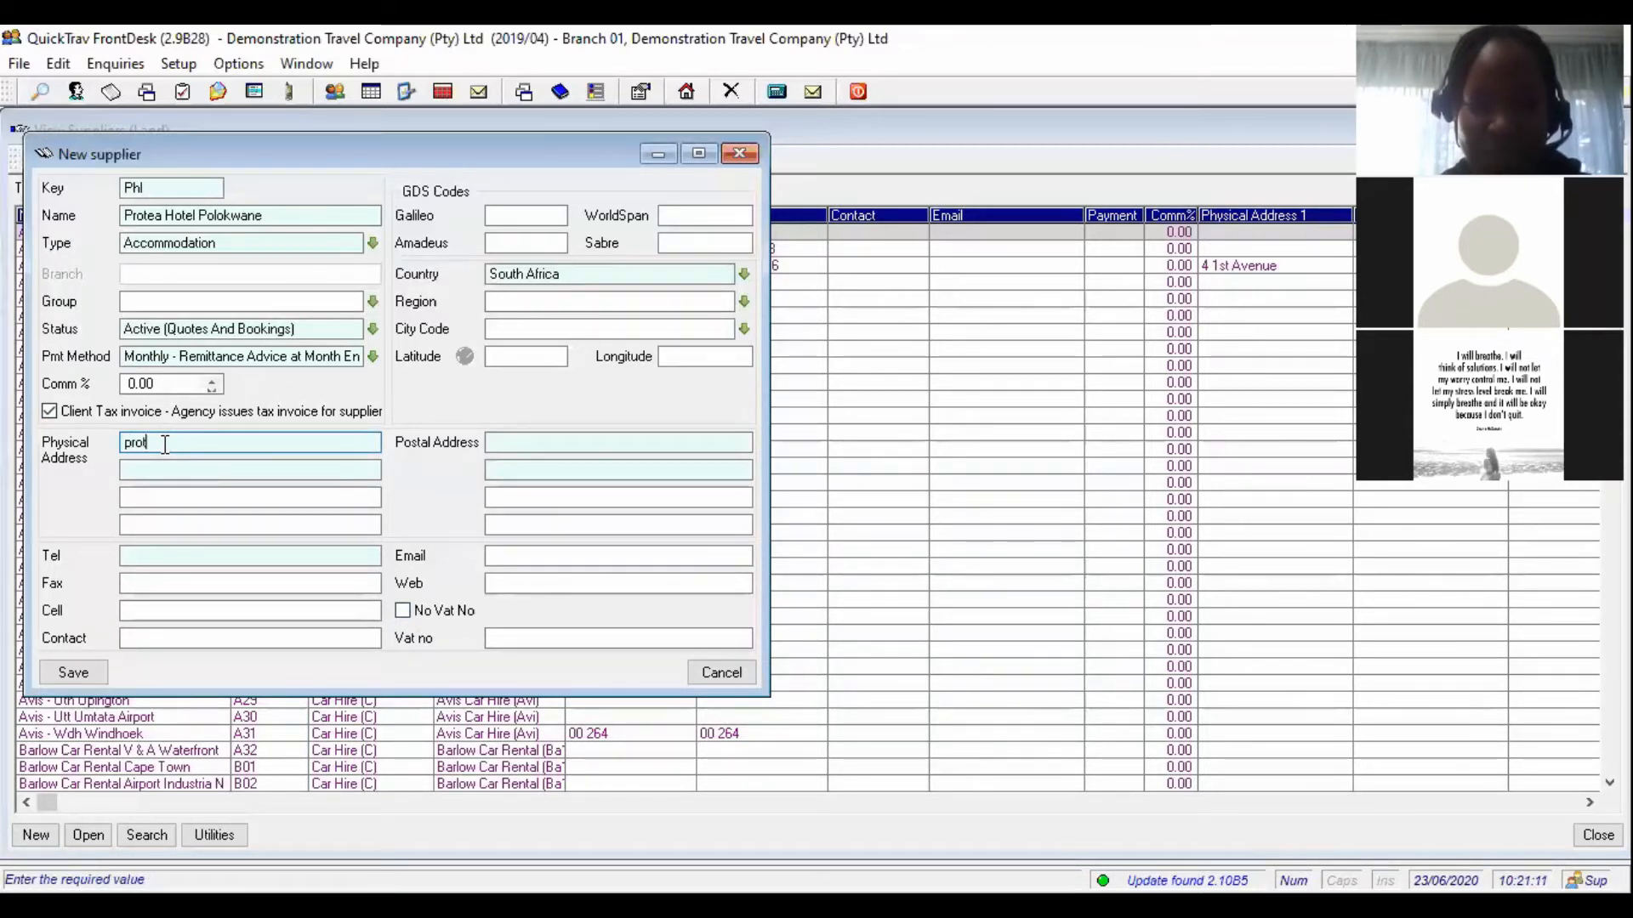
pyautogui.write('ea hotel polo')
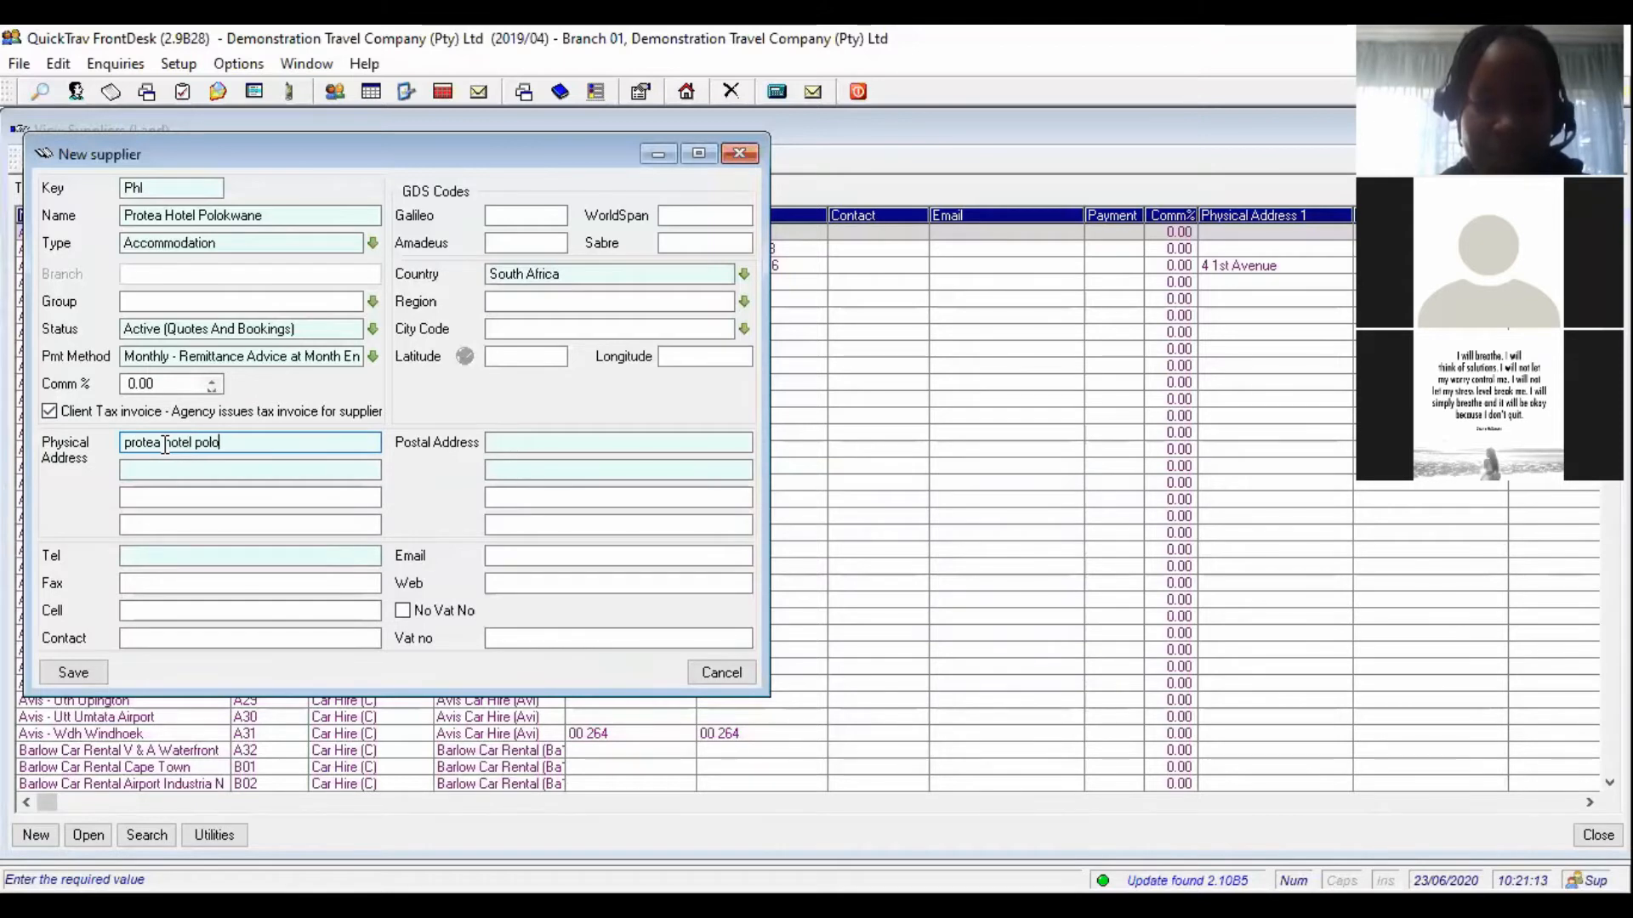
pyautogui.write('kwane')
pyautogui.press('Tab')
pyautogui.write('po')
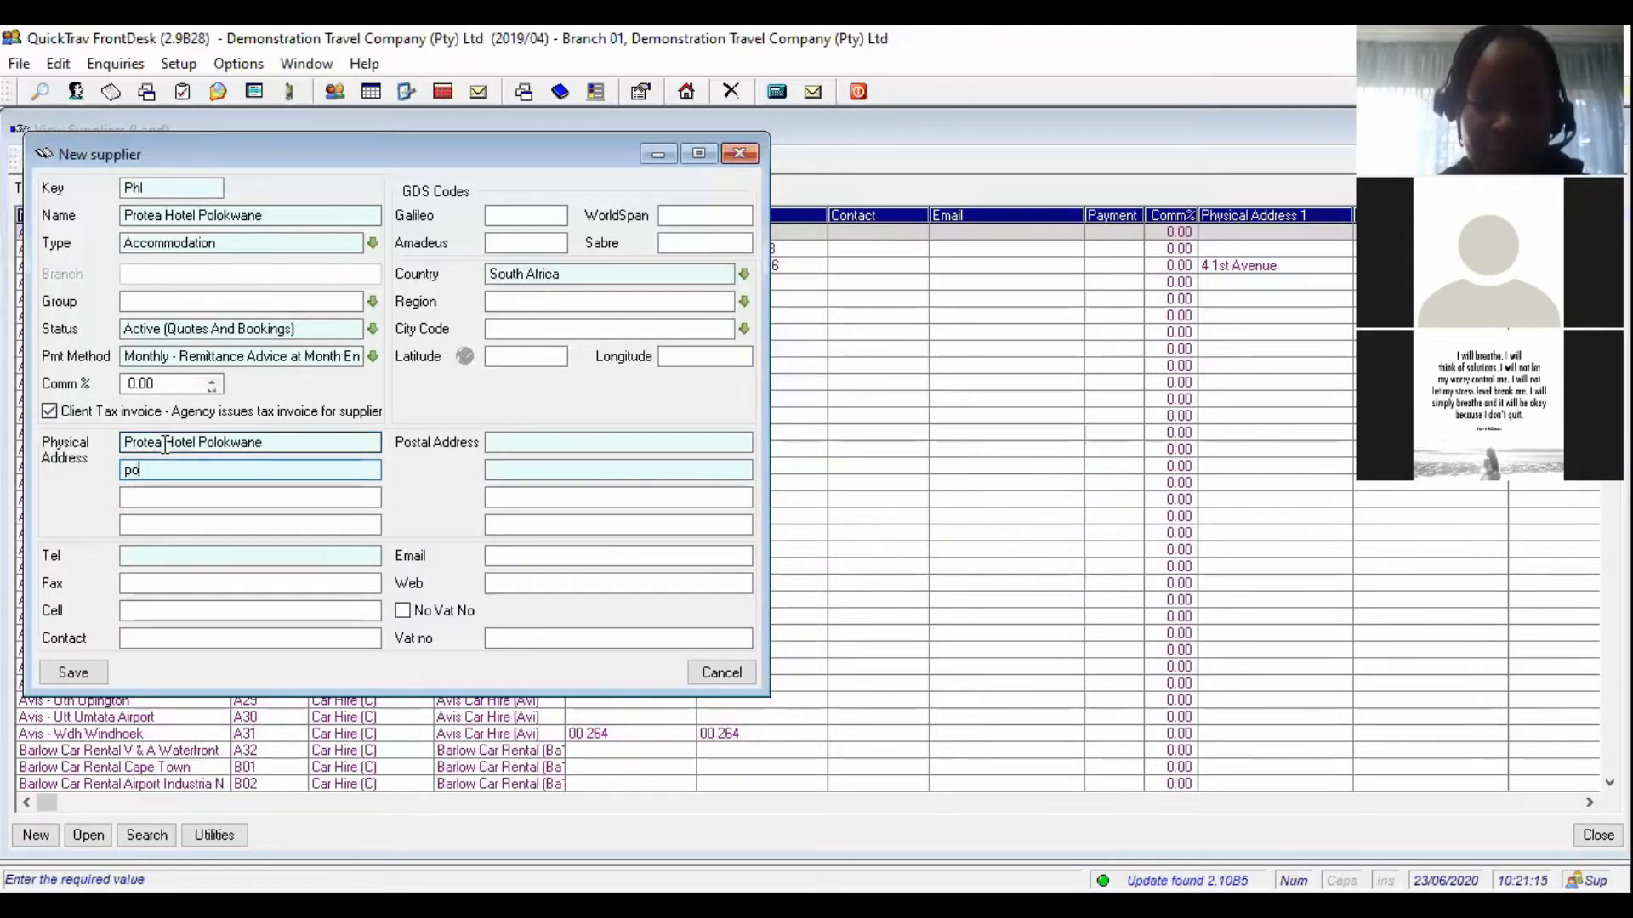
pyautogui.write('lokwane')
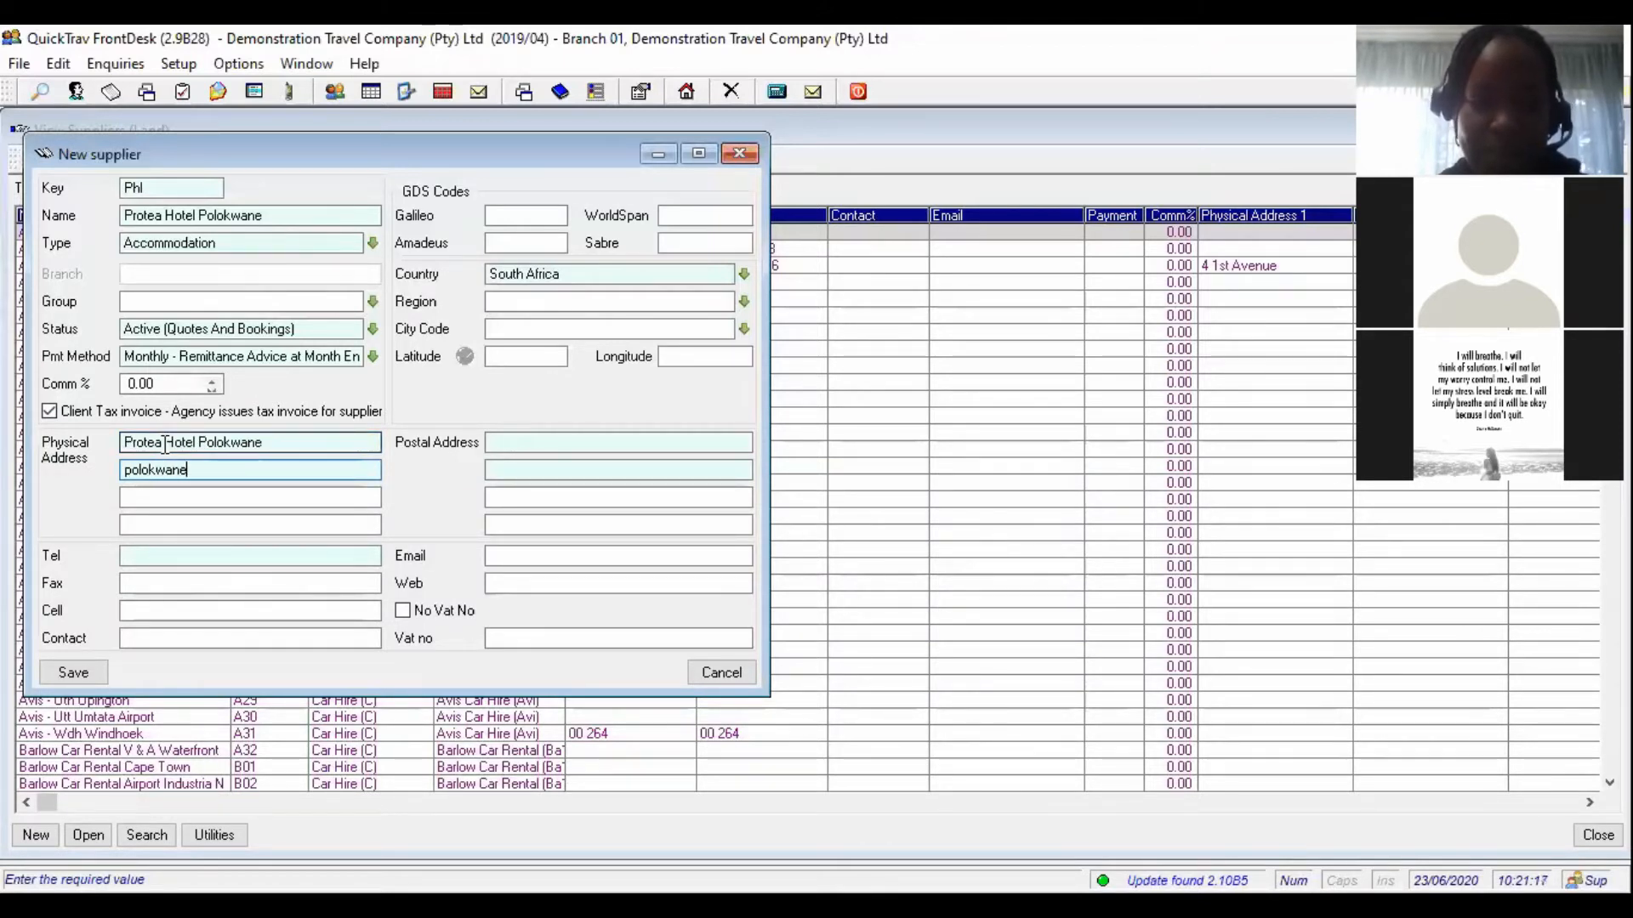
pyautogui.press('Tab')
pyautogui.press('Tab')
pyautogui.press('Tab')
pyautogui.press('Tab')
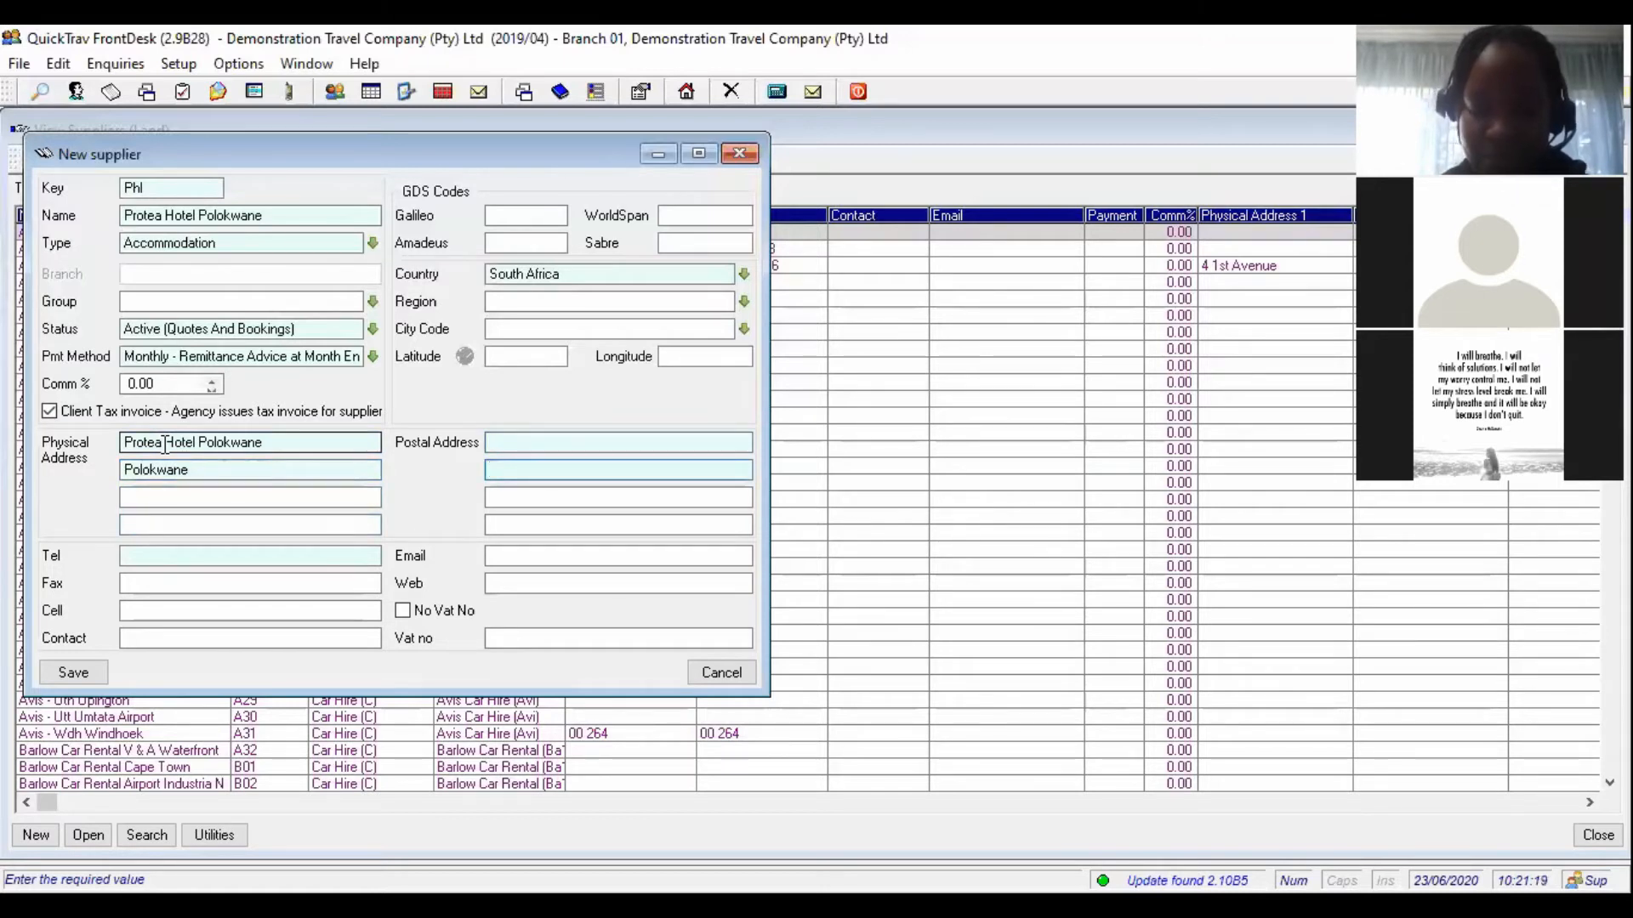
pyautogui.write('same as phys')
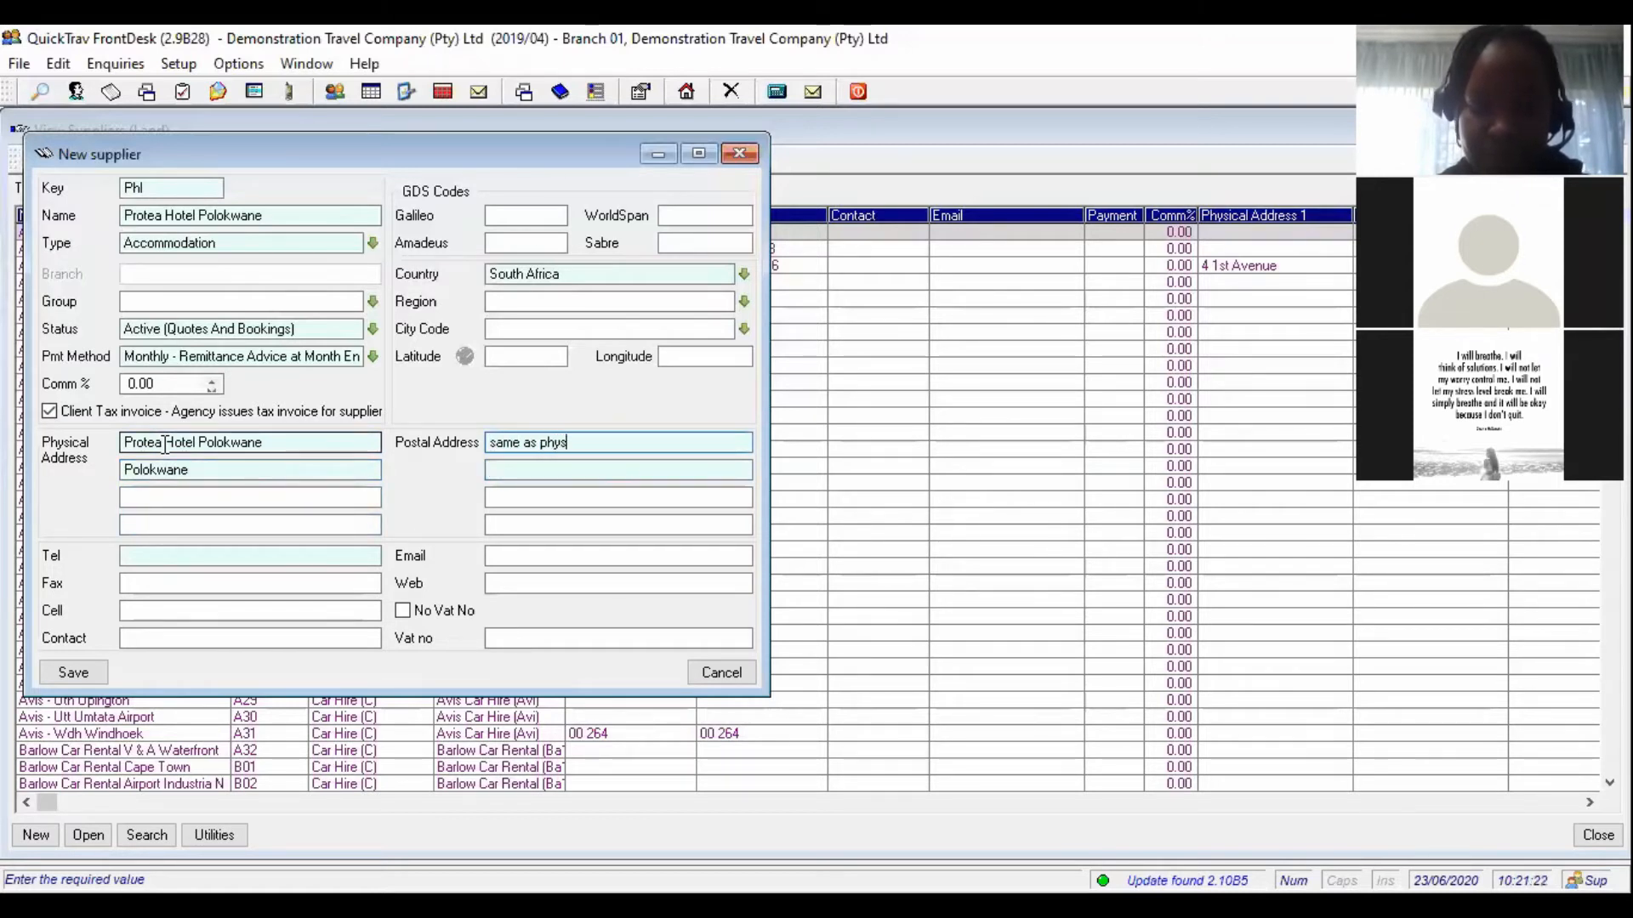
pyautogui.write('ical addre')
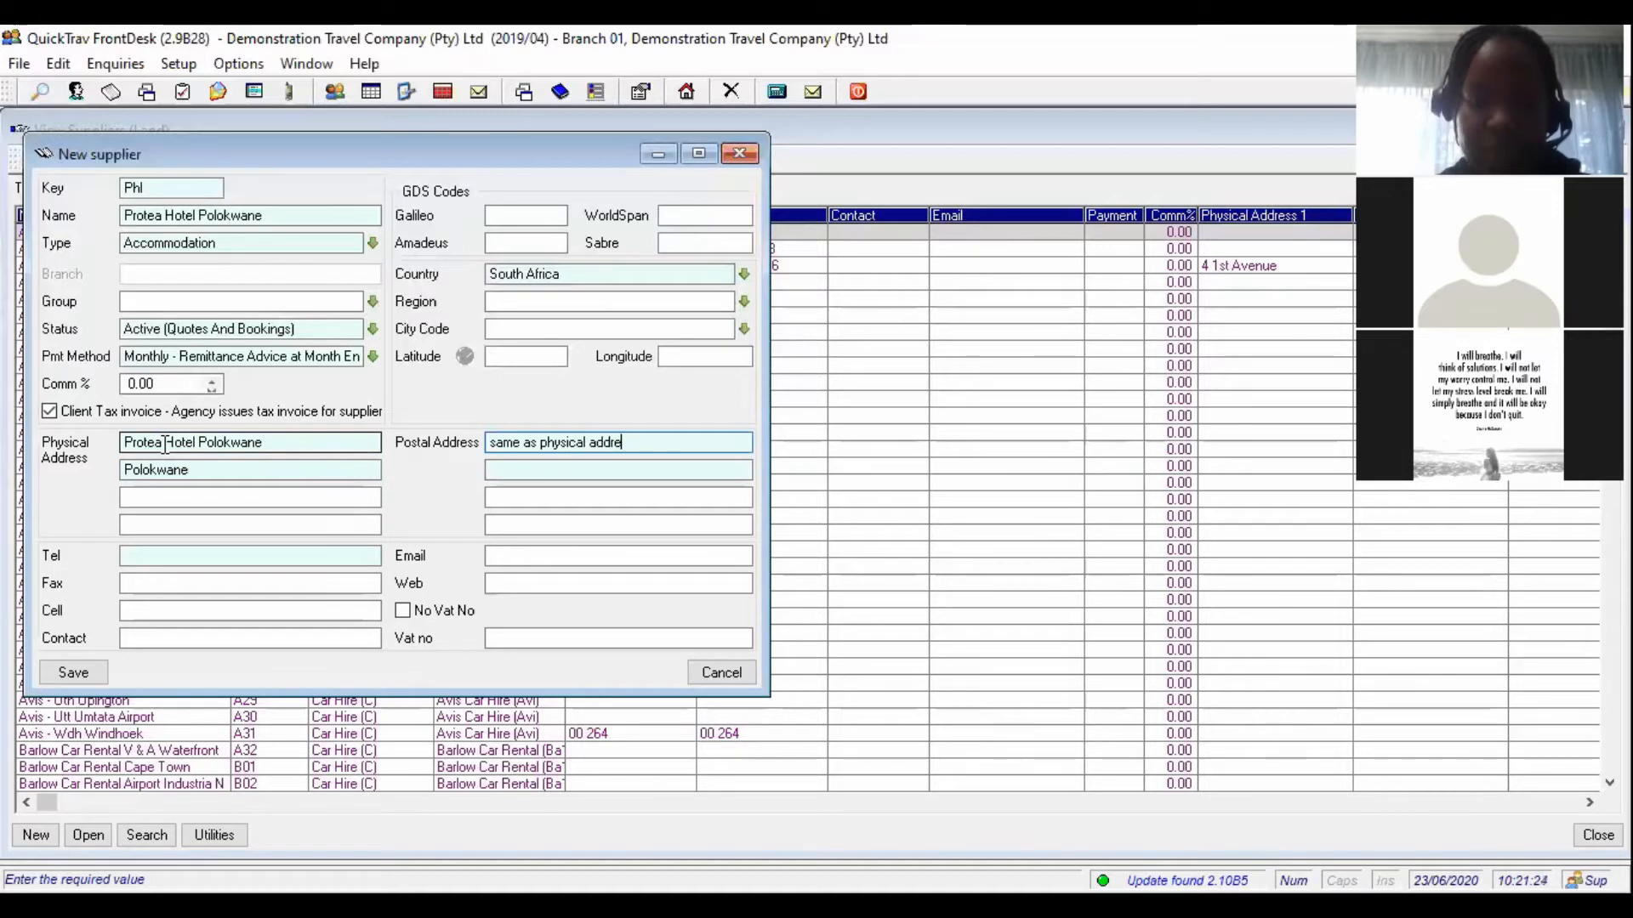
pyautogui.write('ss')
pyautogui.press('Tab')
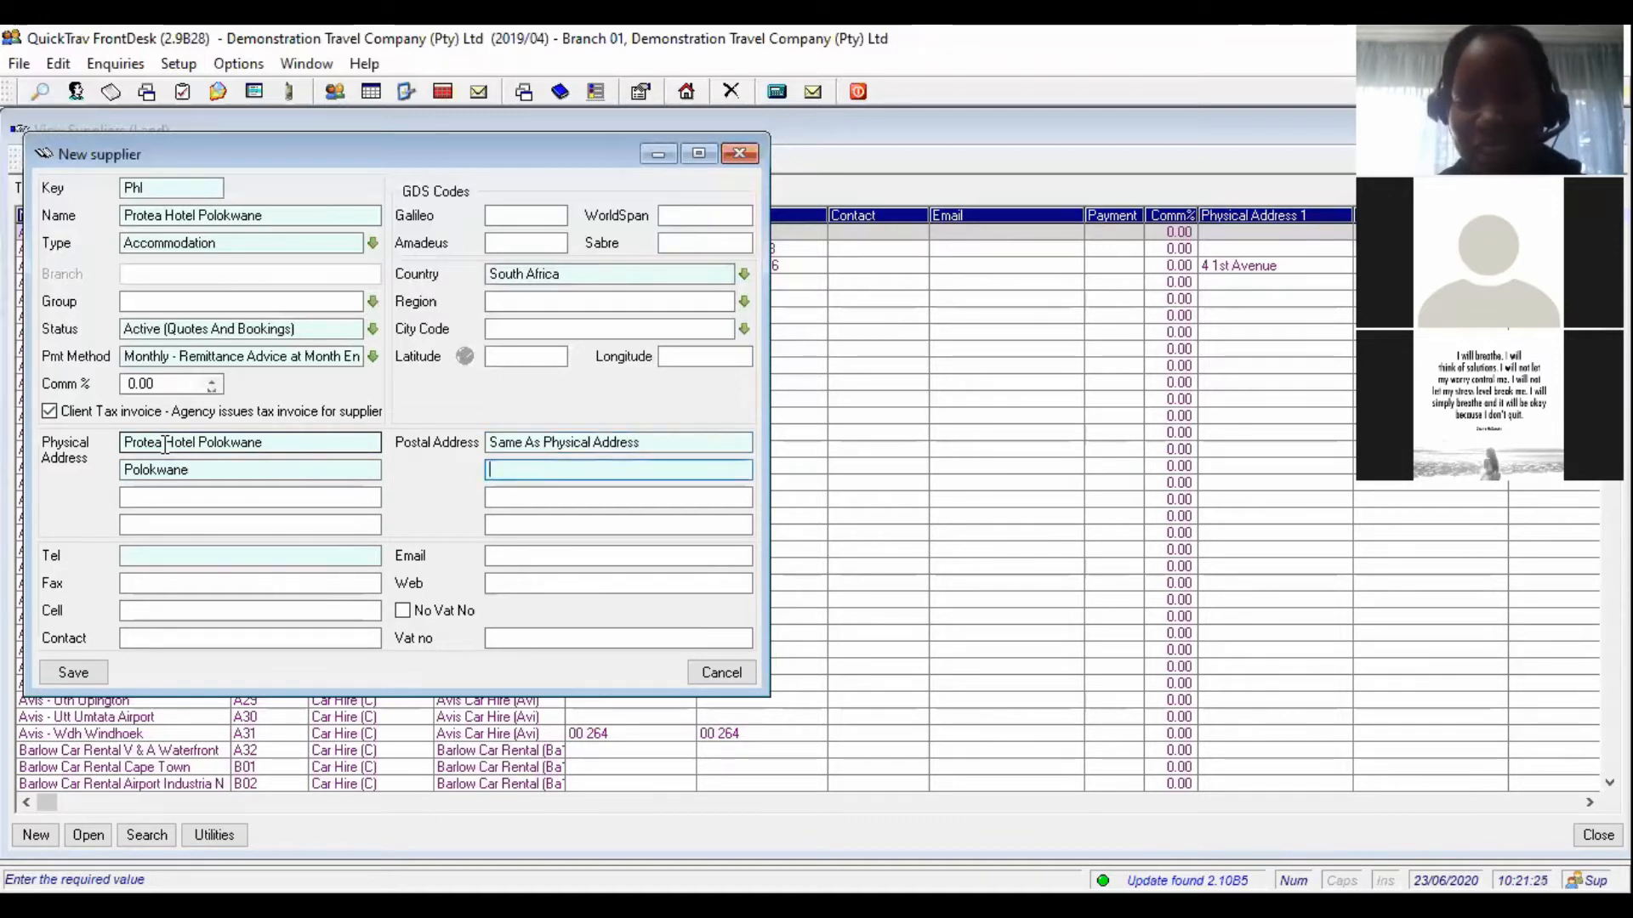
pyautogui.write('.')
pyautogui.press('Tab')
pyautogui.press('Tab')
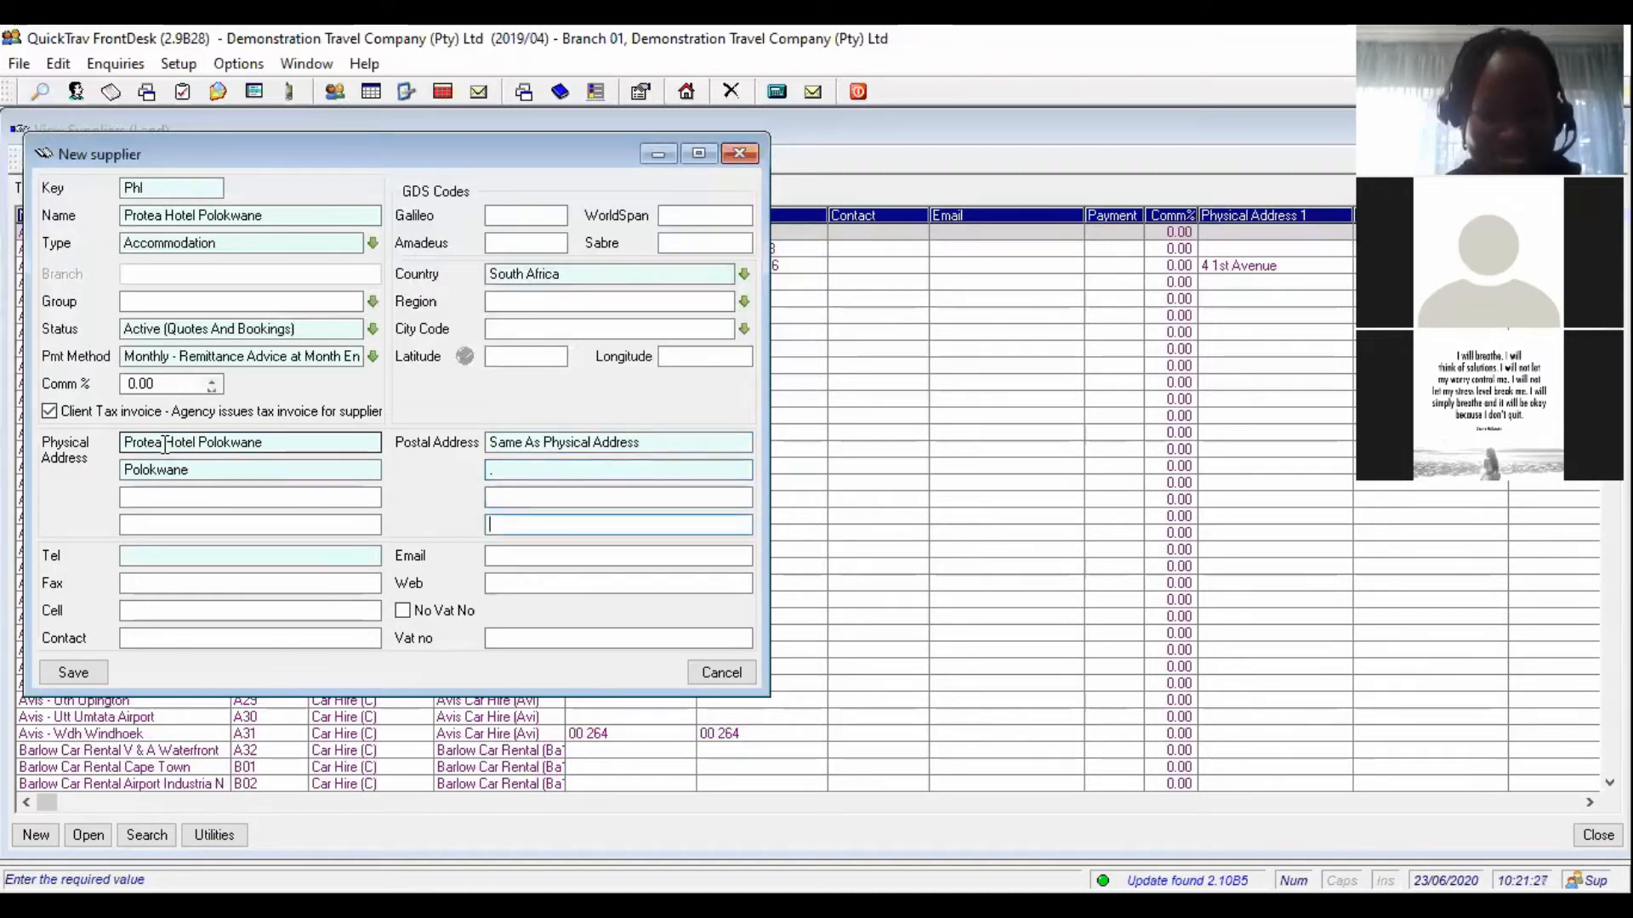
pyautogui.press('Tab')
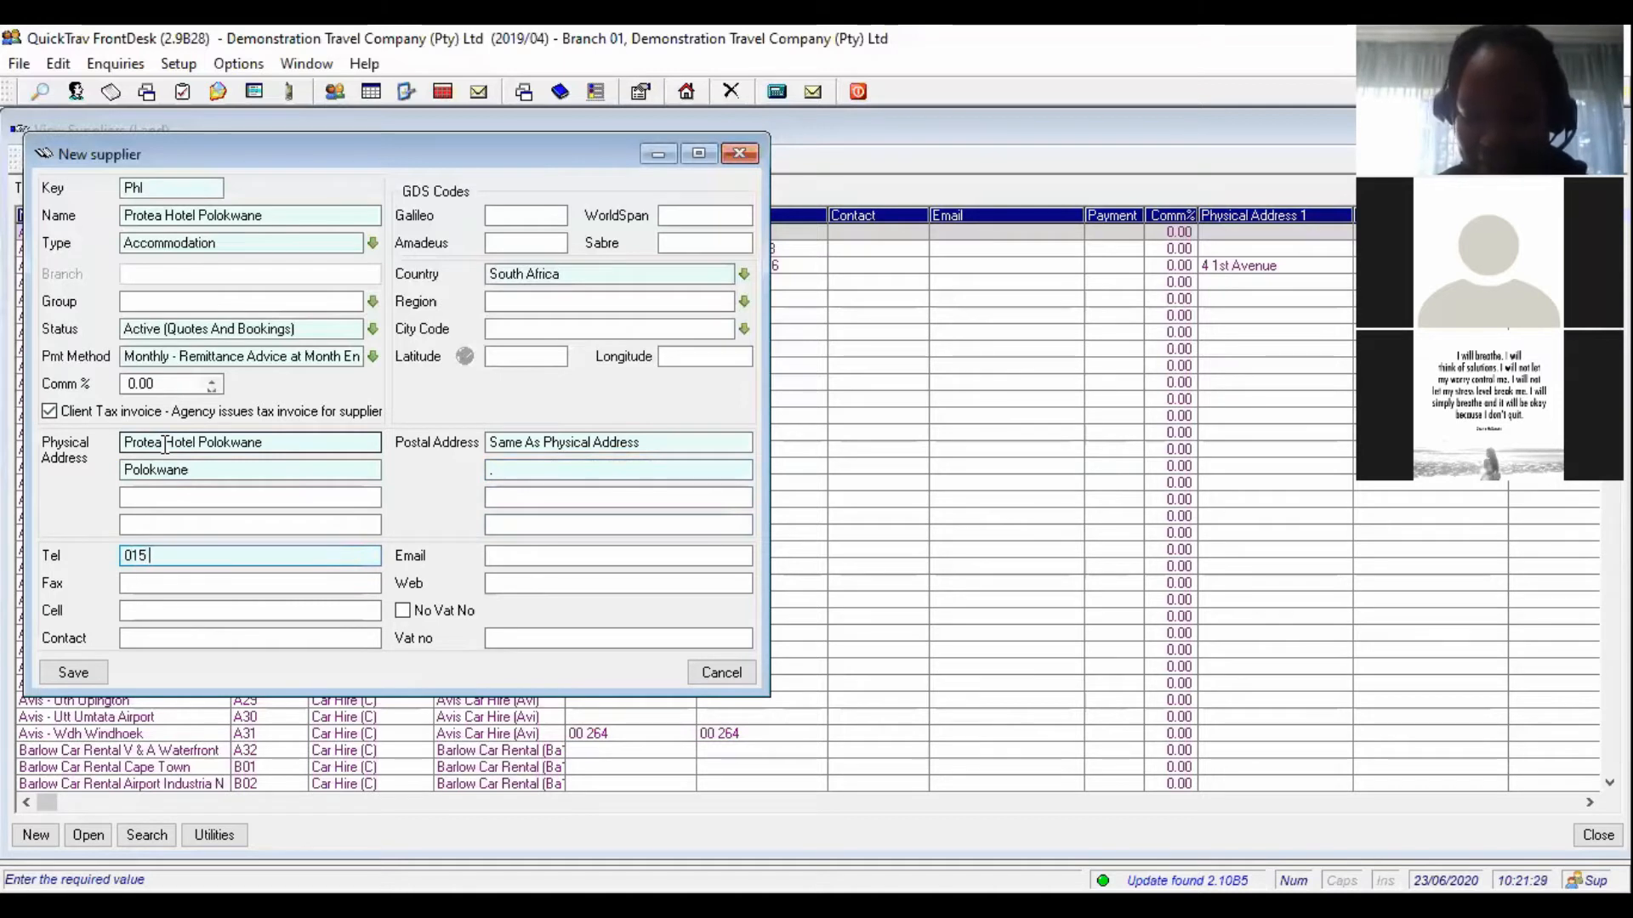
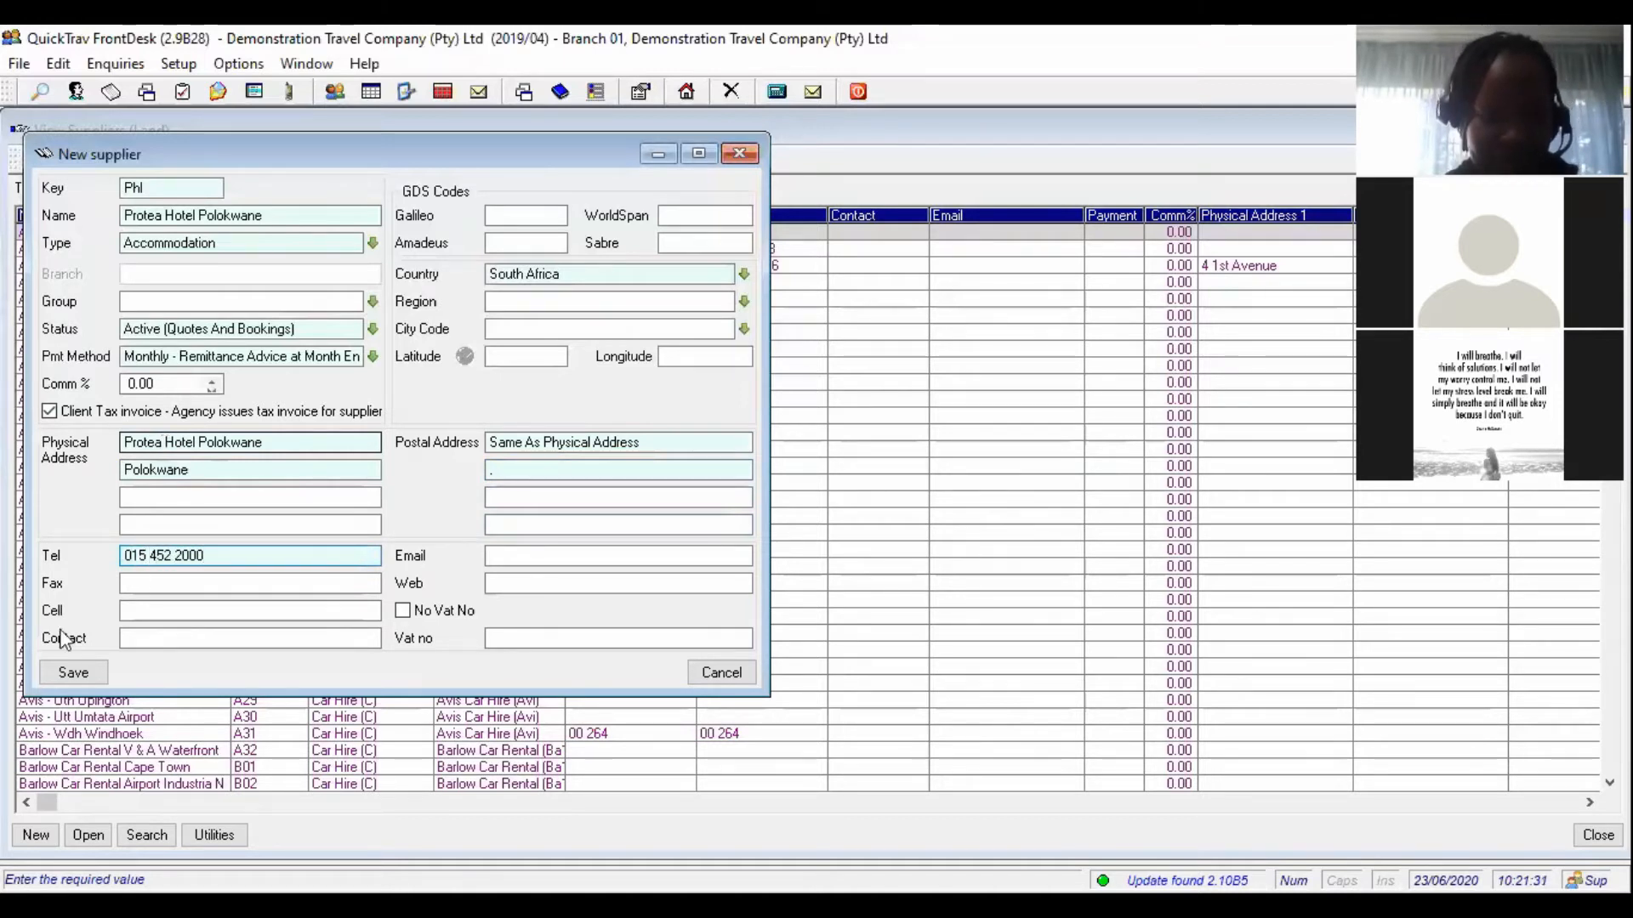
pyautogui.click(90, 675)
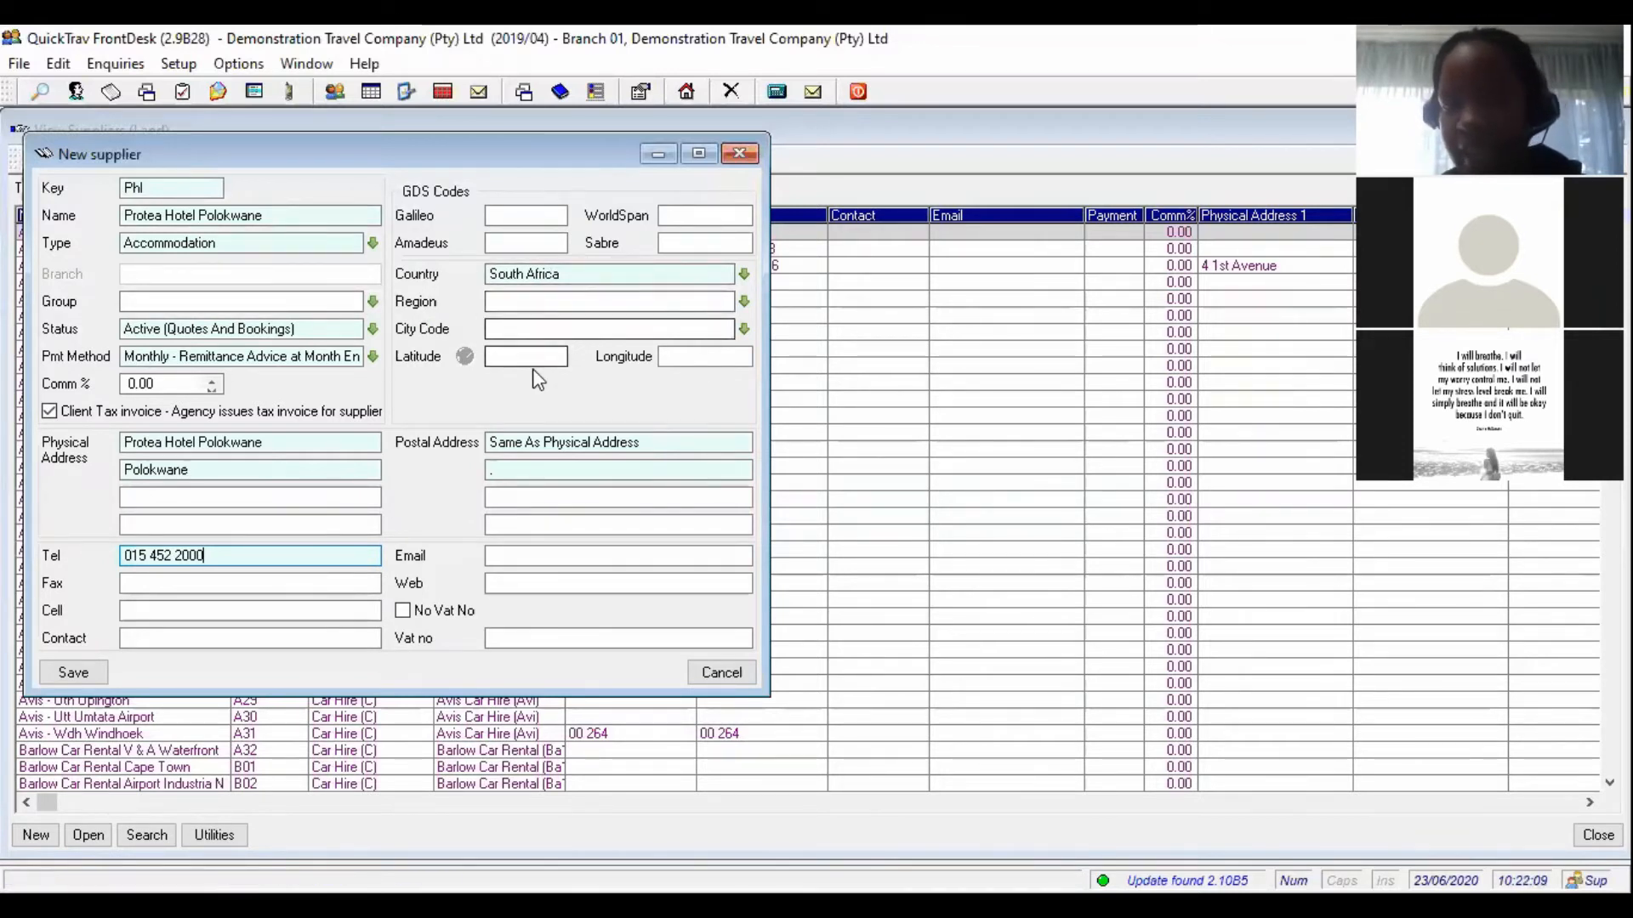
pyautogui.click(74, 675)
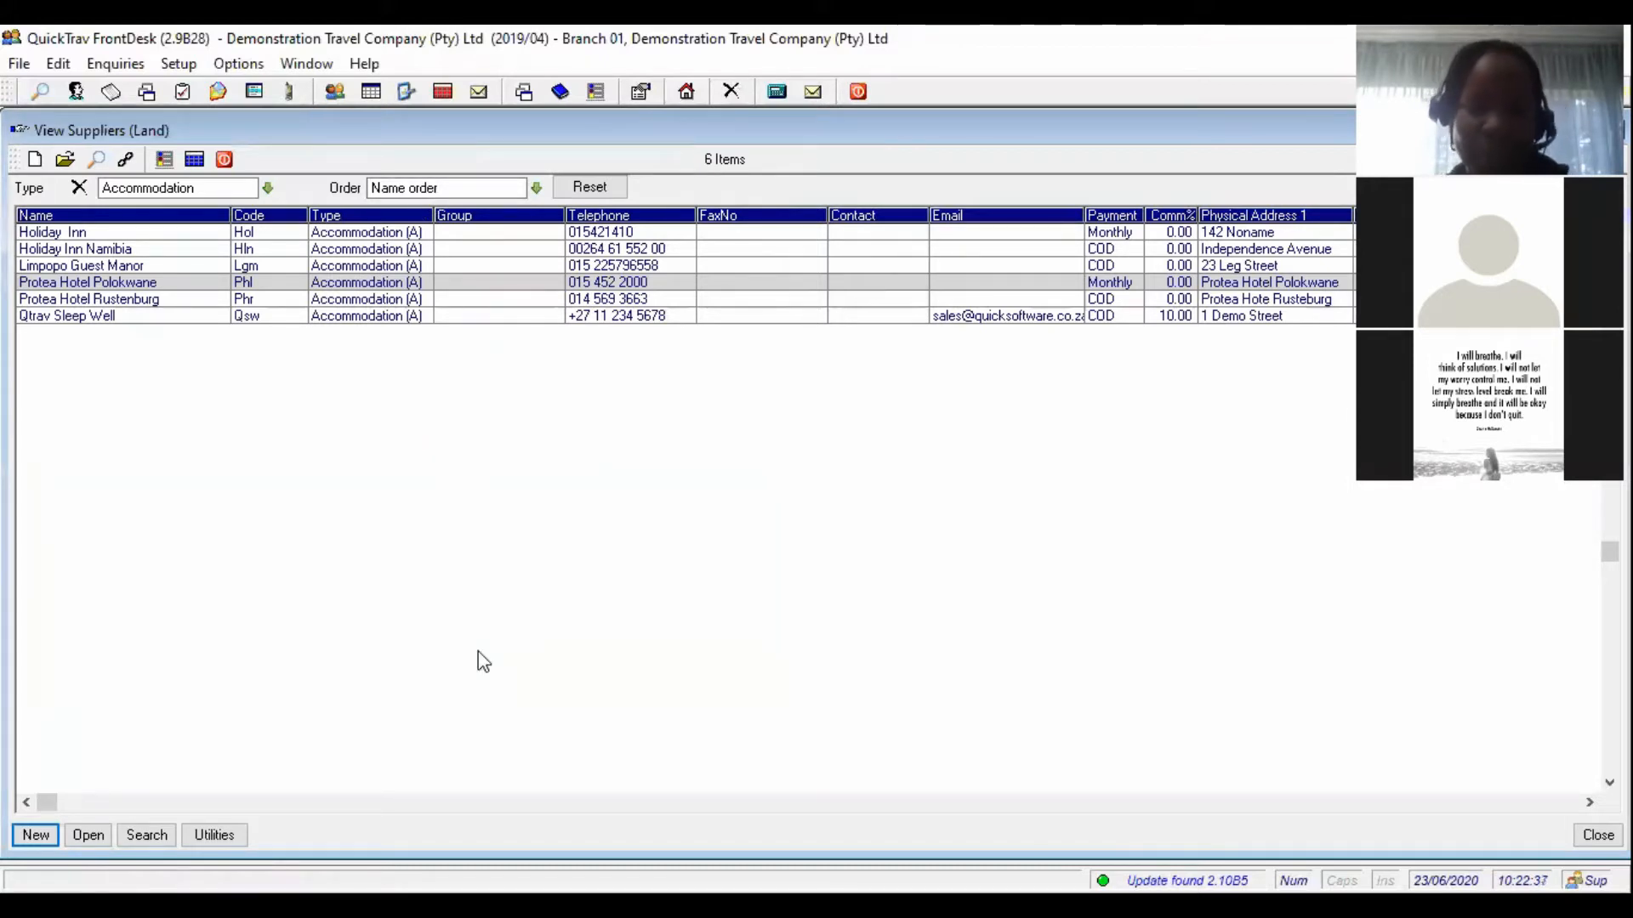
# - Close the View Suppliers (Land) list using its Exit icon
pyautogui.click(226, 160)
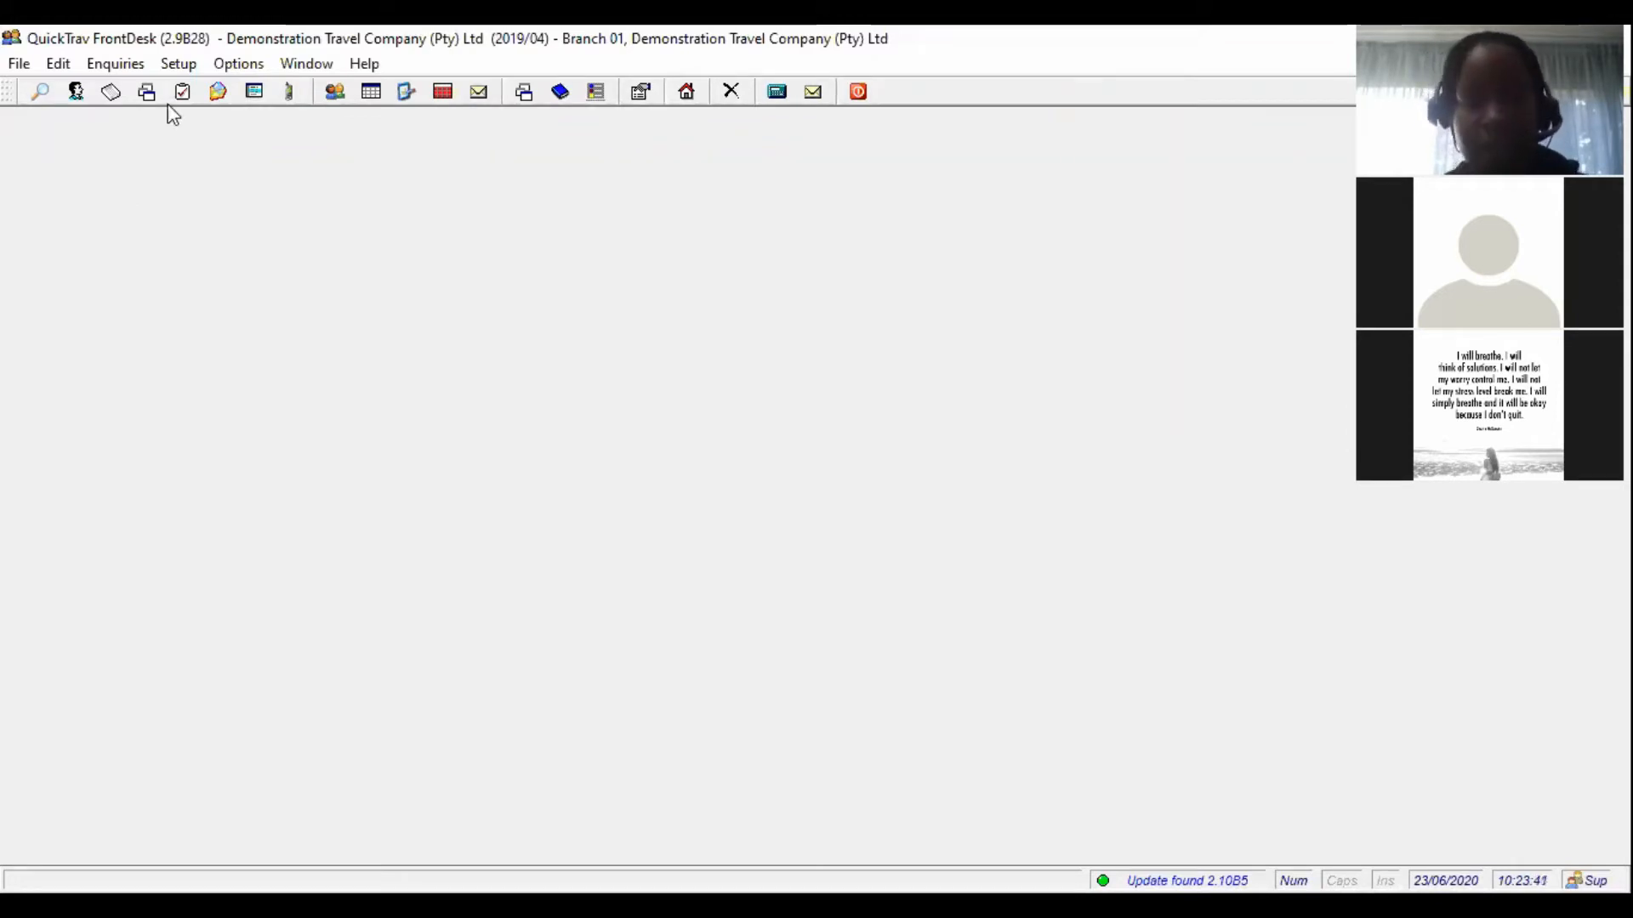
# - Open the Contacts Register from Setup > Contacts/Clients > Contacts/Clients
pyautogui.click(182, 59)
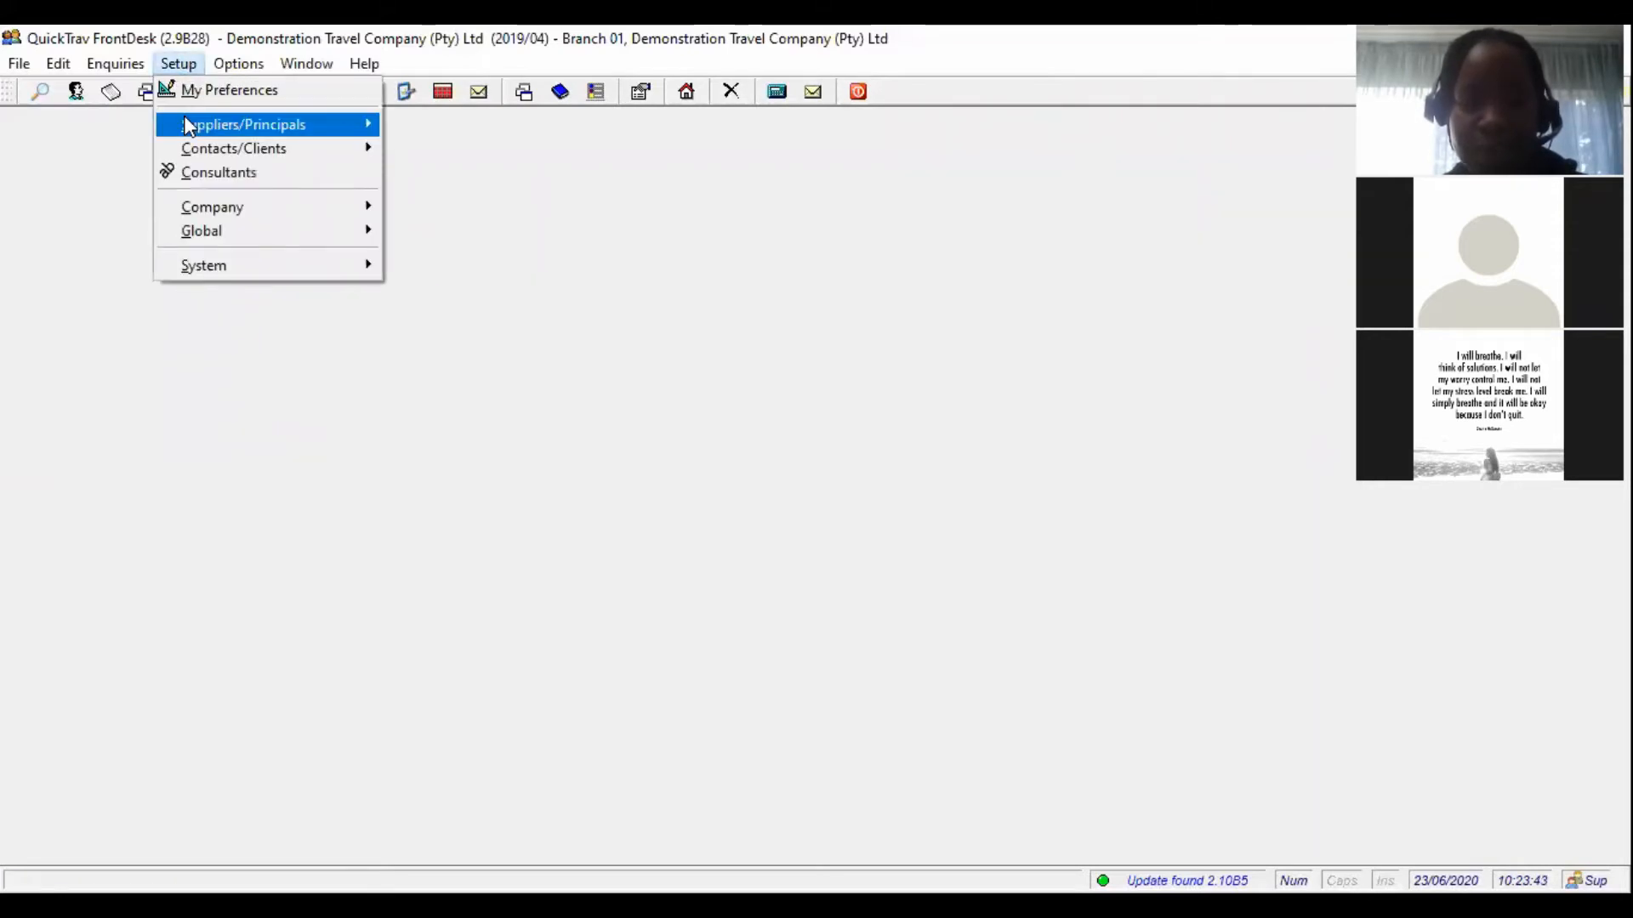
pyautogui.moveTo(227, 152)
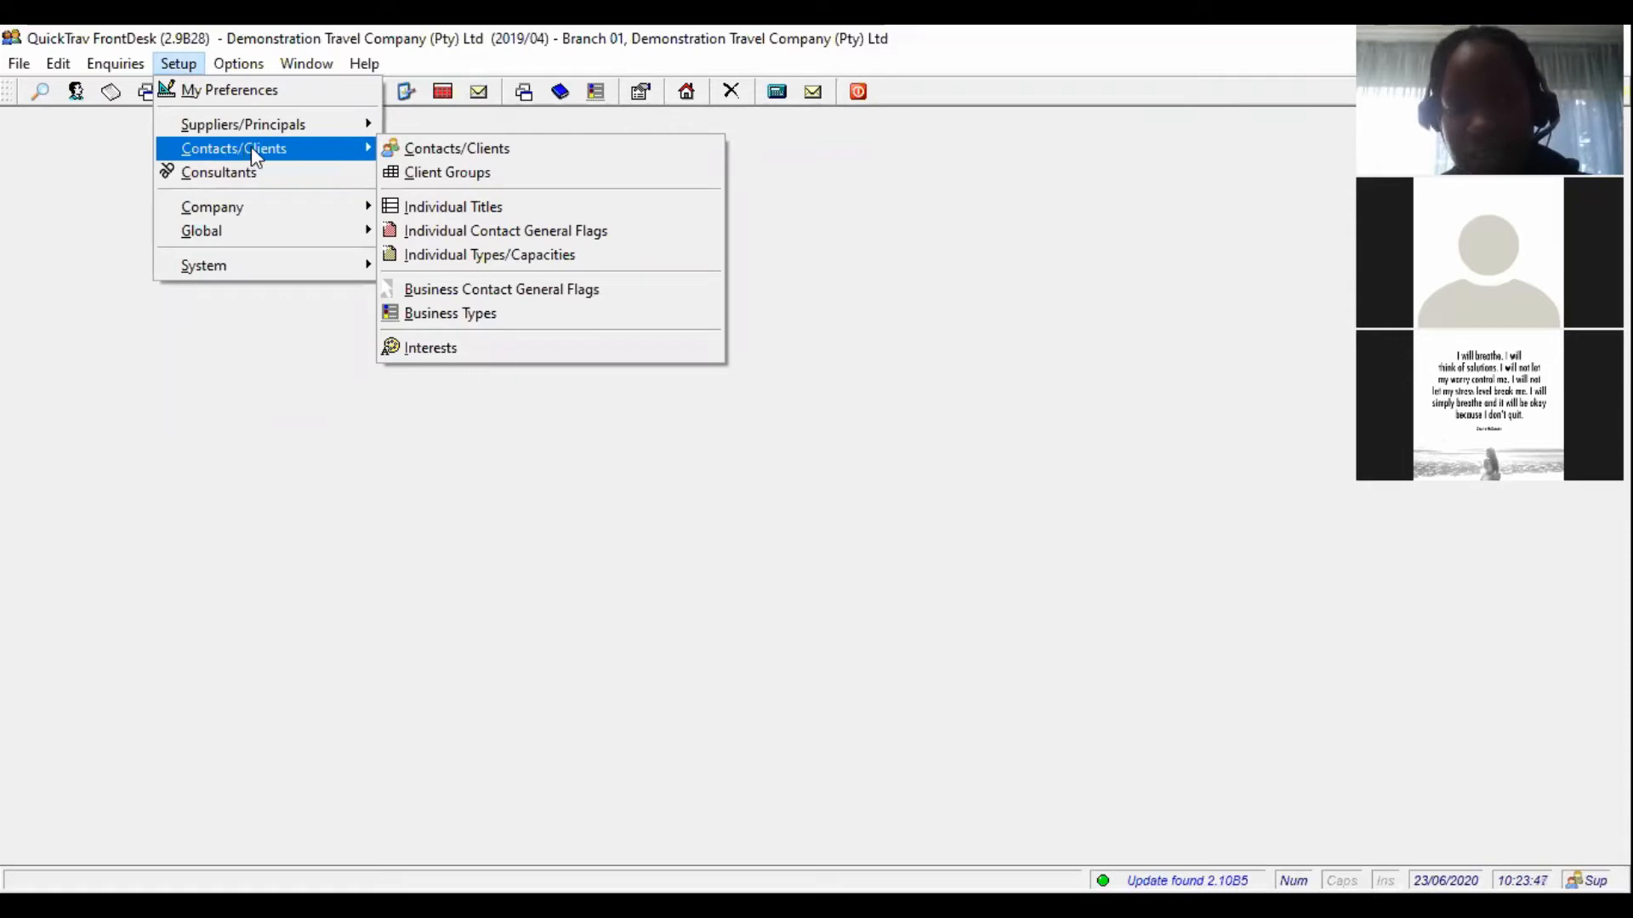
pyautogui.moveTo(361, 151)
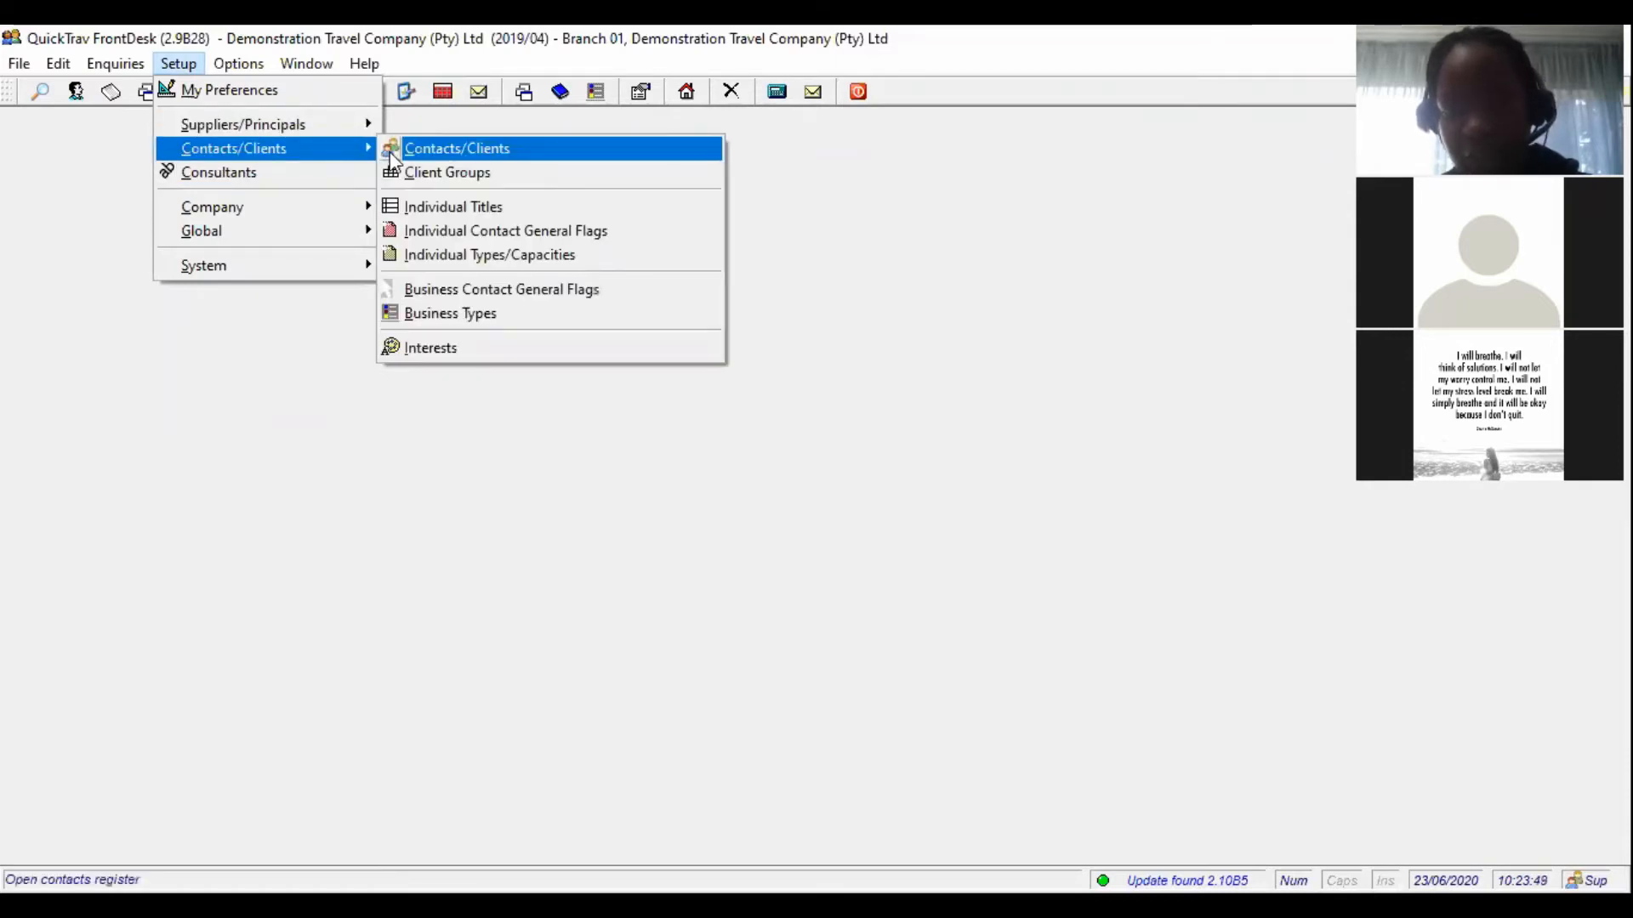
pyautogui.click(501, 154)
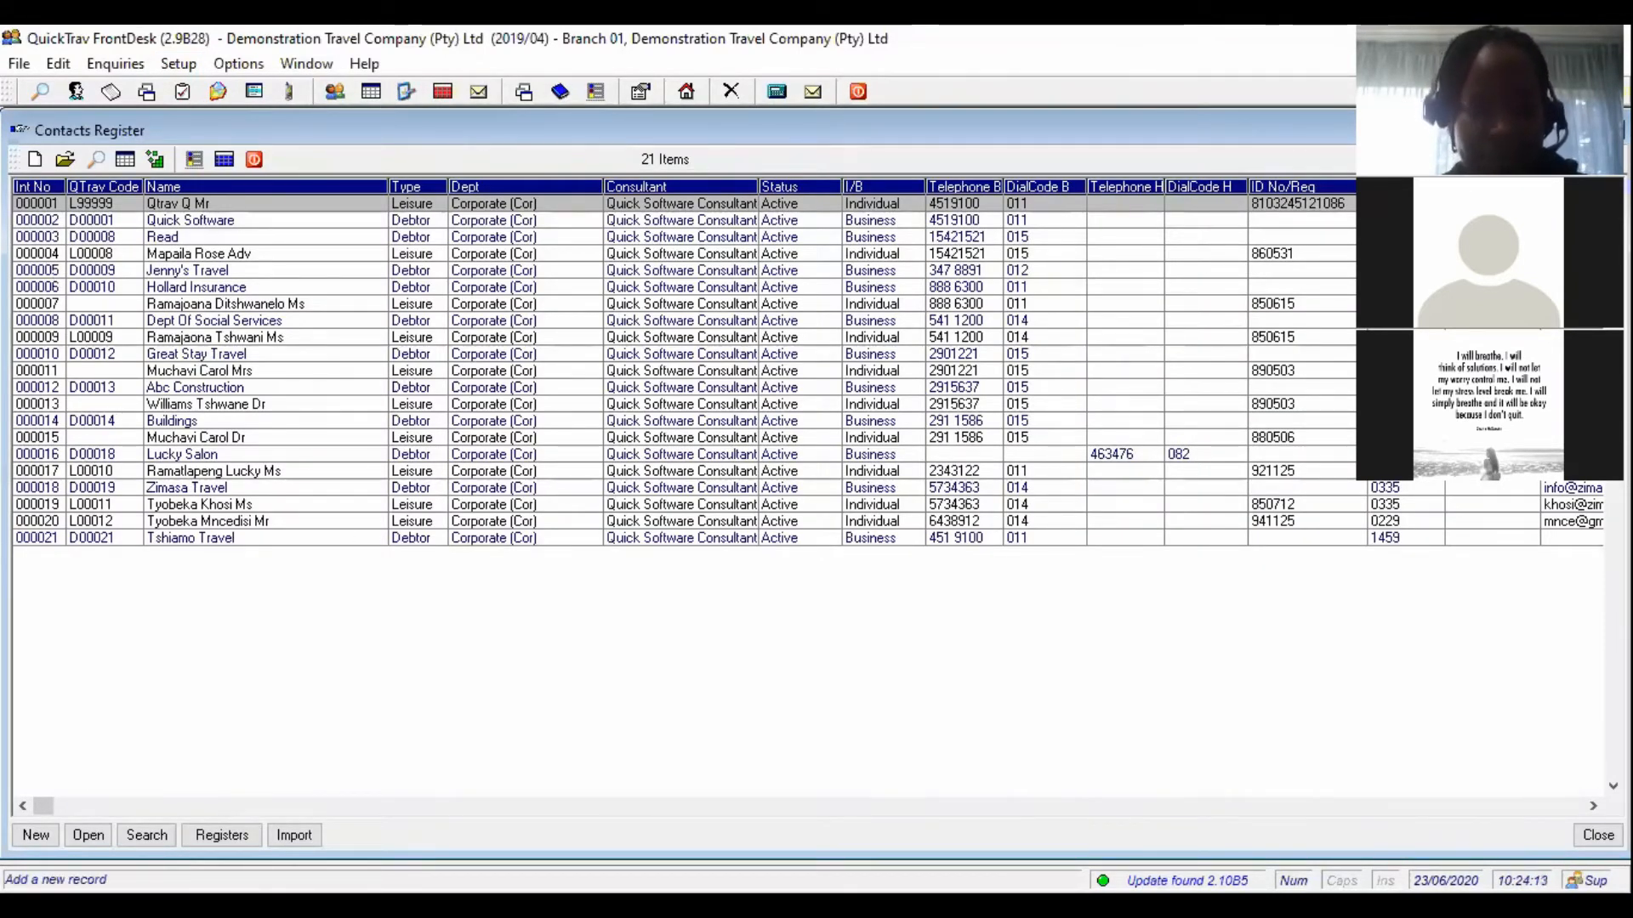
# - Start a new contact to bring up the Individual or Business/Company choice
pyautogui.click(29, 839)
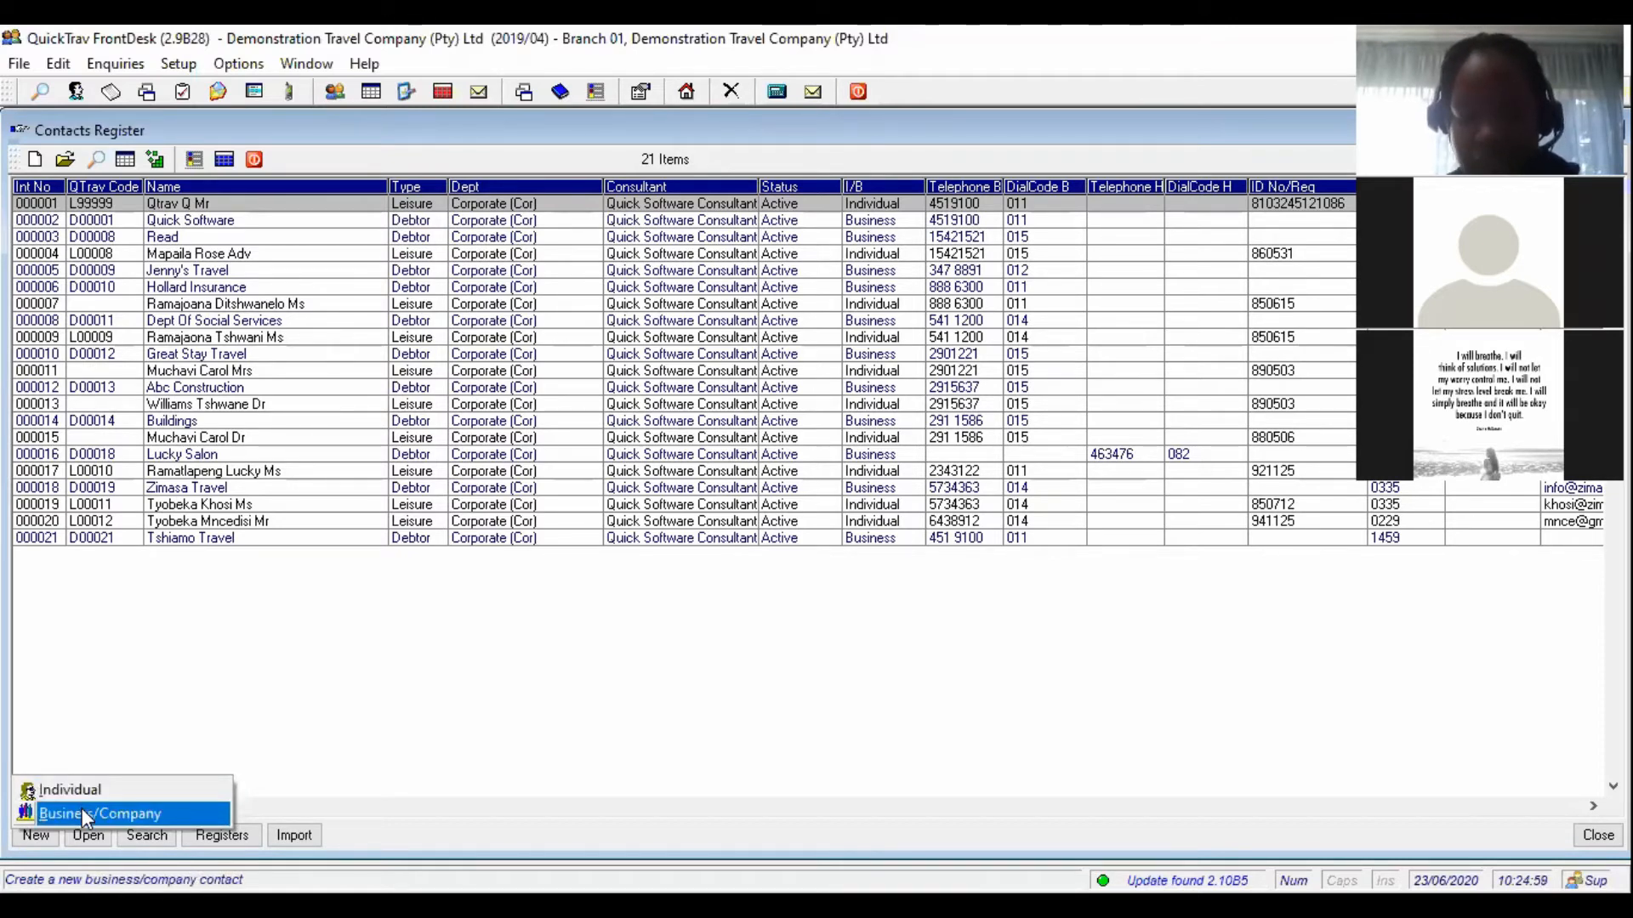
# - Create a Business/Company contact with business name 'Quicksoftware Consulting Cc'
pyautogui.click(79, 808)
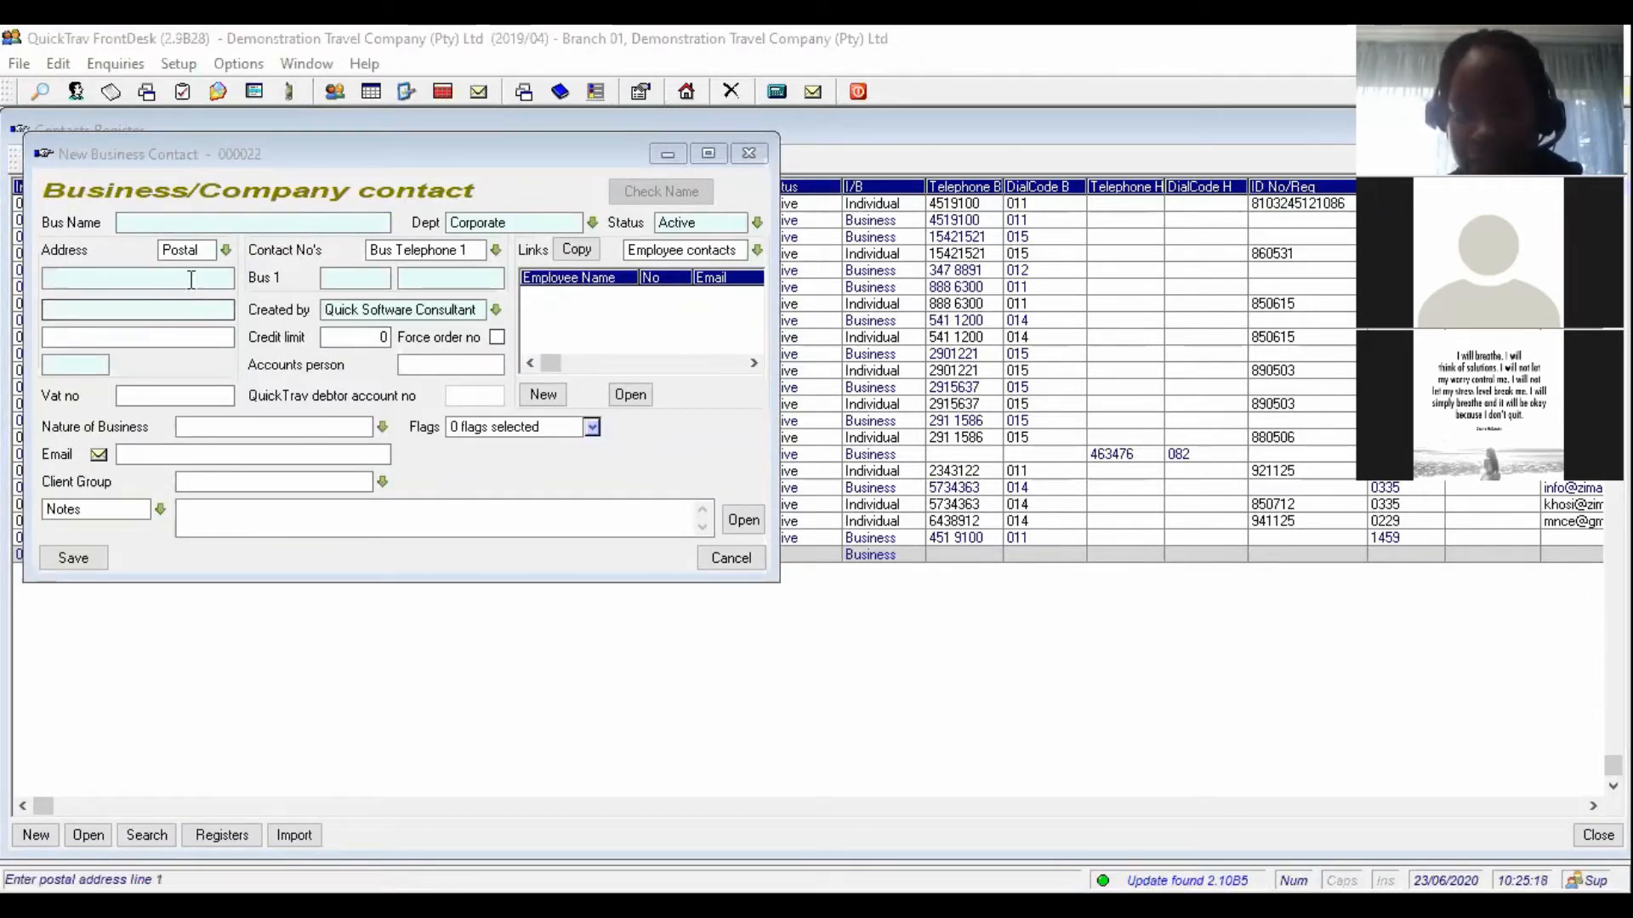
pyautogui.click(170, 225)
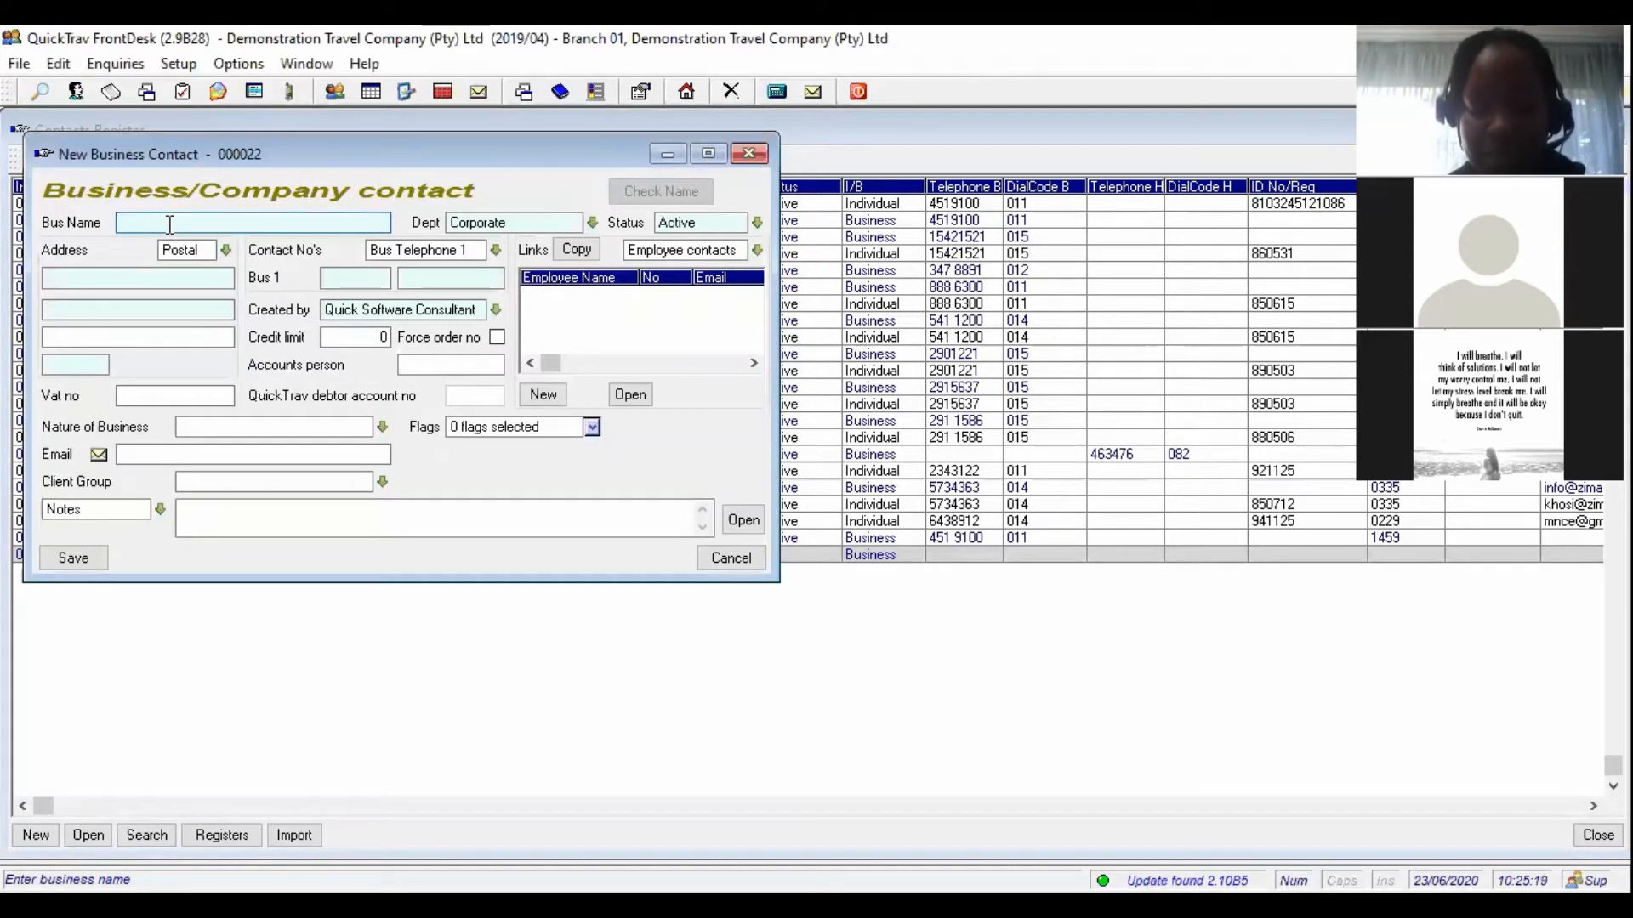
pyautogui.write('Qui')
pyautogui.press('BackSpace')
pyautogui.press('BackSpace')
pyautogui.press('BackSpace')
pyautogui.write('Q')
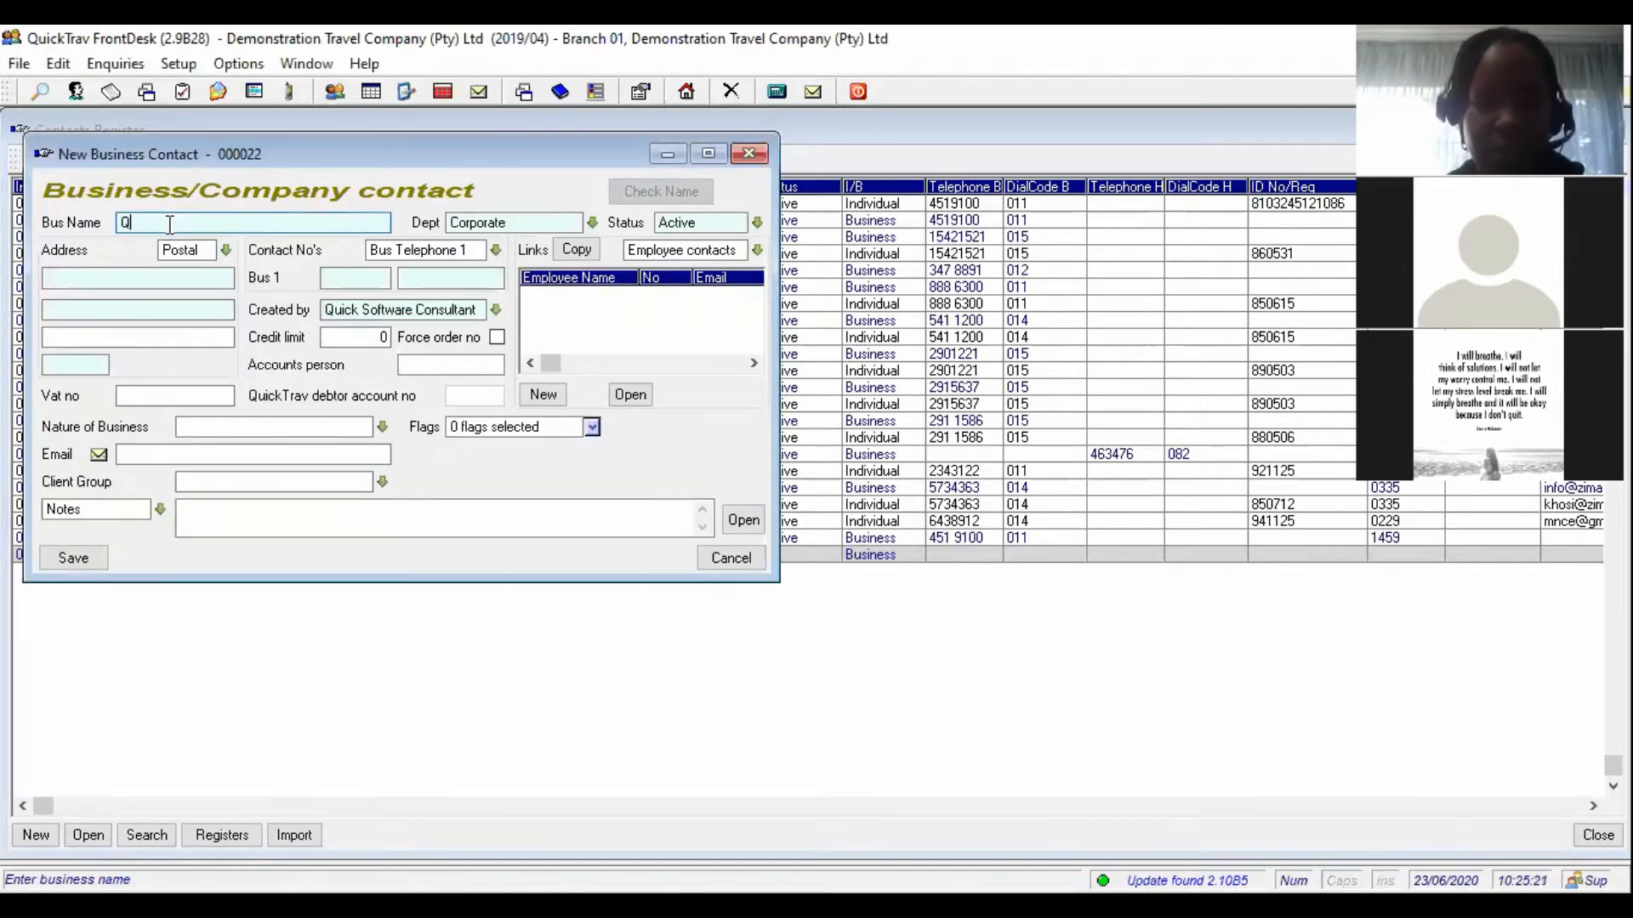
pyautogui.write('uicksoftware ')
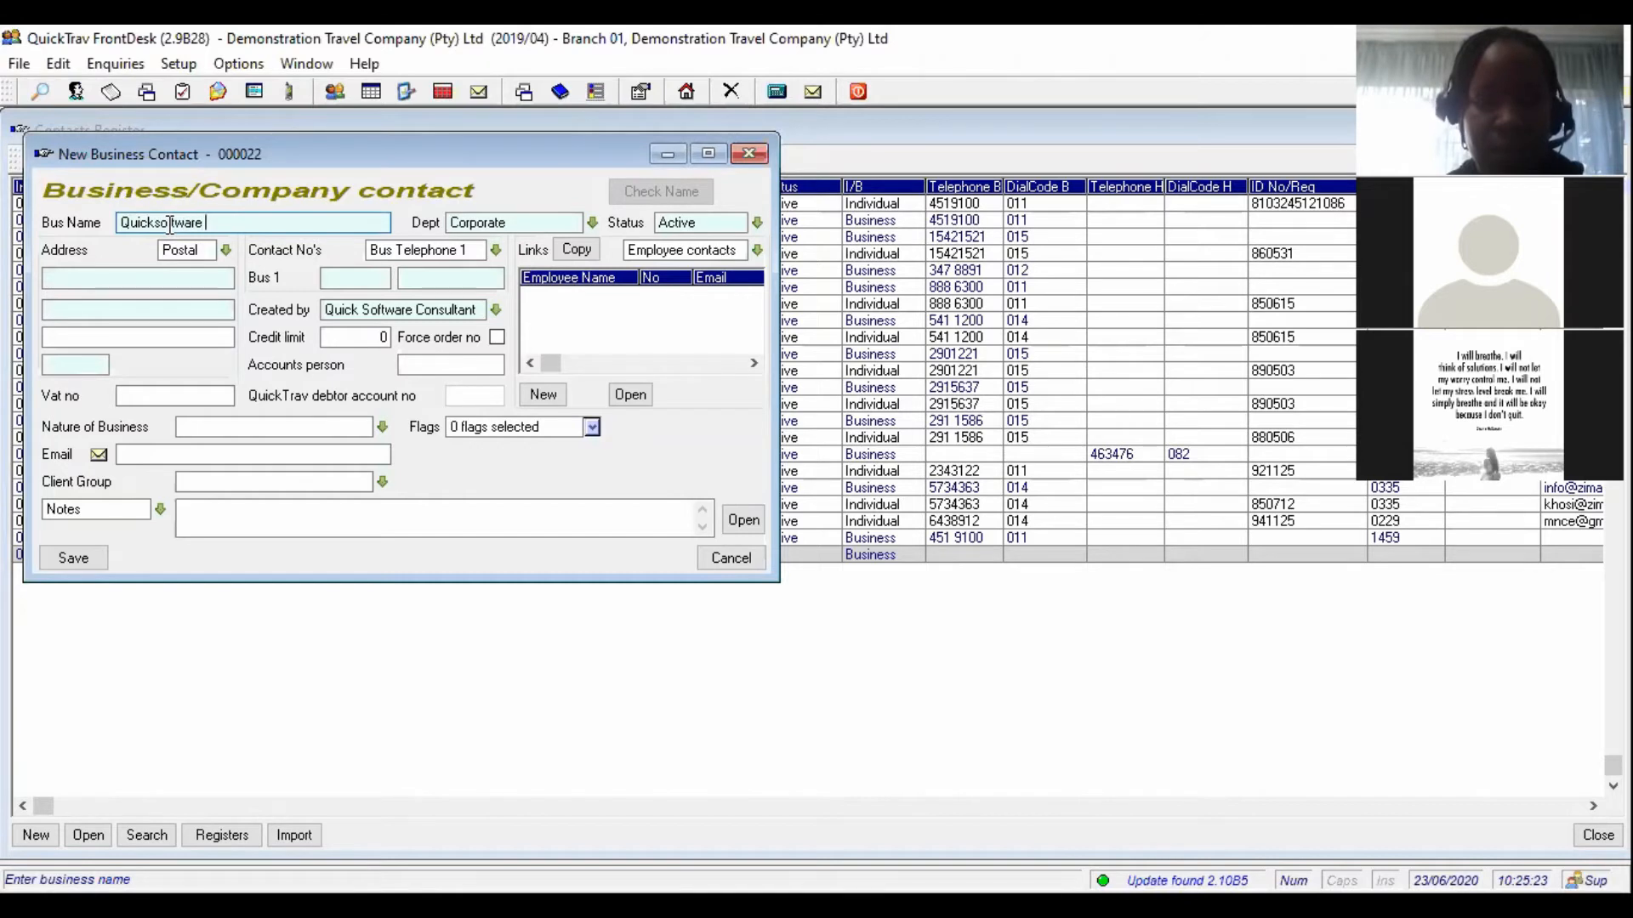
pyautogui.write('Consulting Cc')
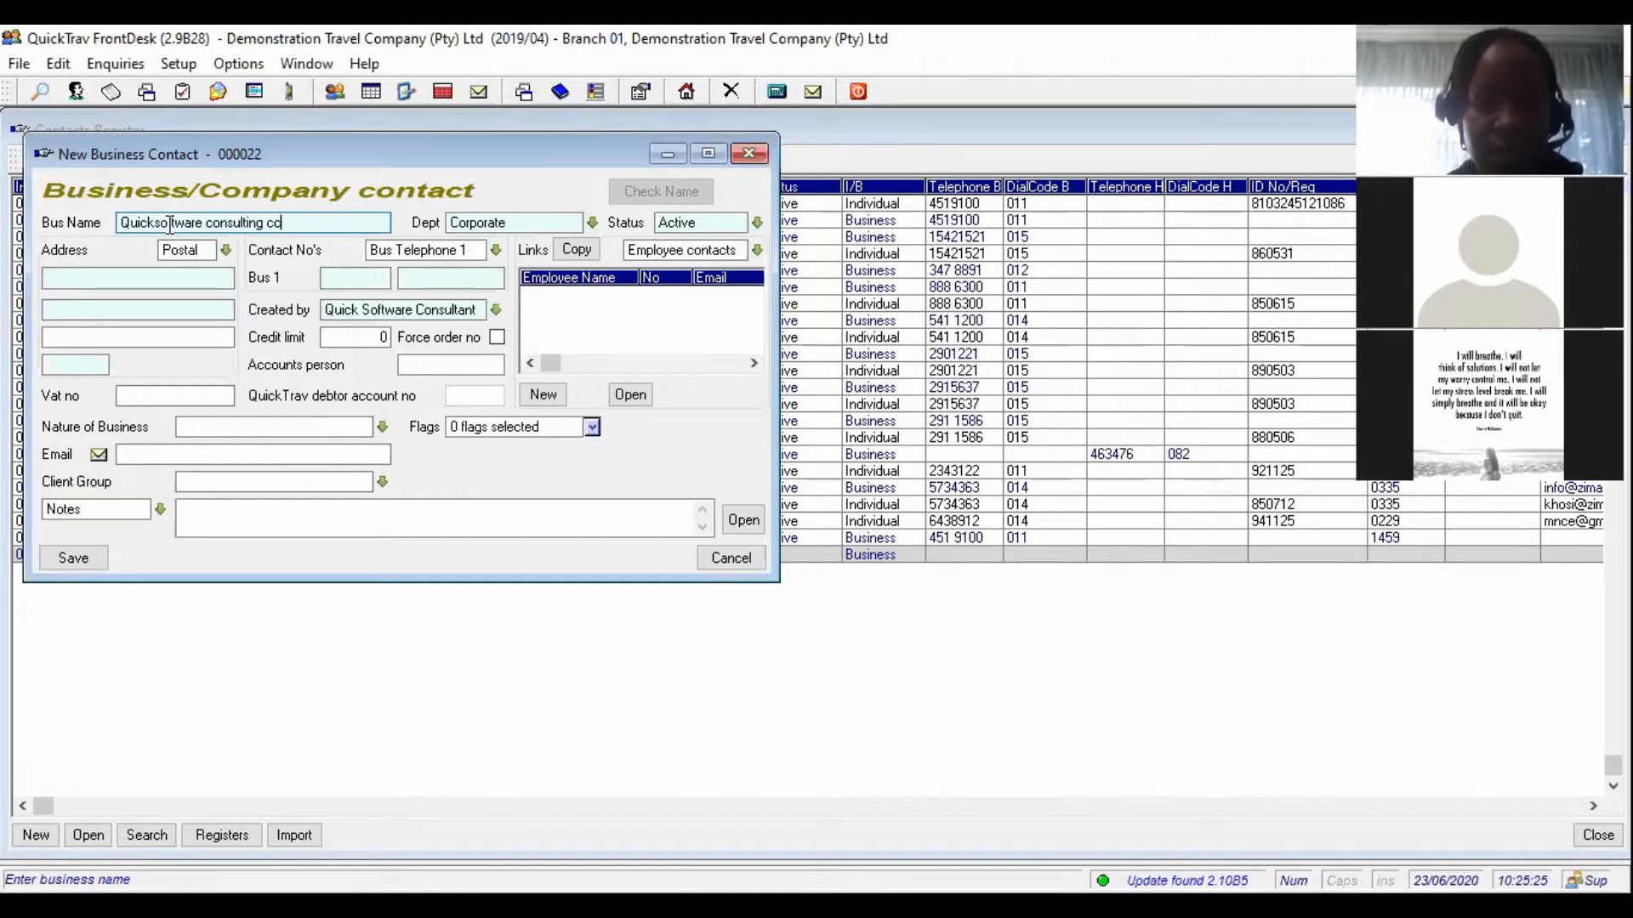
pyautogui.press('Tab')
pyautogui.click(266, 223)
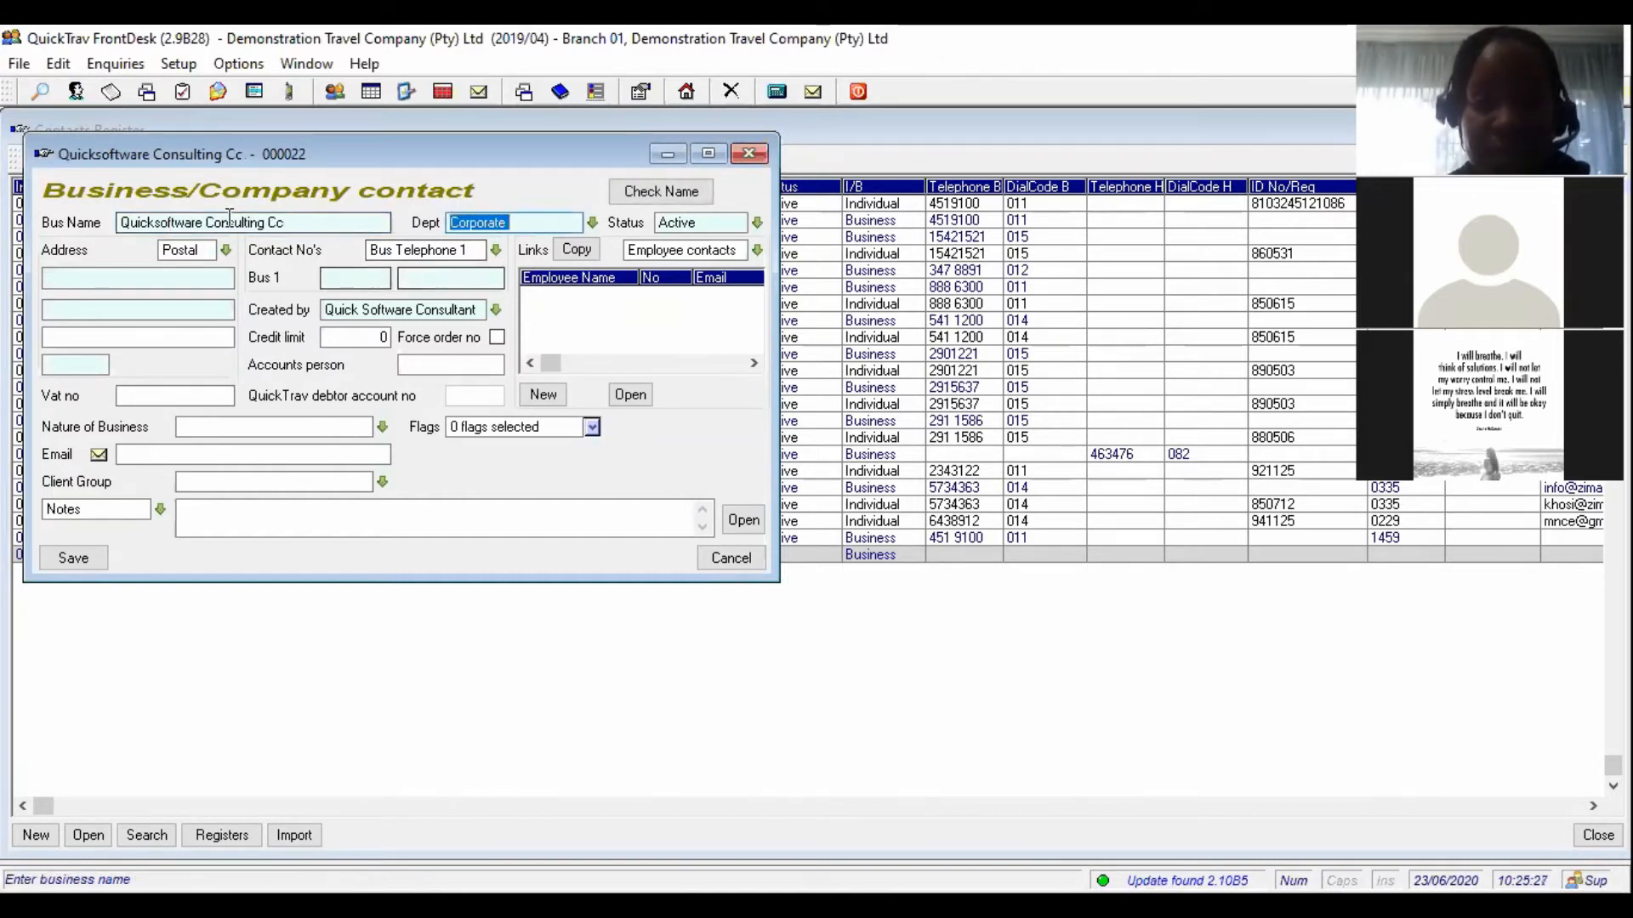
# - Set the contact's department to Corporate and keep its status Active
pyautogui.click(592, 224)
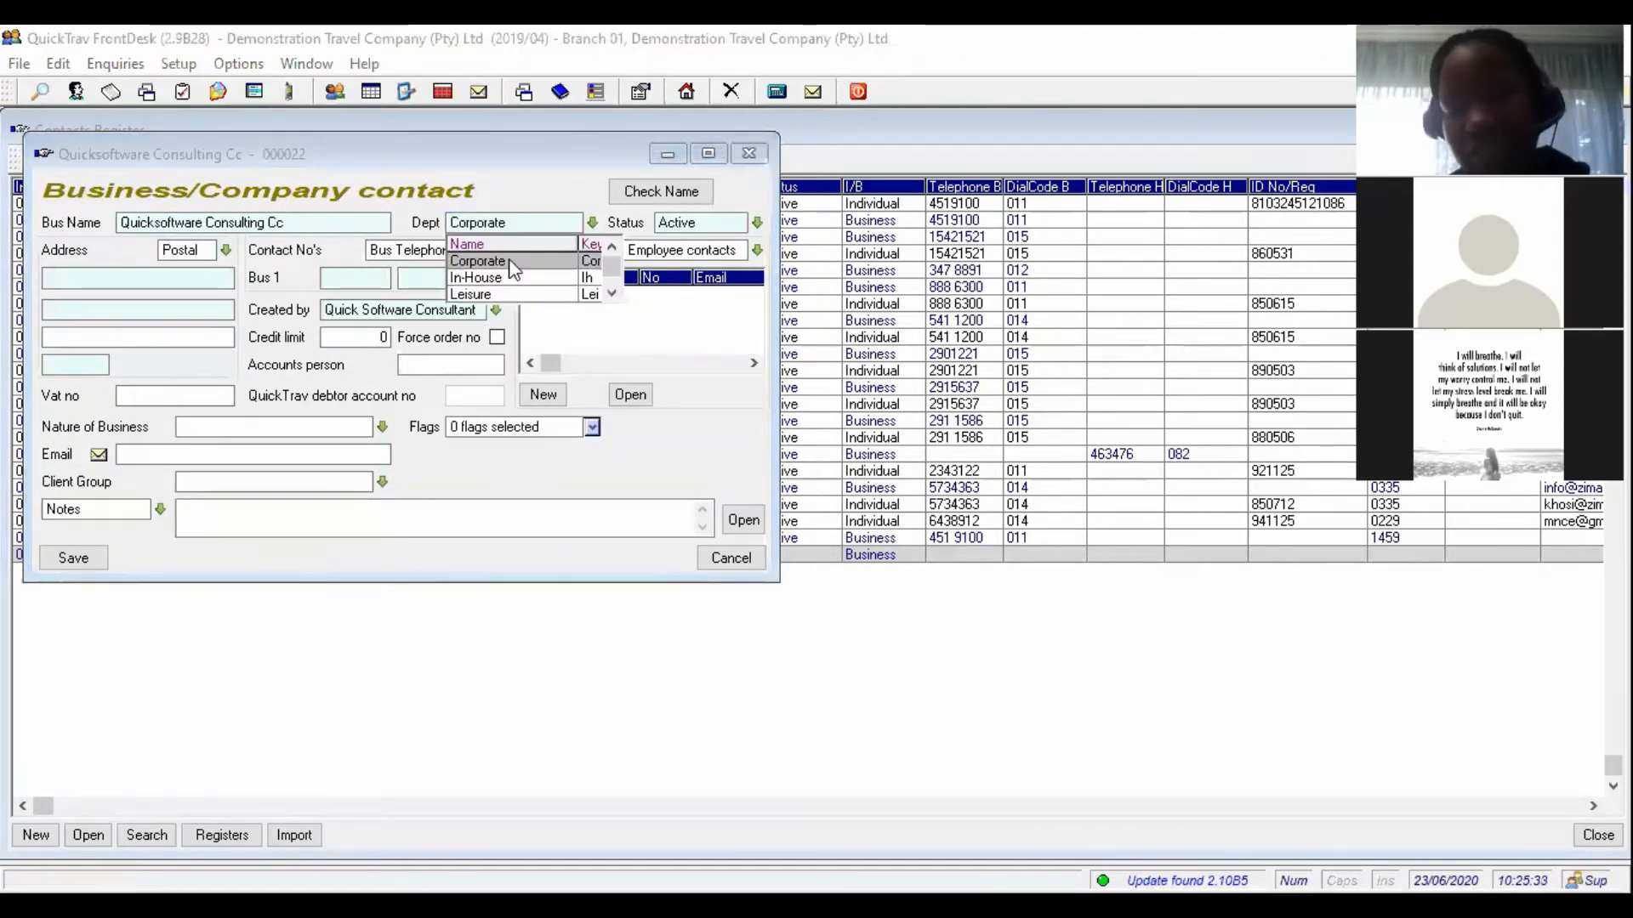
pyautogui.click(509, 260)
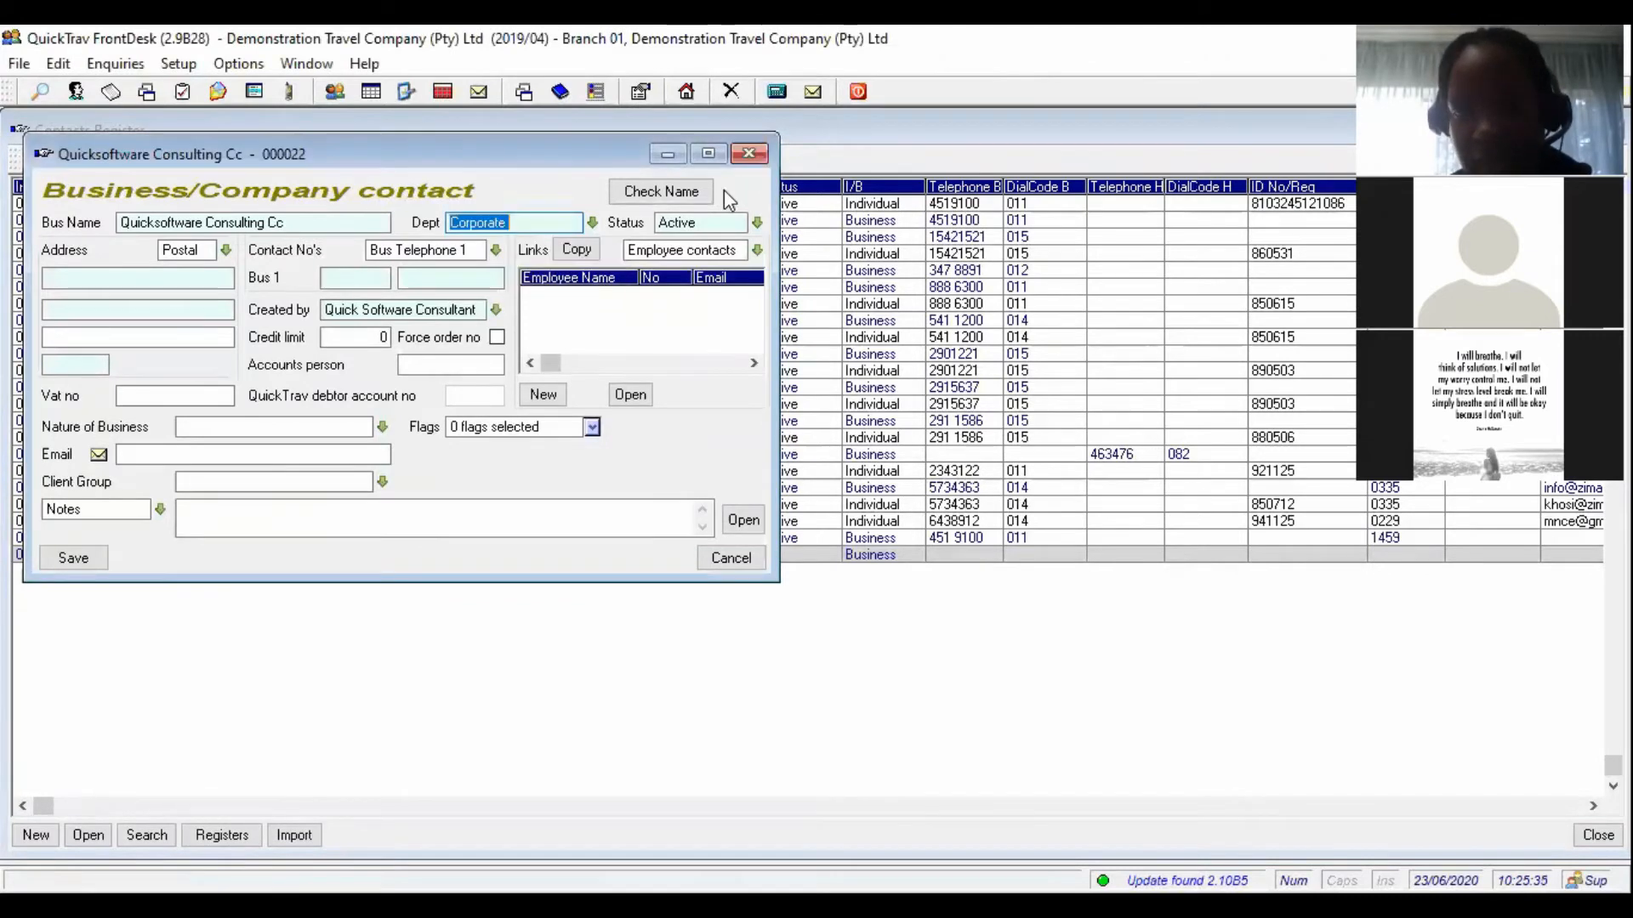
pyautogui.click(762, 227)
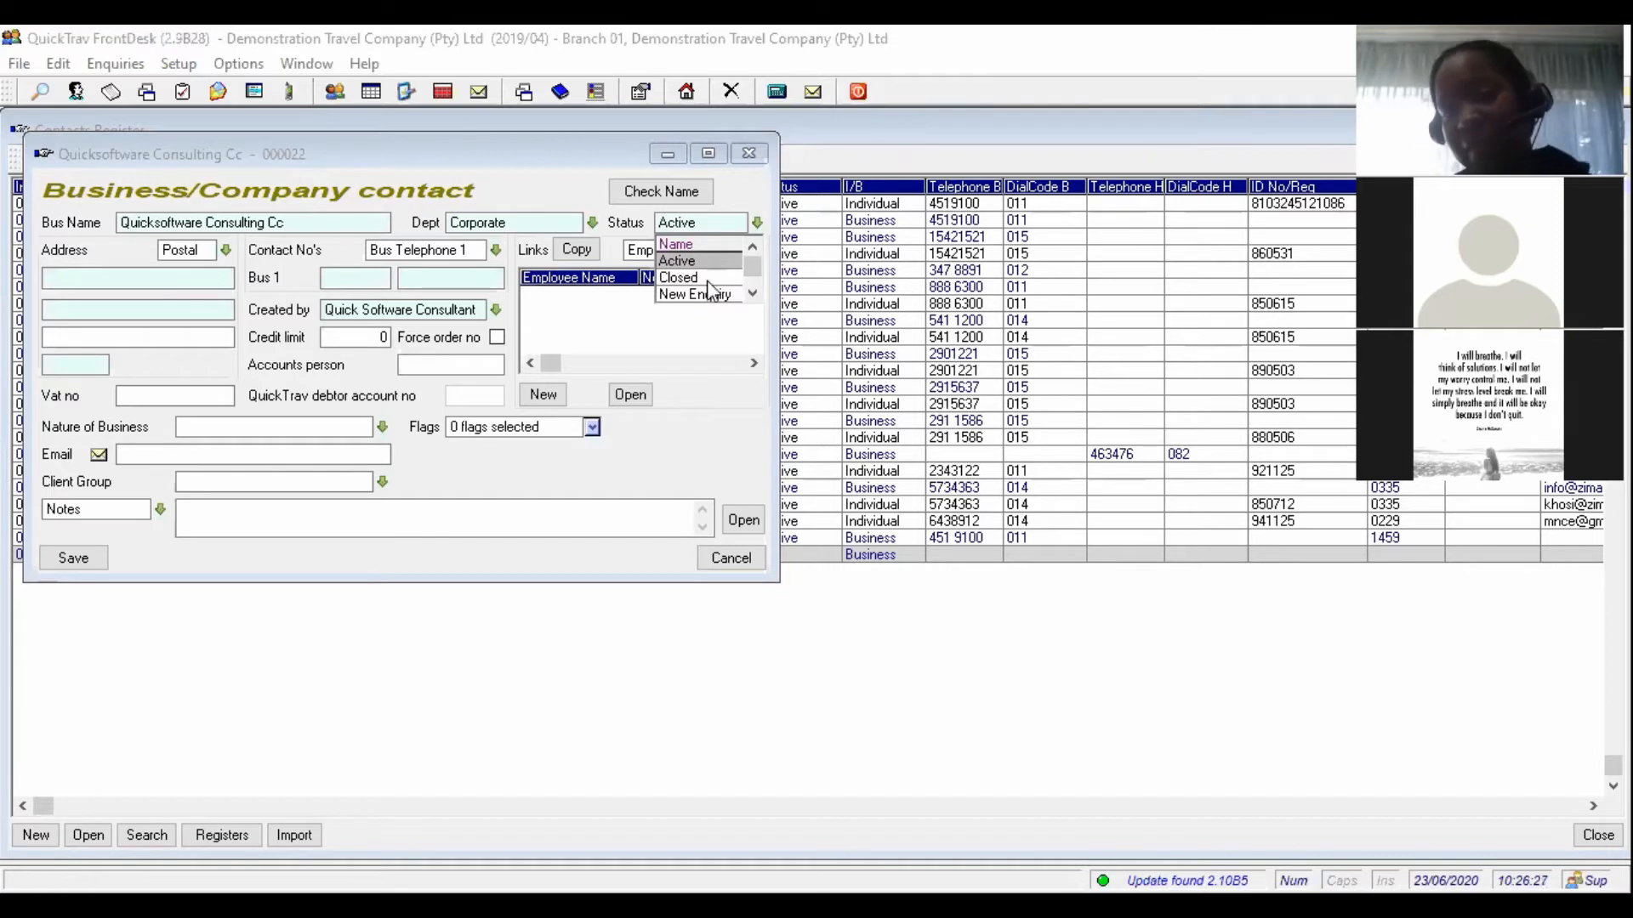
pyautogui.click(694, 260)
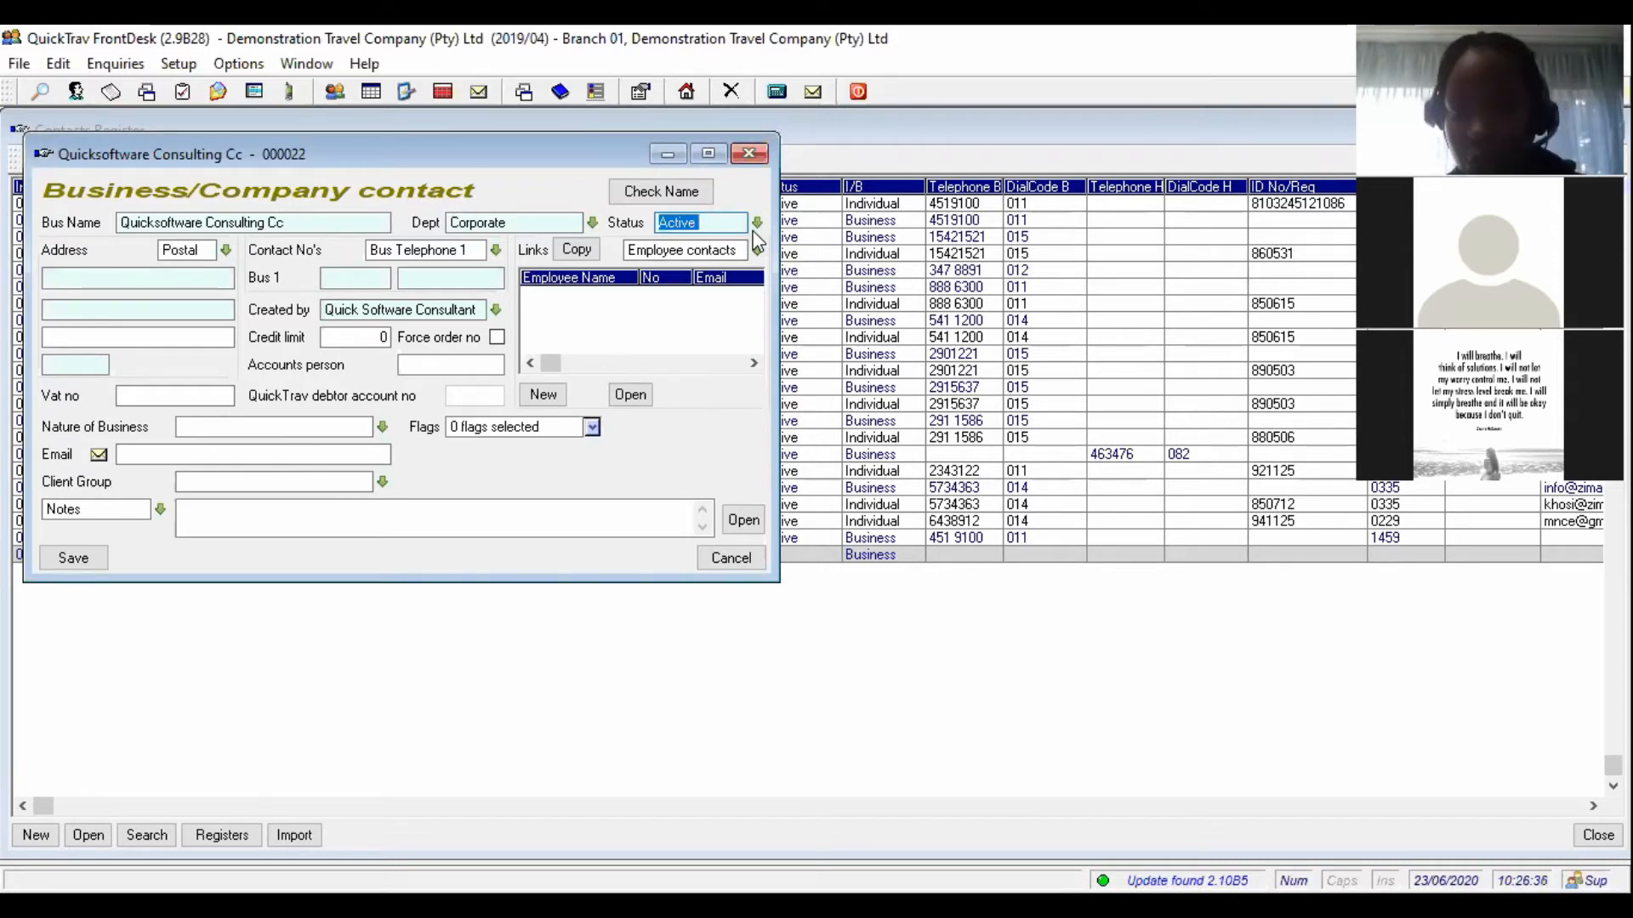
pyautogui.click(226, 251)
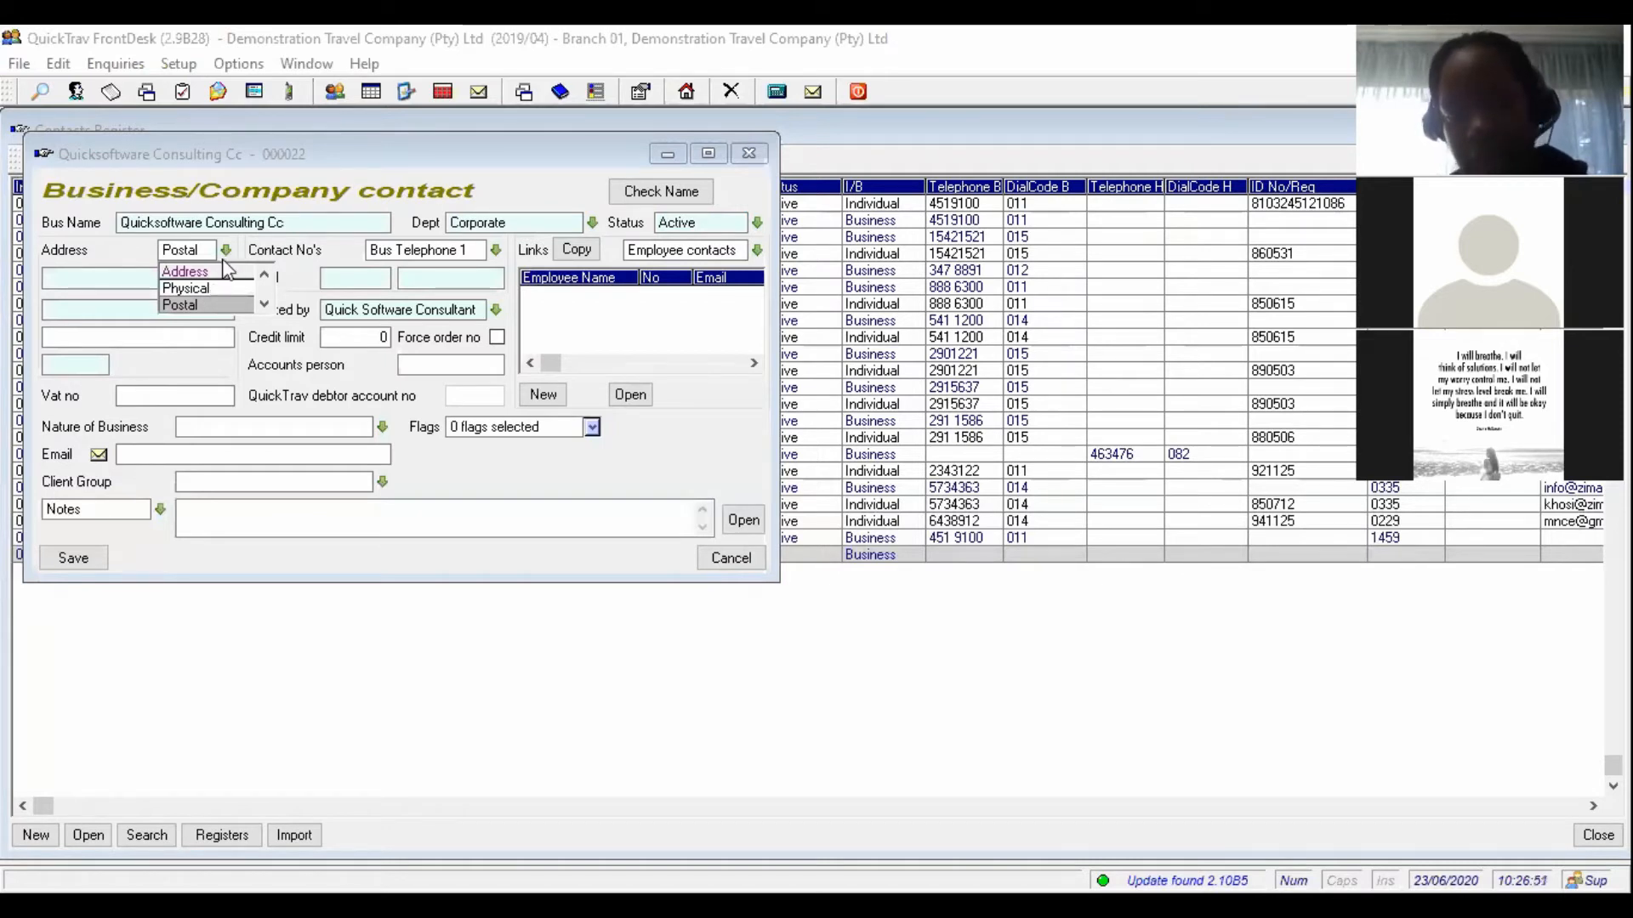
# - Enter the postal address 'Le Boulevard', 'Boksburg' with area code 1459
pyautogui.click(216, 303)
pyautogui.click(165, 278)
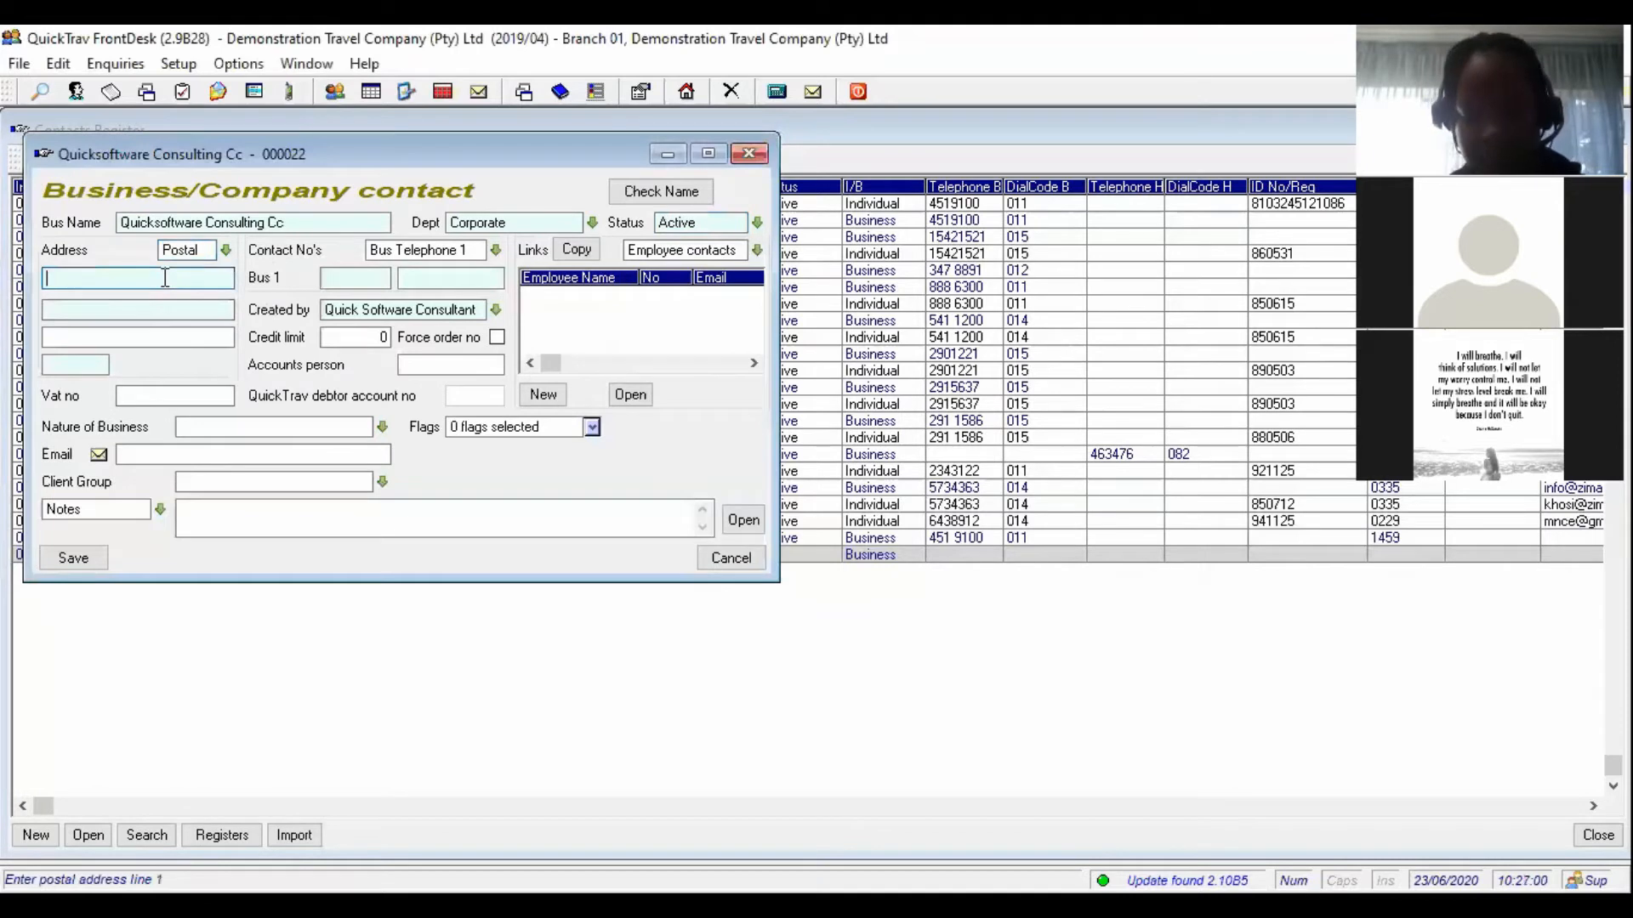
pyautogui.write('Le Boulevard')
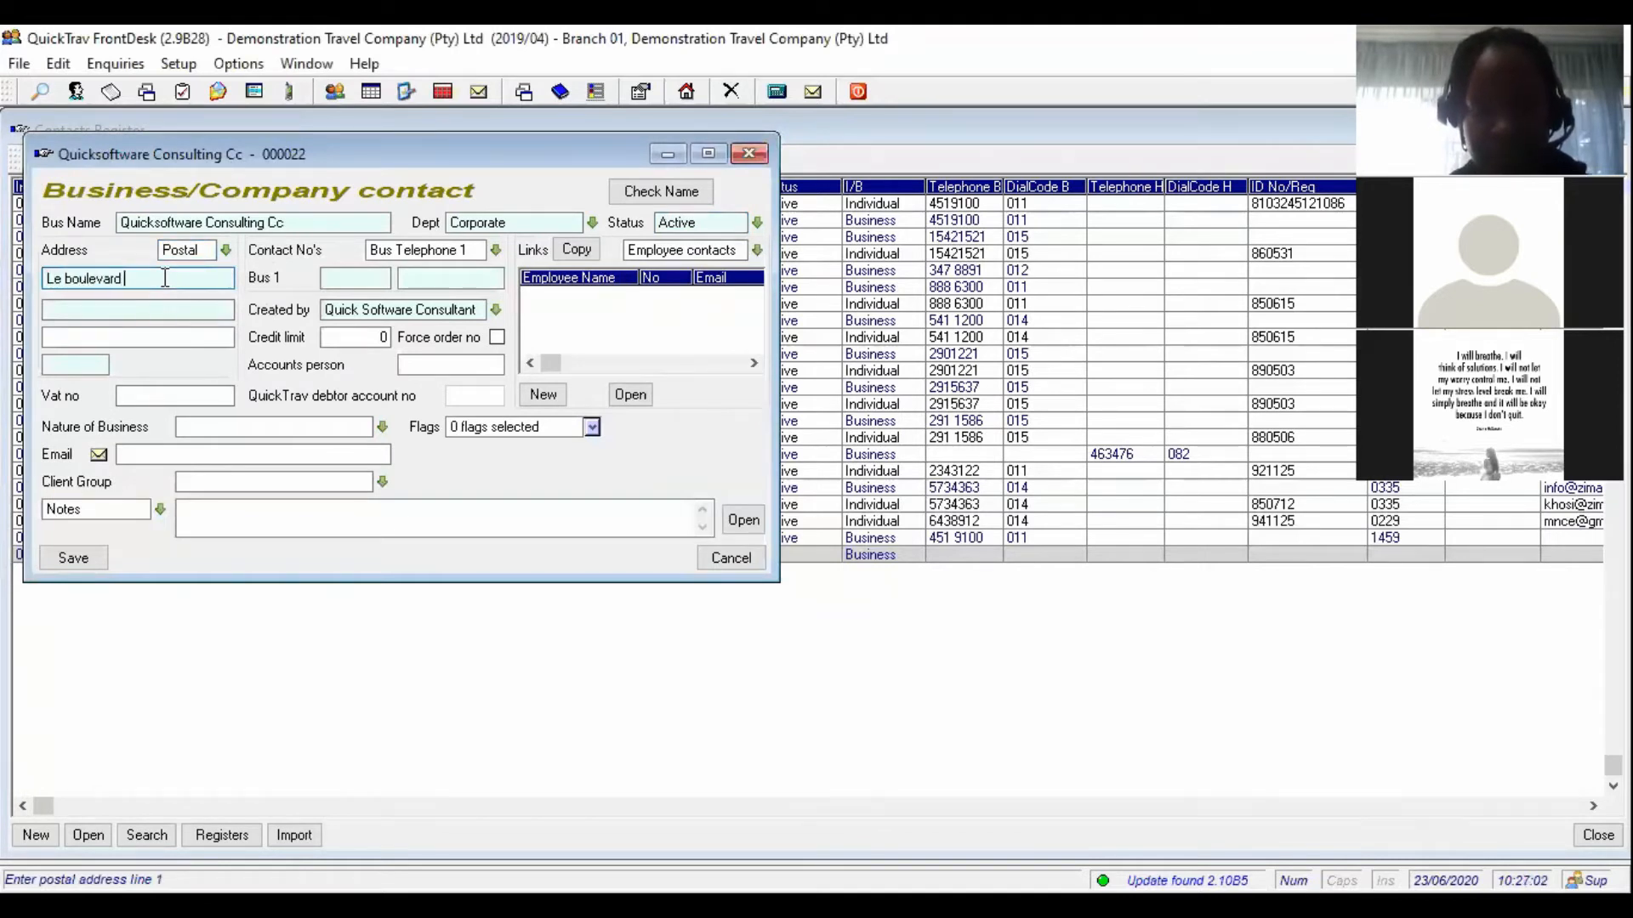
pyautogui.press('Tab')
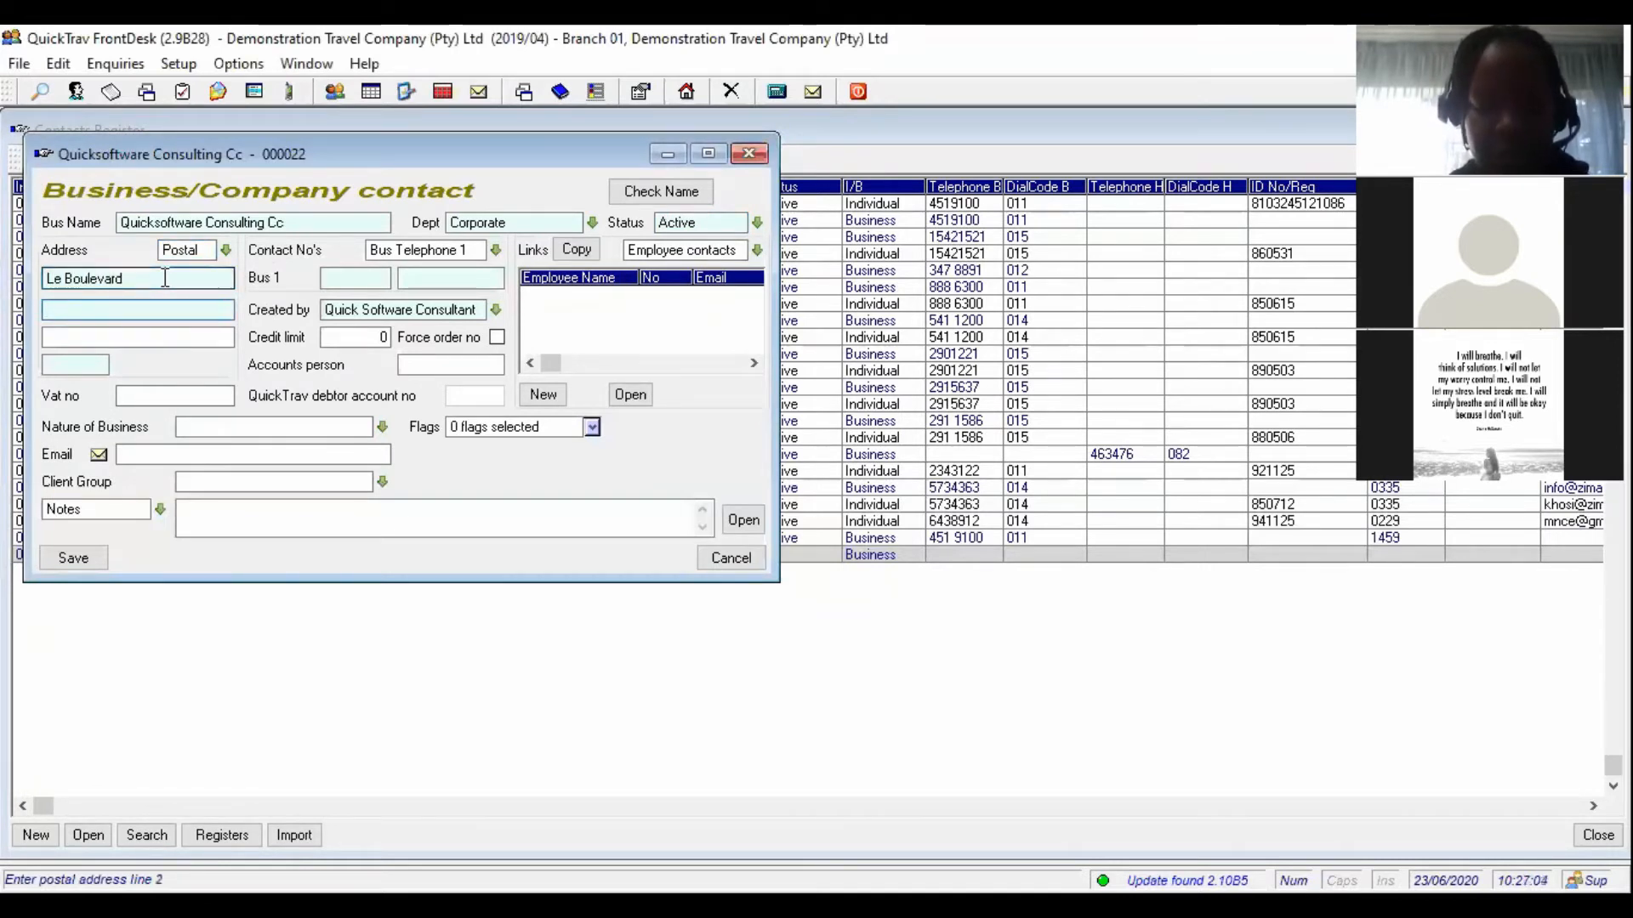
pyautogui.write('Boksburg')
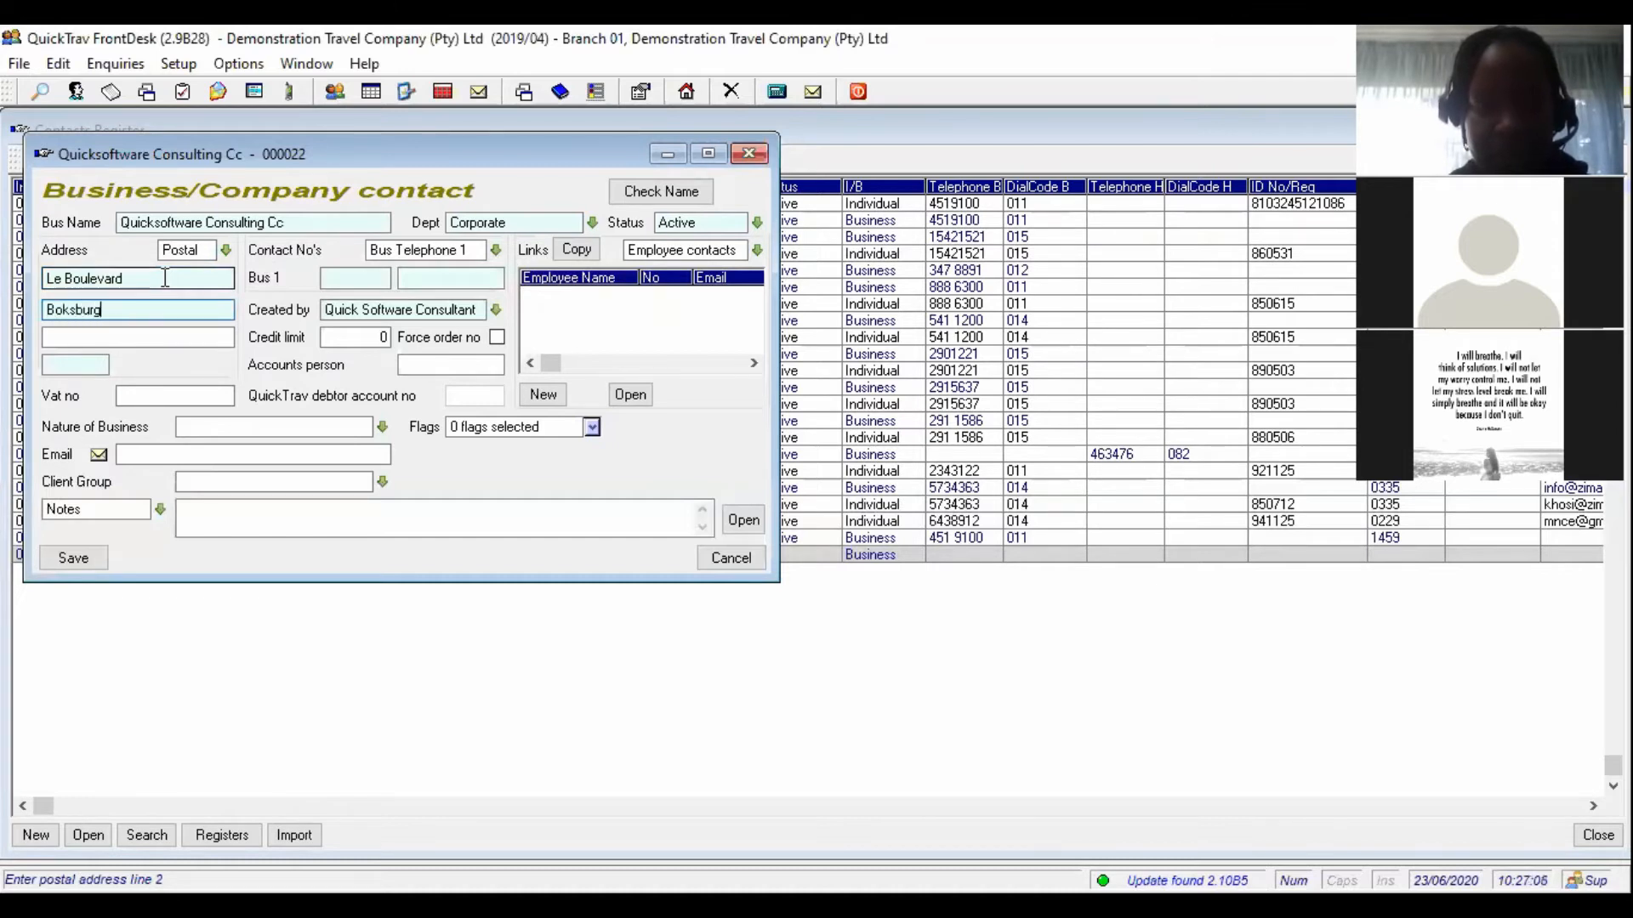
pyautogui.press('Tab')
pyautogui.write('1459')
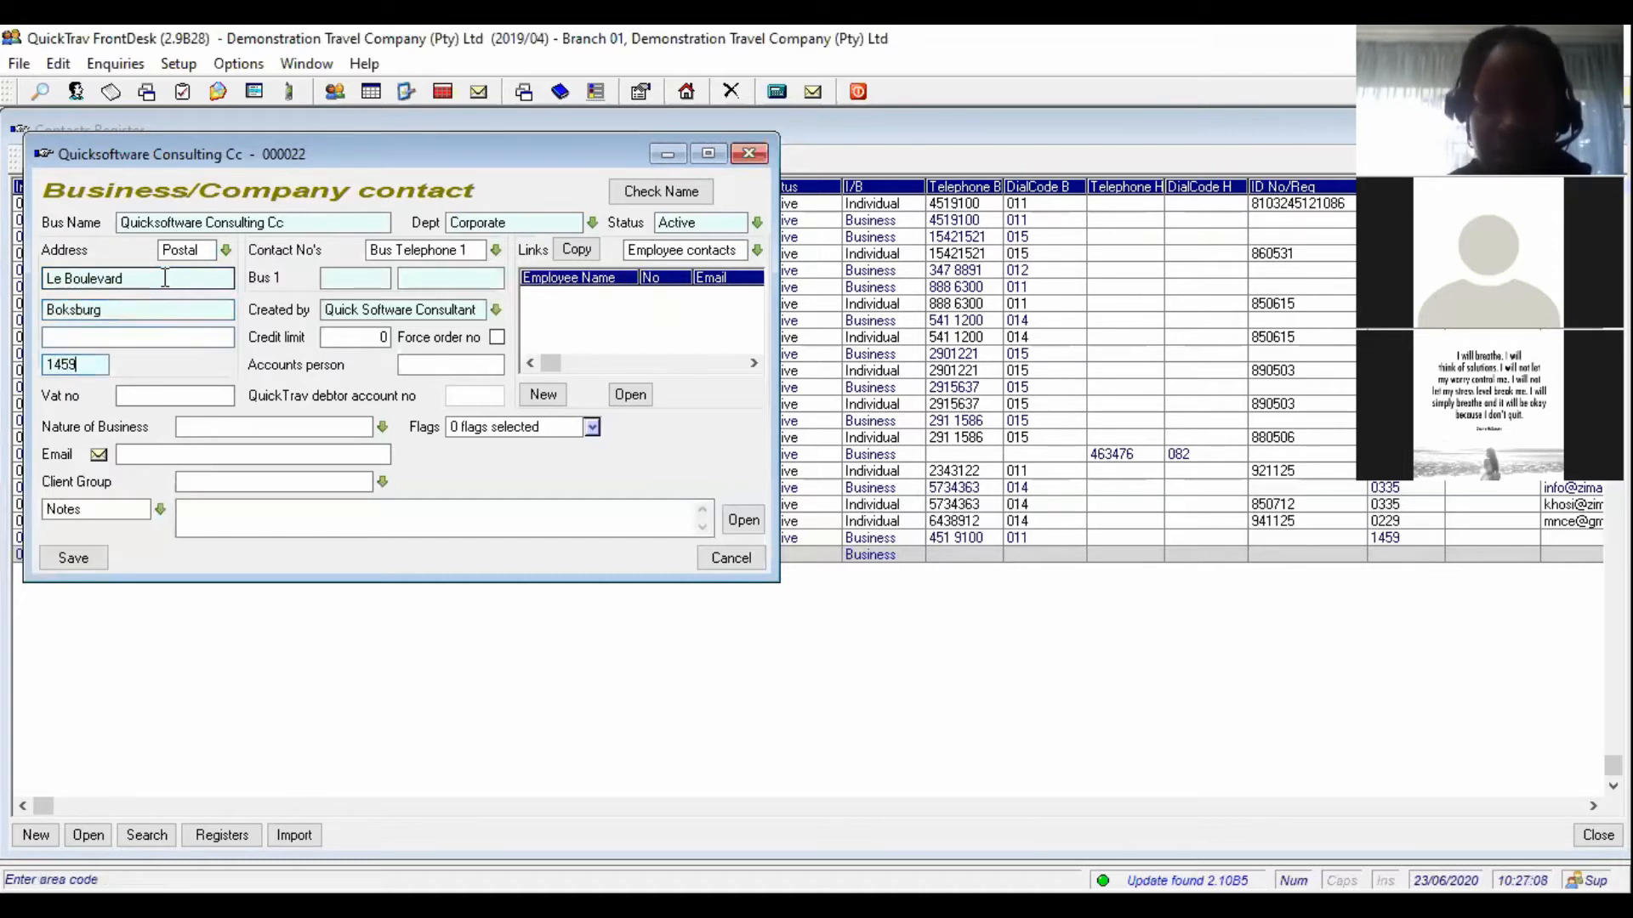
pyautogui.press('Tab')
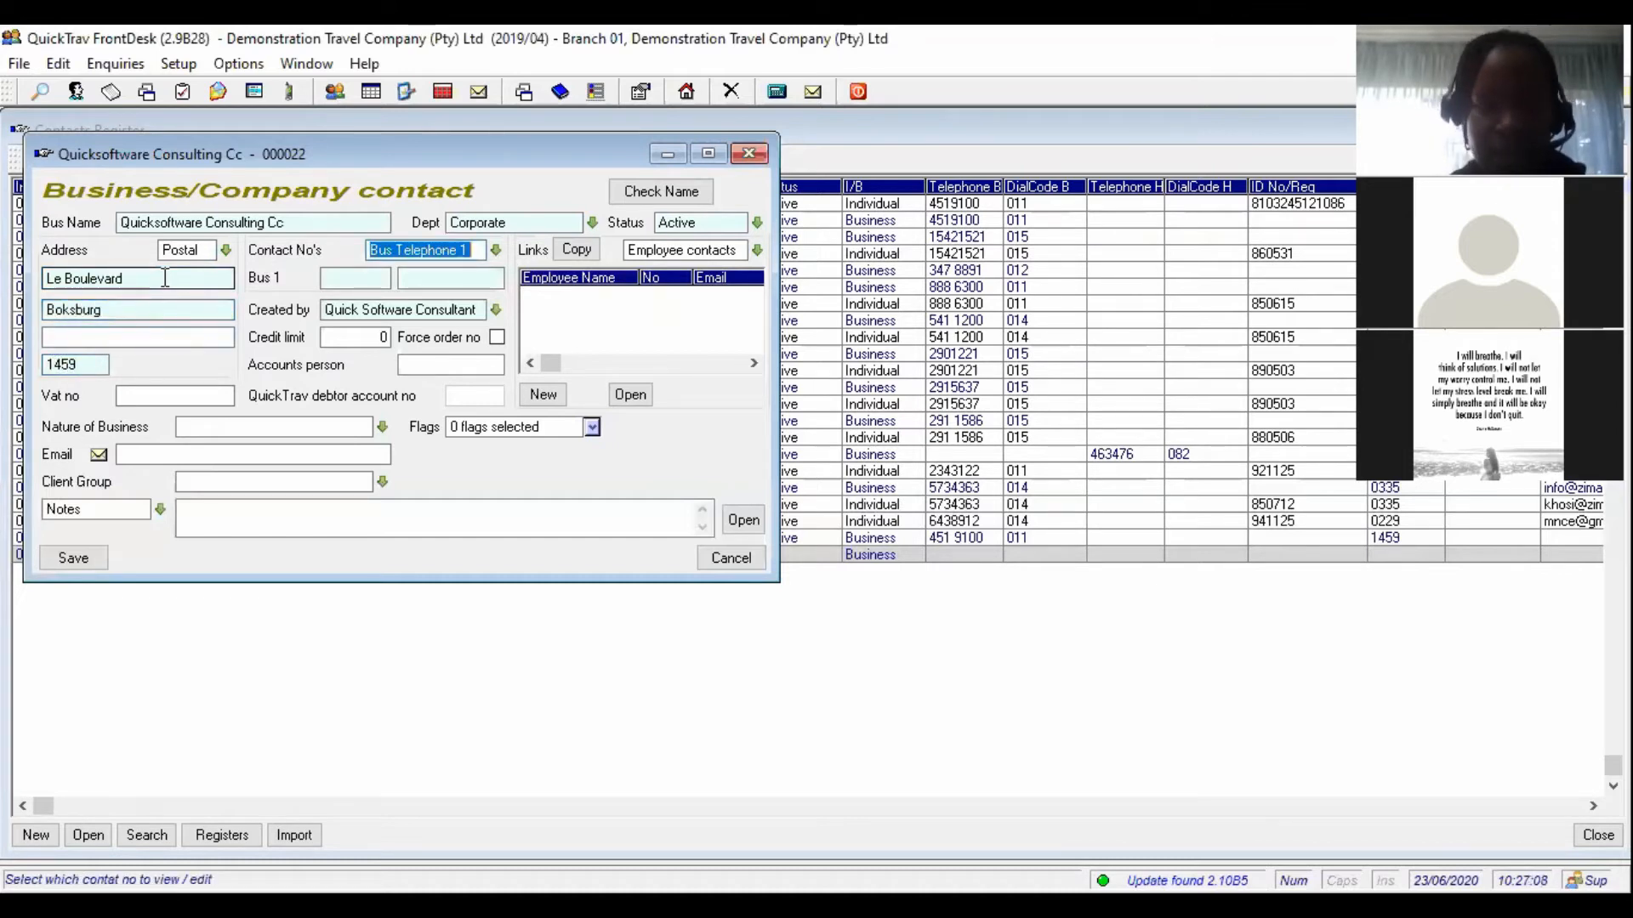
pyautogui.click(496, 252)
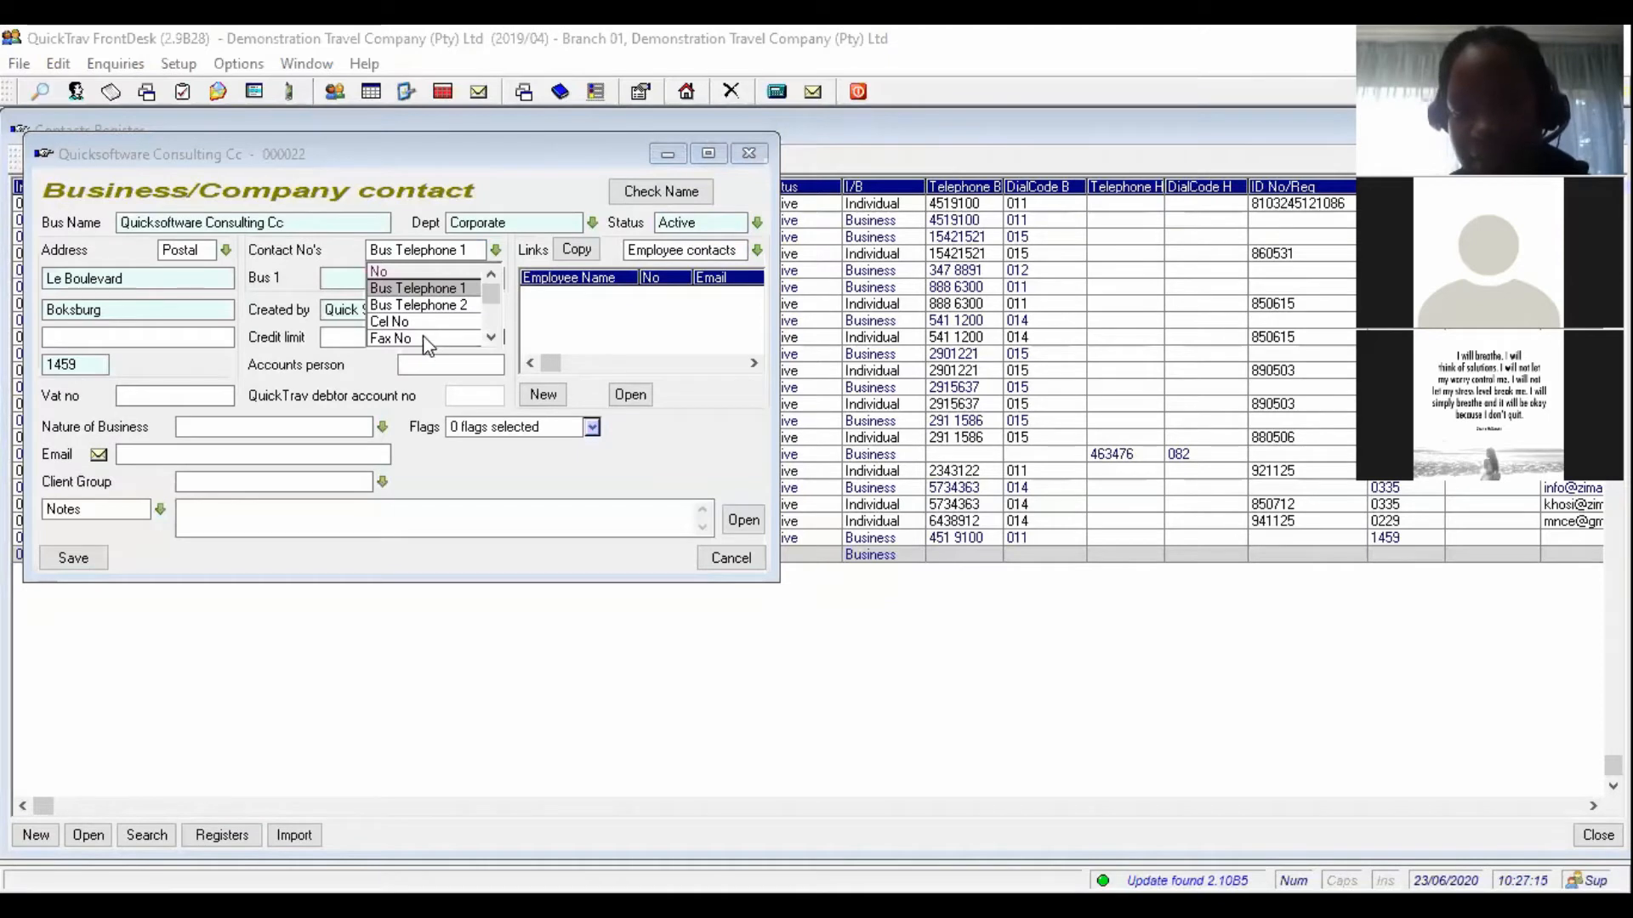
pyautogui.click(446, 291)
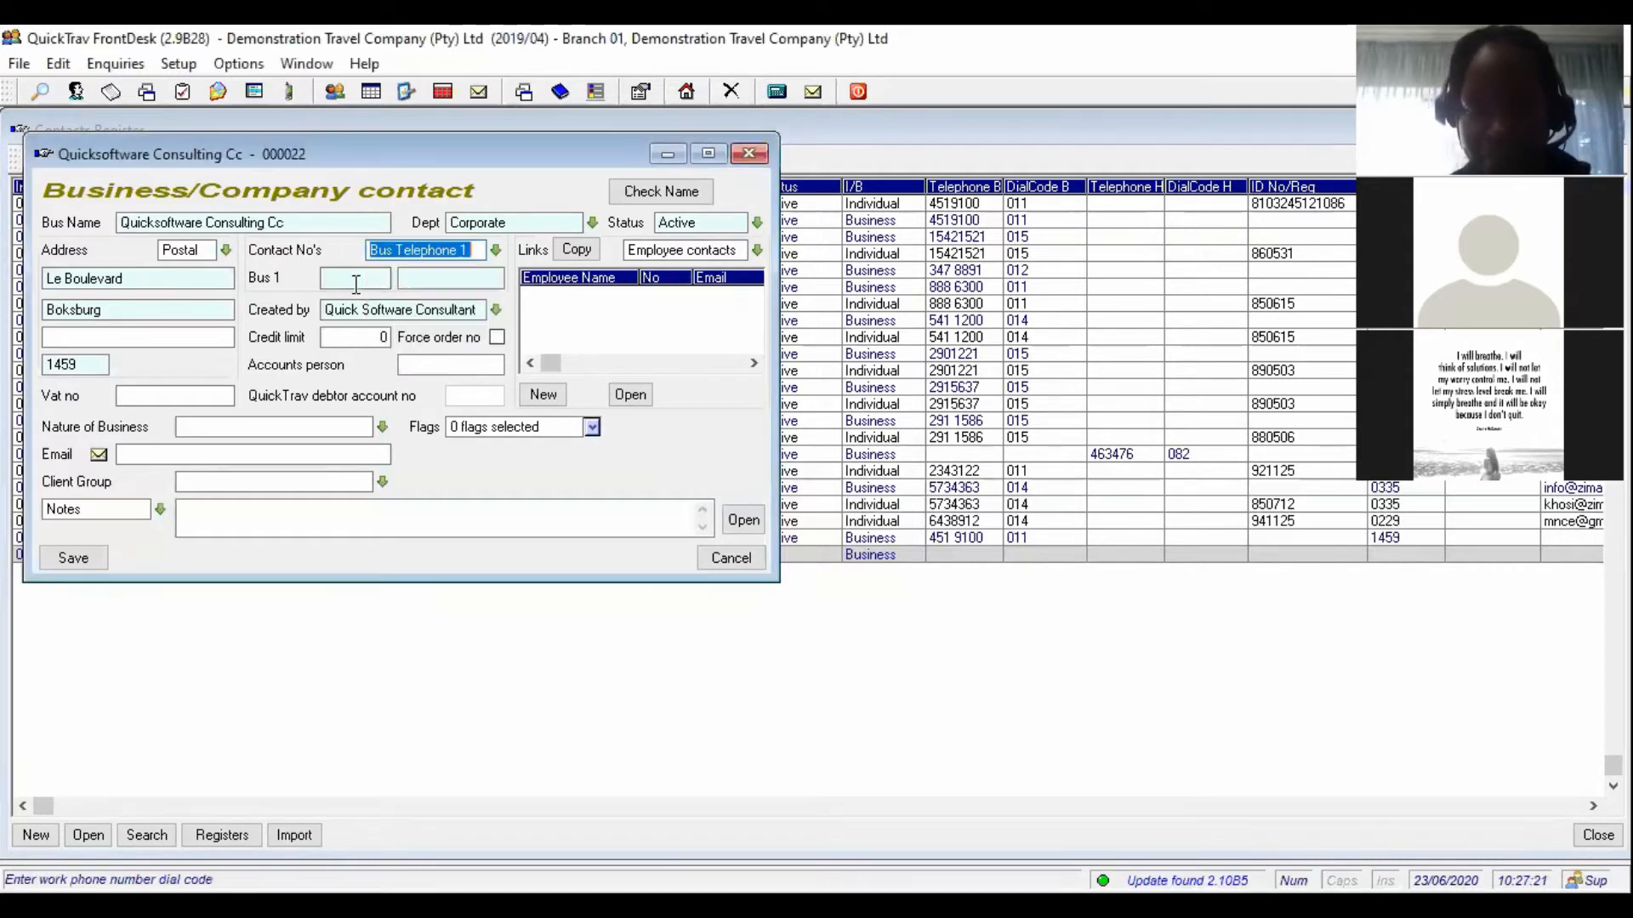
pyautogui.click(353, 279)
pyautogui.press('Tab')
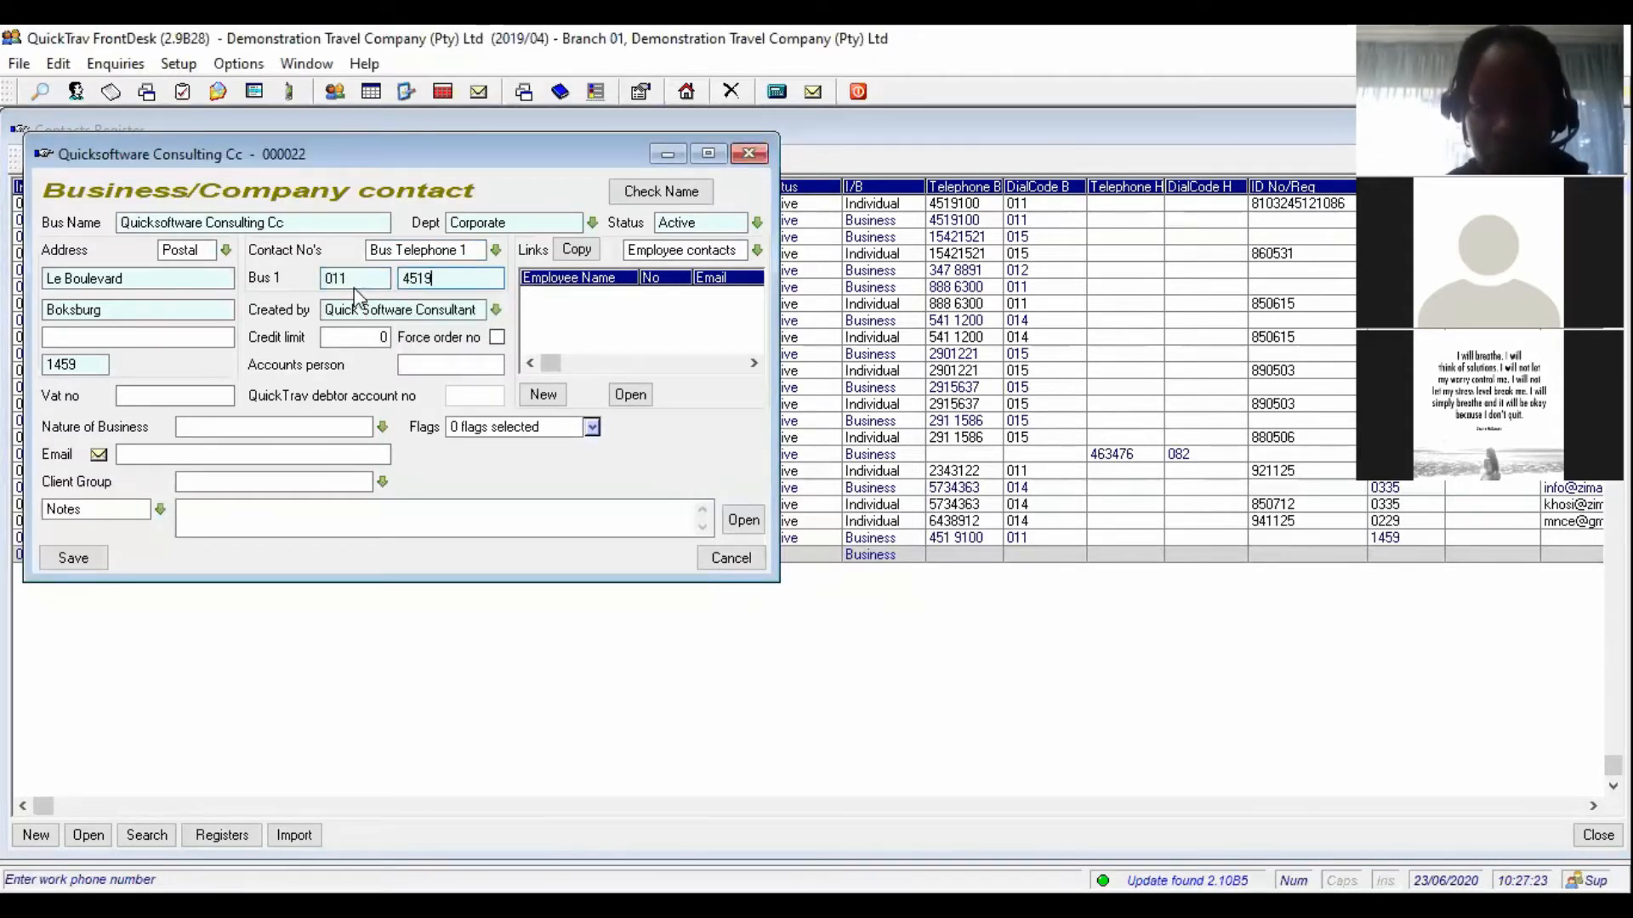
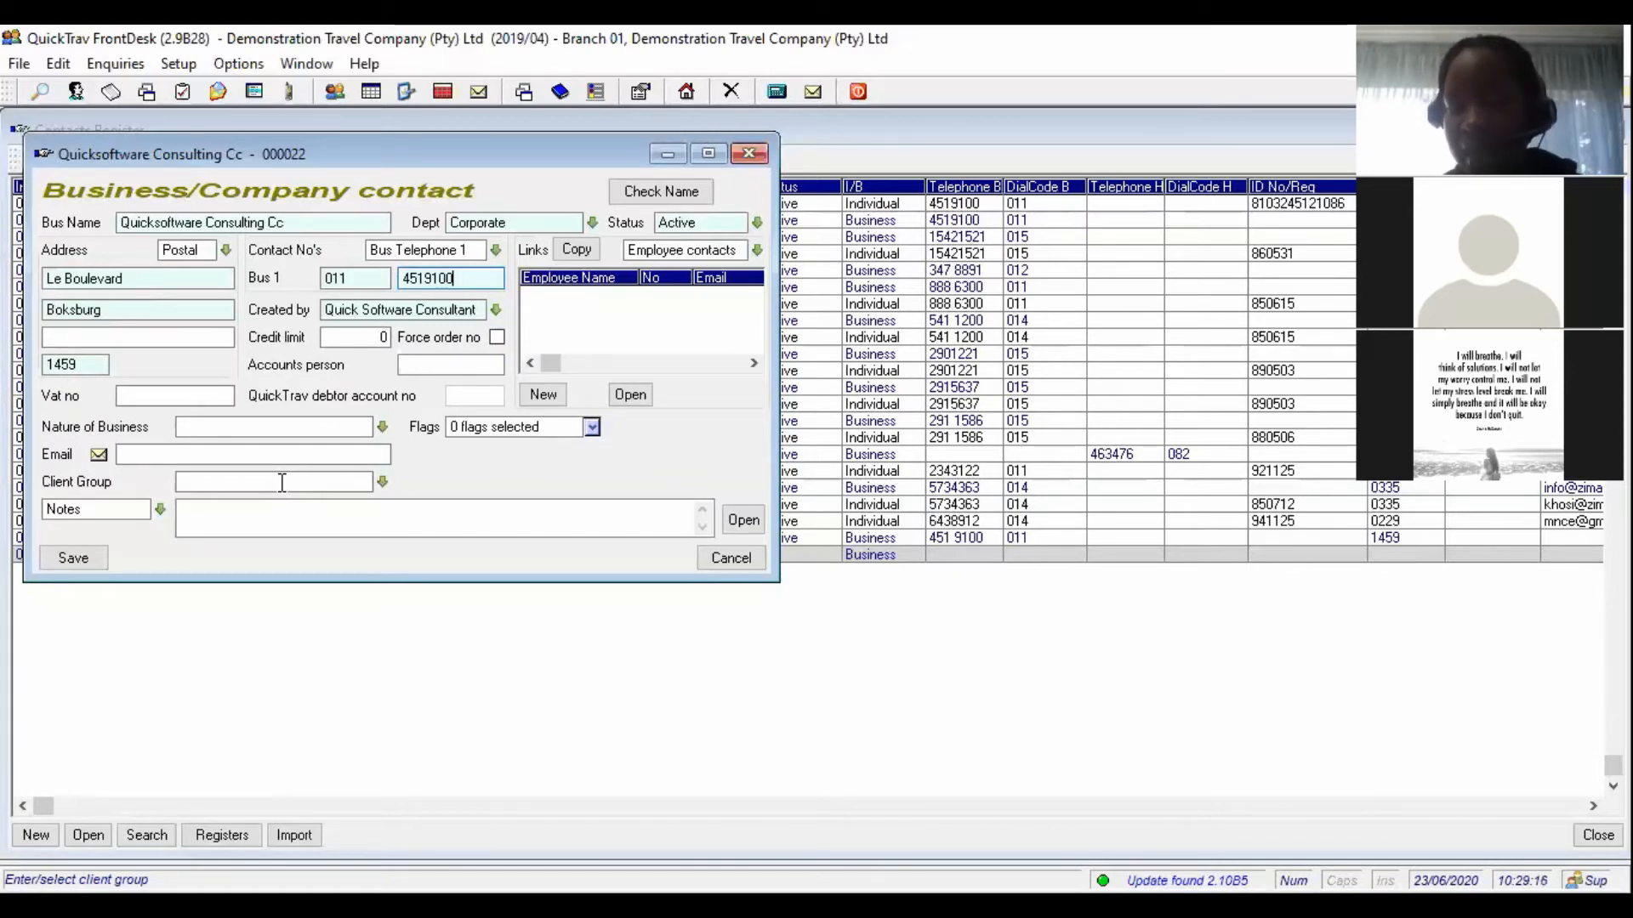
# - Drop down the note-type list on the Quicksoftware Consulting Cc contact form
pyautogui.click(159, 512)
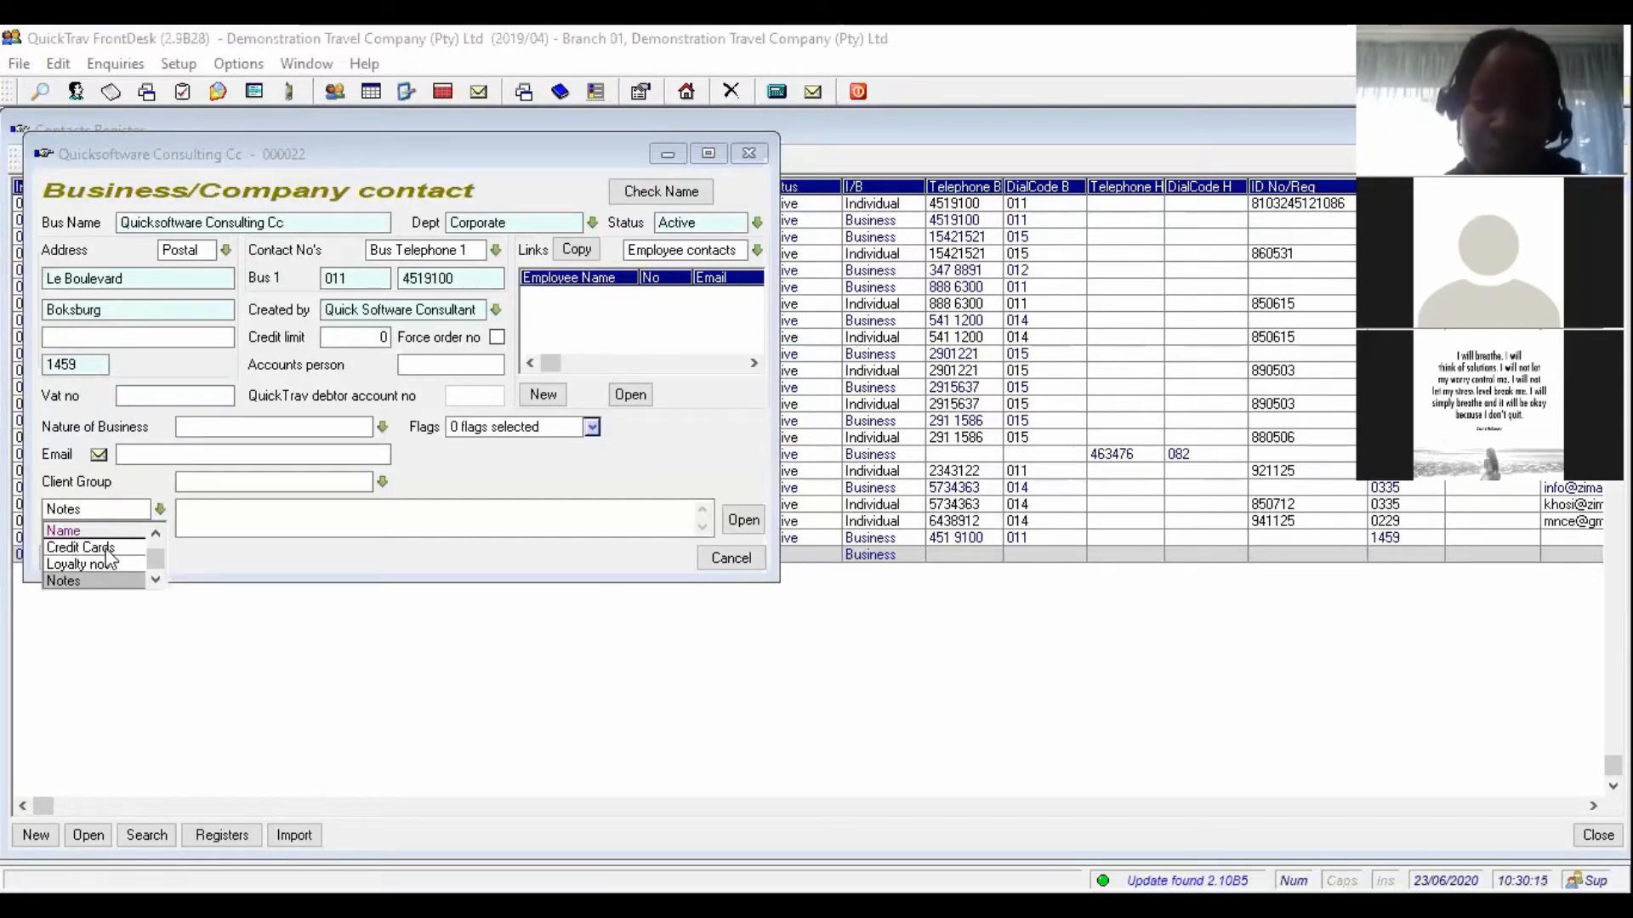
# - Switch the notes to Credit Cards and submit an access password
pyautogui.click(93, 547)
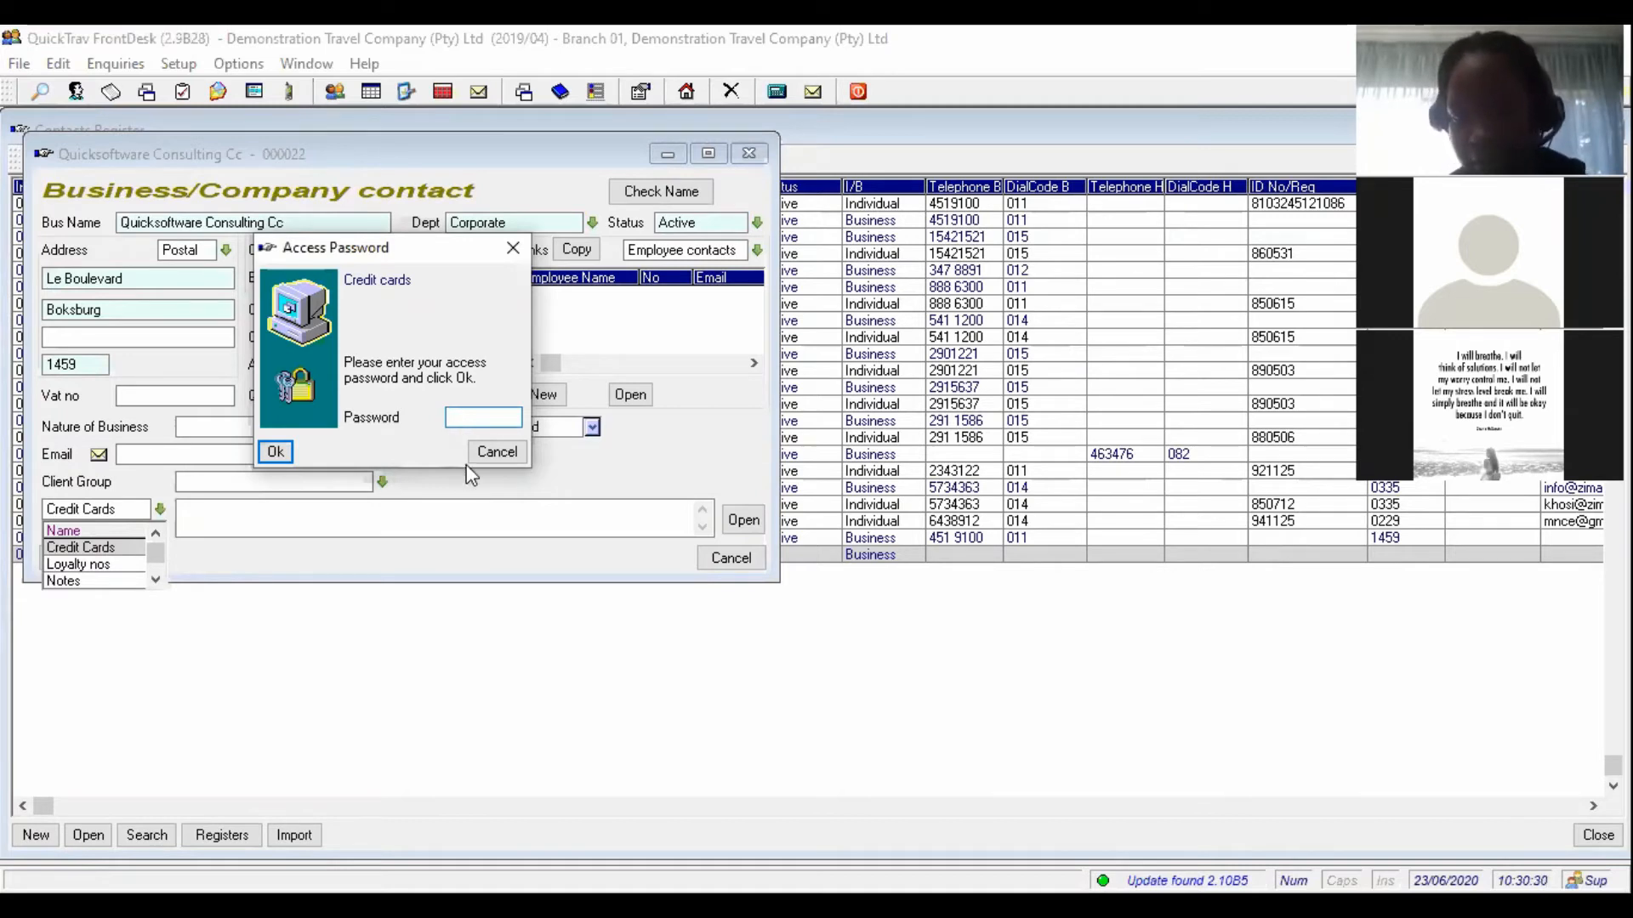
pyautogui.click(495, 455)
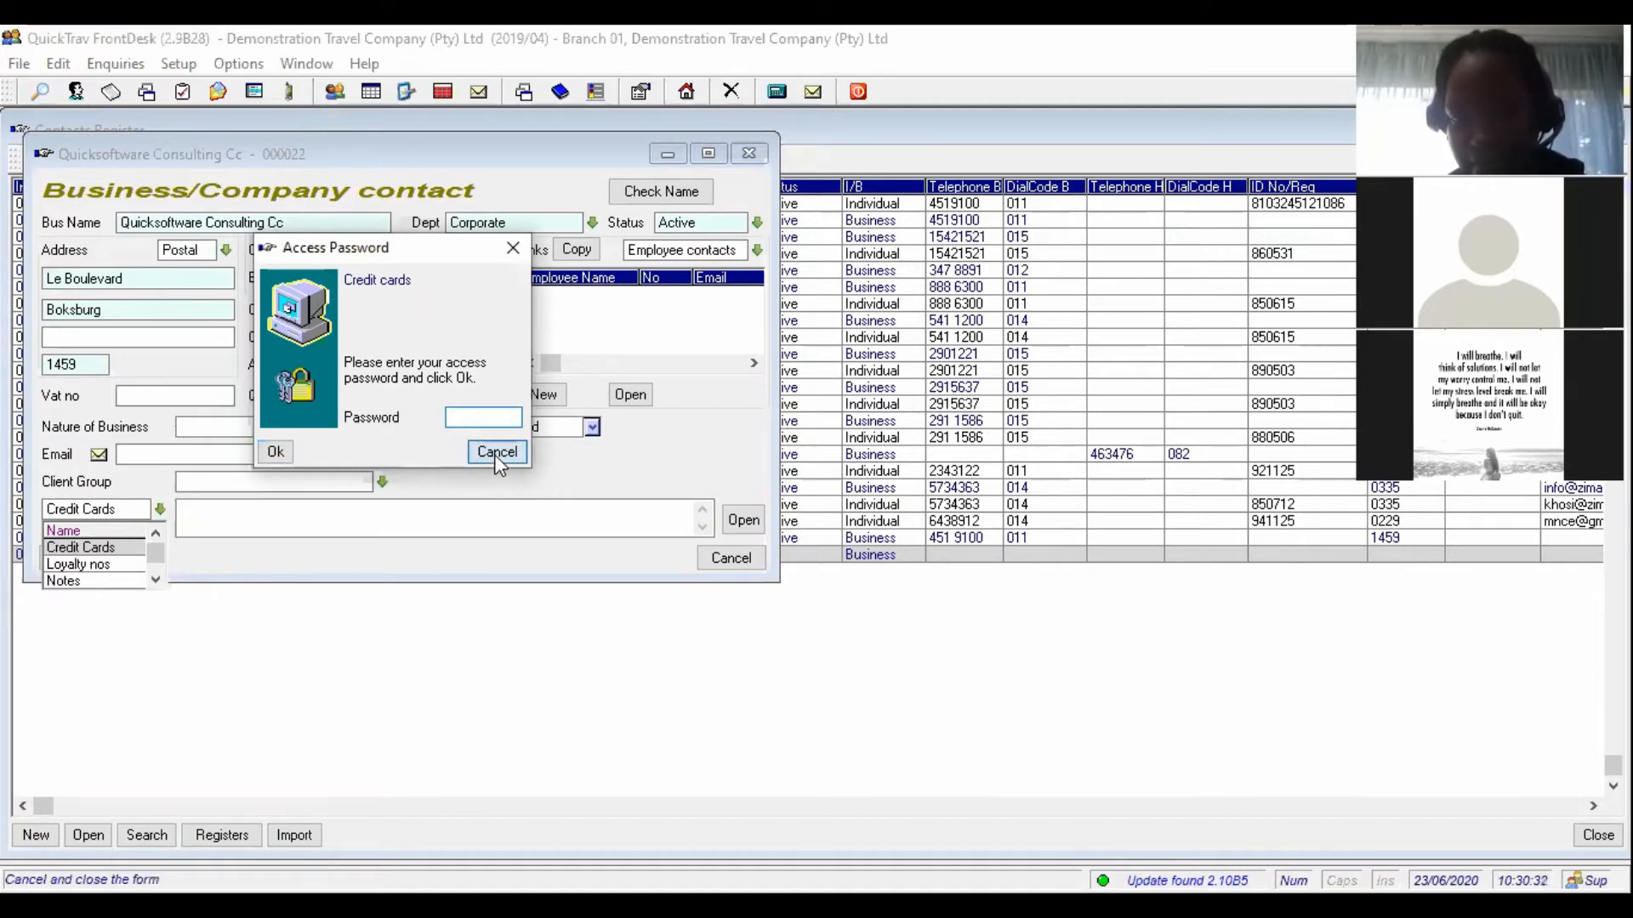
pyautogui.click(463, 419)
pyautogui.write('a')
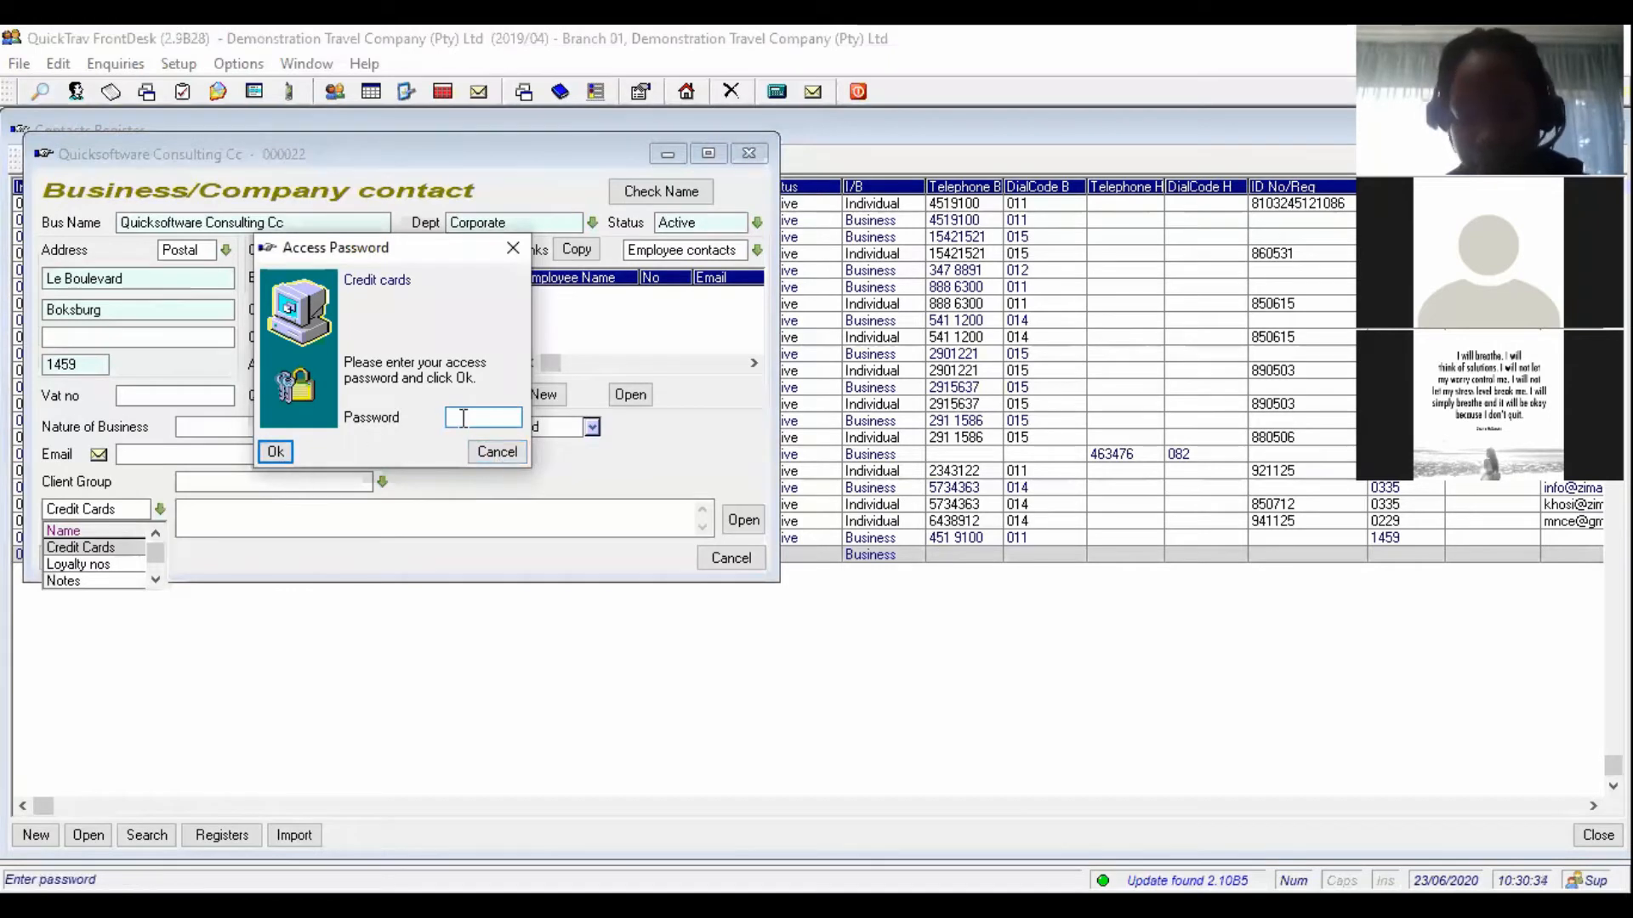
pyautogui.write('bcd')
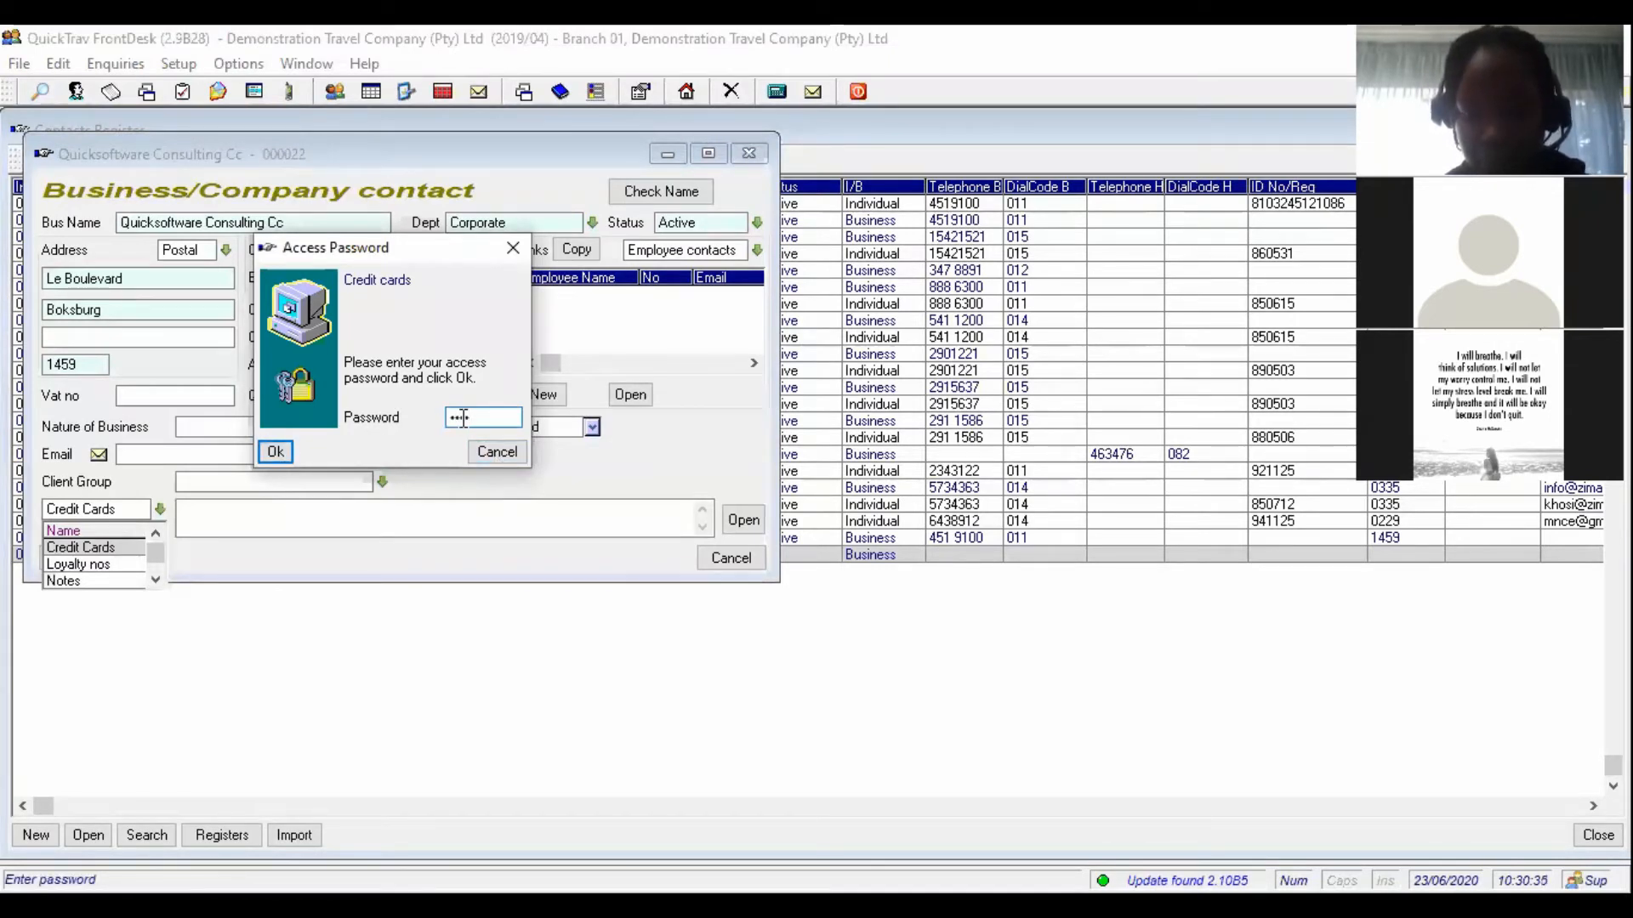
pyautogui.click(273, 452)
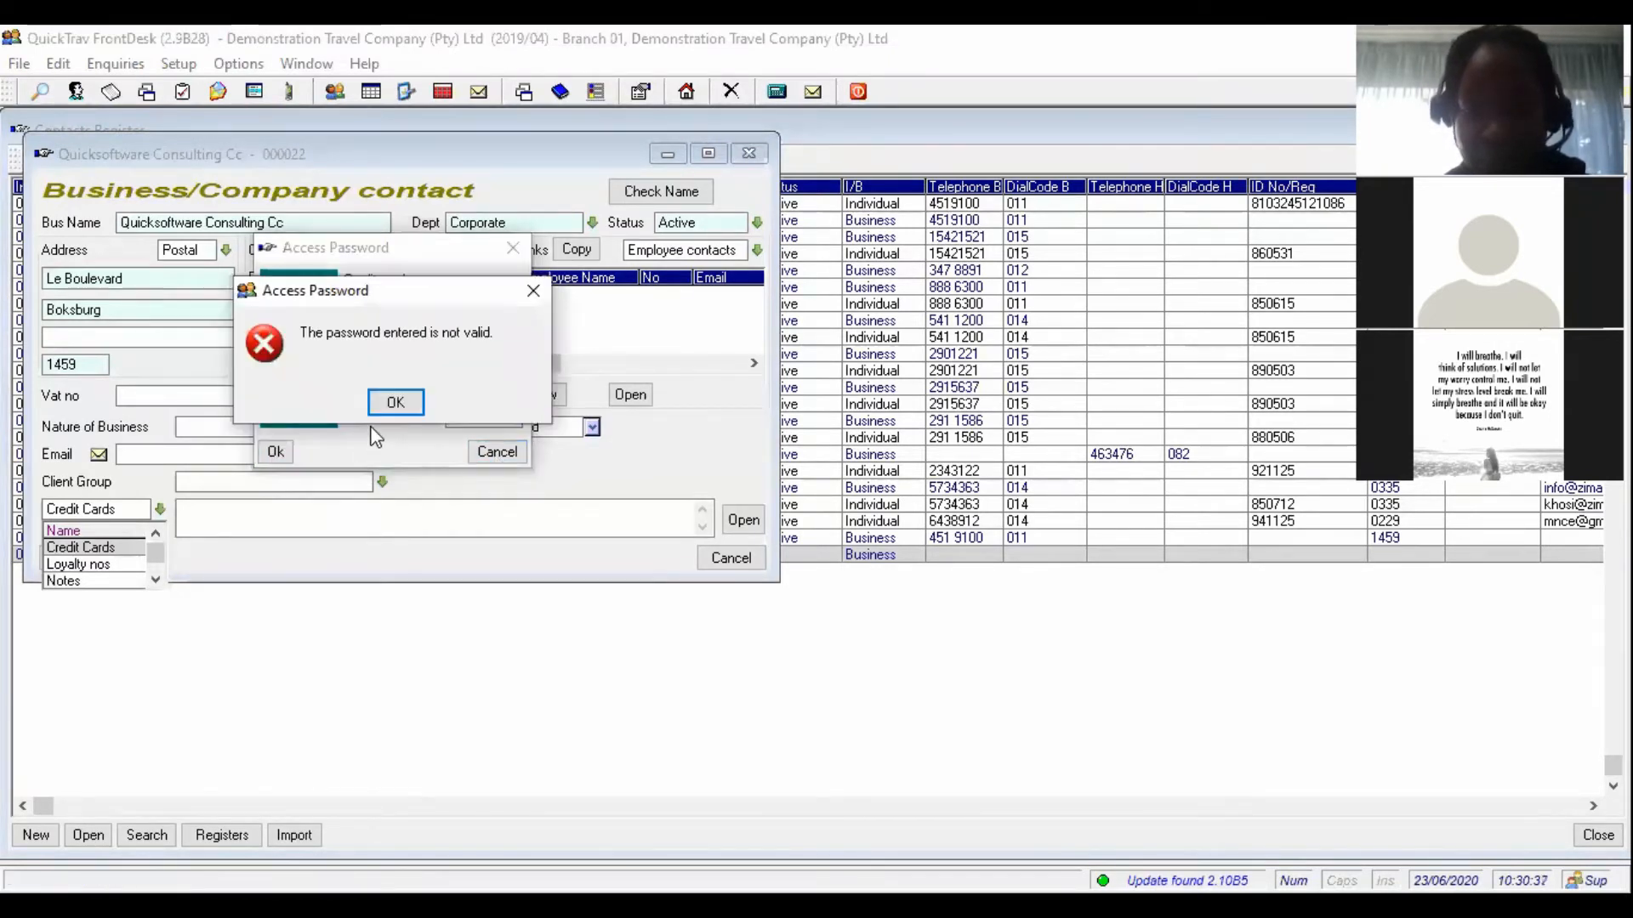
# - Retry the rejected access password twice more, then cancel to leave the Credit Cards notes locked
pyautogui.click(394, 404)
pyautogui.write('•••••')
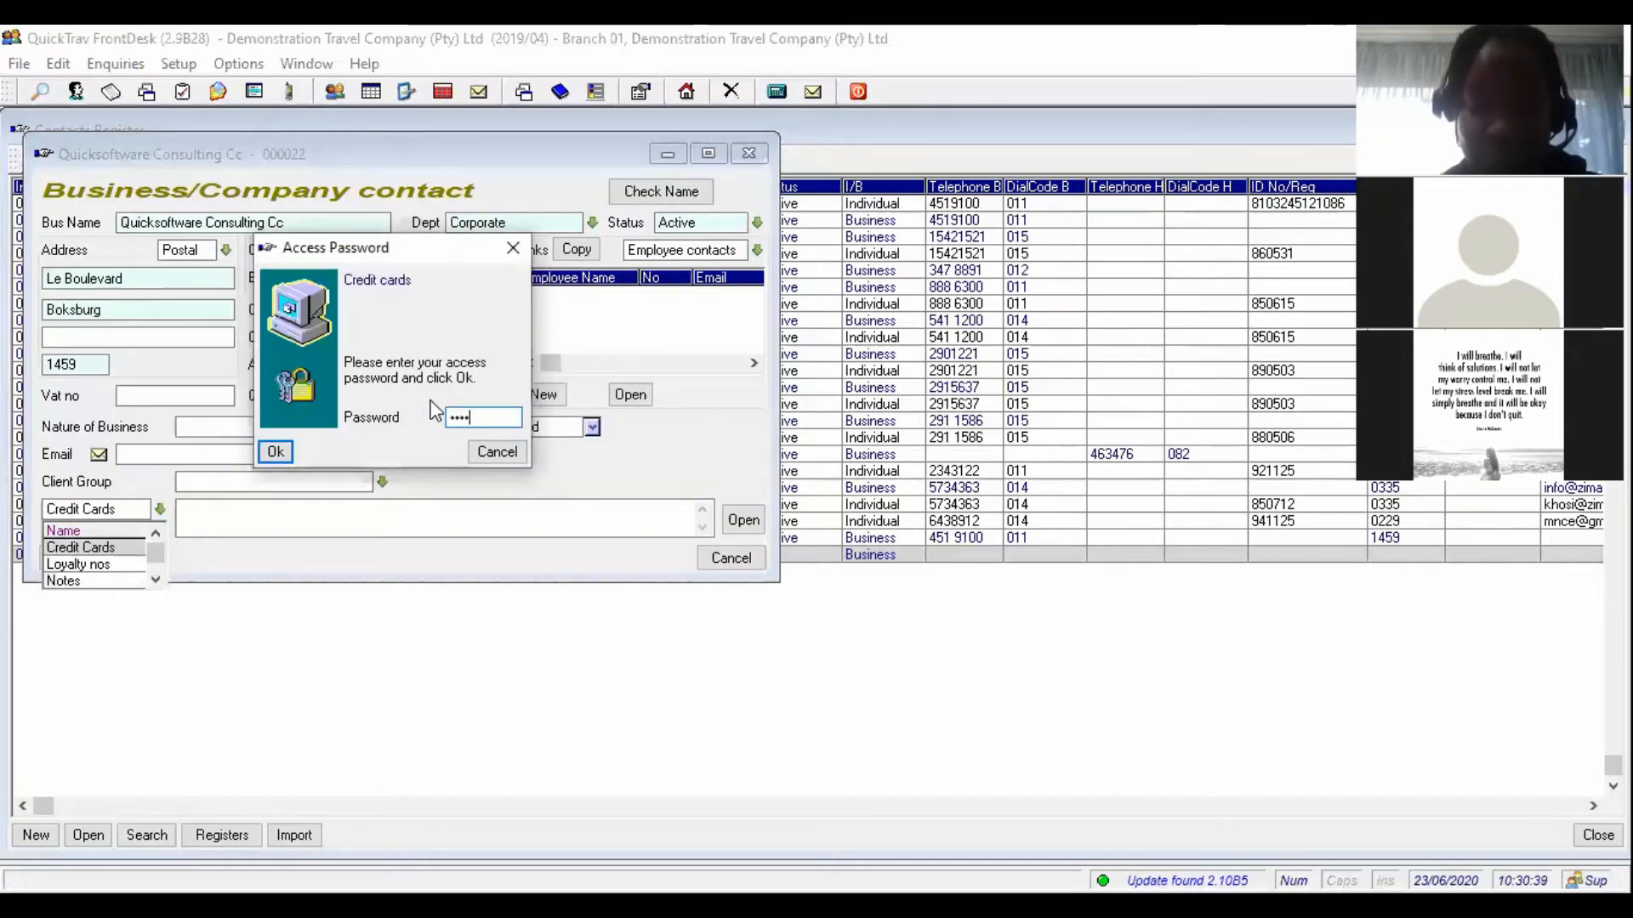
pyautogui.write('•••••')
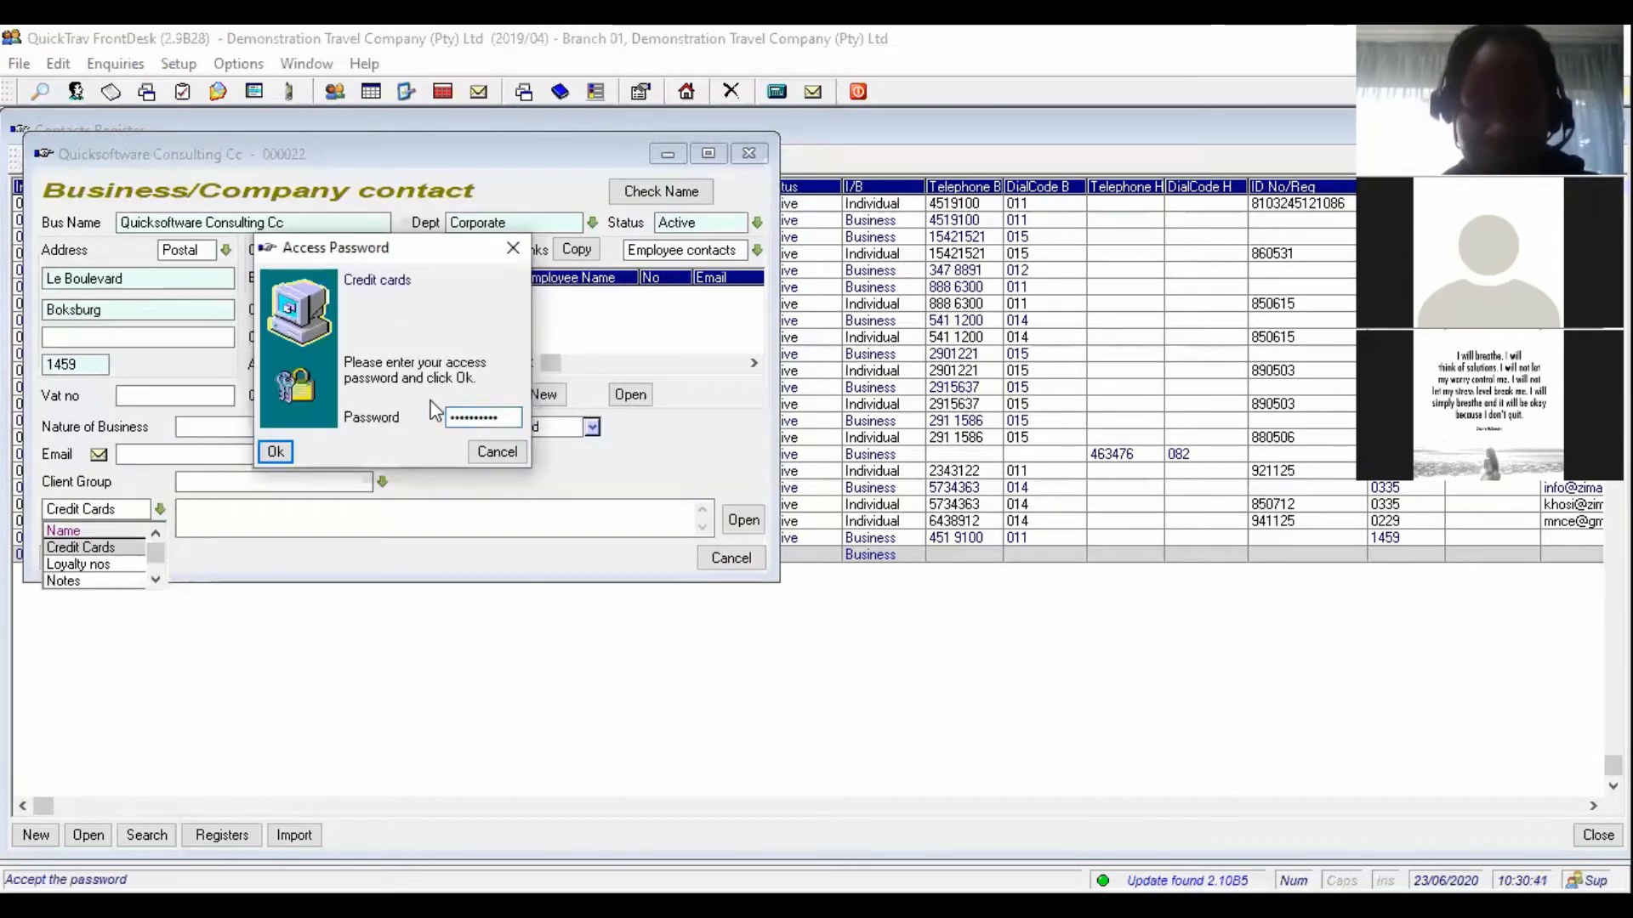
pyautogui.click(276, 452)
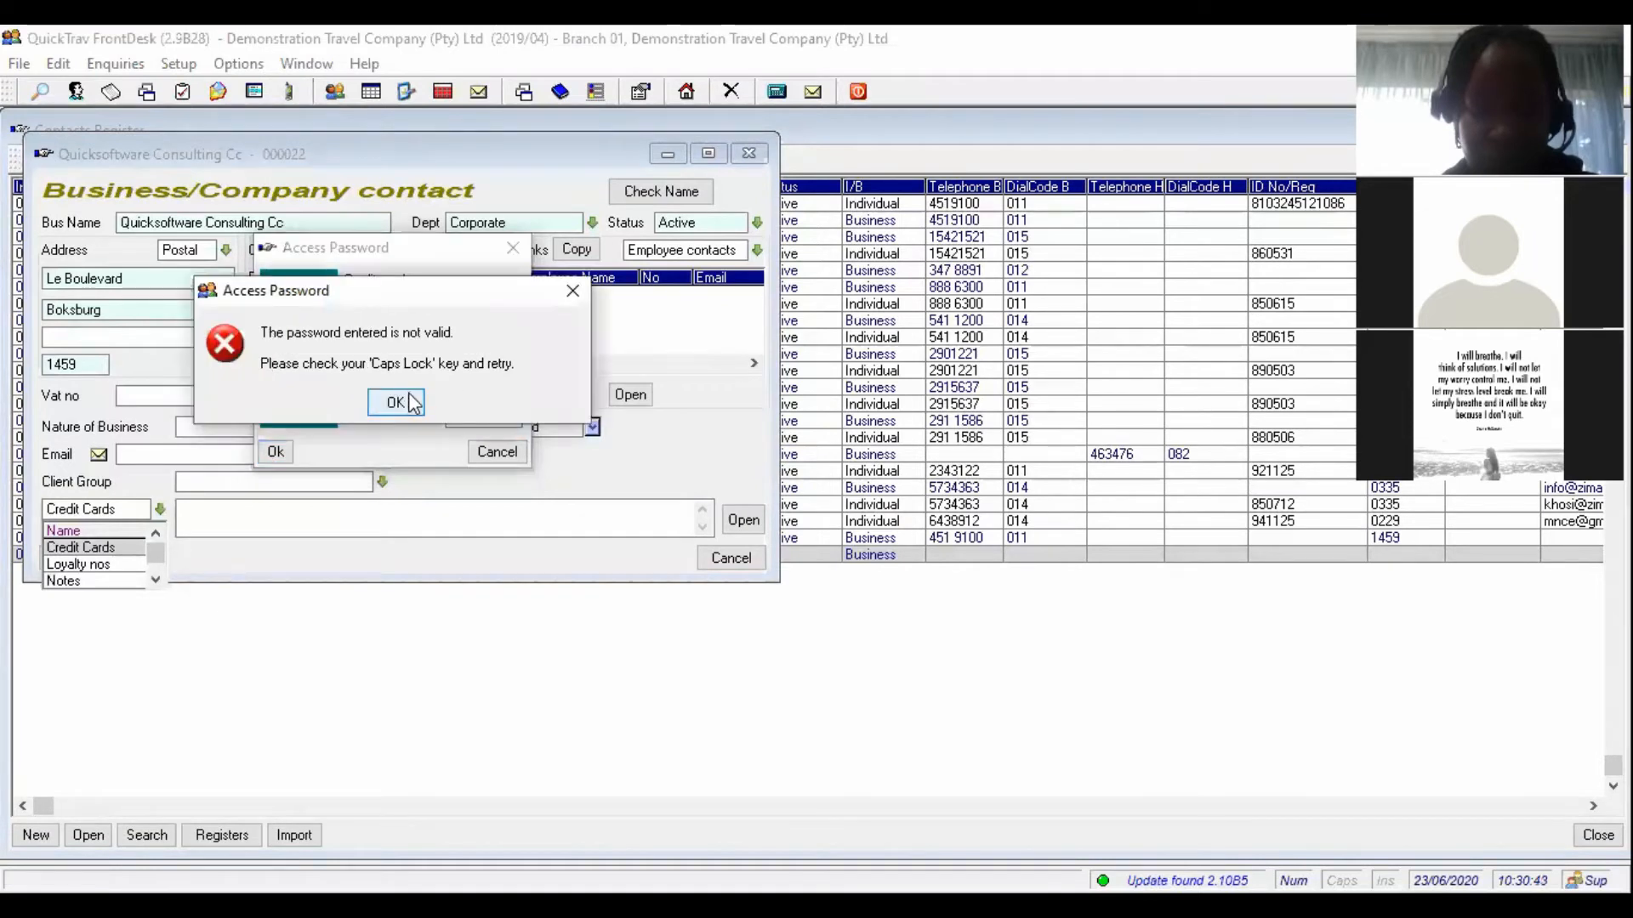
pyautogui.click(397, 403)
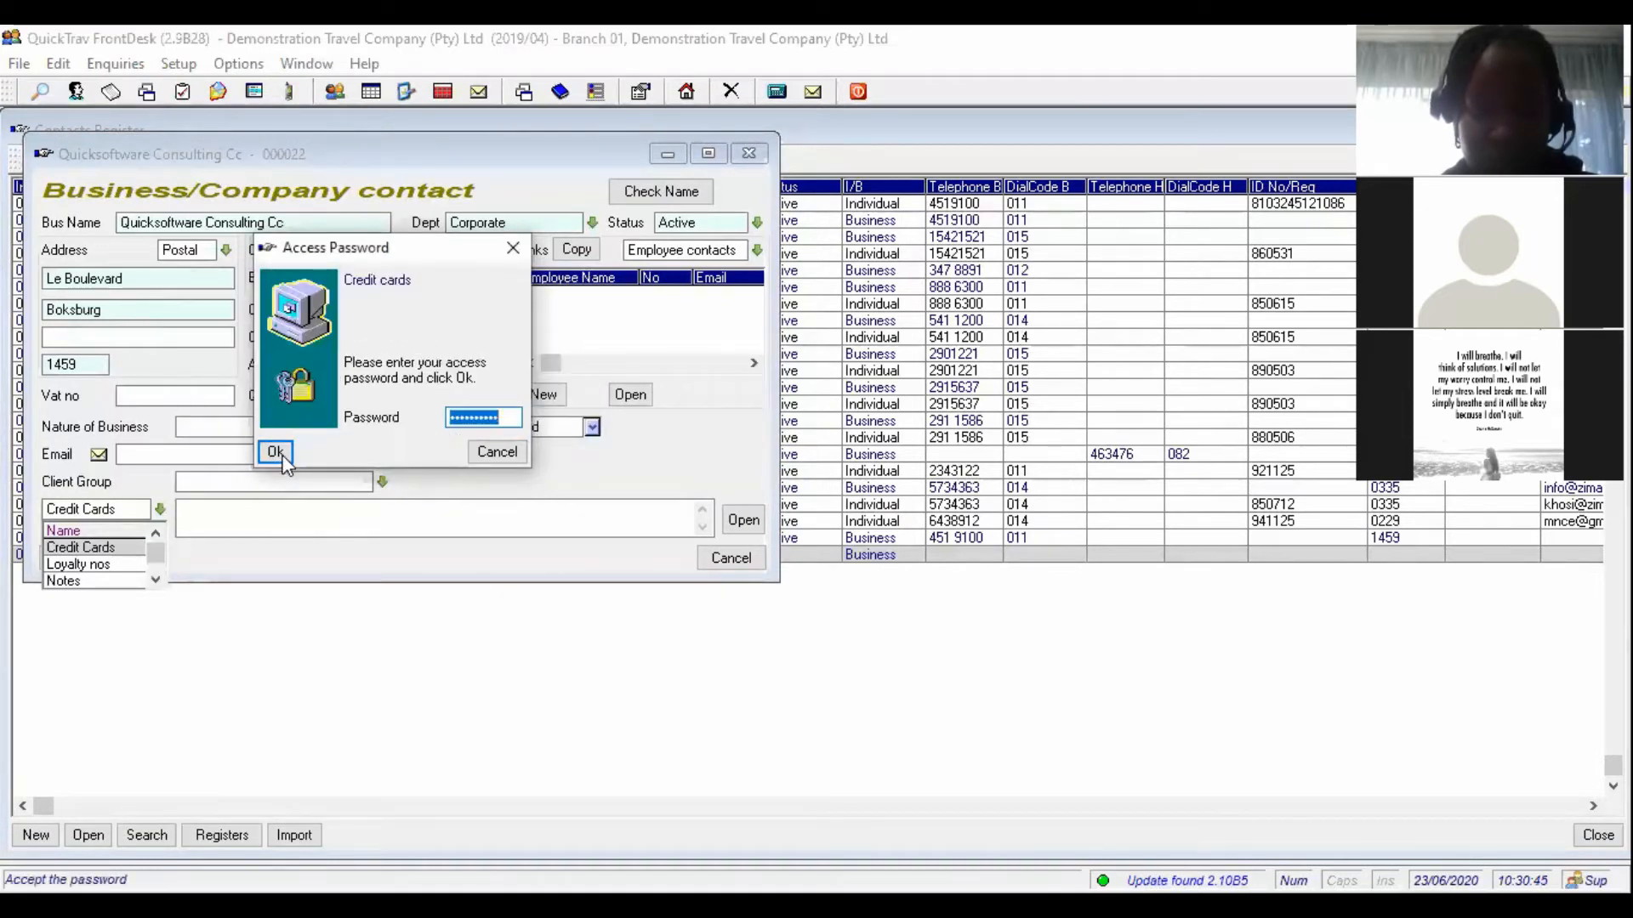
pyautogui.click(277, 453)
pyautogui.click(394, 401)
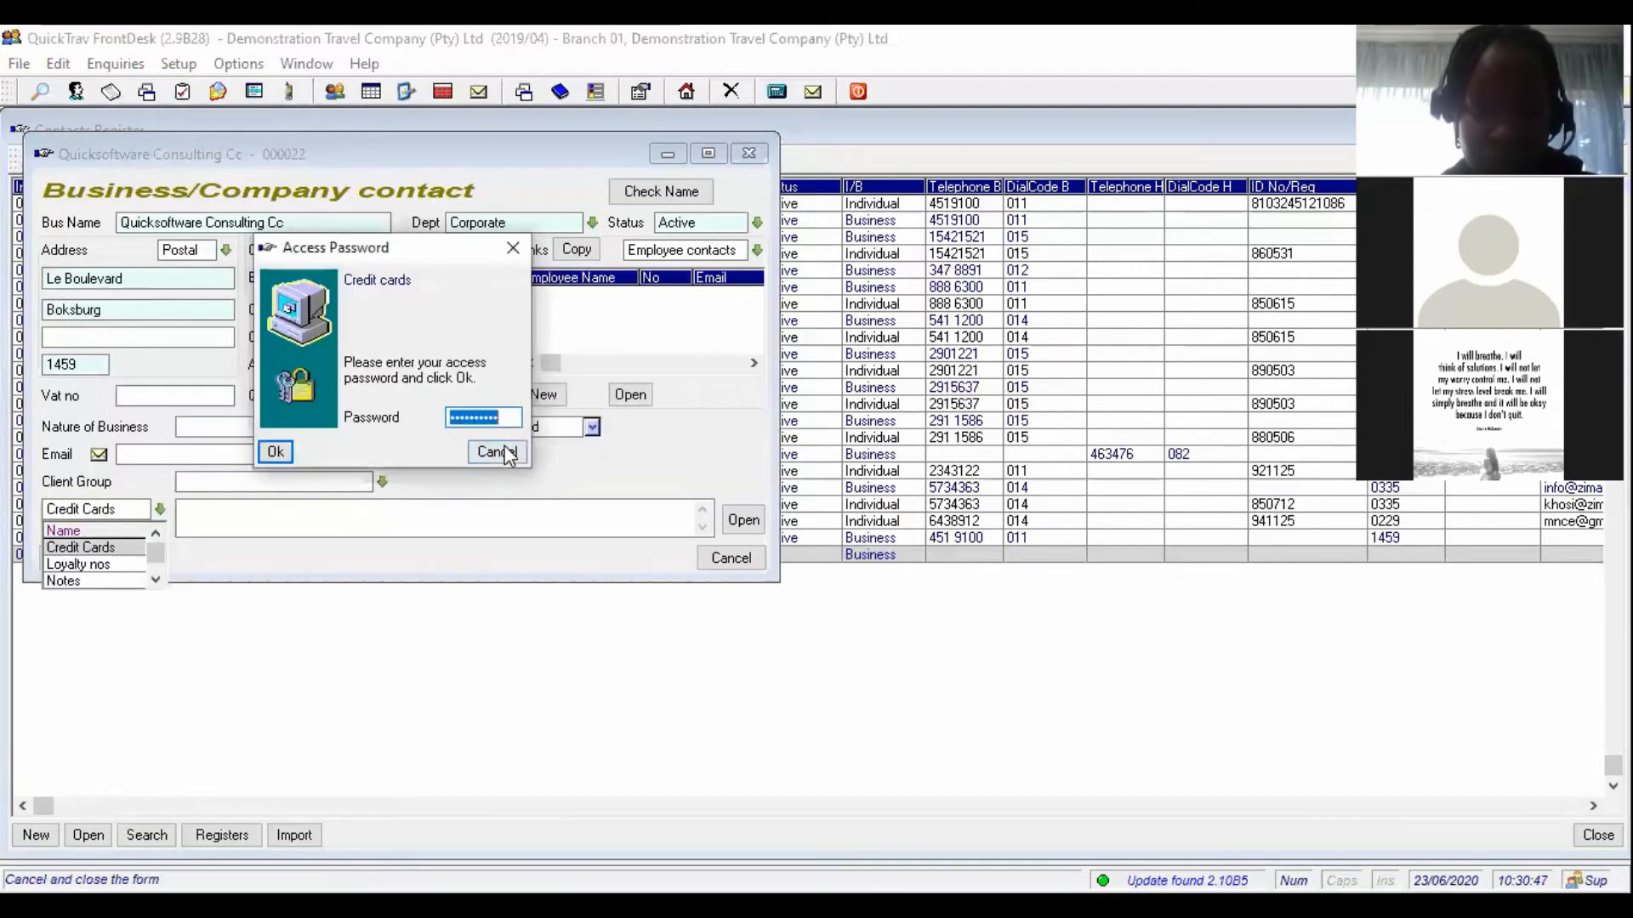
pyautogui.click(504, 451)
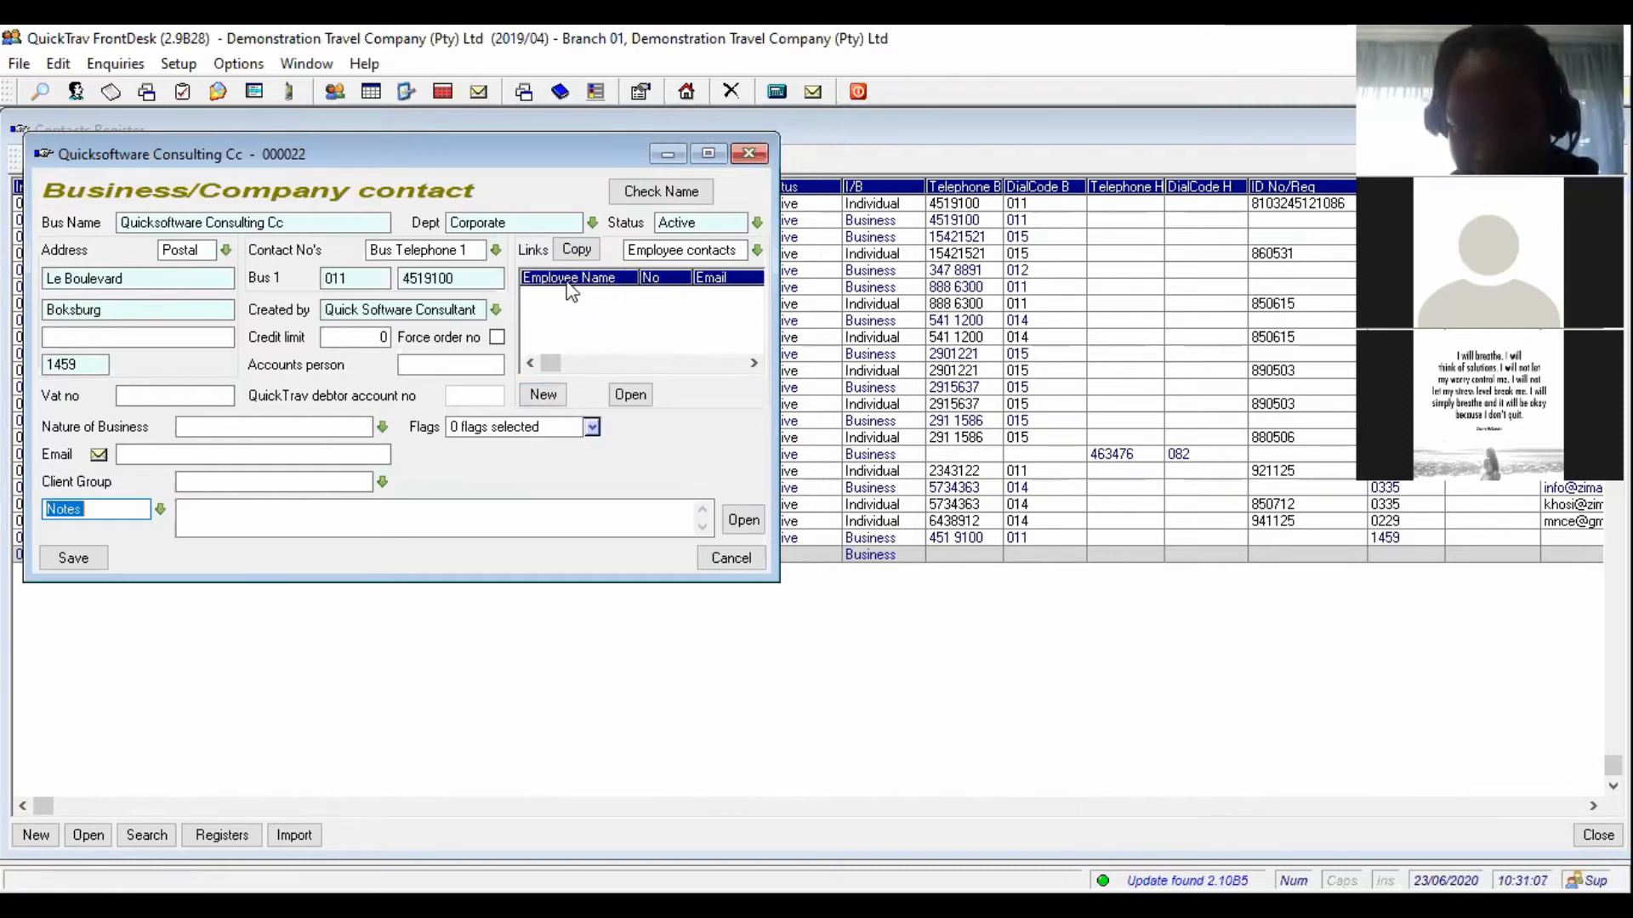
# - Start a new individual employee contact for Quicksoftware Consulting Cc
pyautogui.click(555, 398)
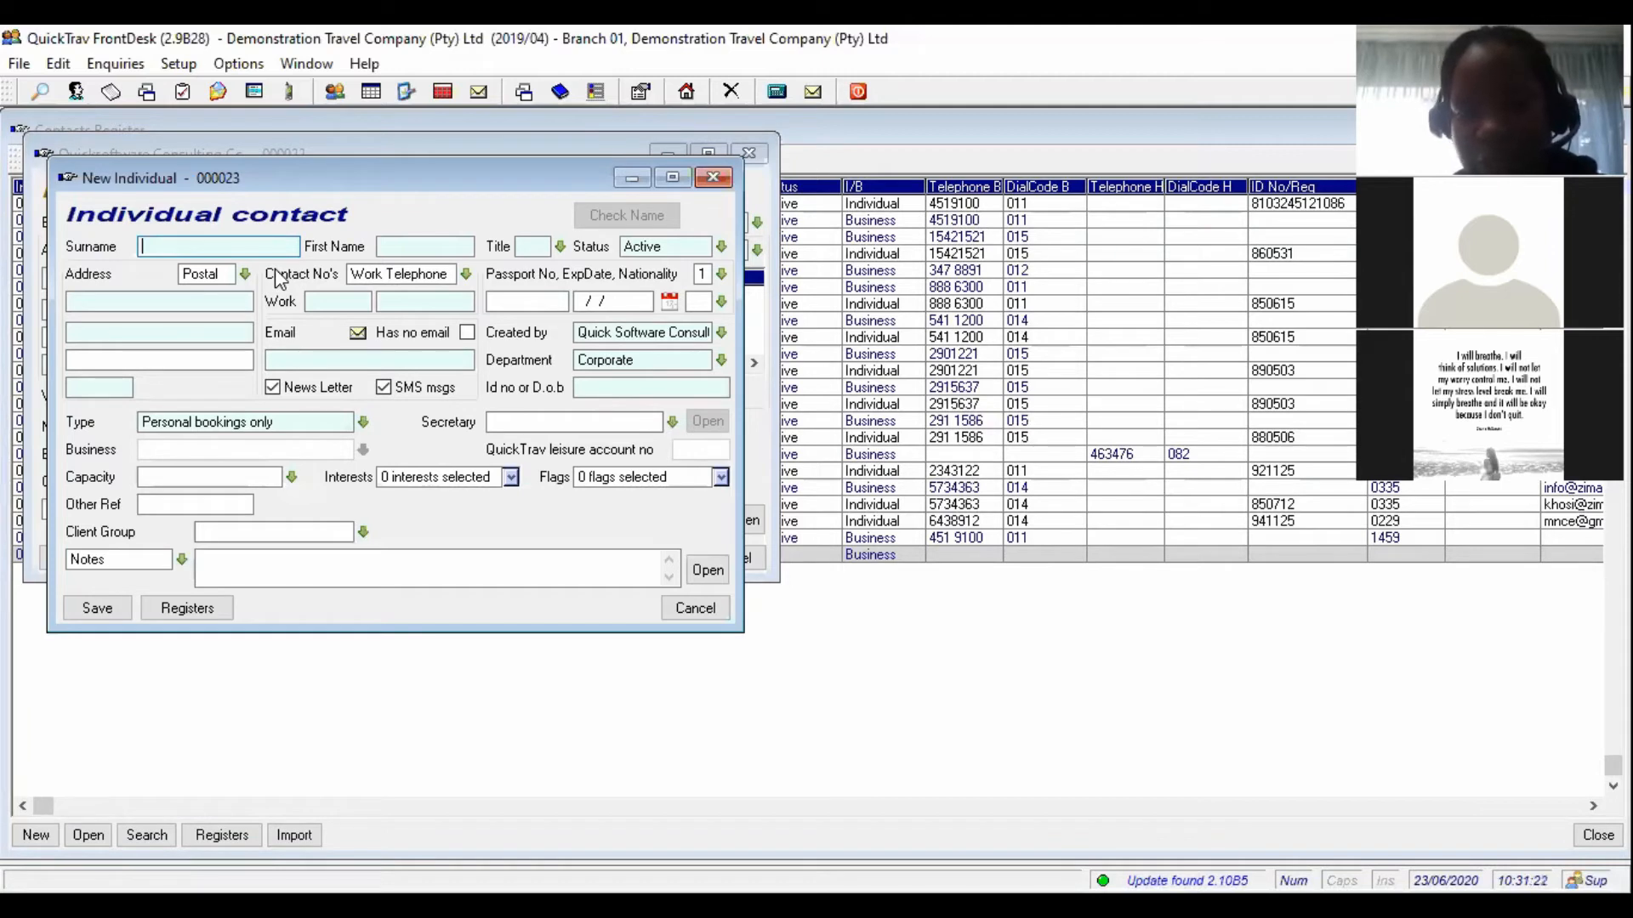
pyautogui.click(724, 283)
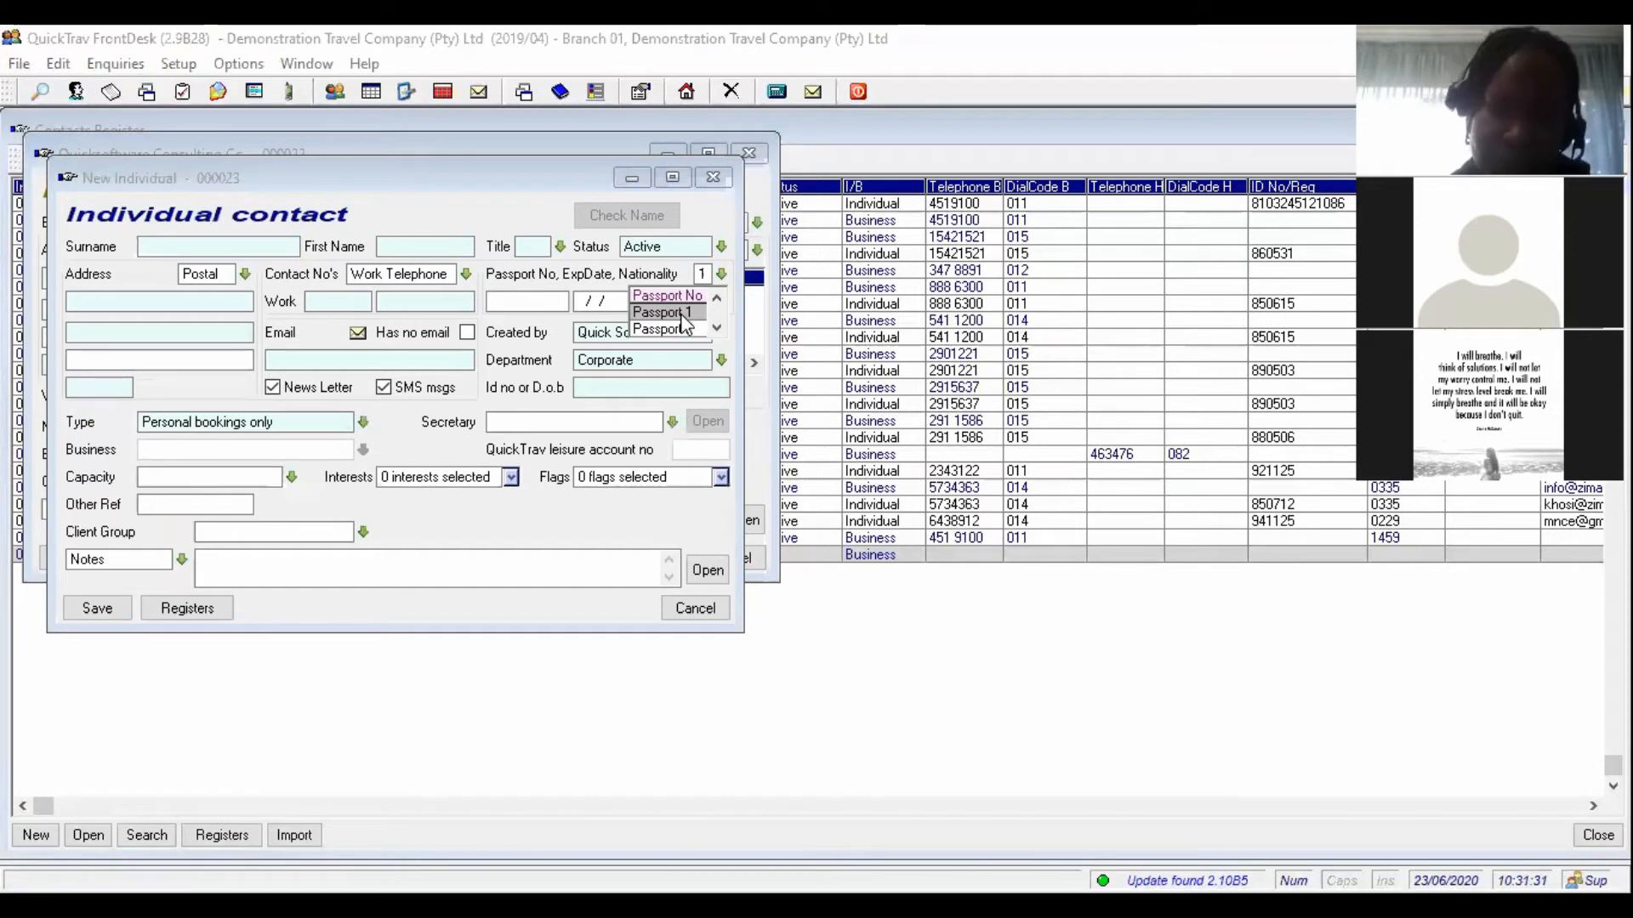
pyautogui.click(683, 324)
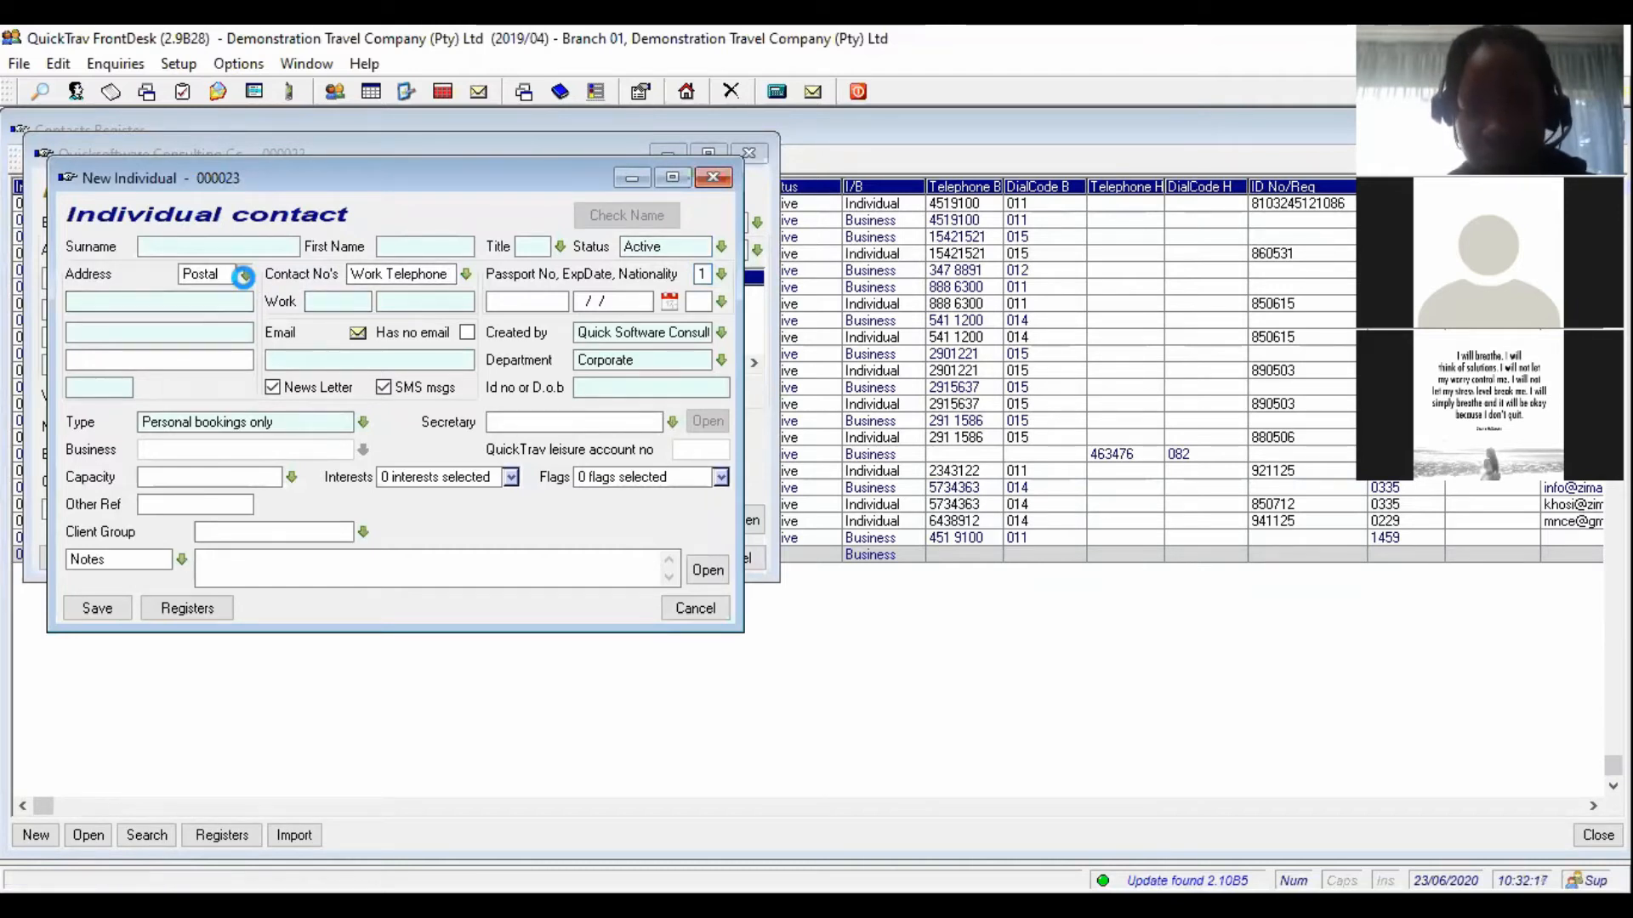
# - Keep Postal as the address type and list the booking-type options
pyautogui.click(245, 274)
pyautogui.click(227, 328)
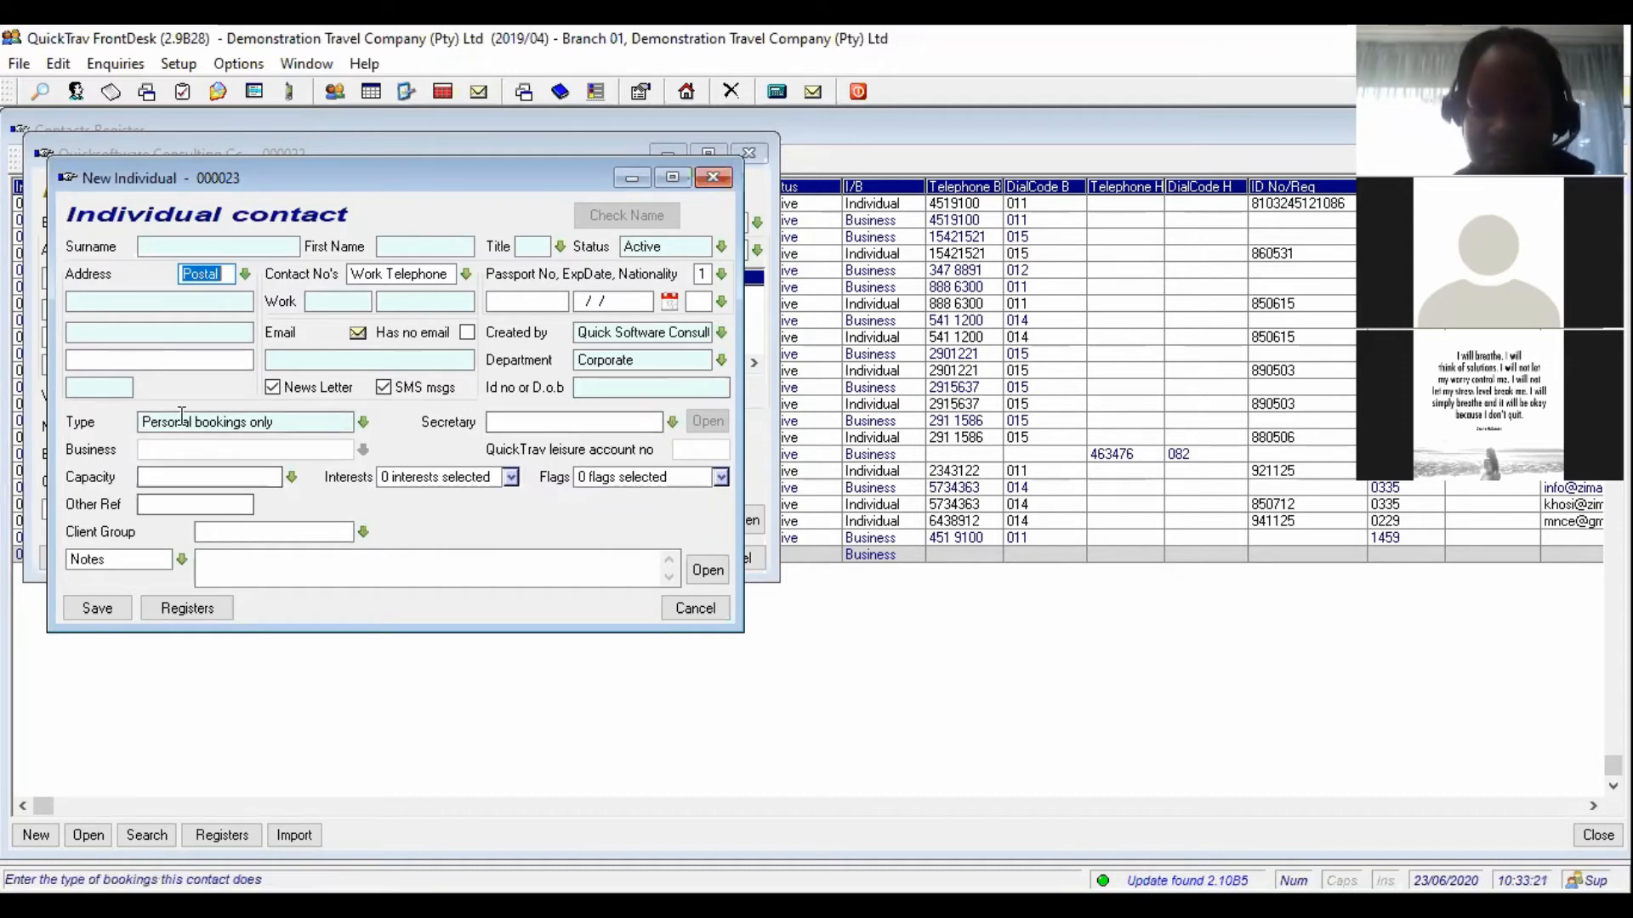
pyautogui.click(363, 422)
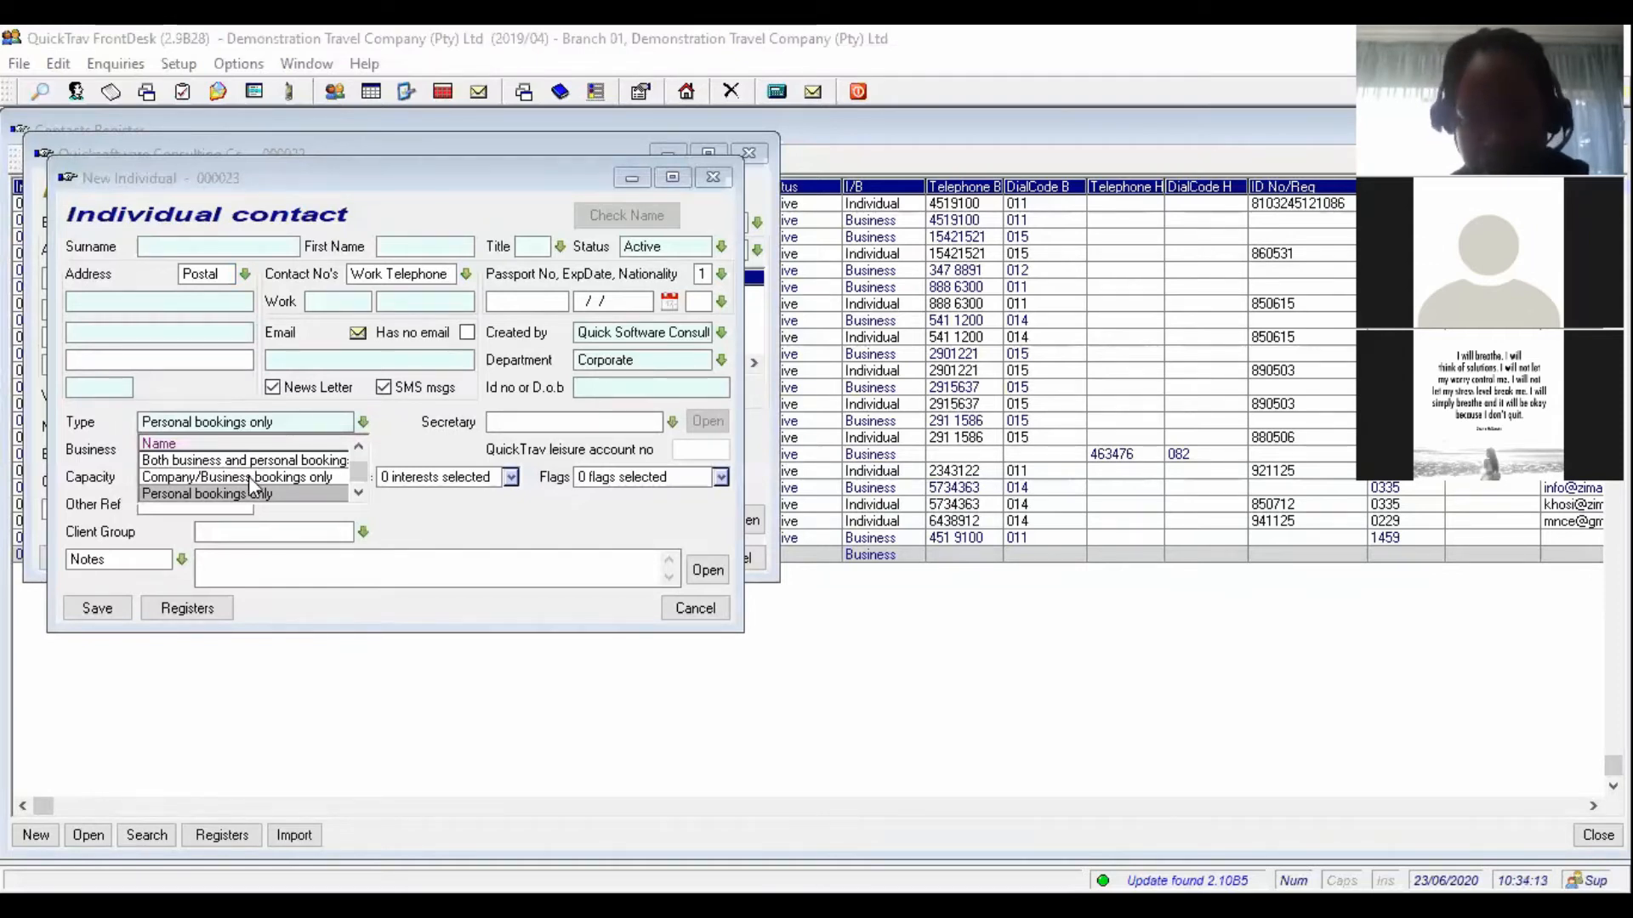
# - Set the contact's Type to Personal bookings only
pyautogui.click(210, 493)
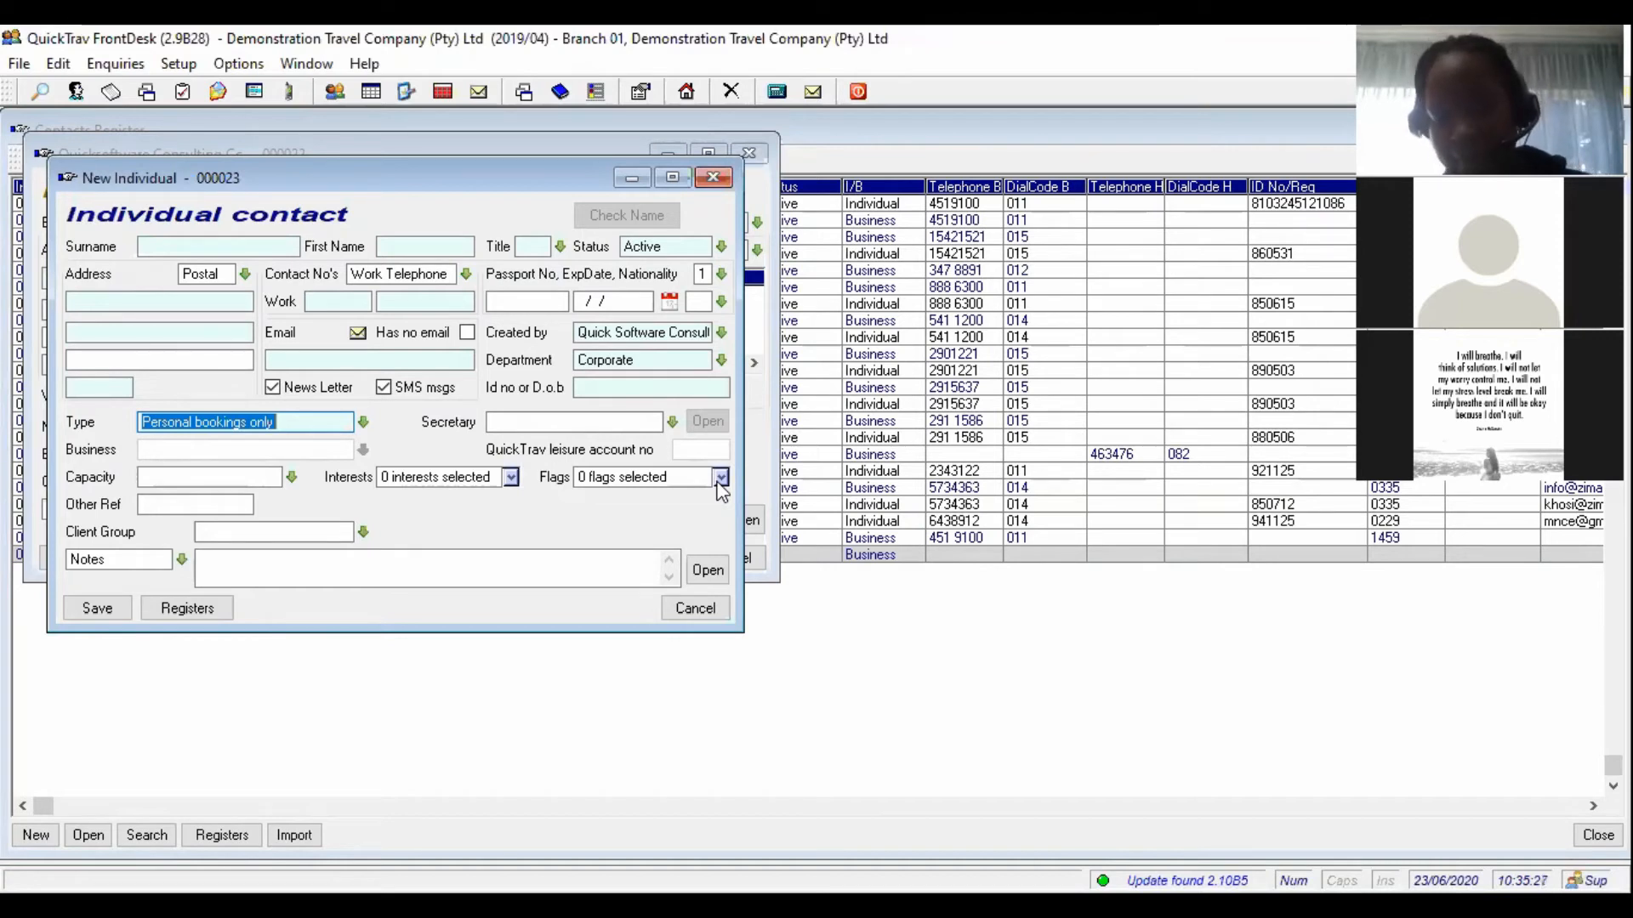
# - Leave the note category on Notes and discard the new individual contact unsaved
pyautogui.click(182, 561)
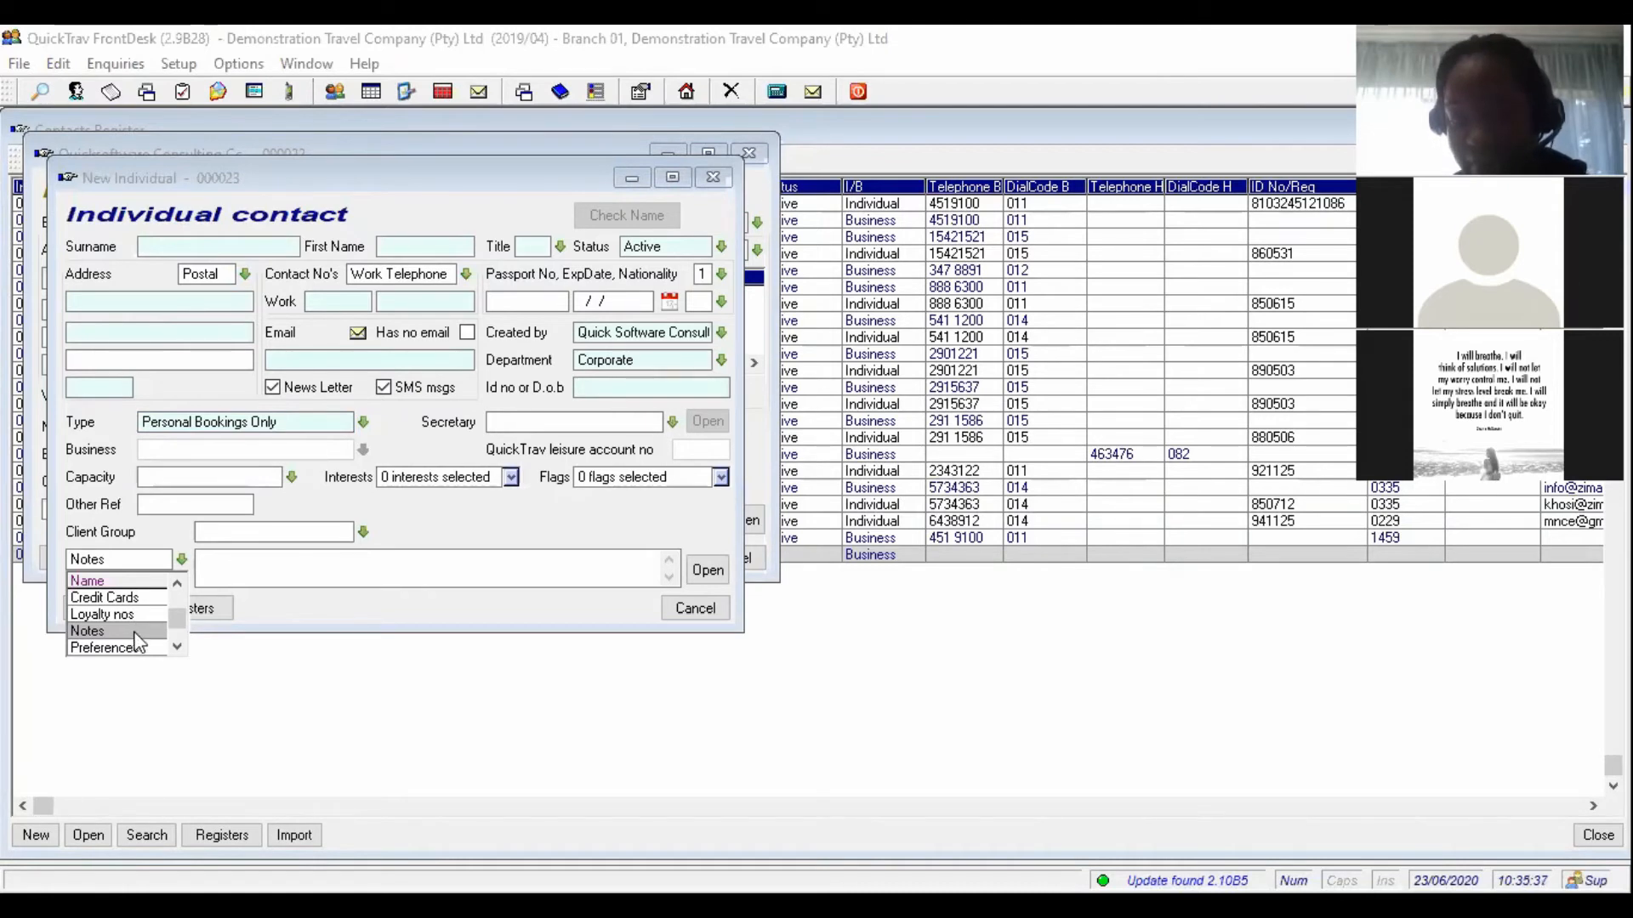
pyautogui.click(135, 633)
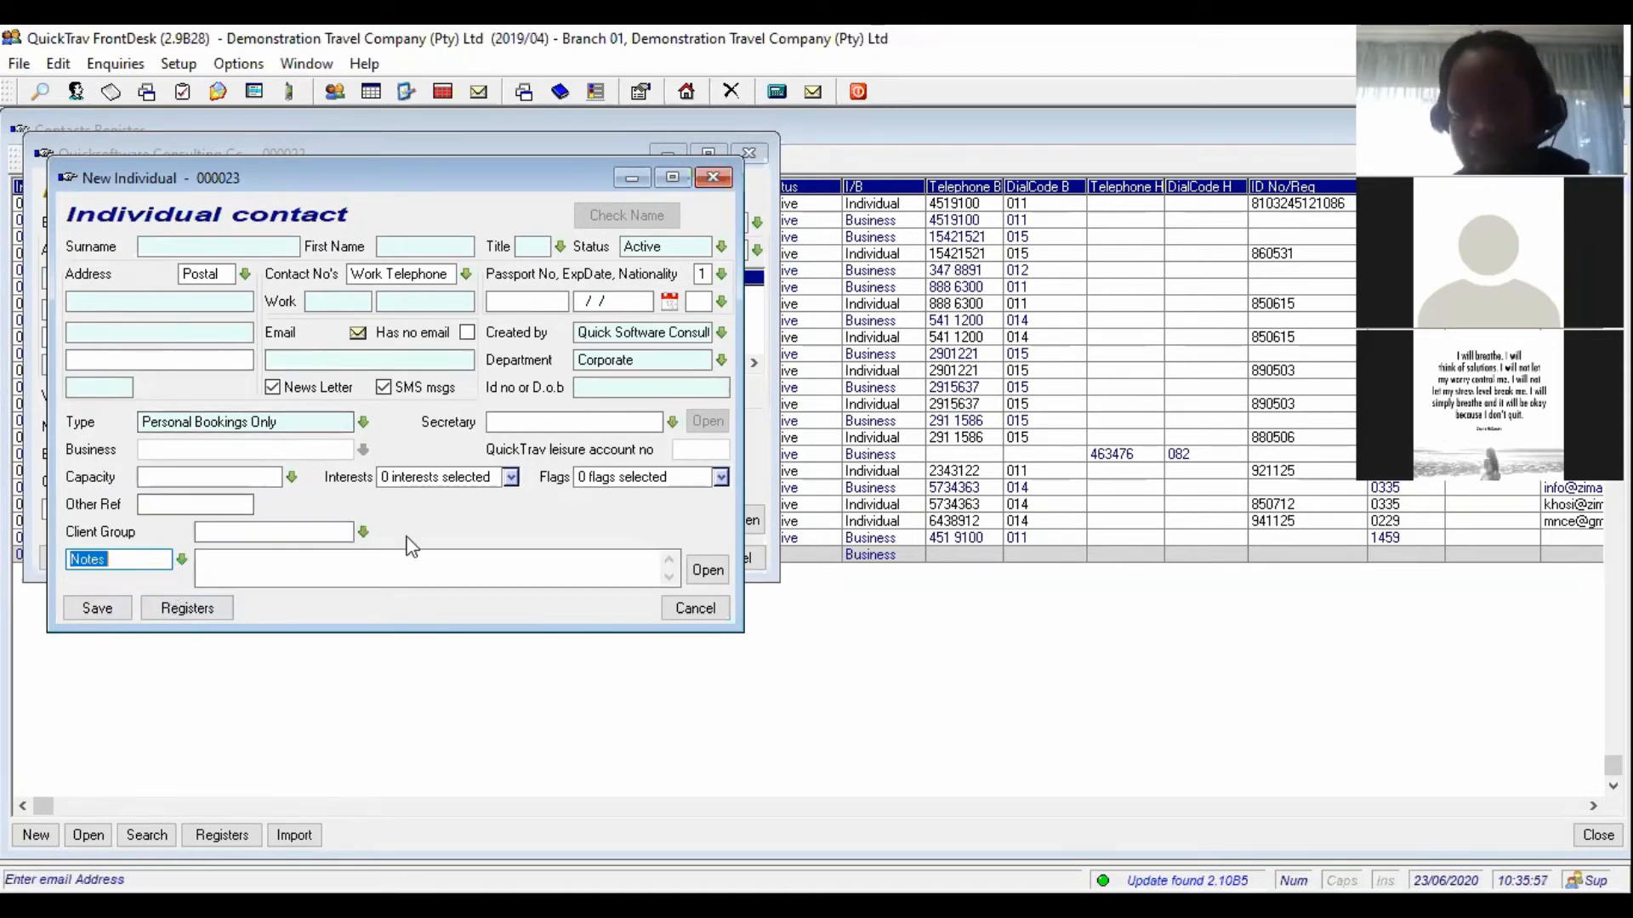
pyautogui.click(710, 618)
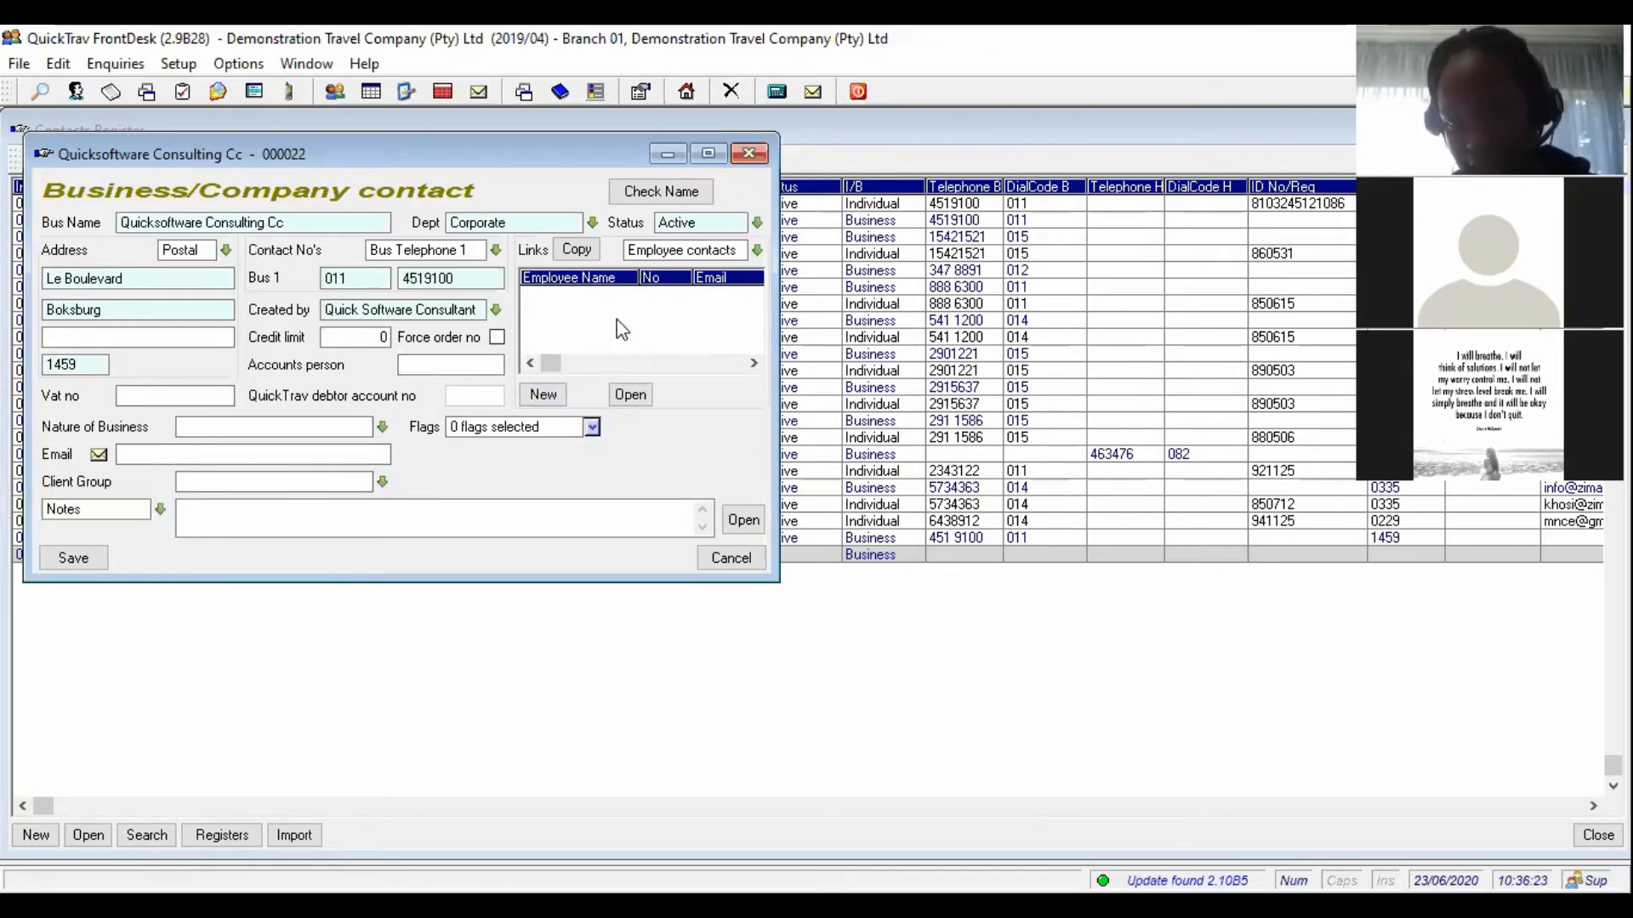
# - Save Quicksoftware Consulting Cc and export it to QuickTrav with the suggested debtor code
pyautogui.click(66, 566)
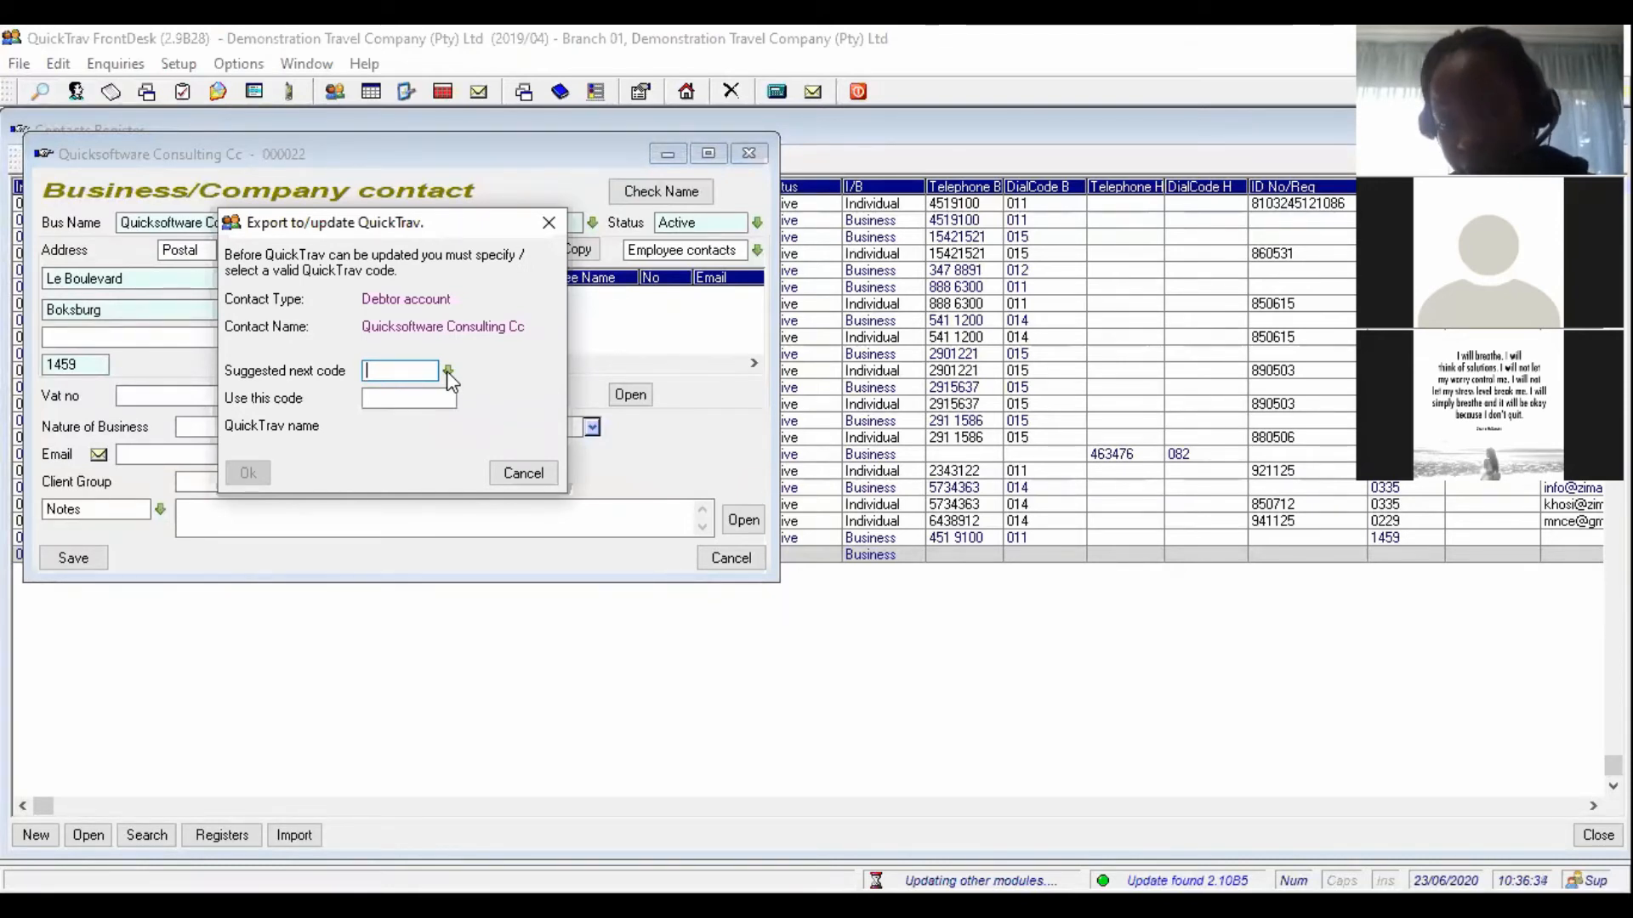
pyautogui.click(446, 371)
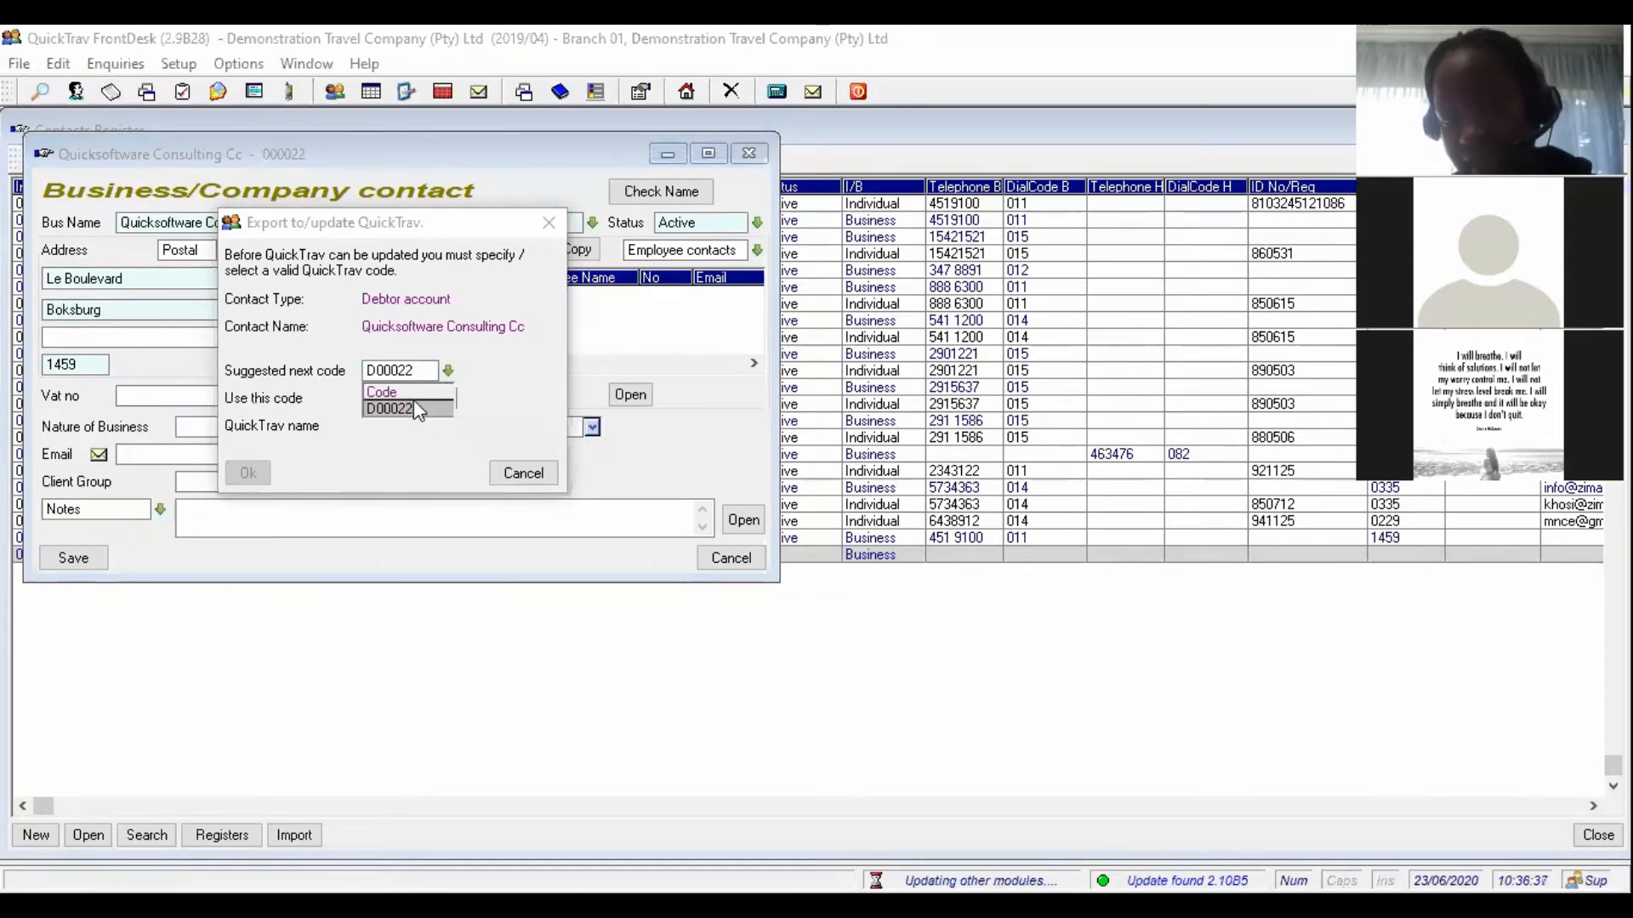
pyautogui.click(414, 408)
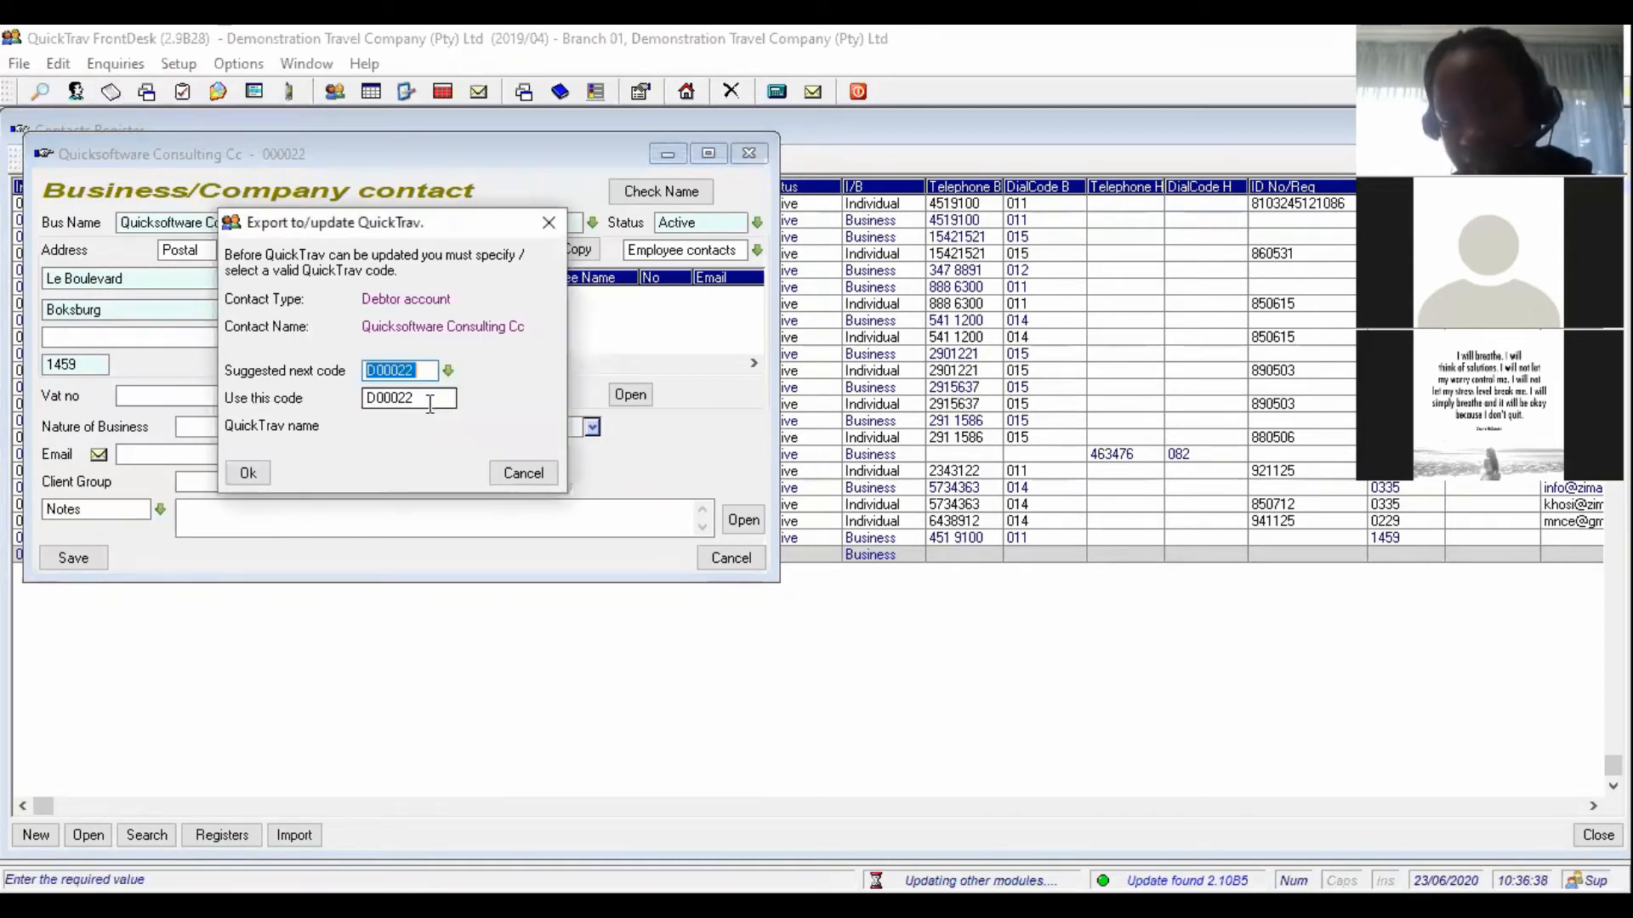
pyautogui.click(246, 474)
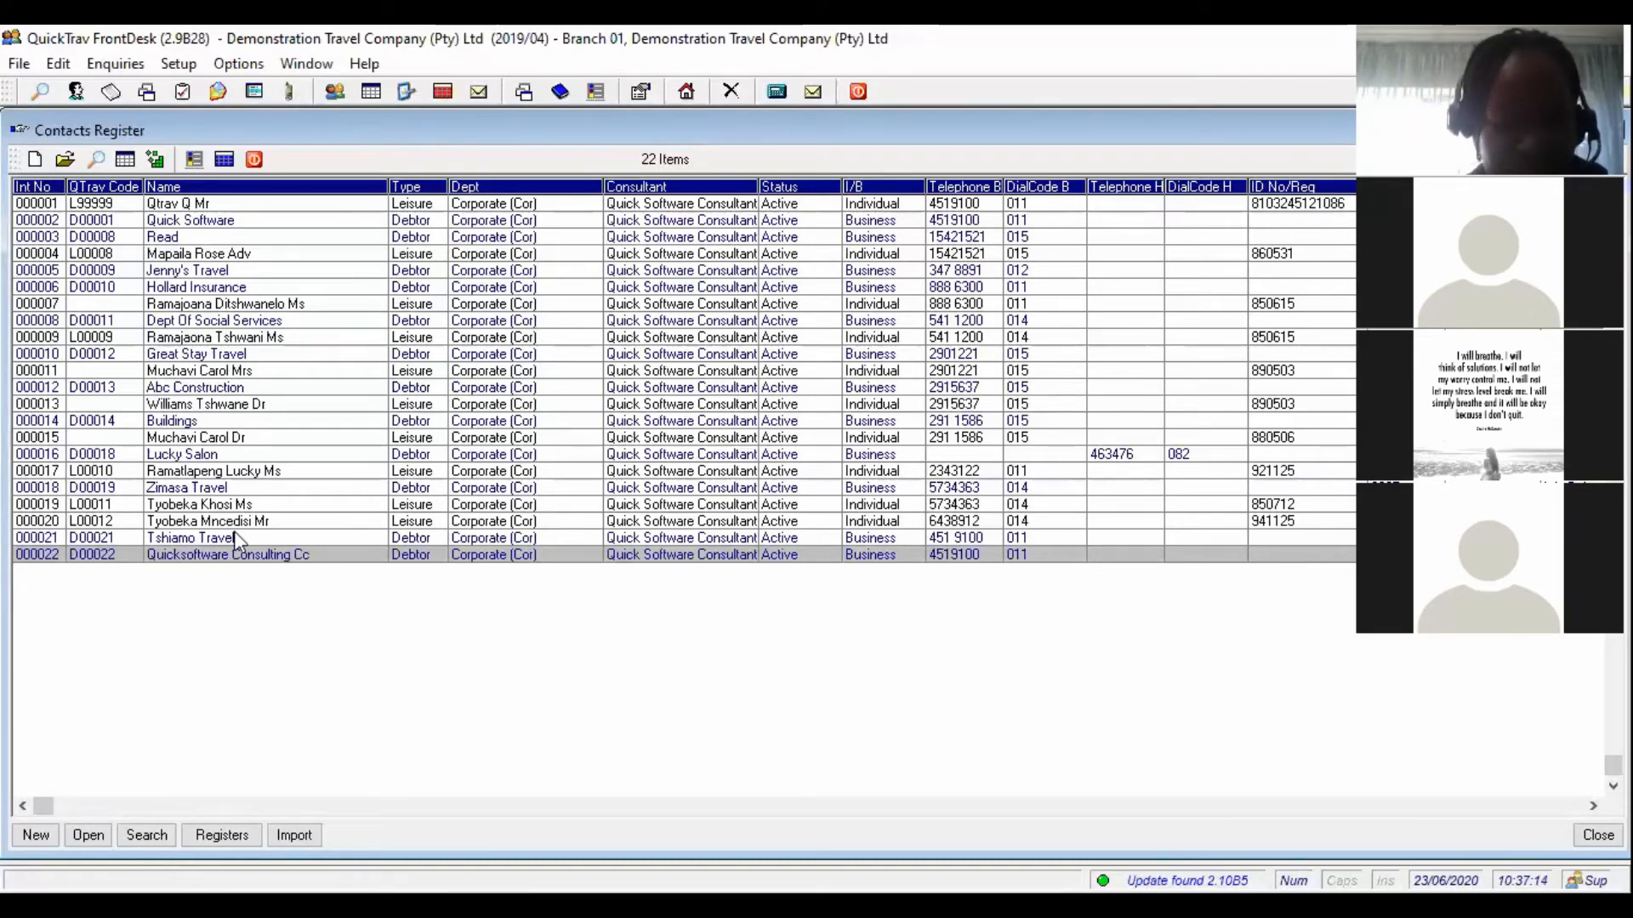
# - Review the Quicksoftware Consulting Cc record, select Tshiamo Travel, then start a new contact
pyautogui.doubleClick(37, 560)
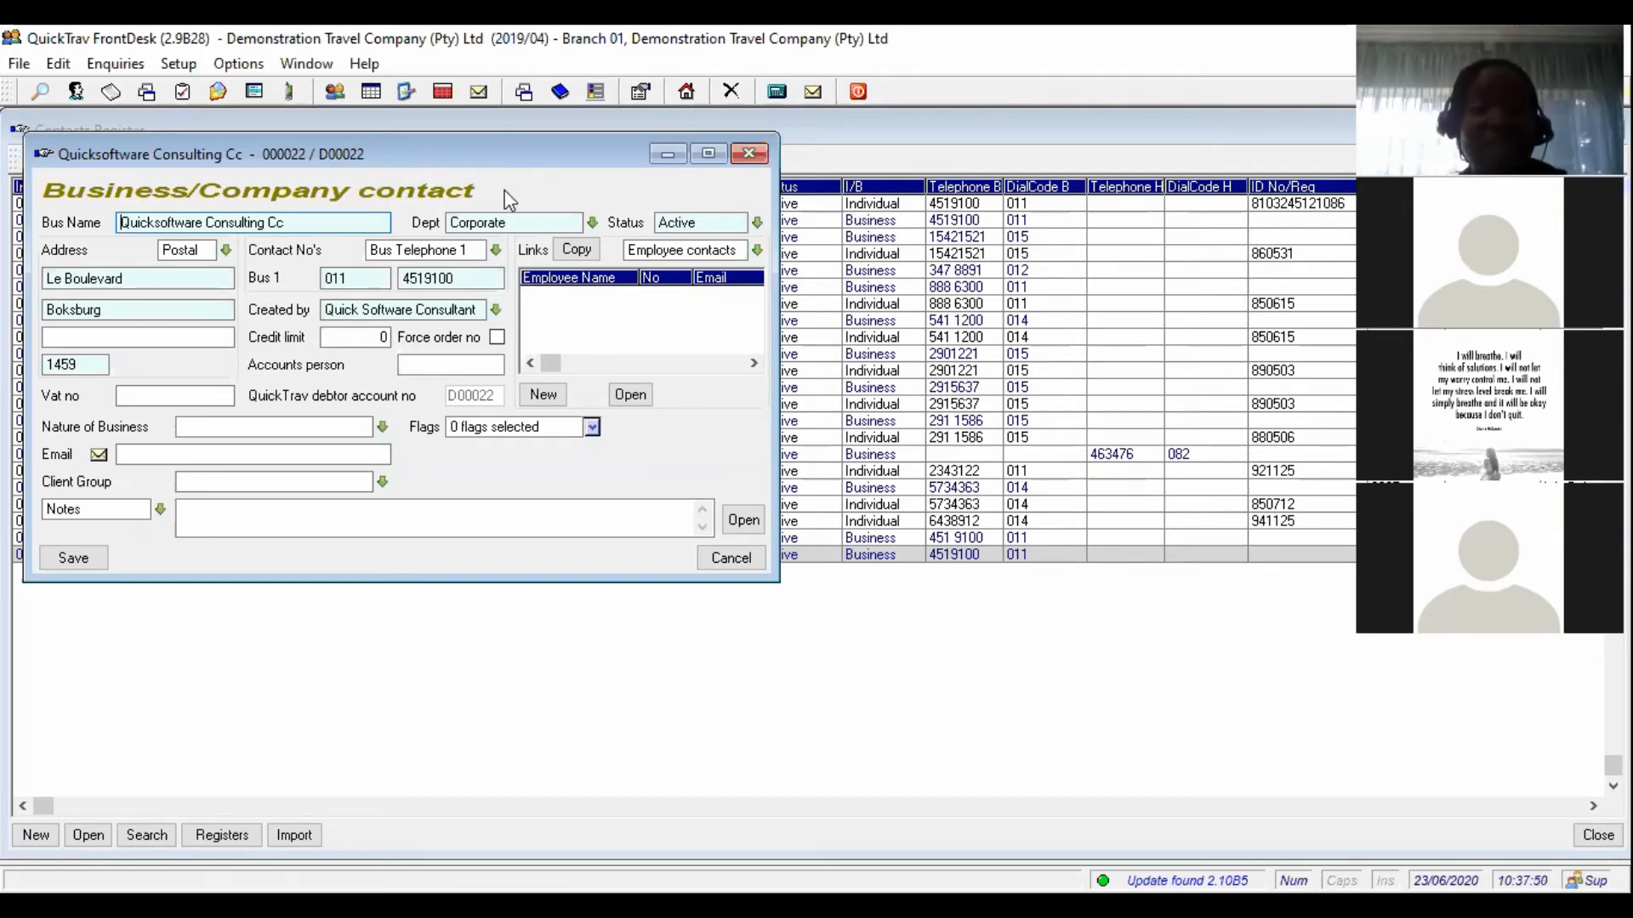
pyautogui.click(749, 154)
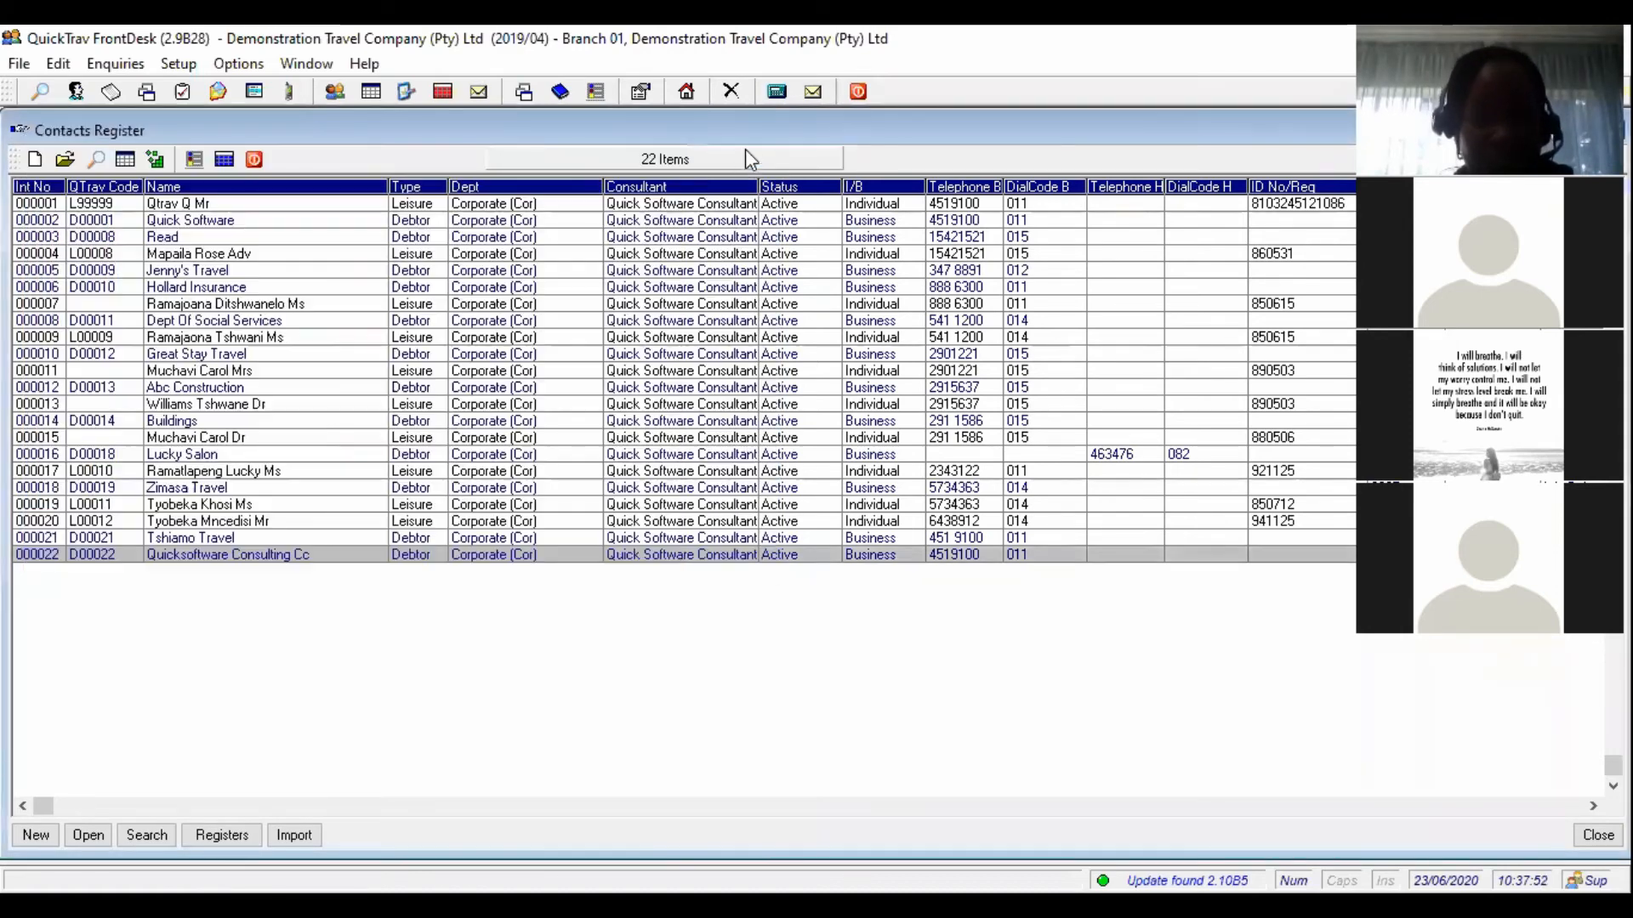
pyautogui.click(101, 542)
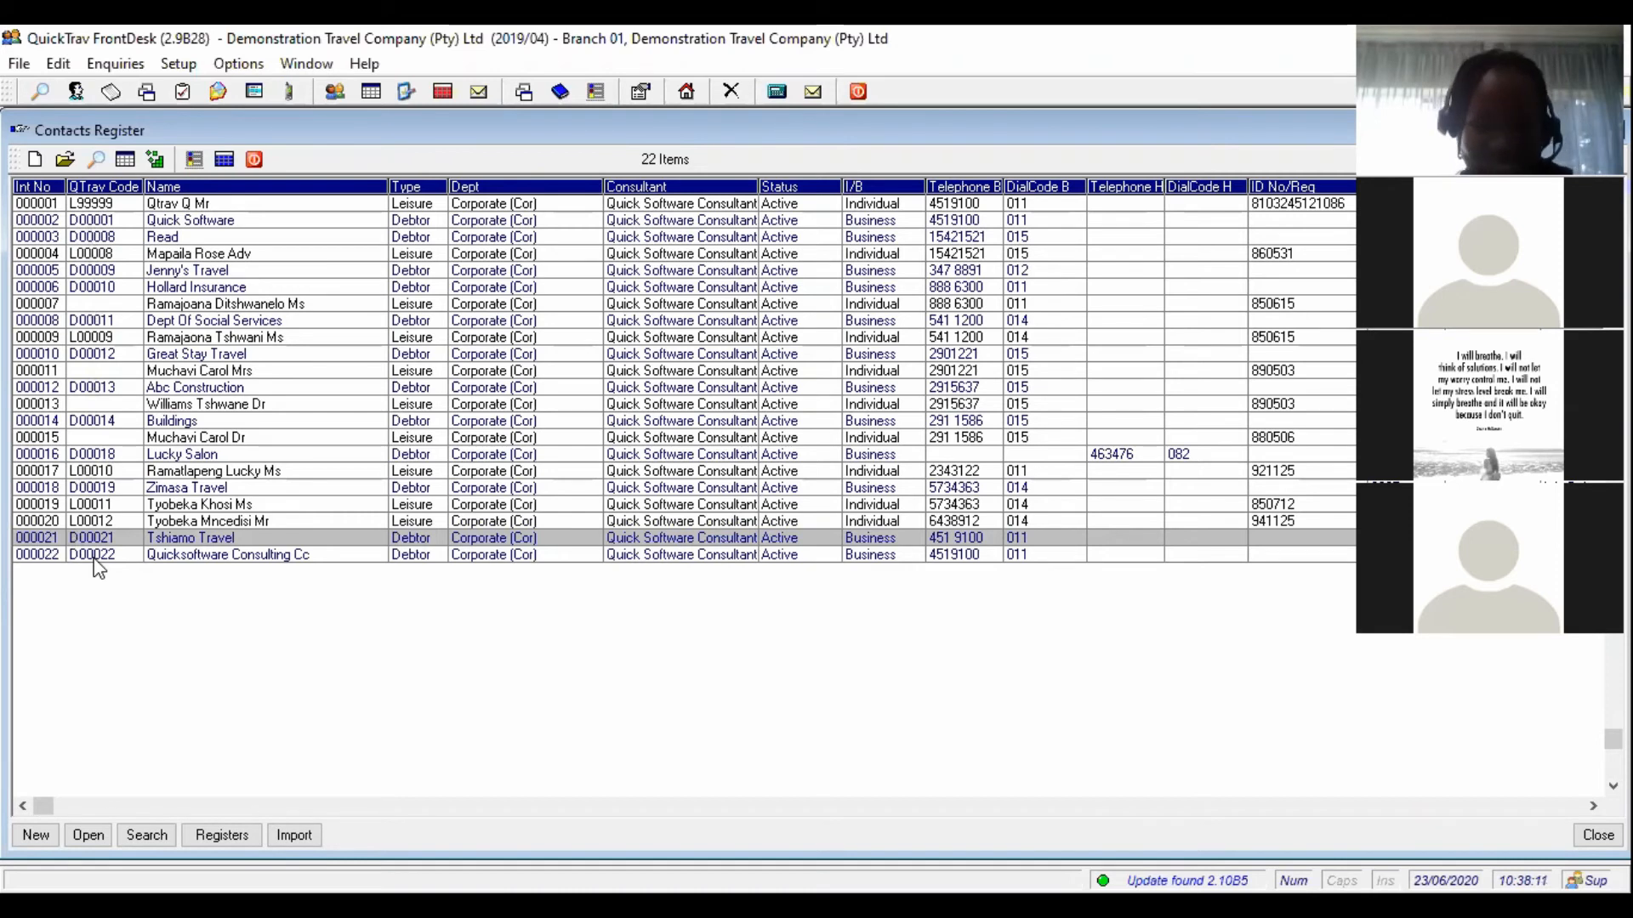
pyautogui.click(910, 145)
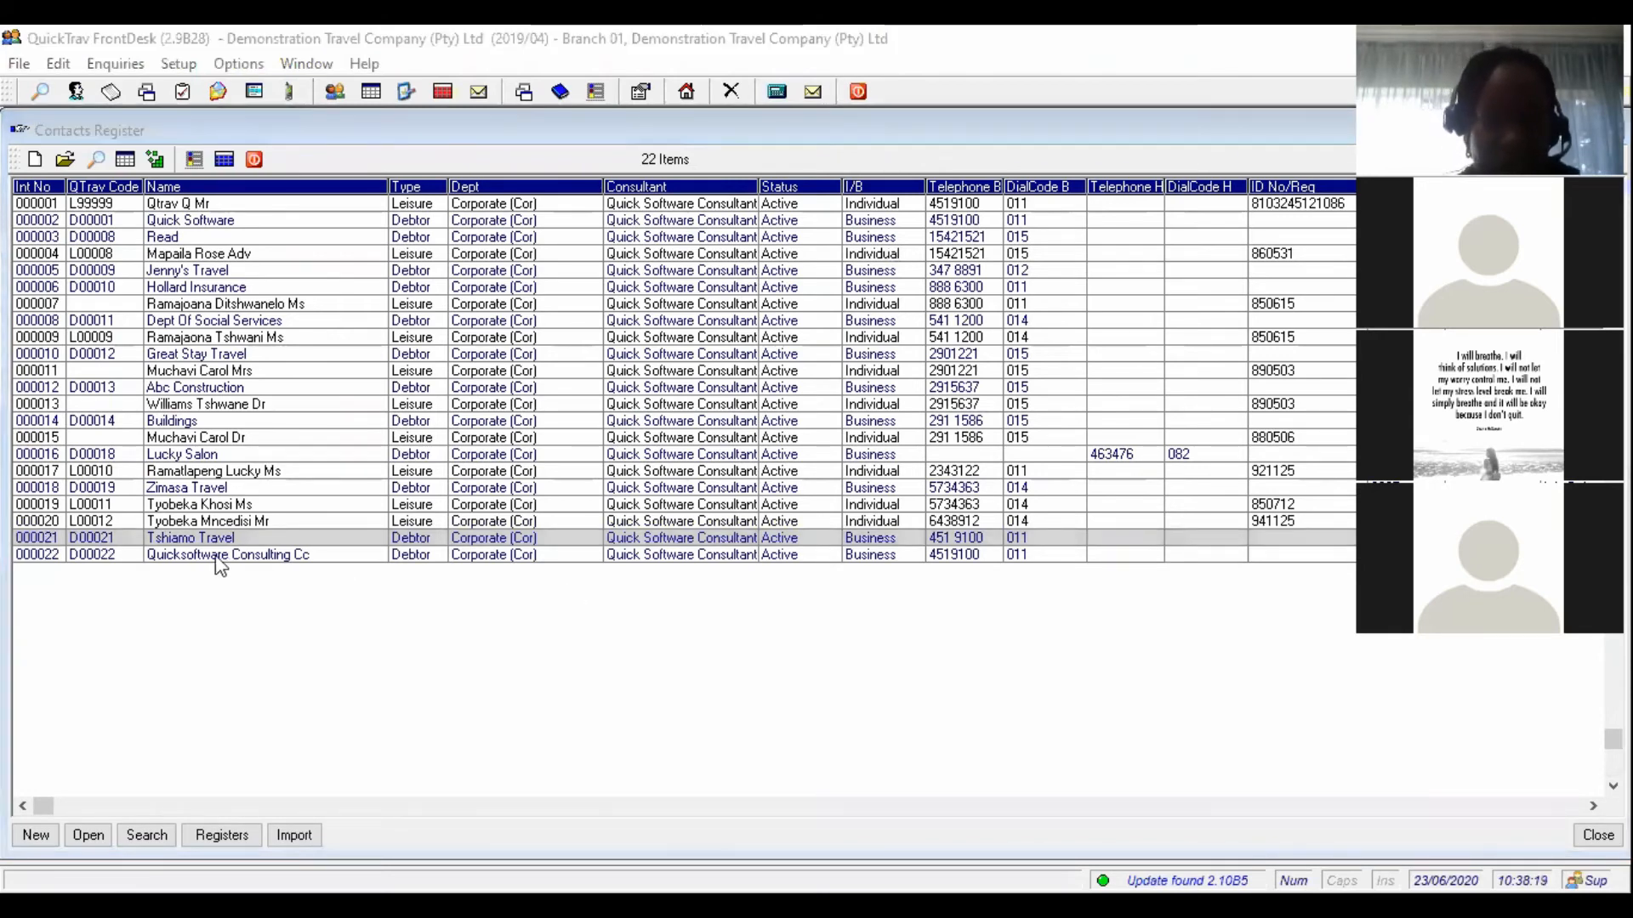
pyautogui.click(36, 838)
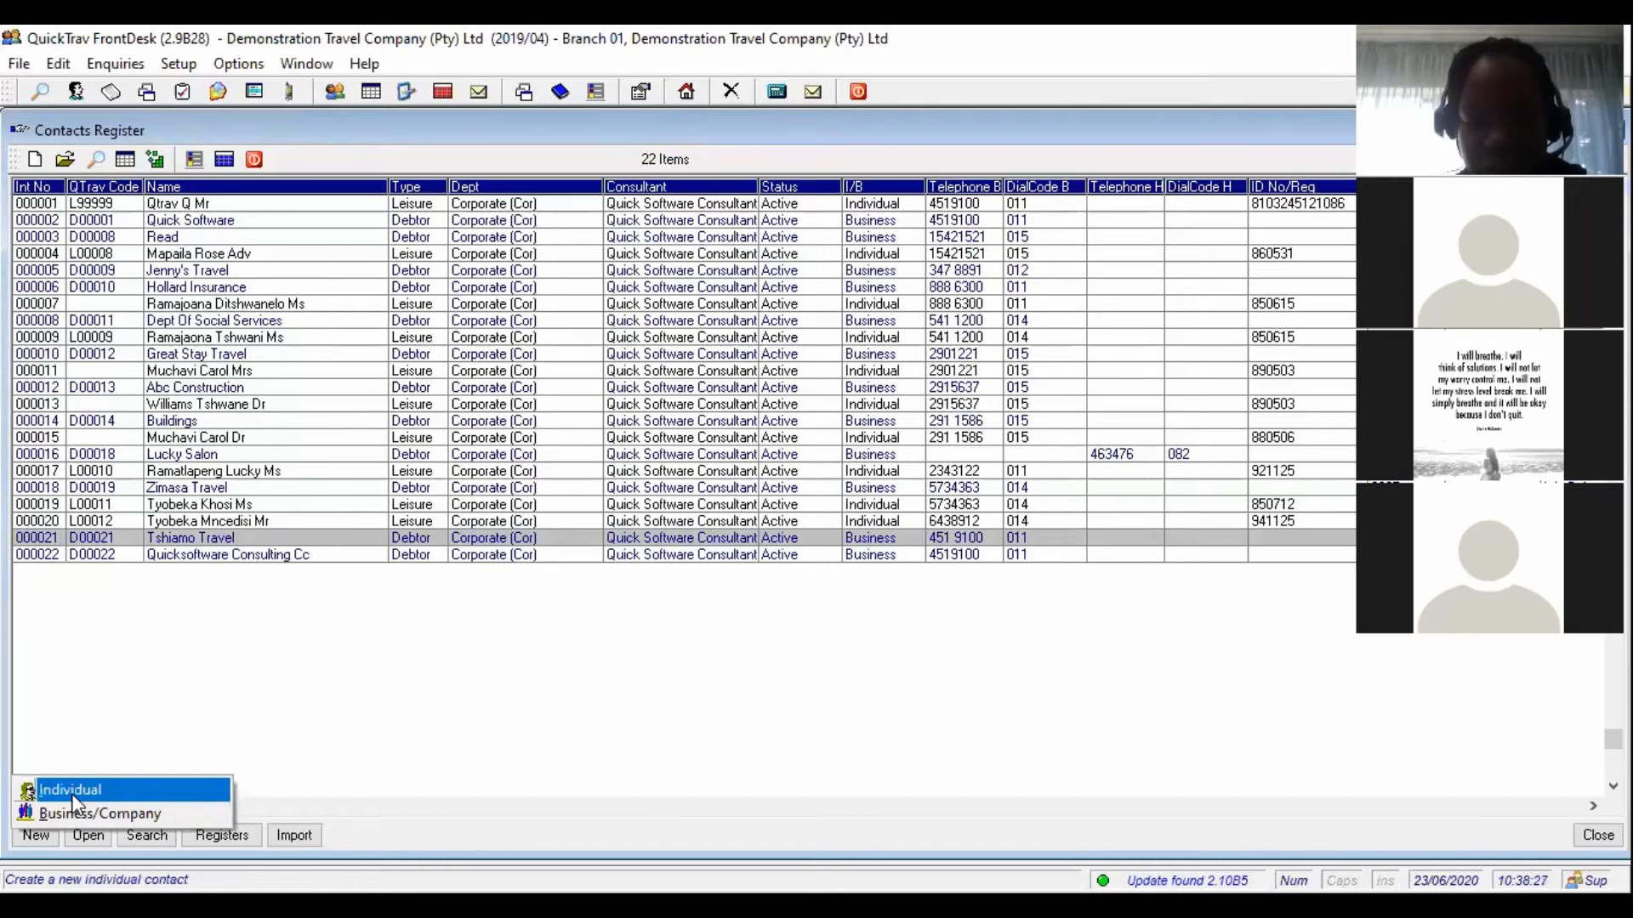
# - Create a new individual contact with the client's surname, first name and title Mrs
pyautogui.click(71, 794)
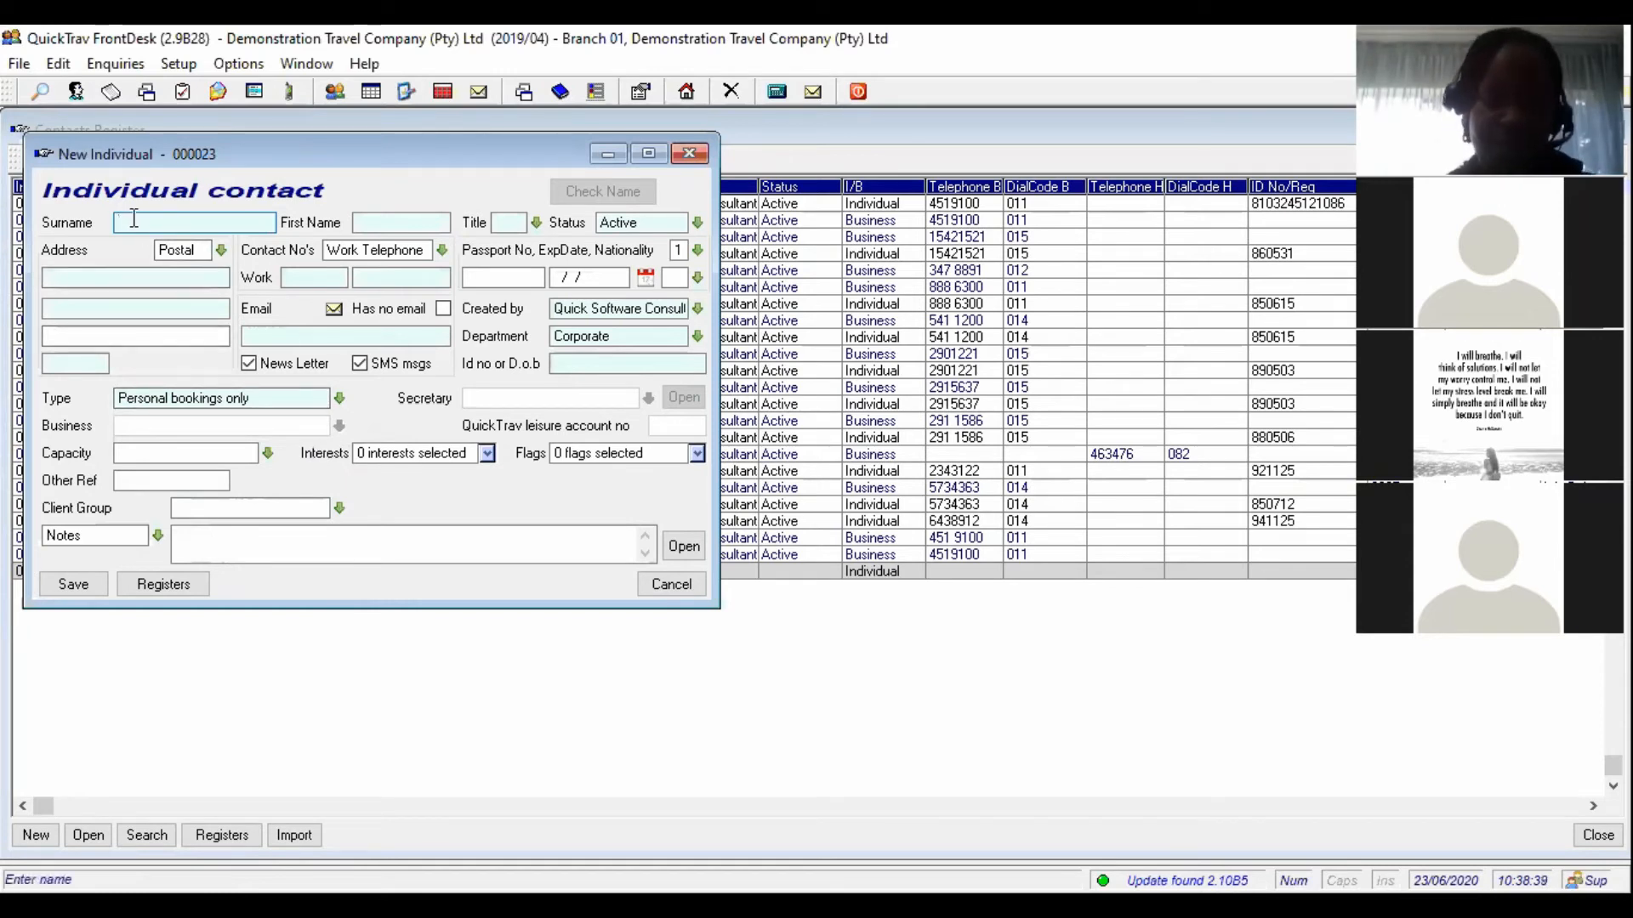
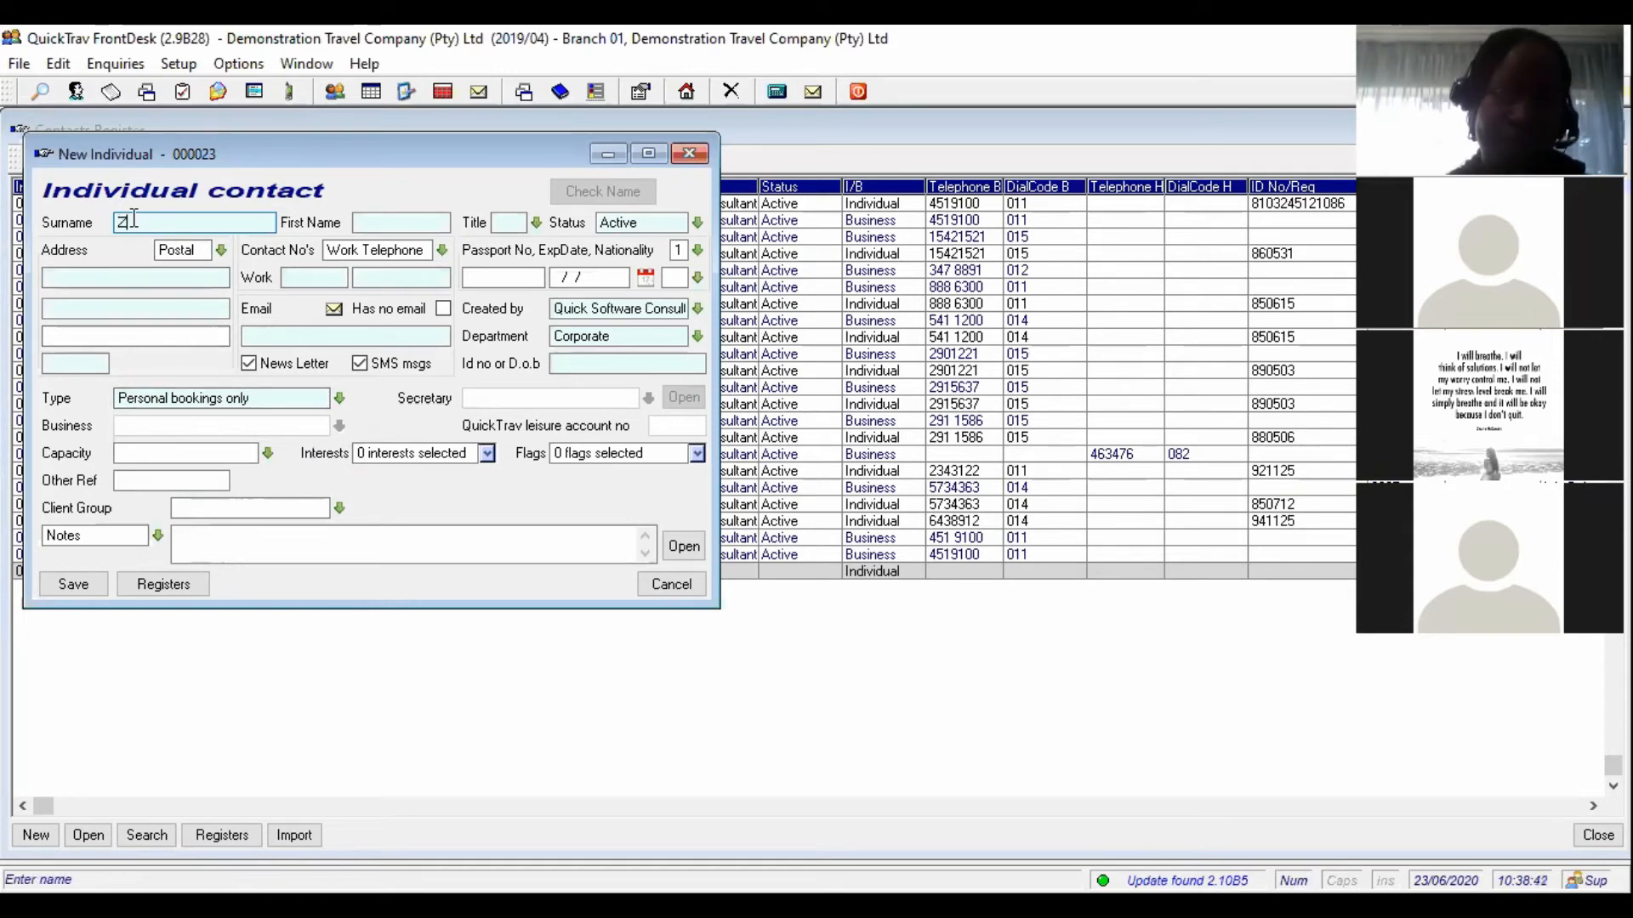
pyautogui.press('Tab')
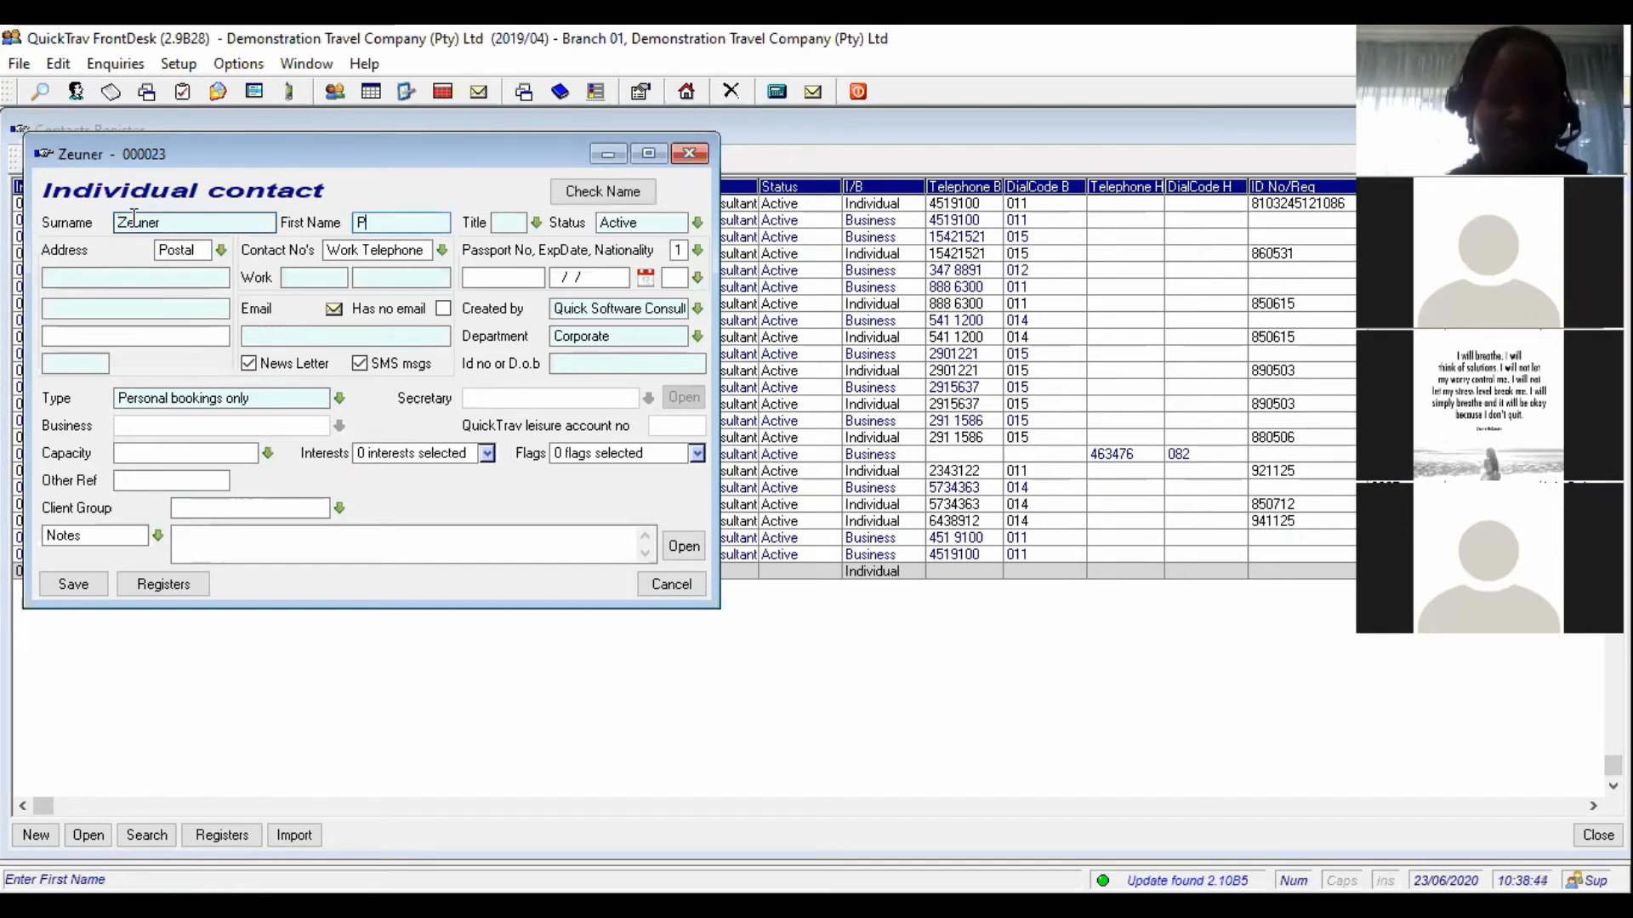
pyautogui.press('Tab')
pyautogui.write('Mrs')
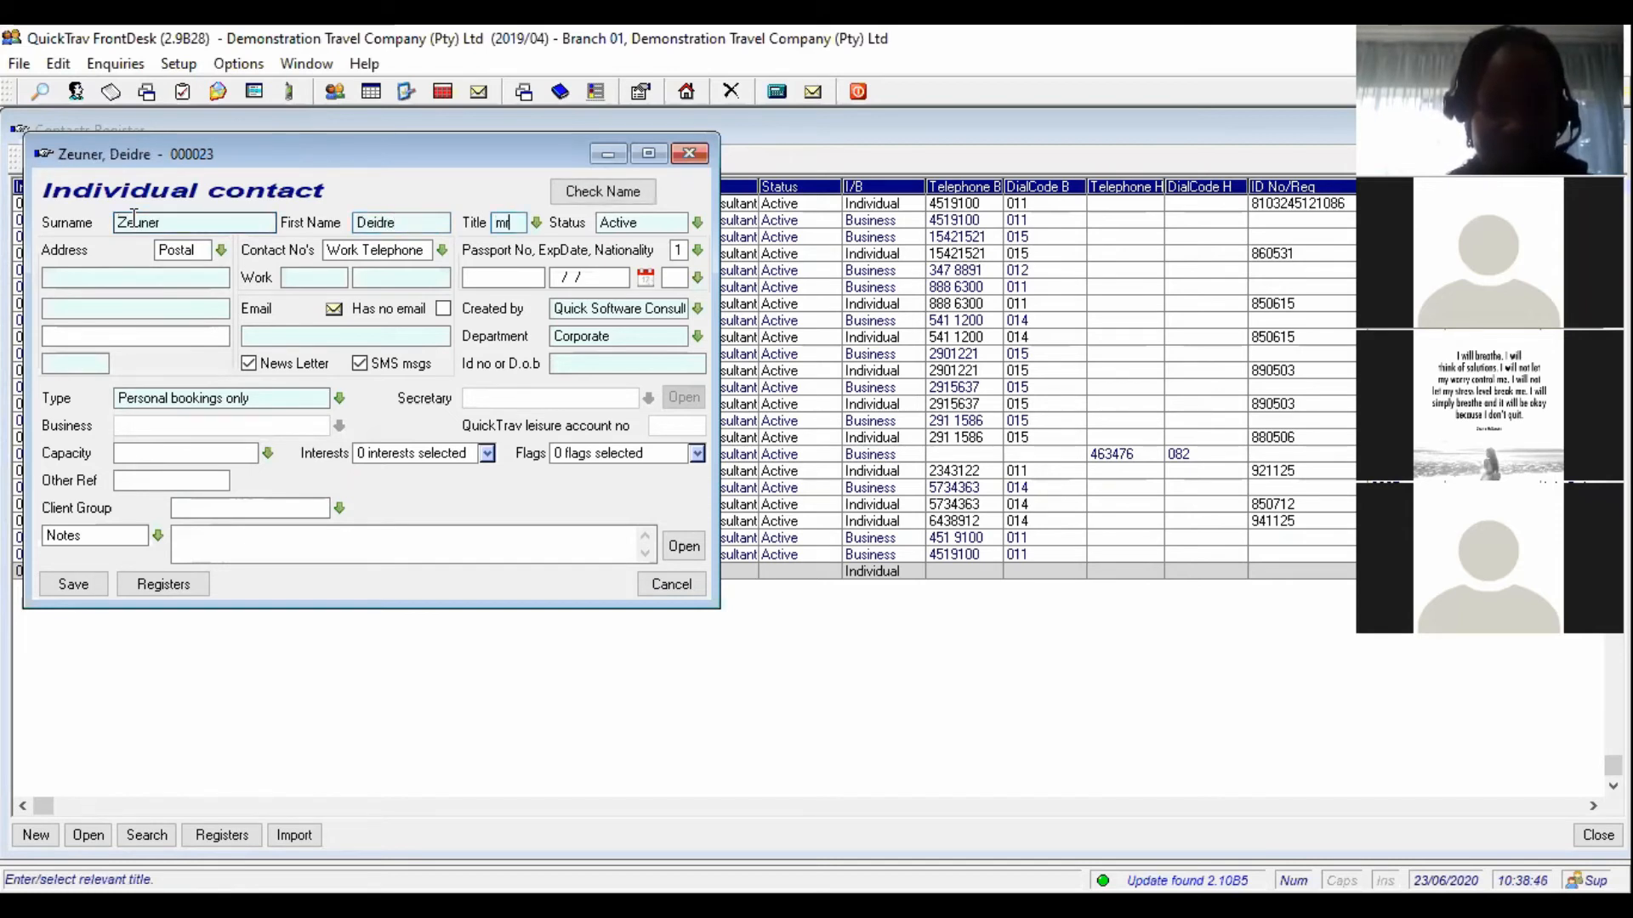
# - Enter the client's postal address, area code and work telephone number
pyautogui.press('Tab')
pyautogui.press('Tab')
pyautogui.press('Tab')
pyautogui.press('Tab')
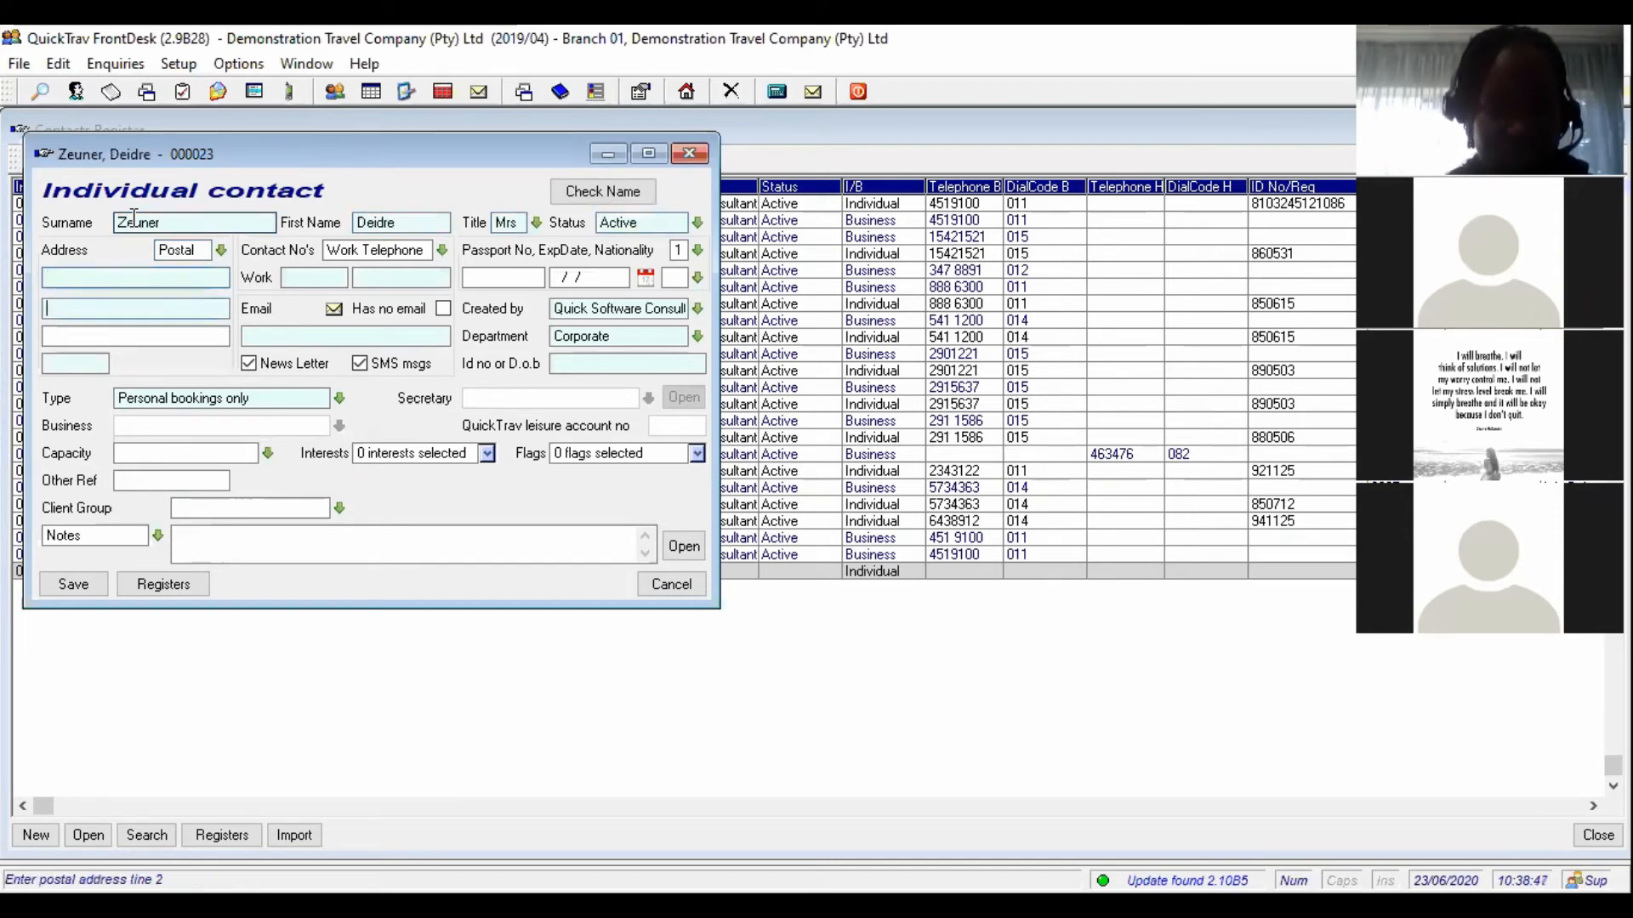
pyautogui.hotkey('shift', 'Tab')
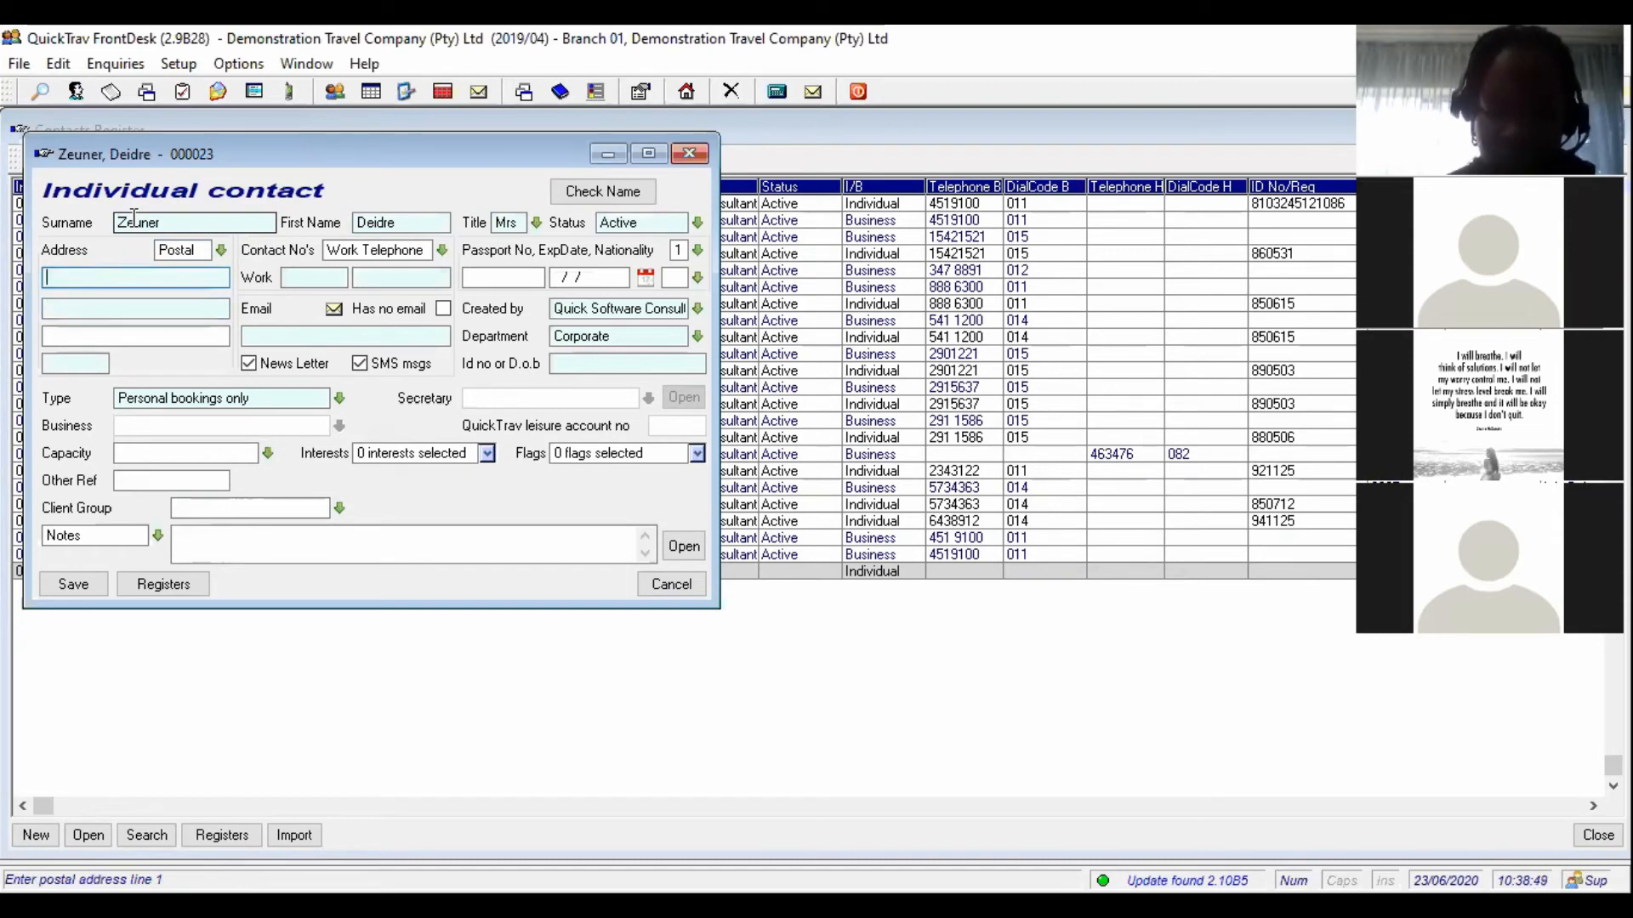
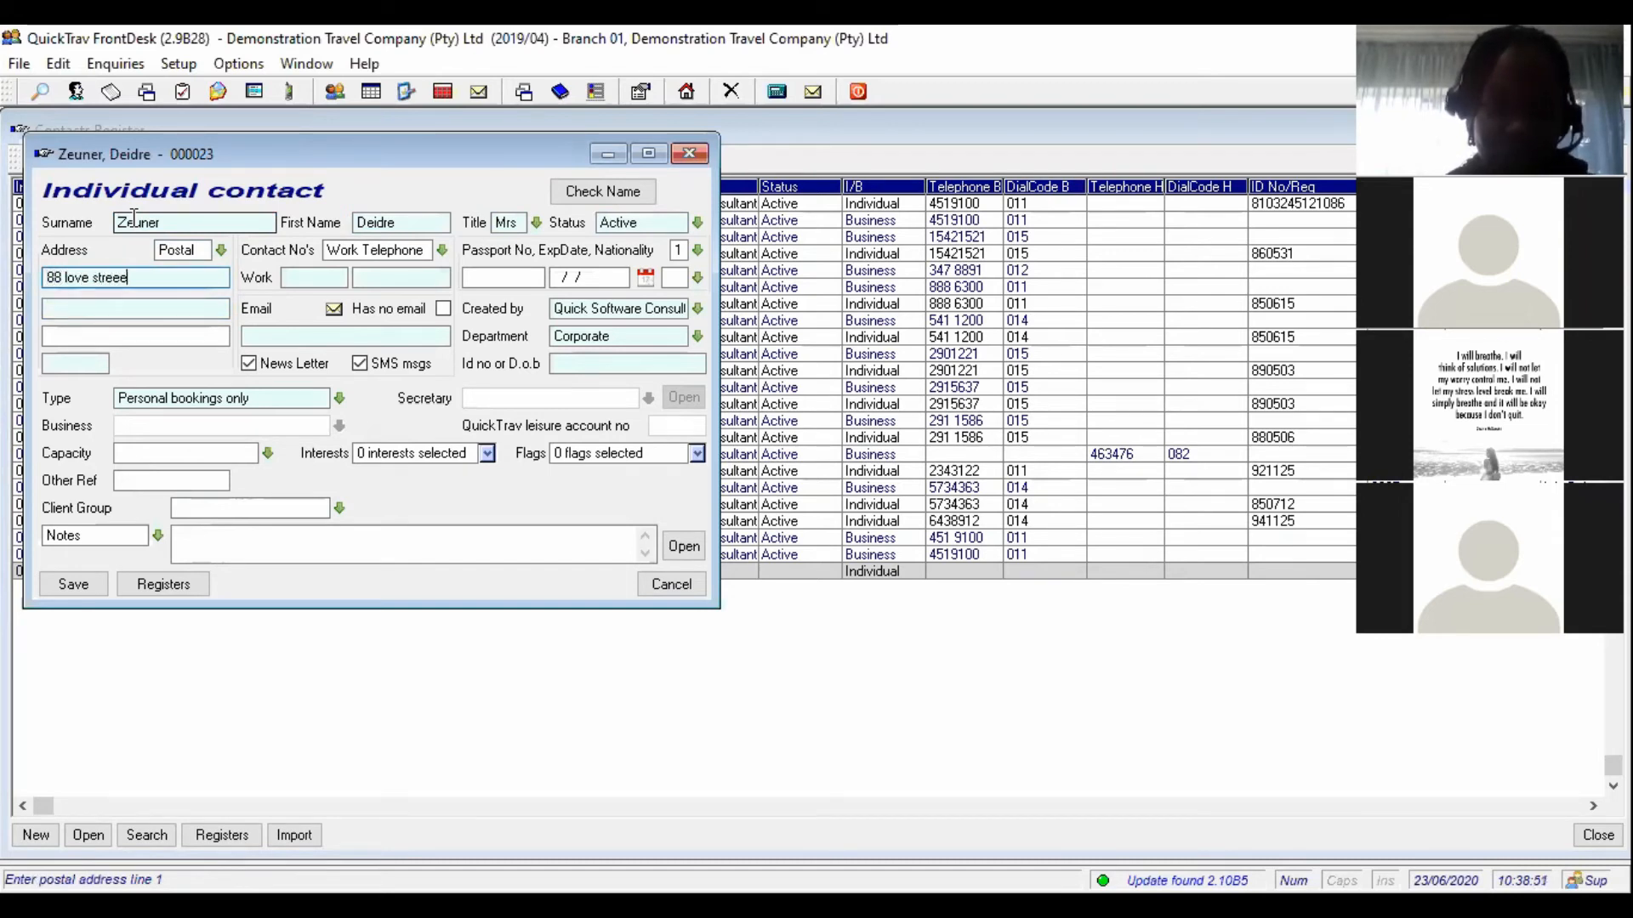
pyautogui.press('Tab')
pyautogui.write('Rynfield')
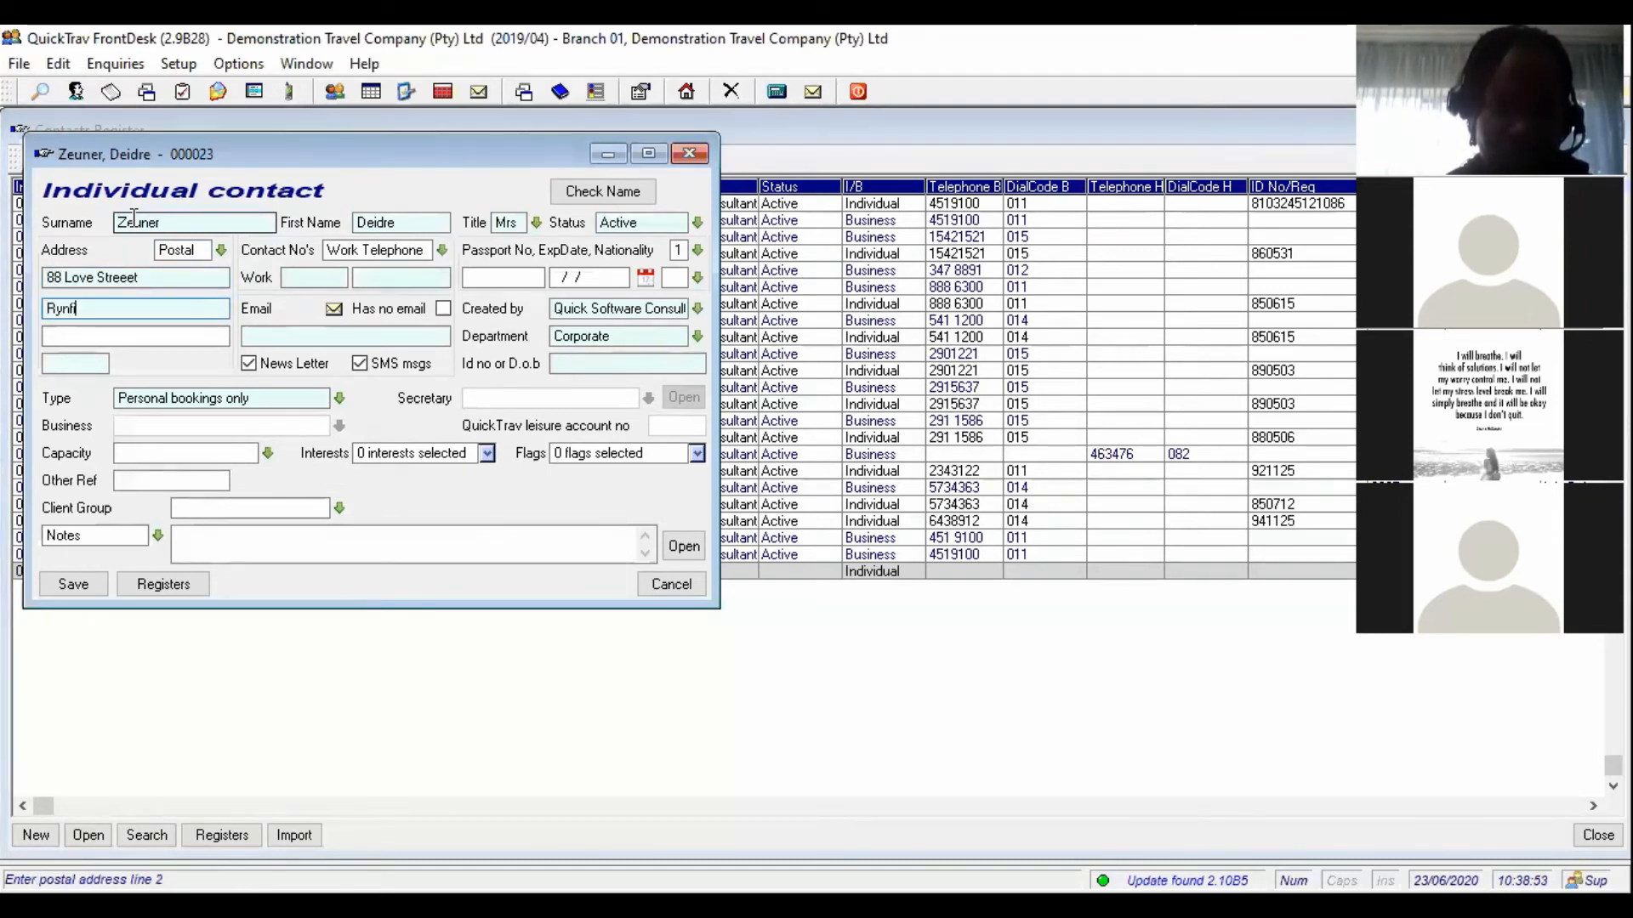
pyautogui.press('Tab')
pyautogui.press('Tab')
pyautogui.write('1459')
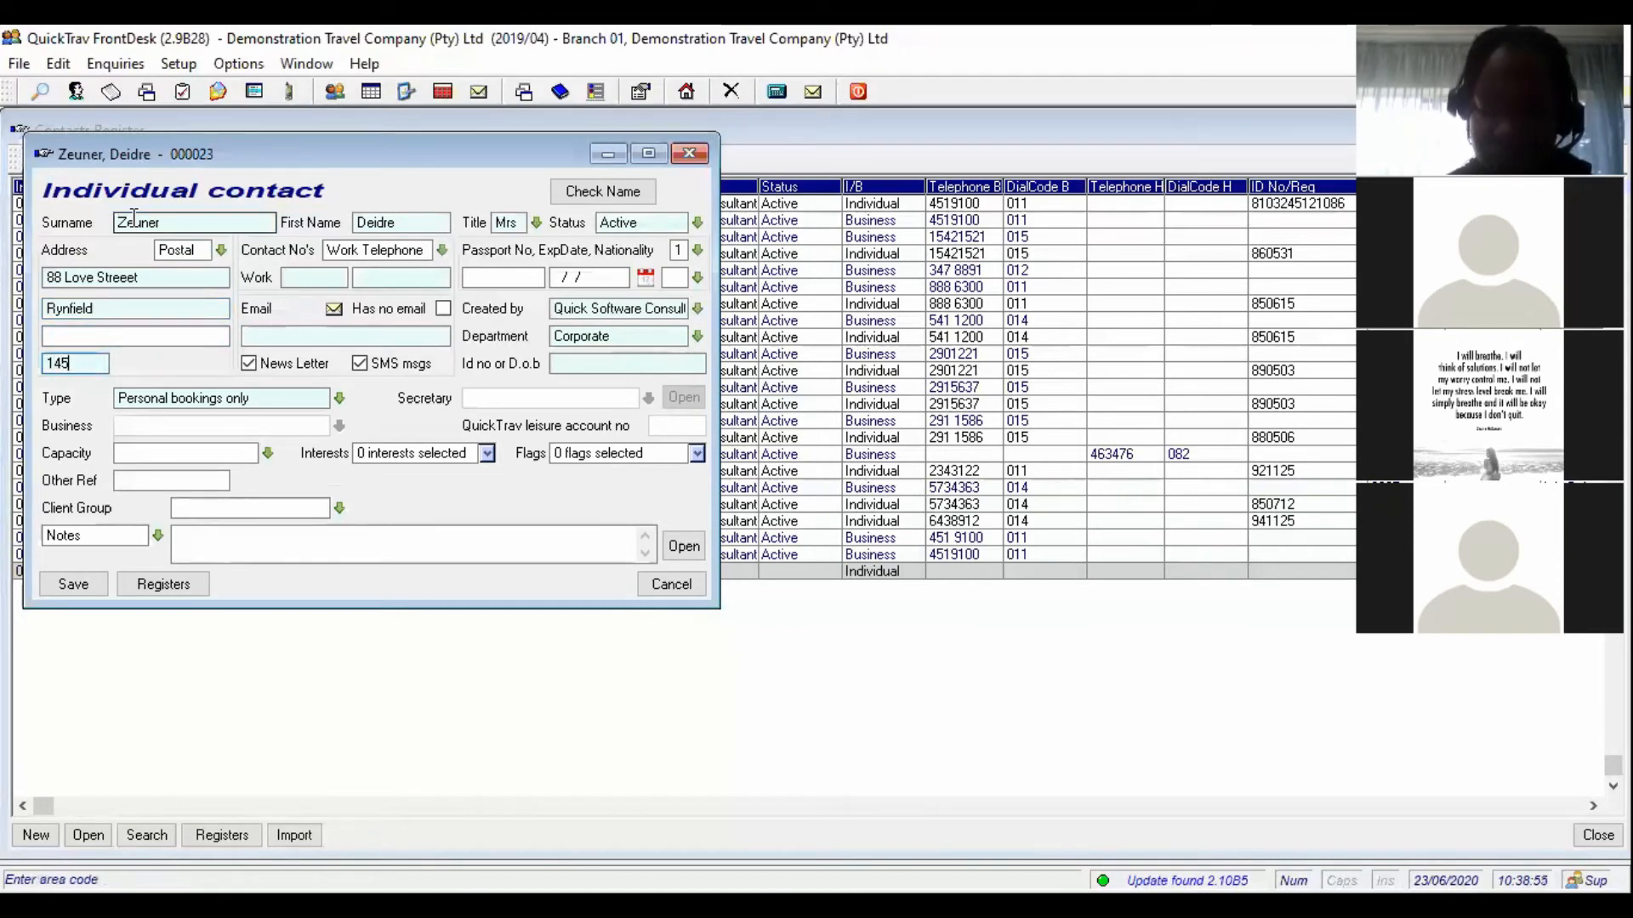
pyautogui.press('Tab')
pyautogui.press('Tab')
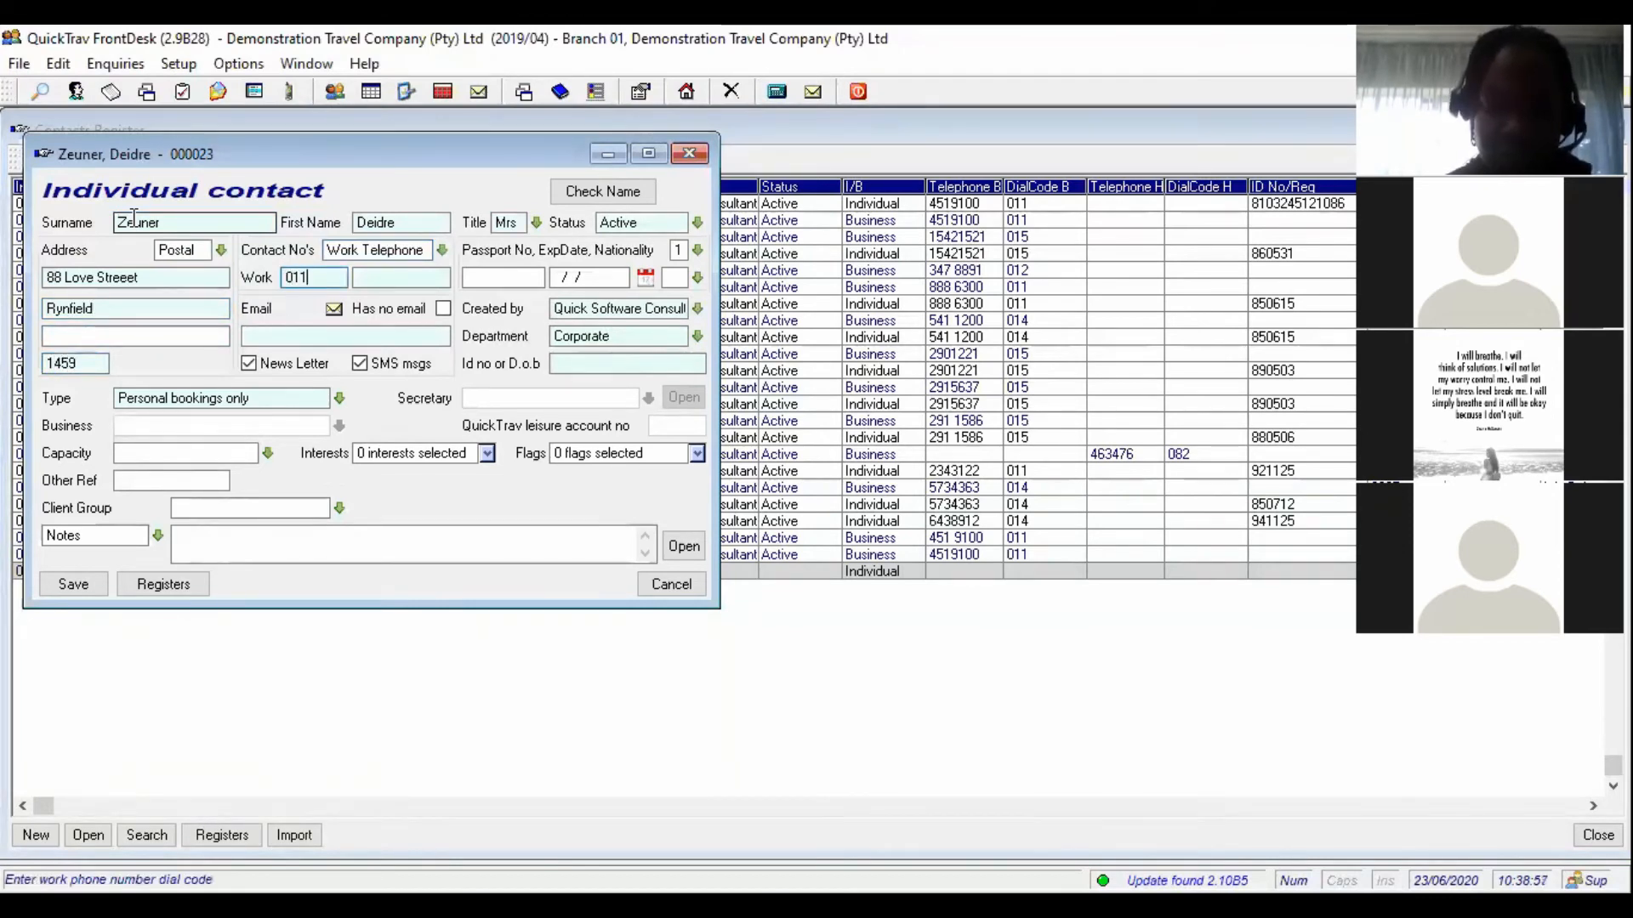
pyautogui.press('Tab')
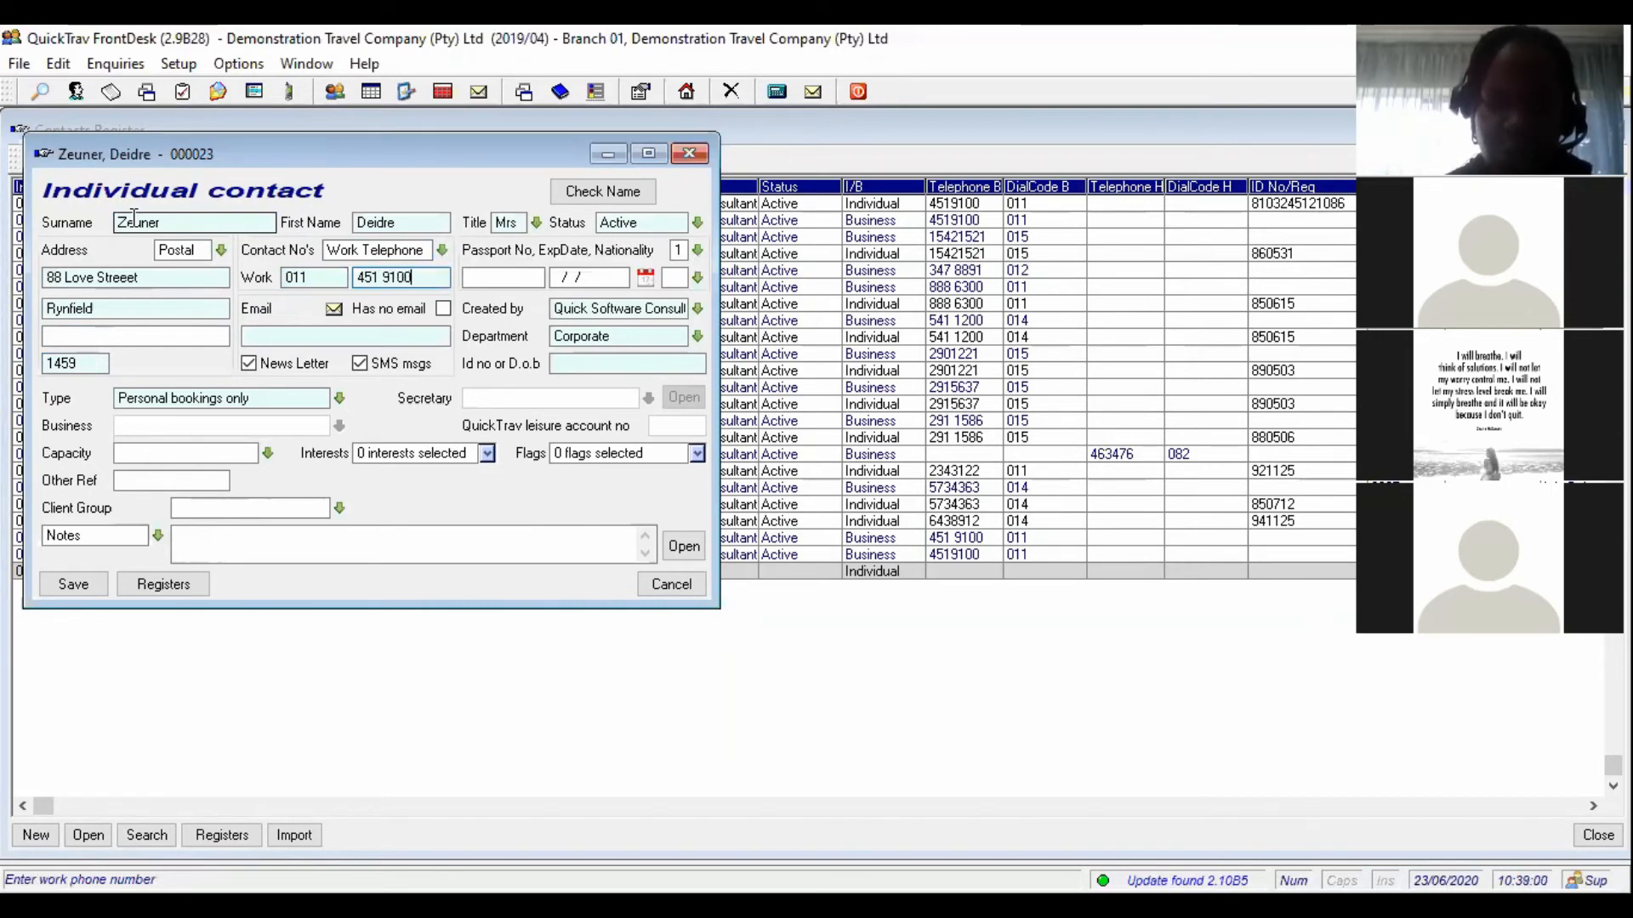
pyautogui.press('Tab')
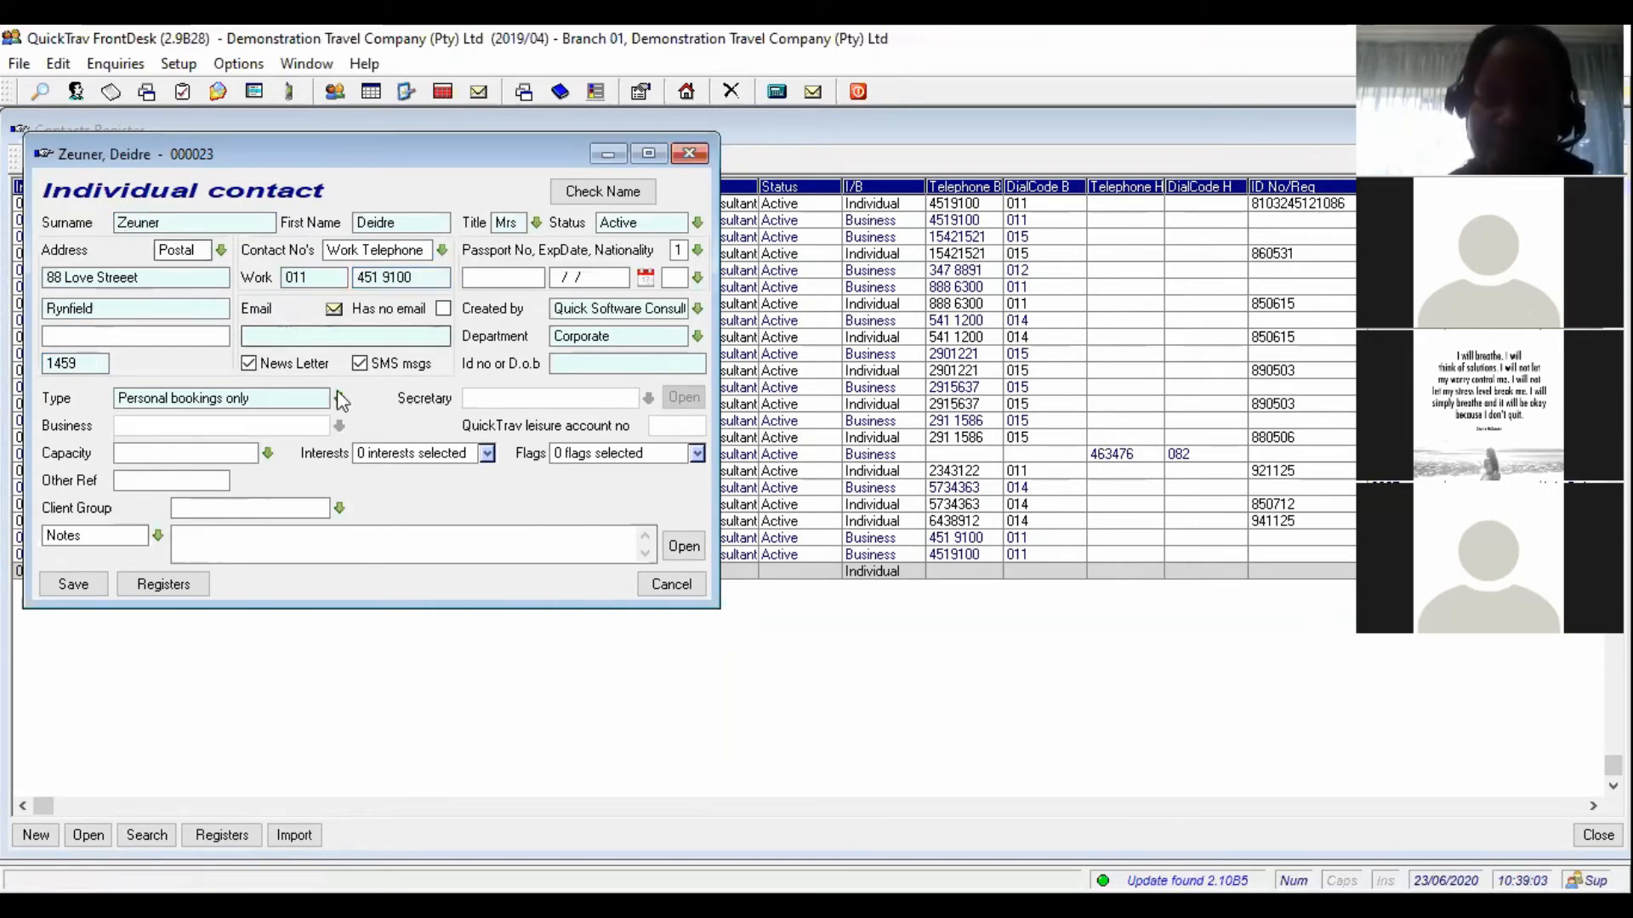
# - Mark the contact as having no email and enter the client's ID number
pyautogui.click(341, 338)
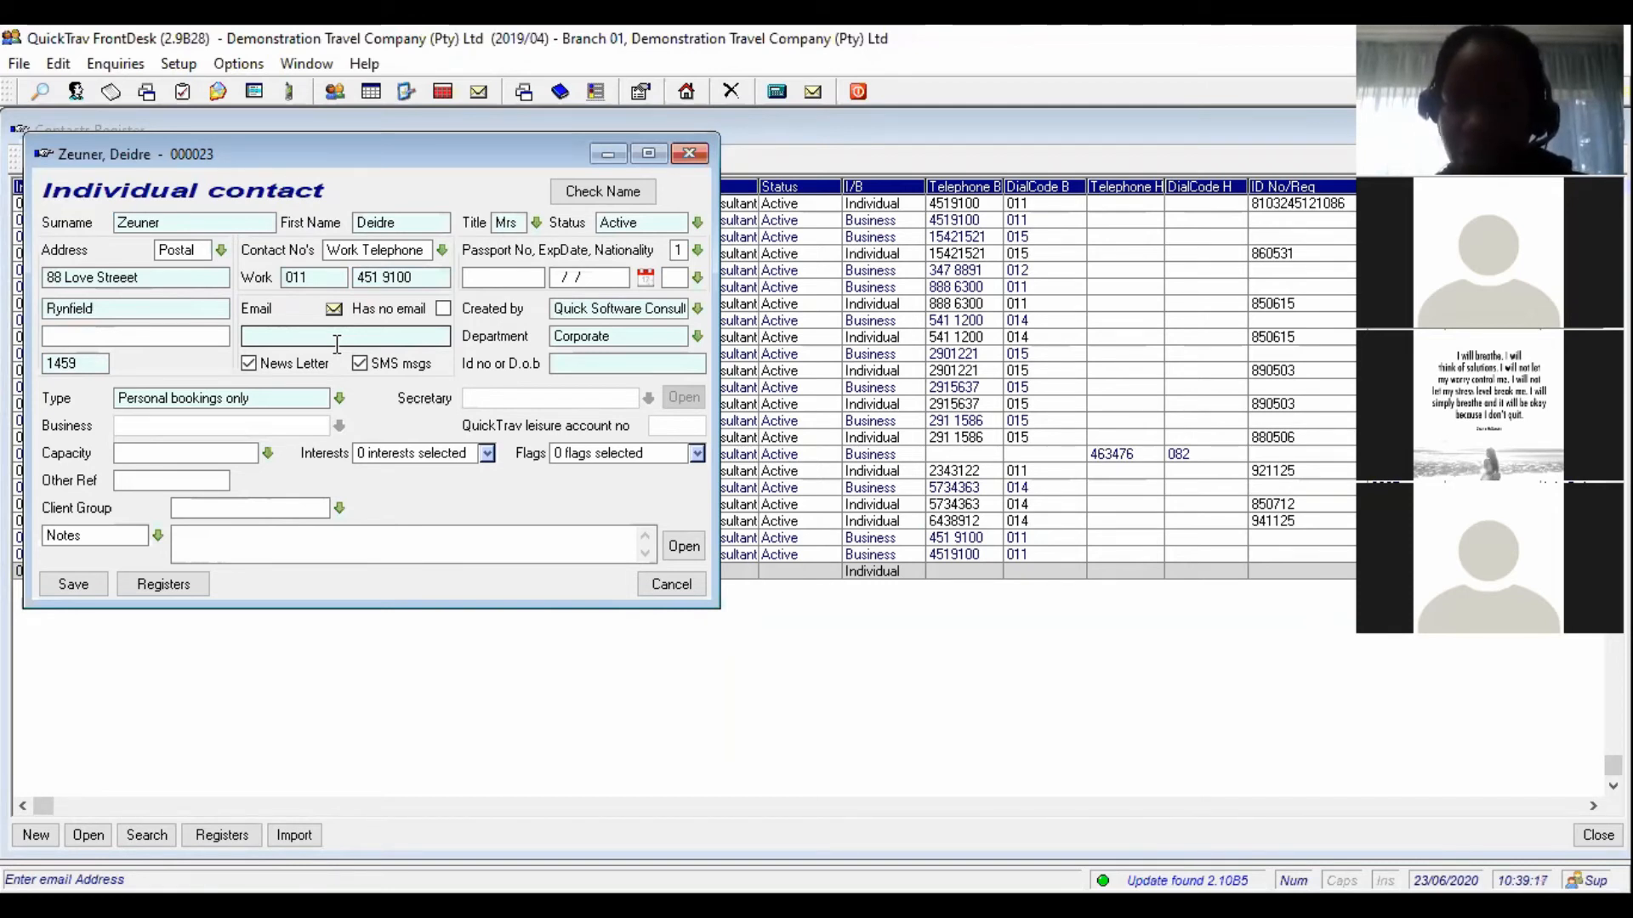
pyautogui.click(443, 308)
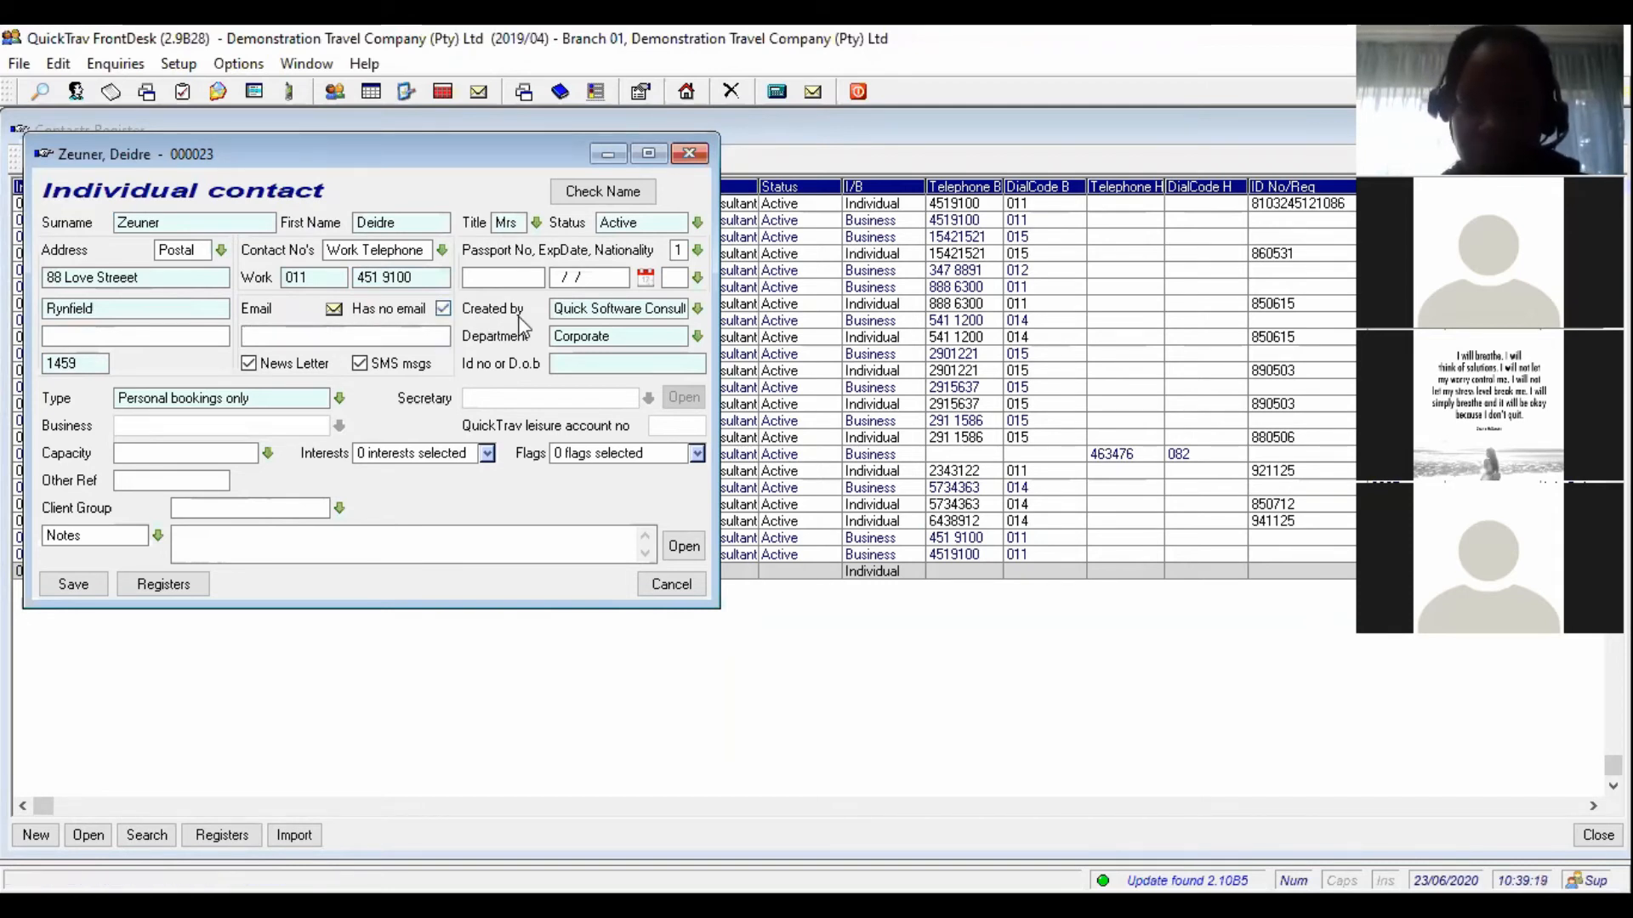
pyautogui.click(580, 366)
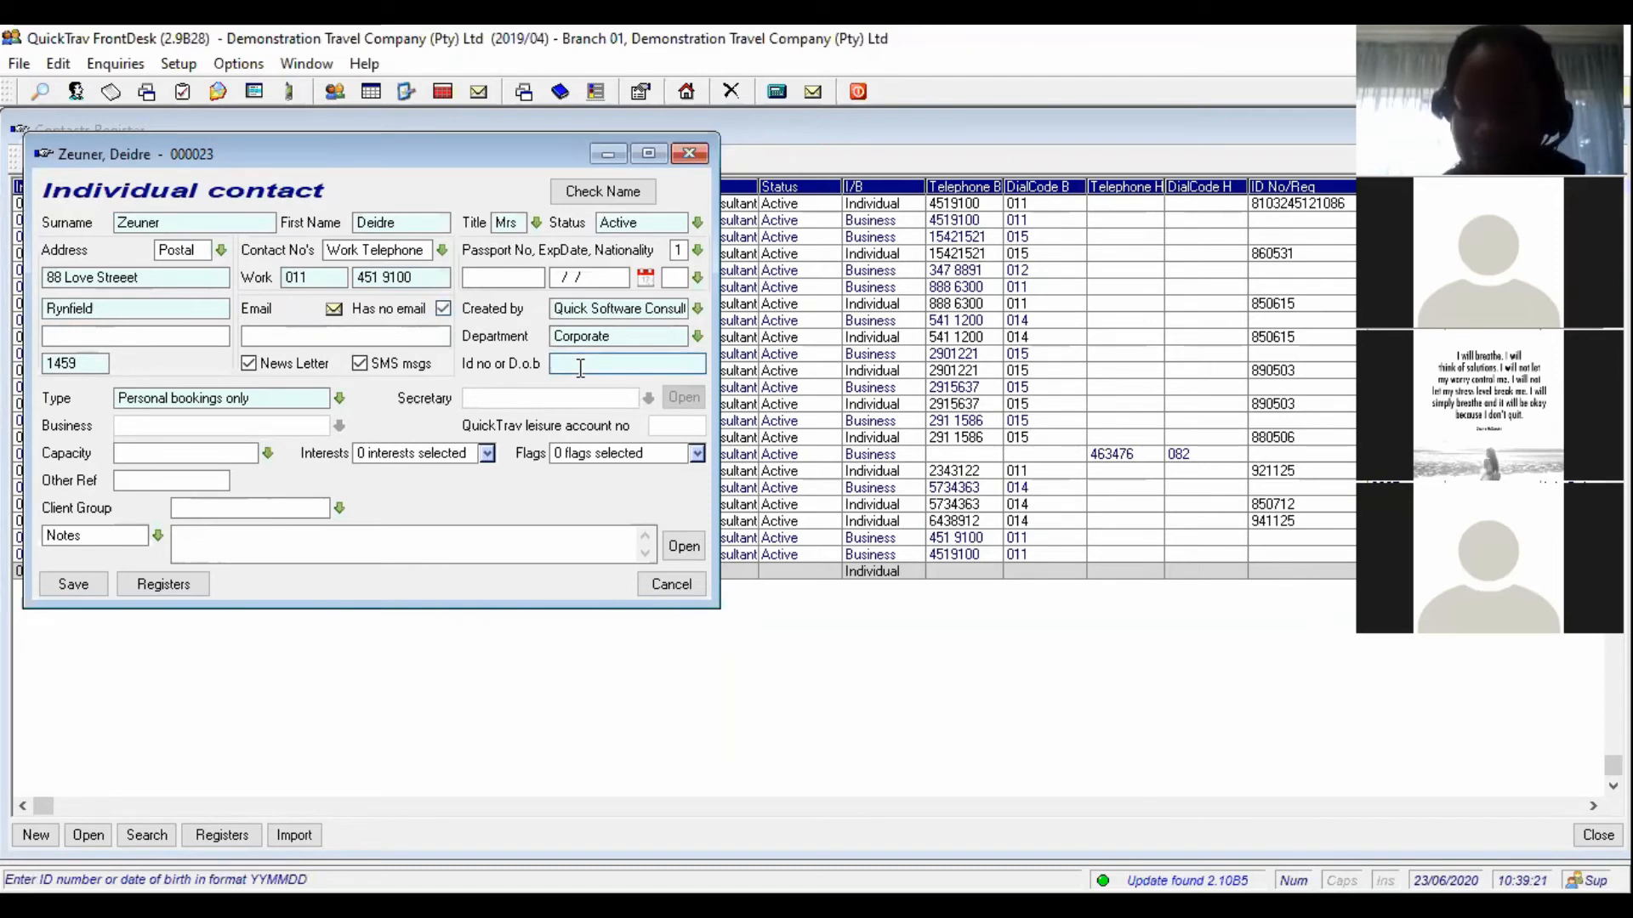
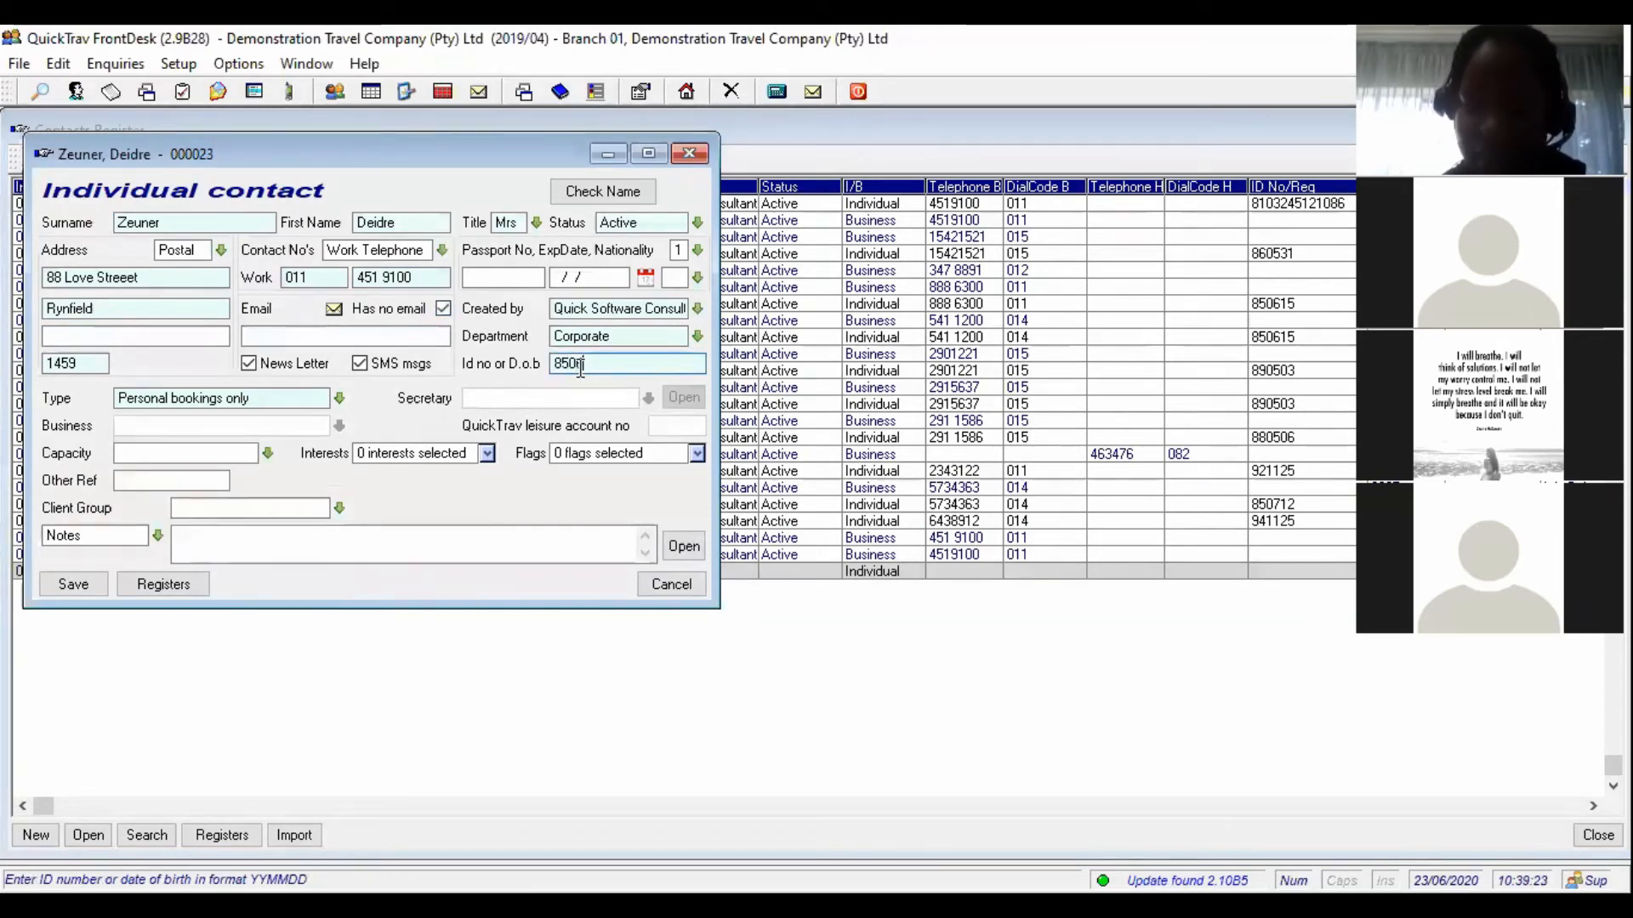
# - Save the new leisure contact and export it with the suggested QuickTrav account code
pyautogui.click(73, 586)
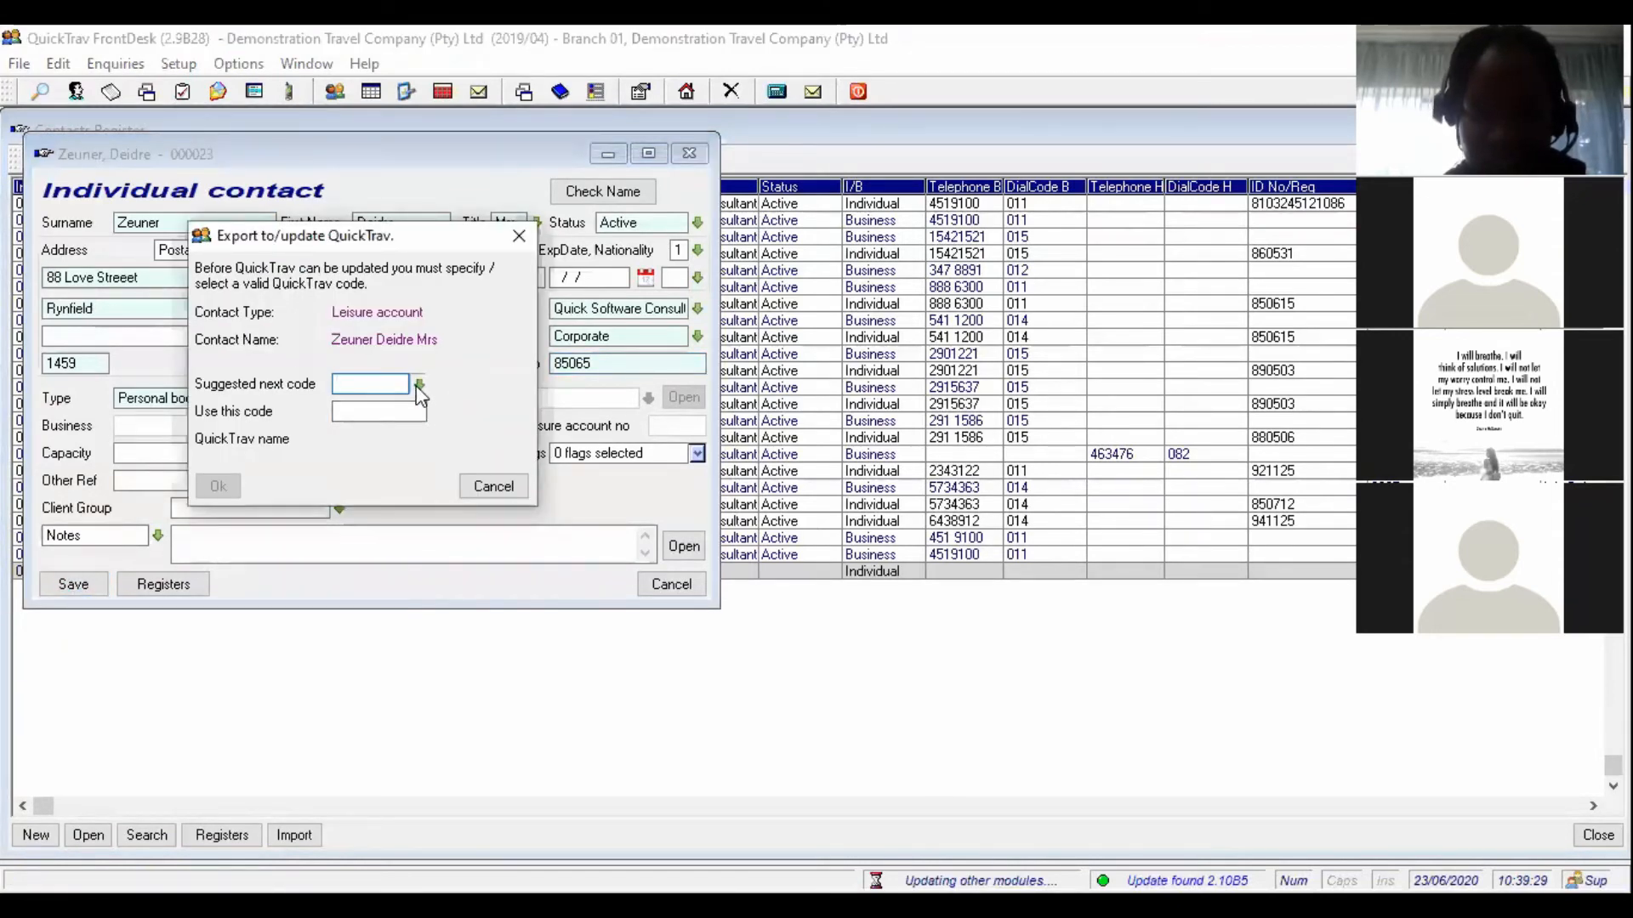
pyautogui.click(413, 414)
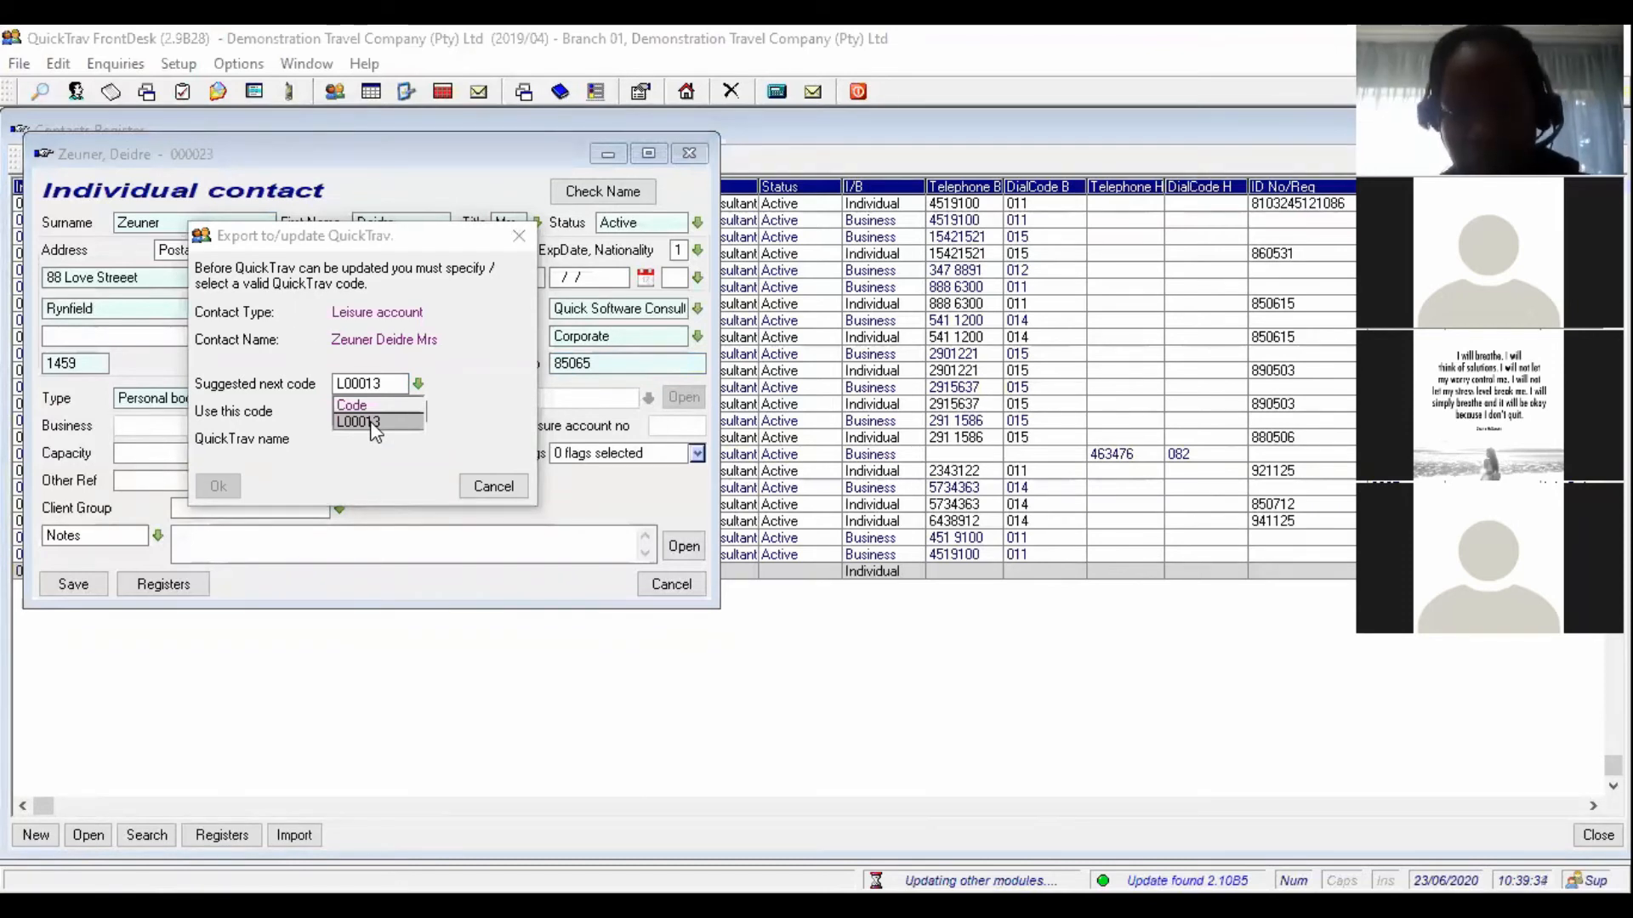
pyautogui.click(374, 422)
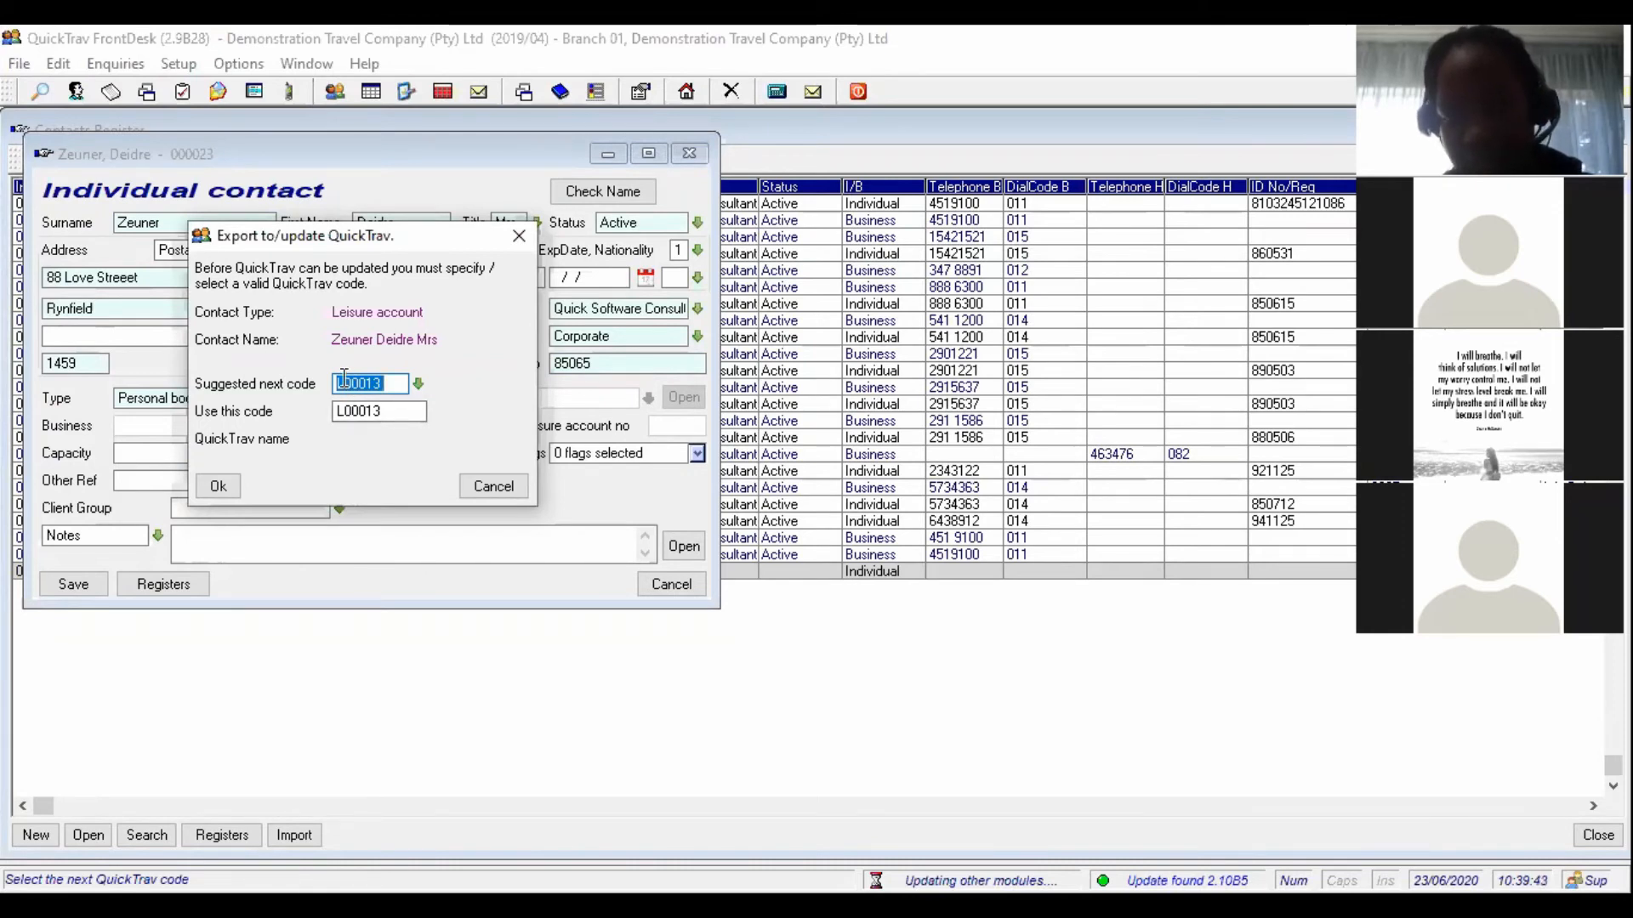
pyautogui.click(213, 491)
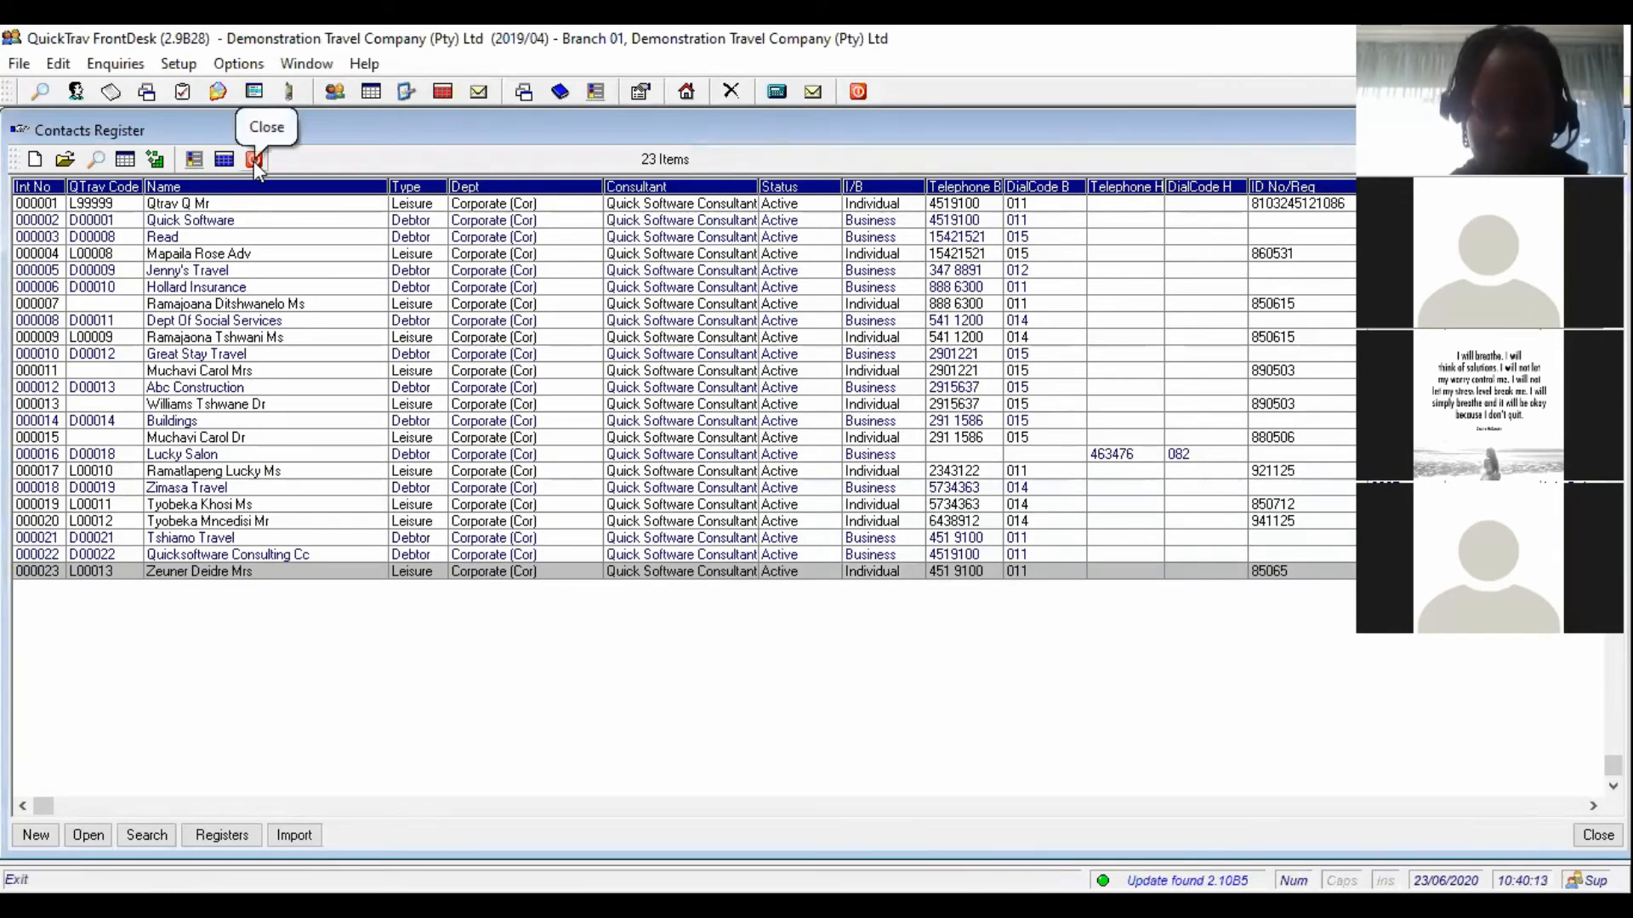
# - Bring up the Setup menu's Contacts/Clients submenu
pyautogui.click(178, 64)
pyautogui.moveTo(273, 155)
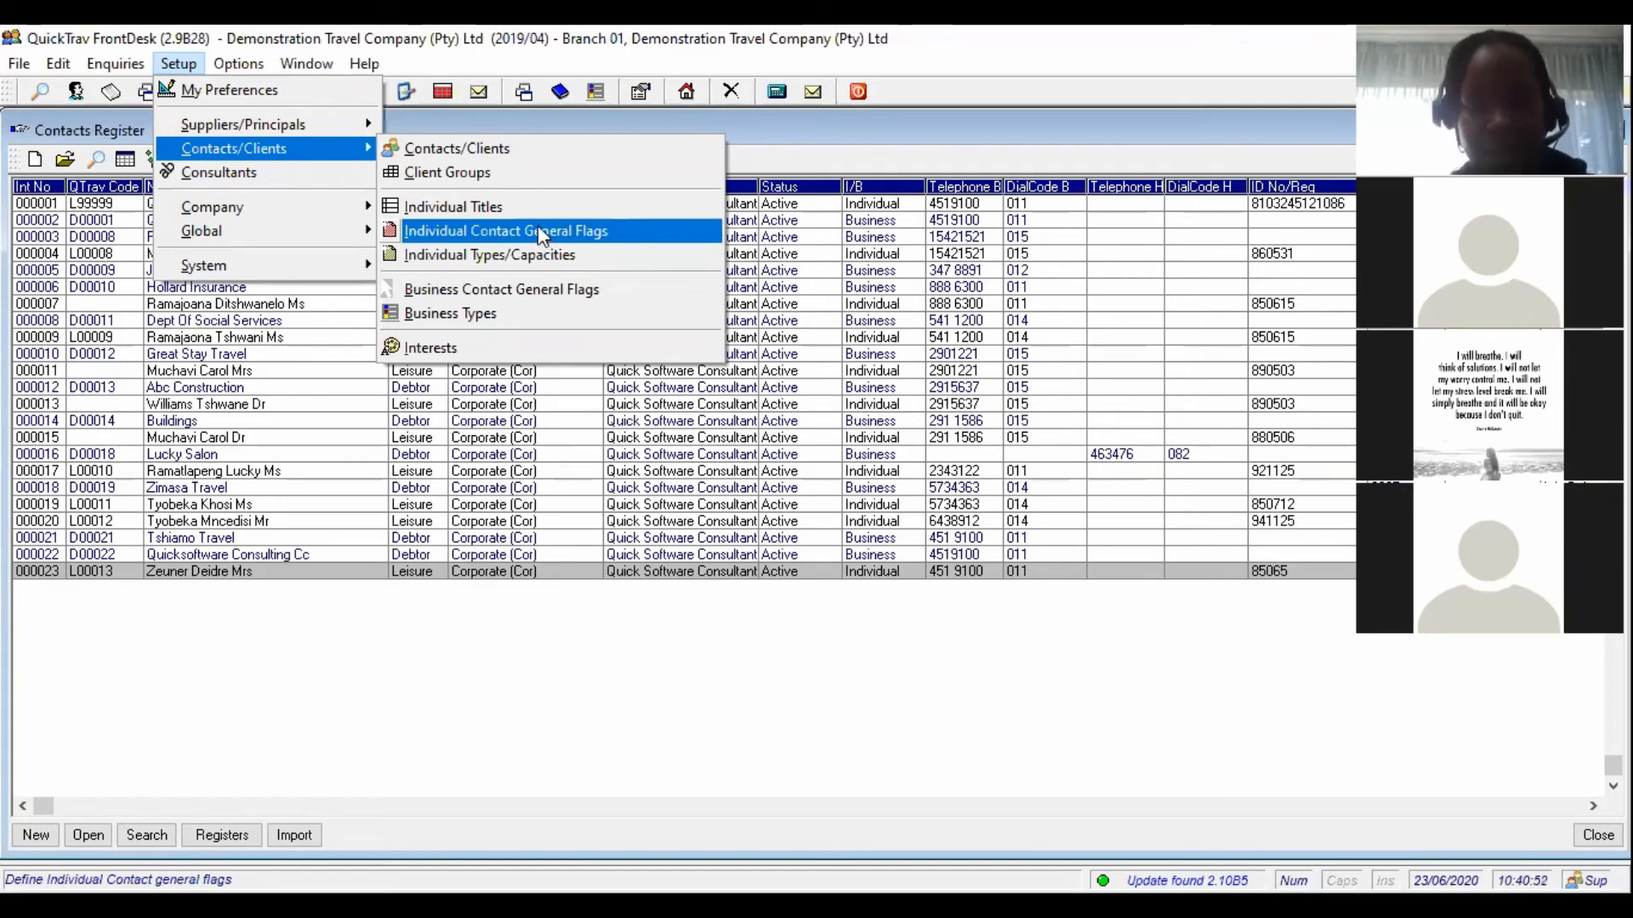
# - Review the 23 individual titles, abandon a new title, and close the list unchanged
pyautogui.click(535, 205)
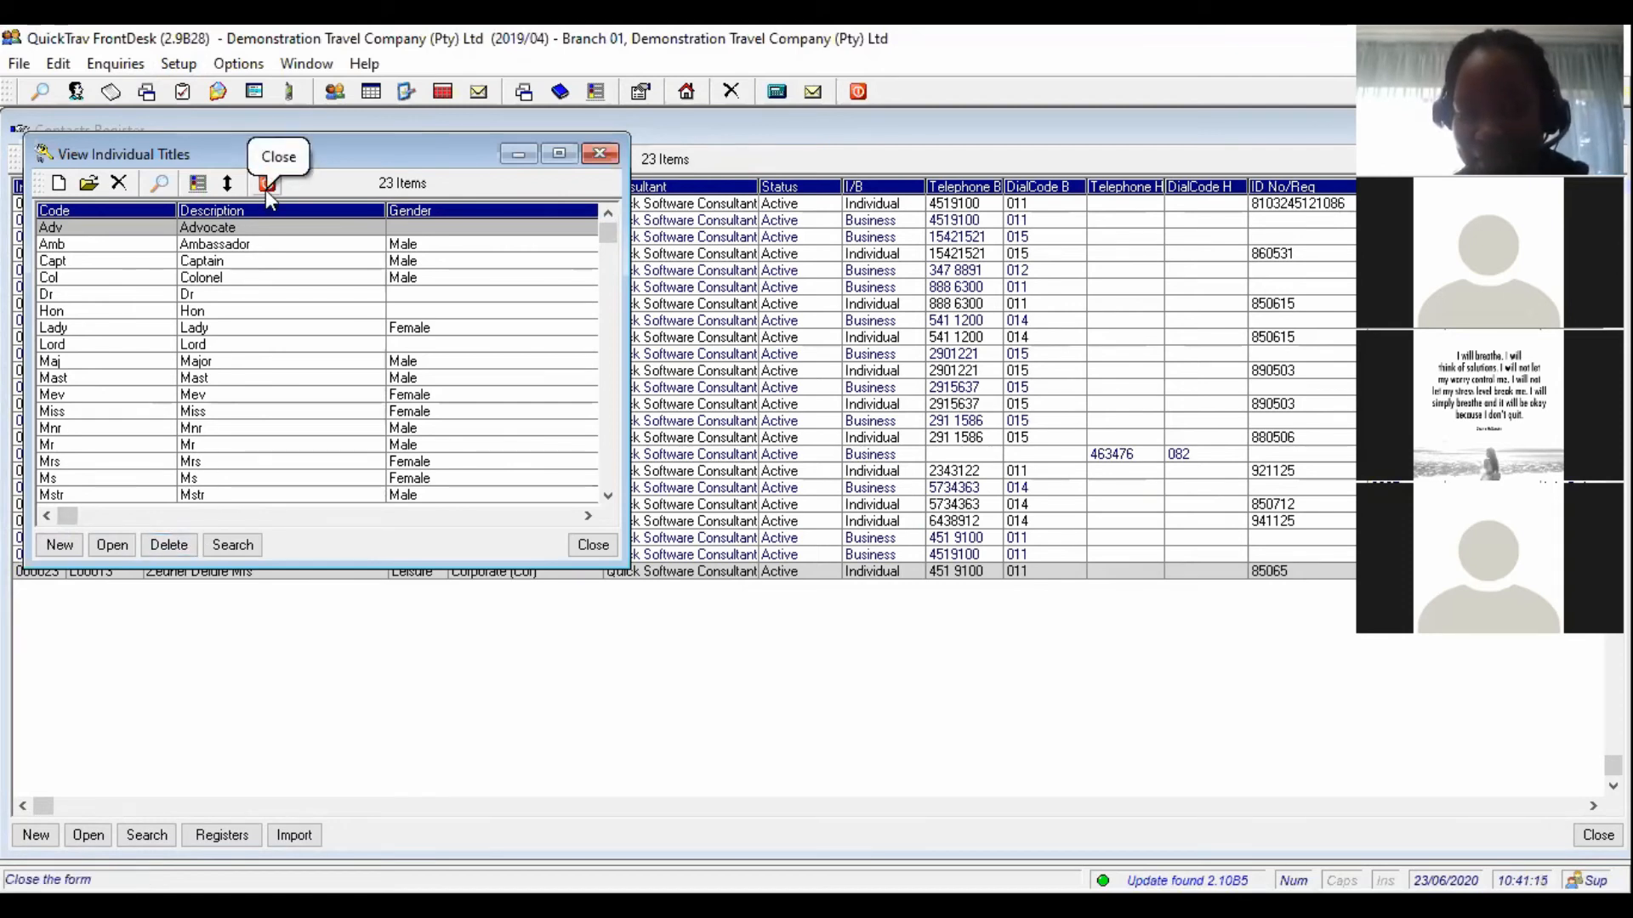
pyautogui.click(64, 549)
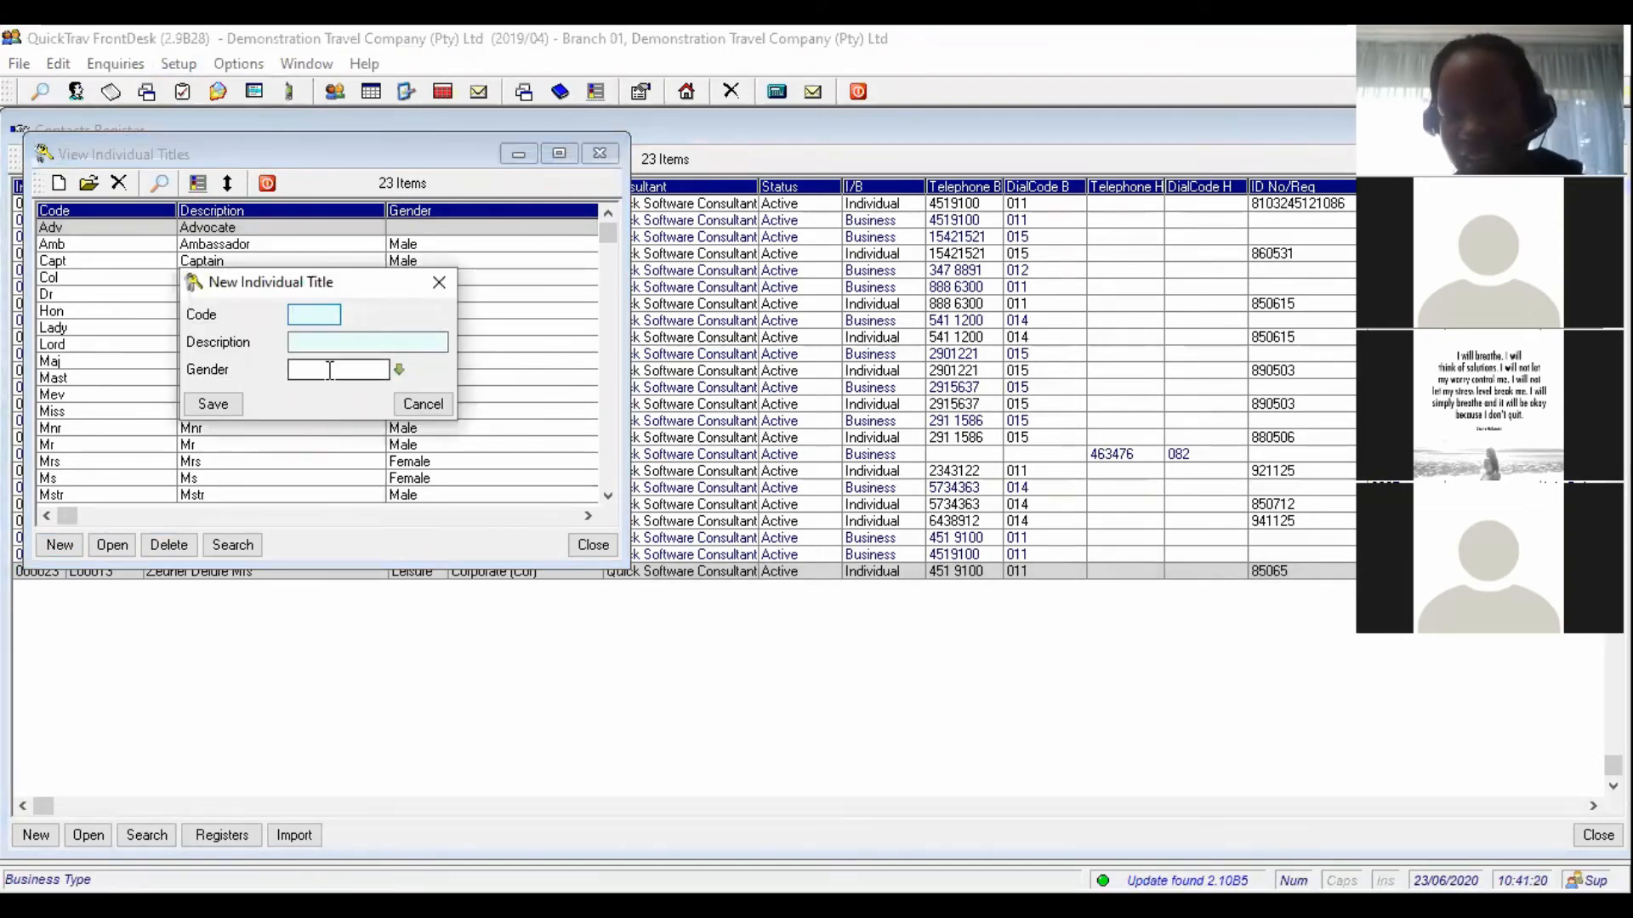
pyautogui.click(422, 405)
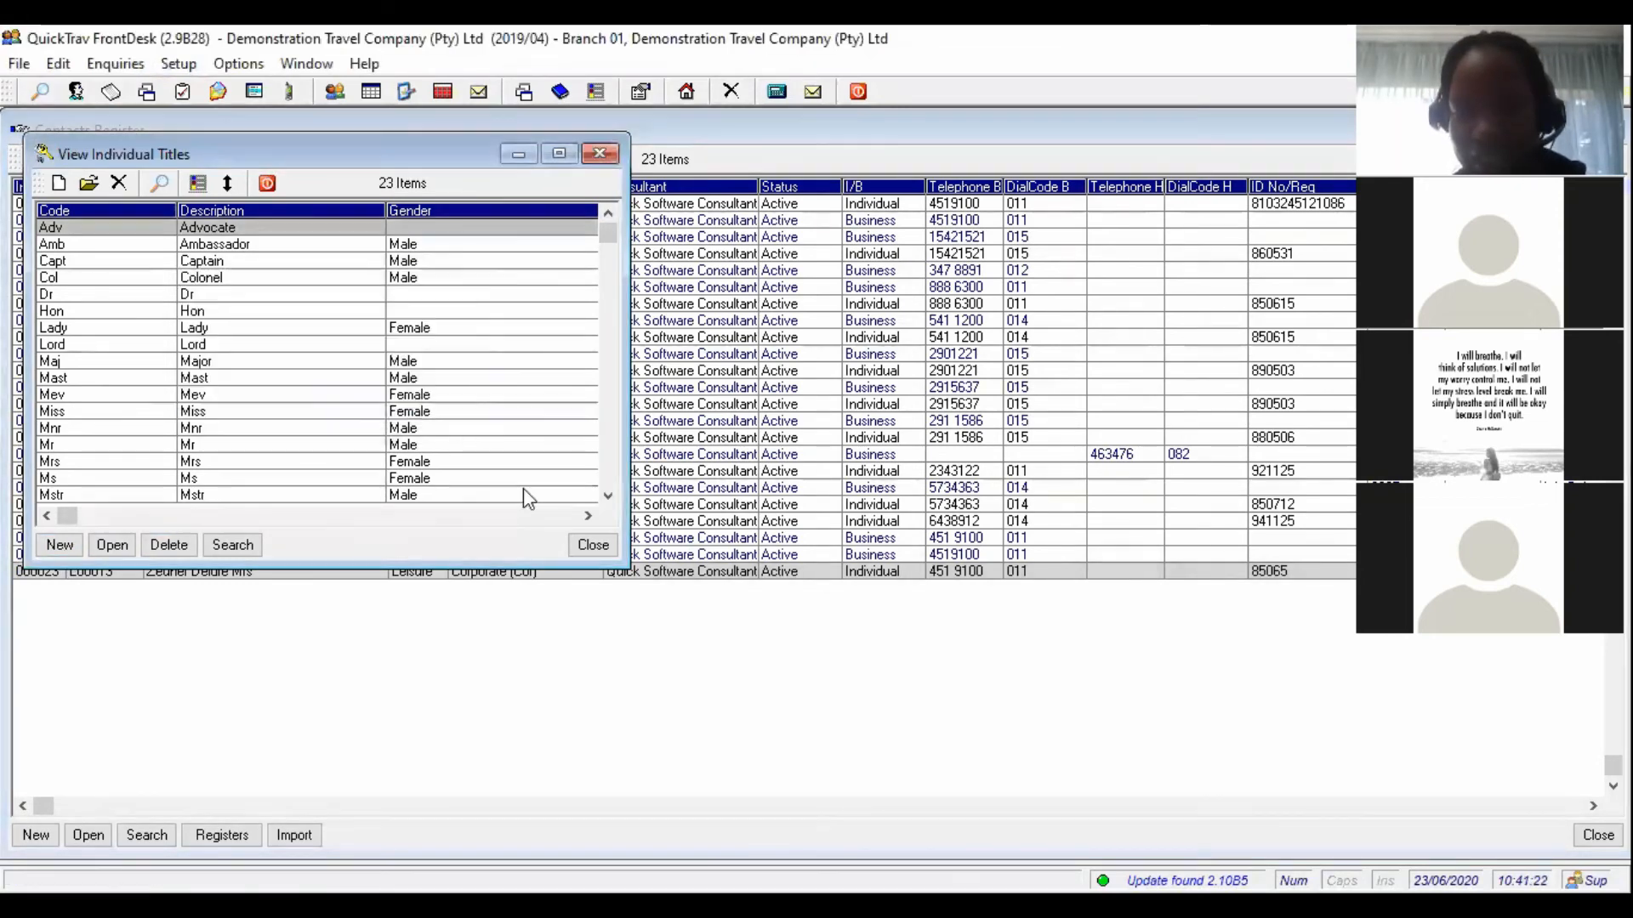
pyautogui.click(589, 546)
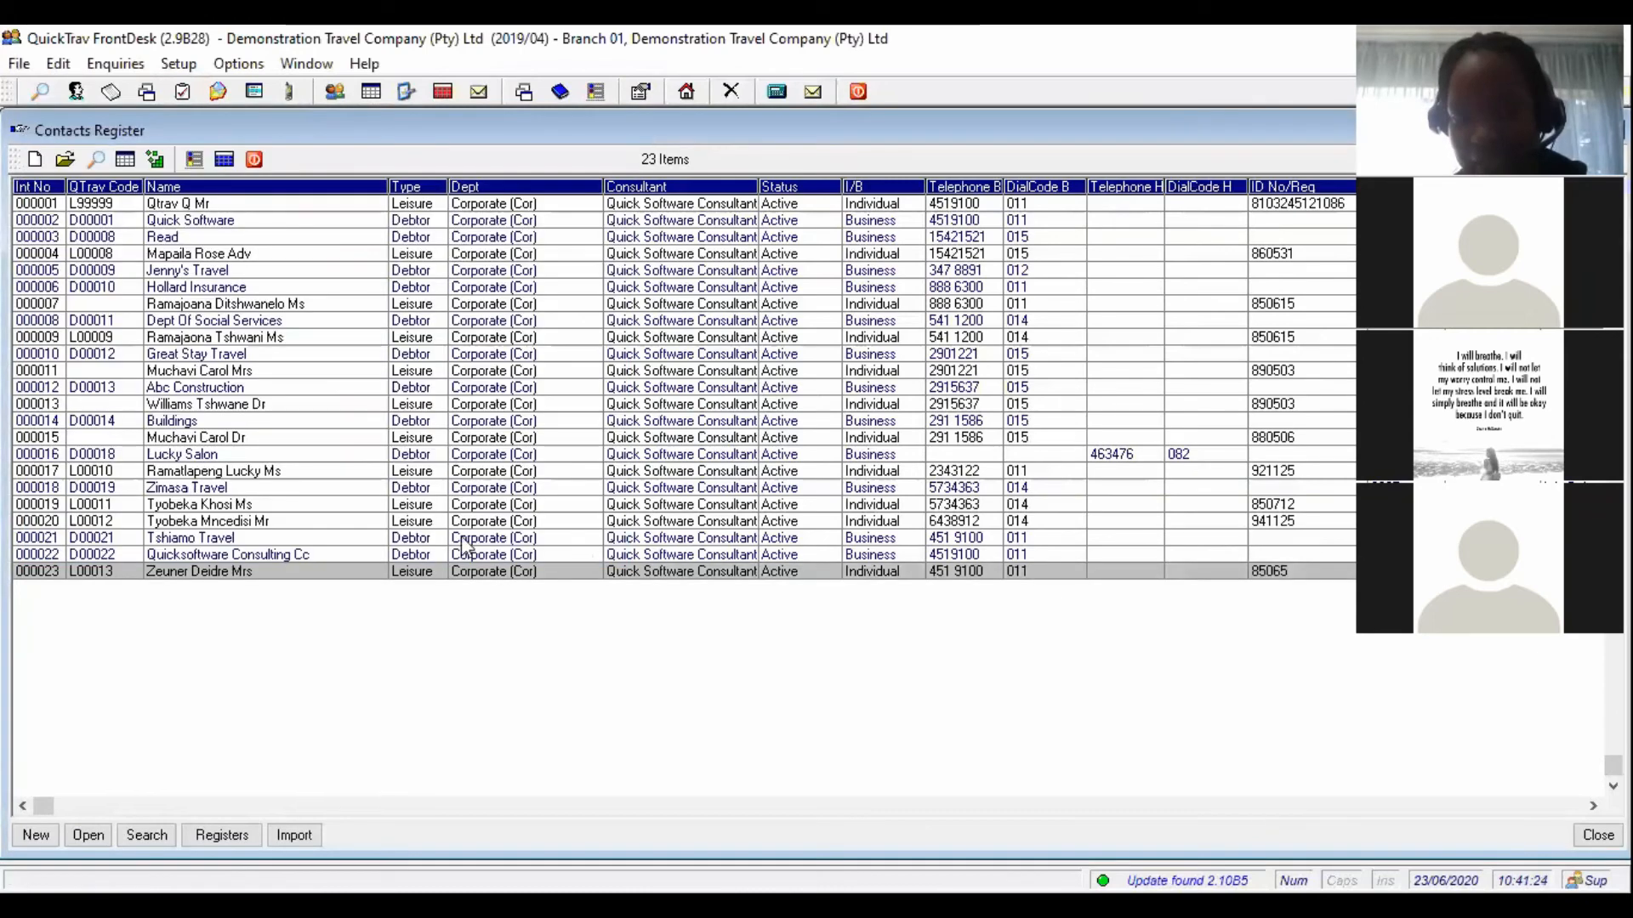
# - Open the Individual Contact General Flags list from Setup > Contacts/Clients
pyautogui.click(176, 64)
pyautogui.moveTo(225, 151)
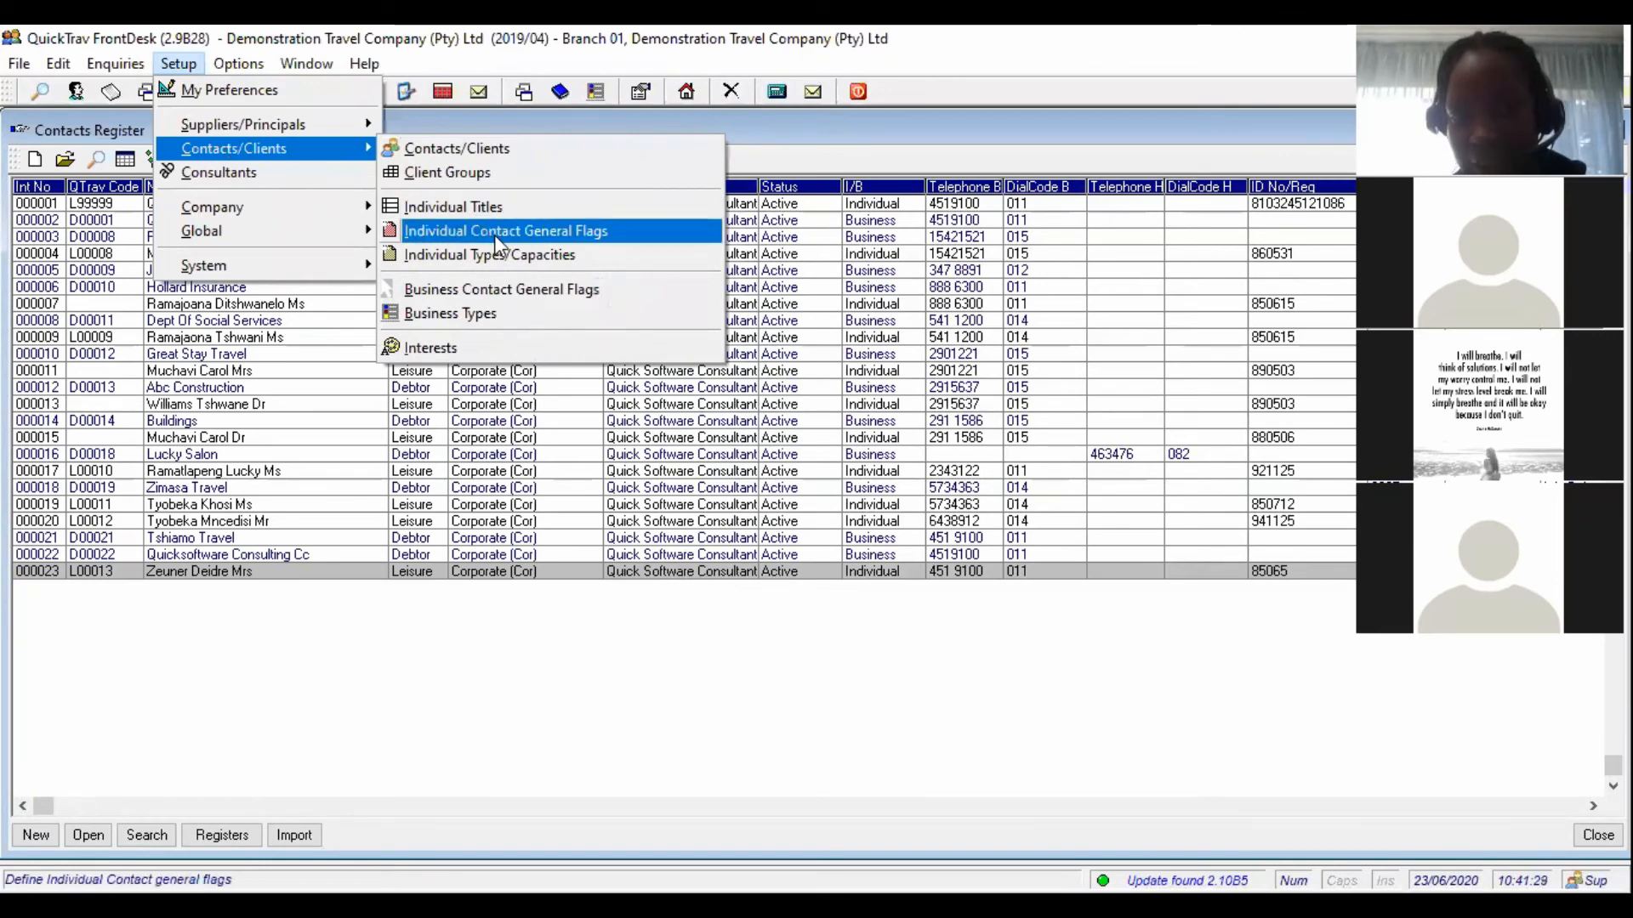
pyautogui.click(550, 230)
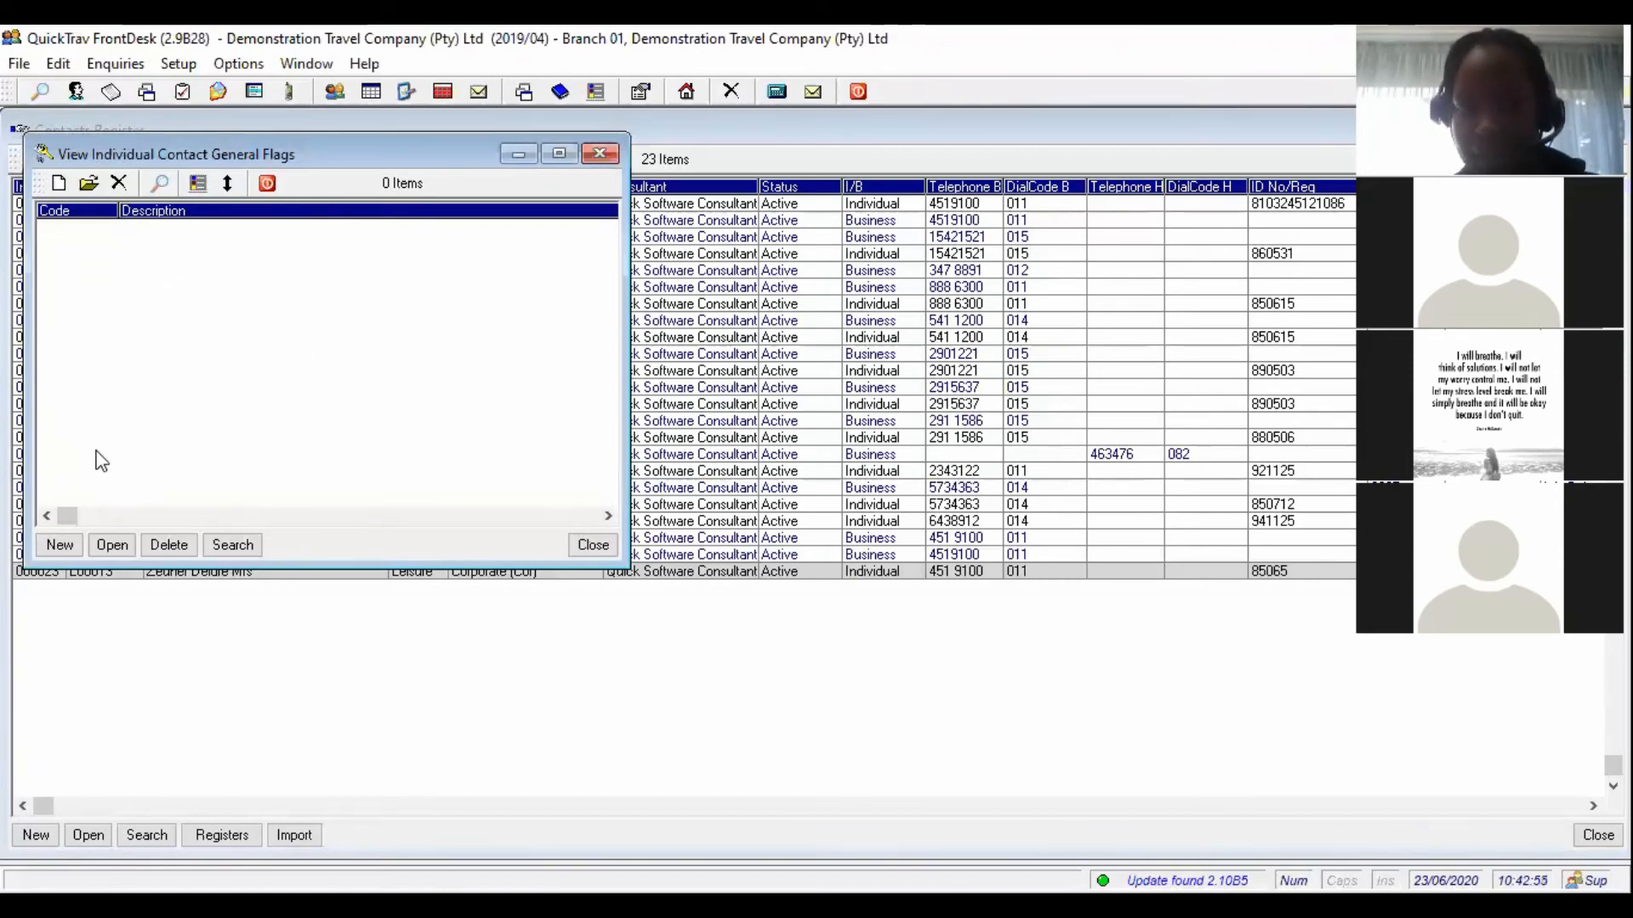
# - Start a new general flag, cancel it, and close the empty flags list
pyautogui.click(60, 546)
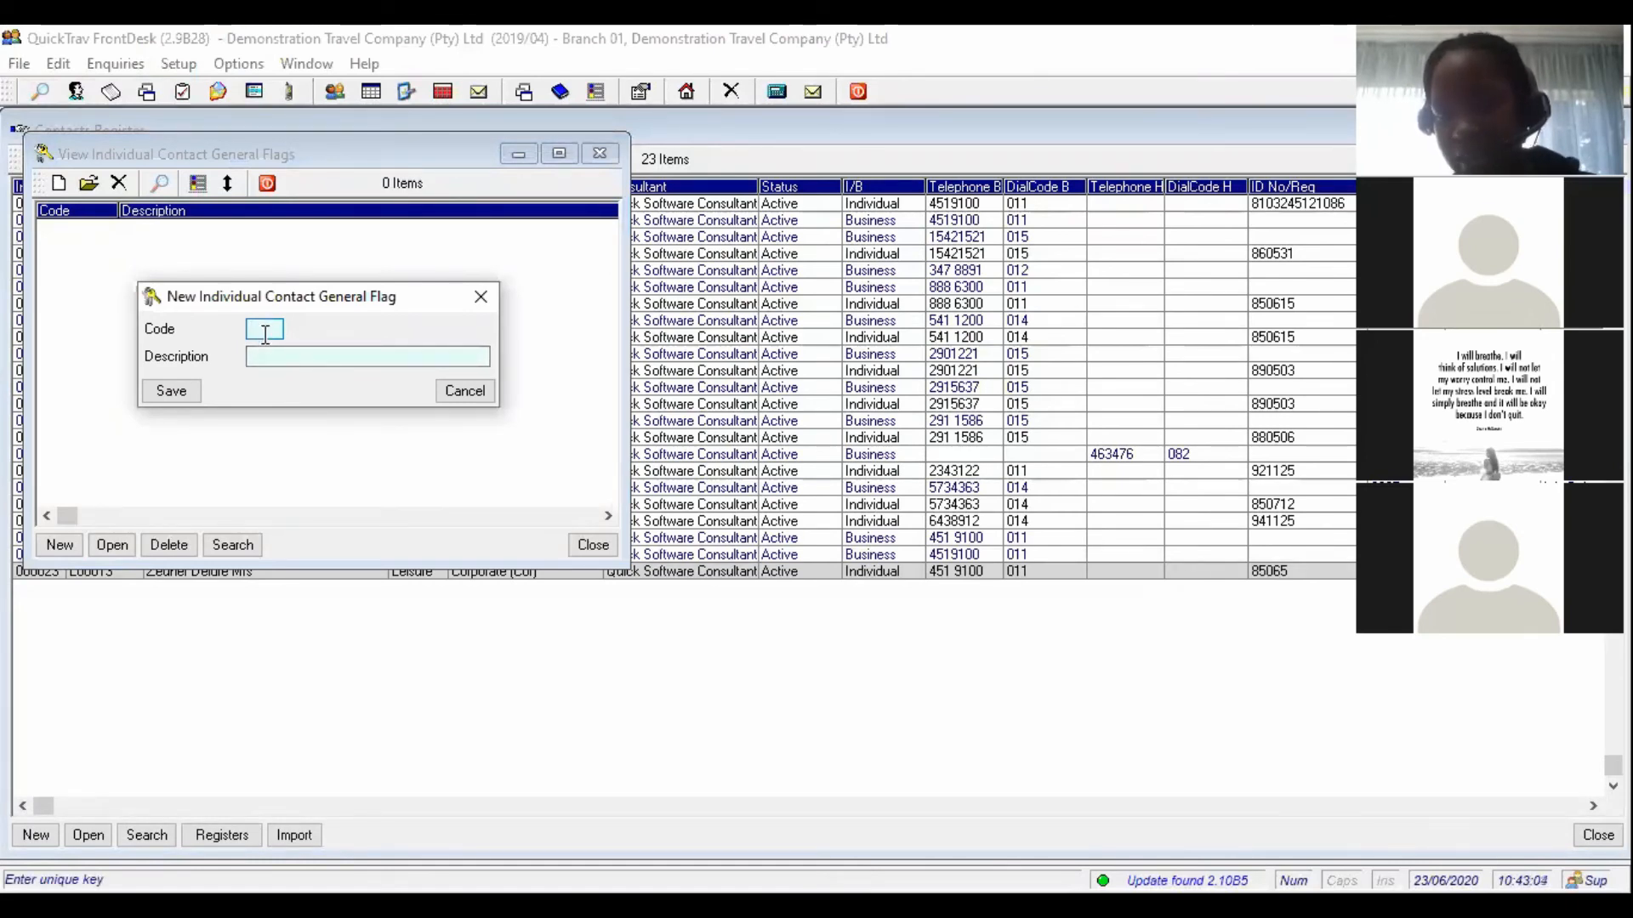
pyautogui.click(263, 357)
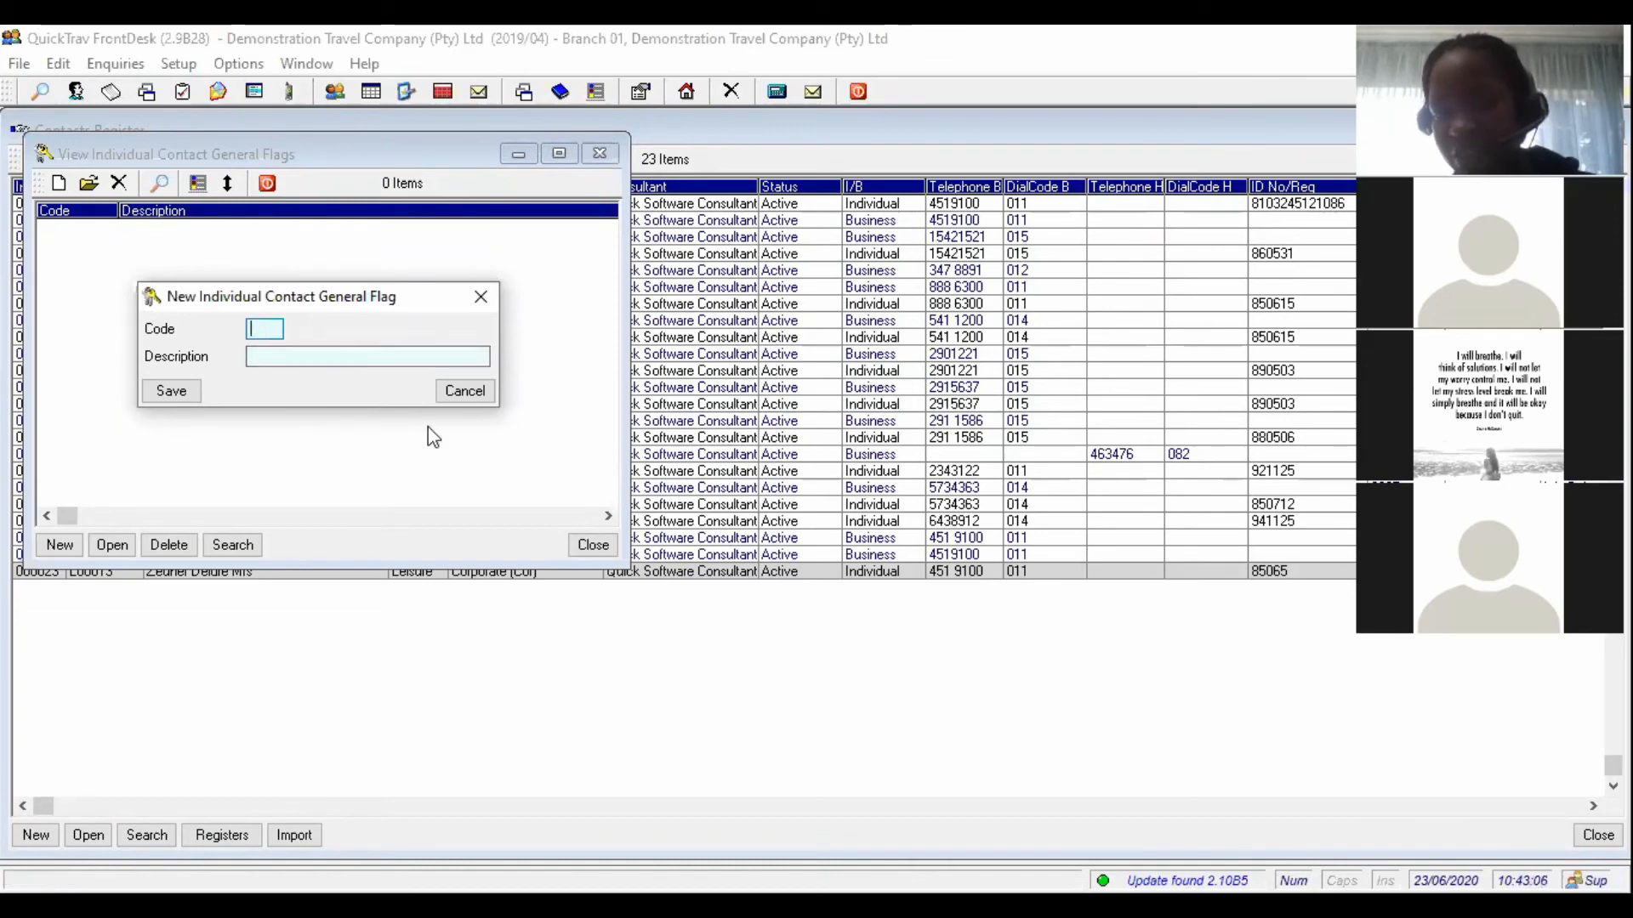
pyautogui.click(479, 391)
pyautogui.press('Escape')
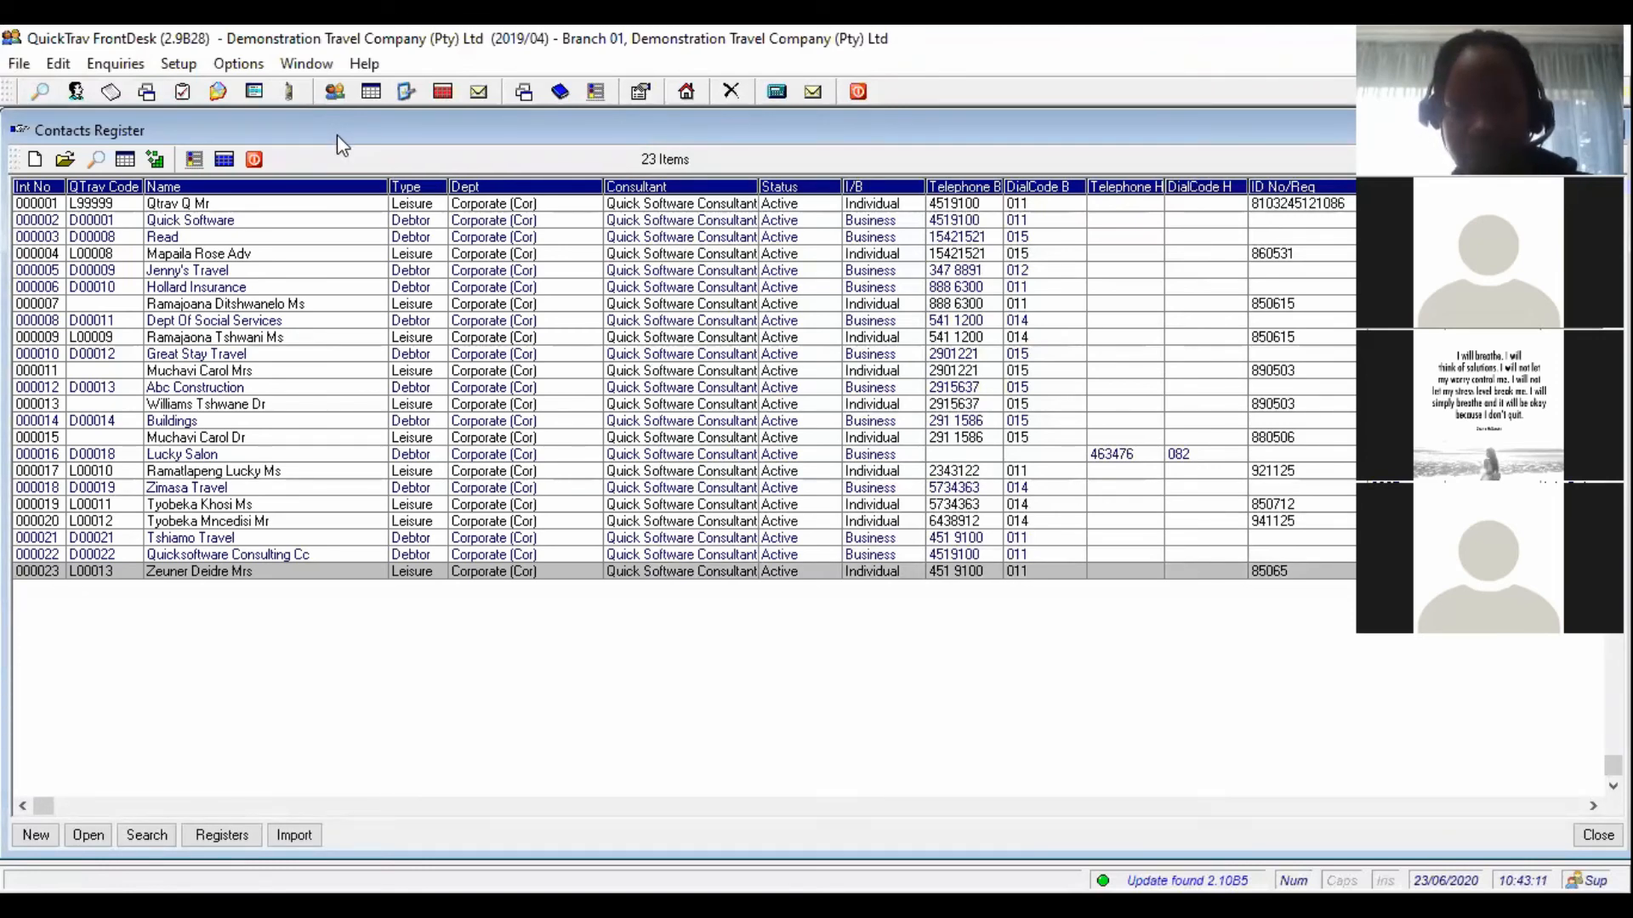
# - Show the Contacts/Clients setup submenu after glancing at the Suppliers/Principals options
pyautogui.click(179, 63)
pyautogui.moveTo(255, 125)
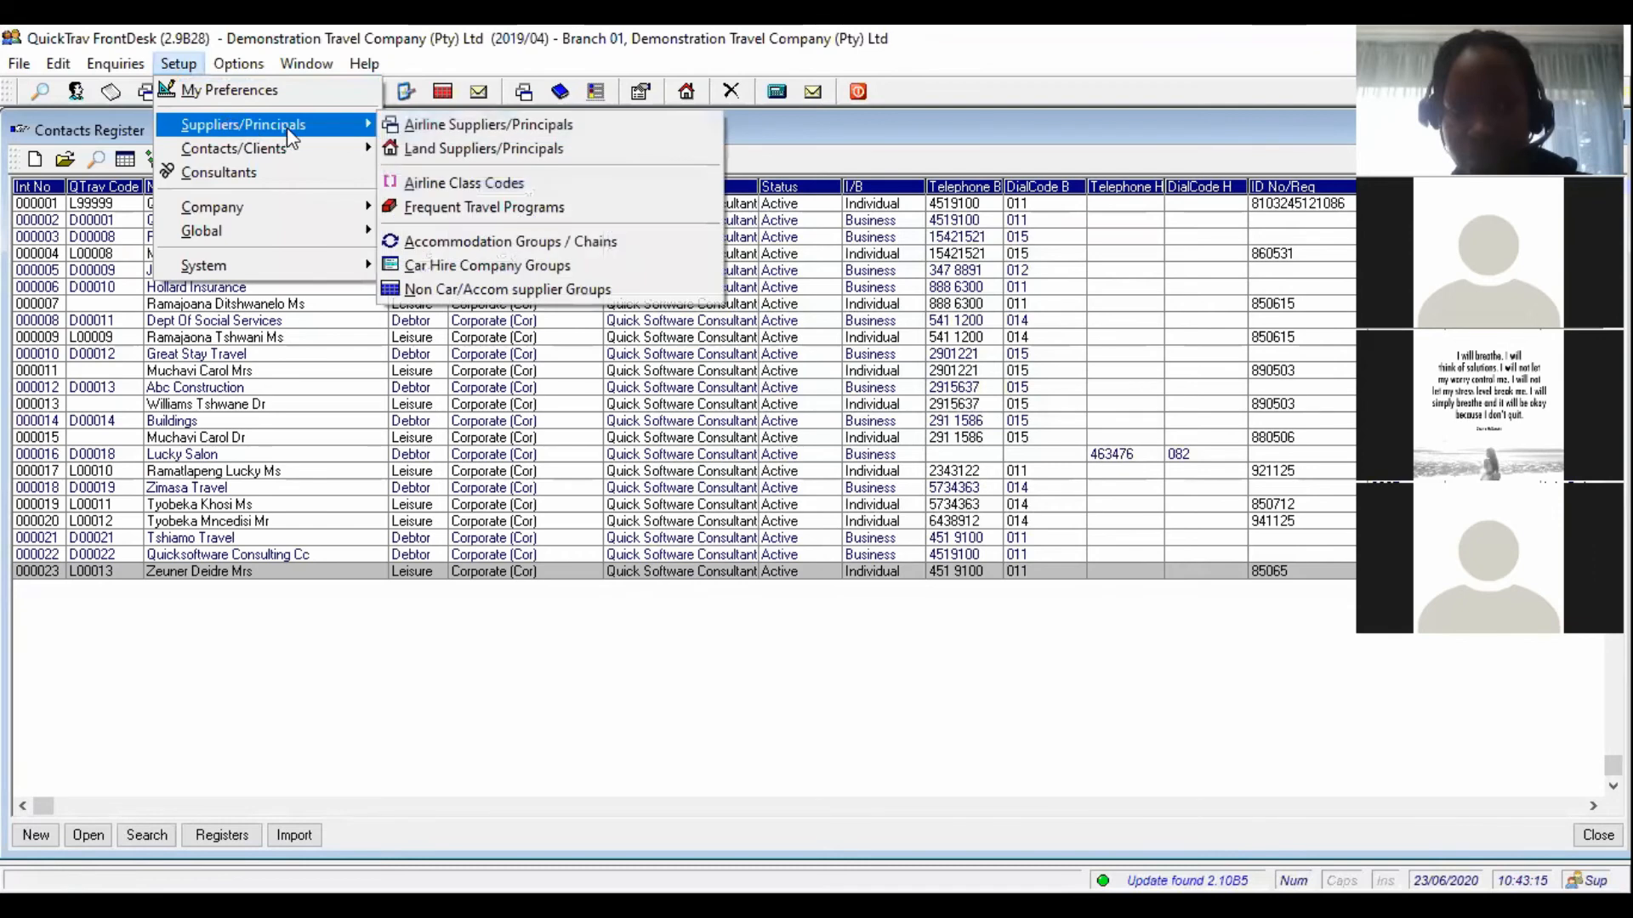
pyautogui.moveTo(281, 148)
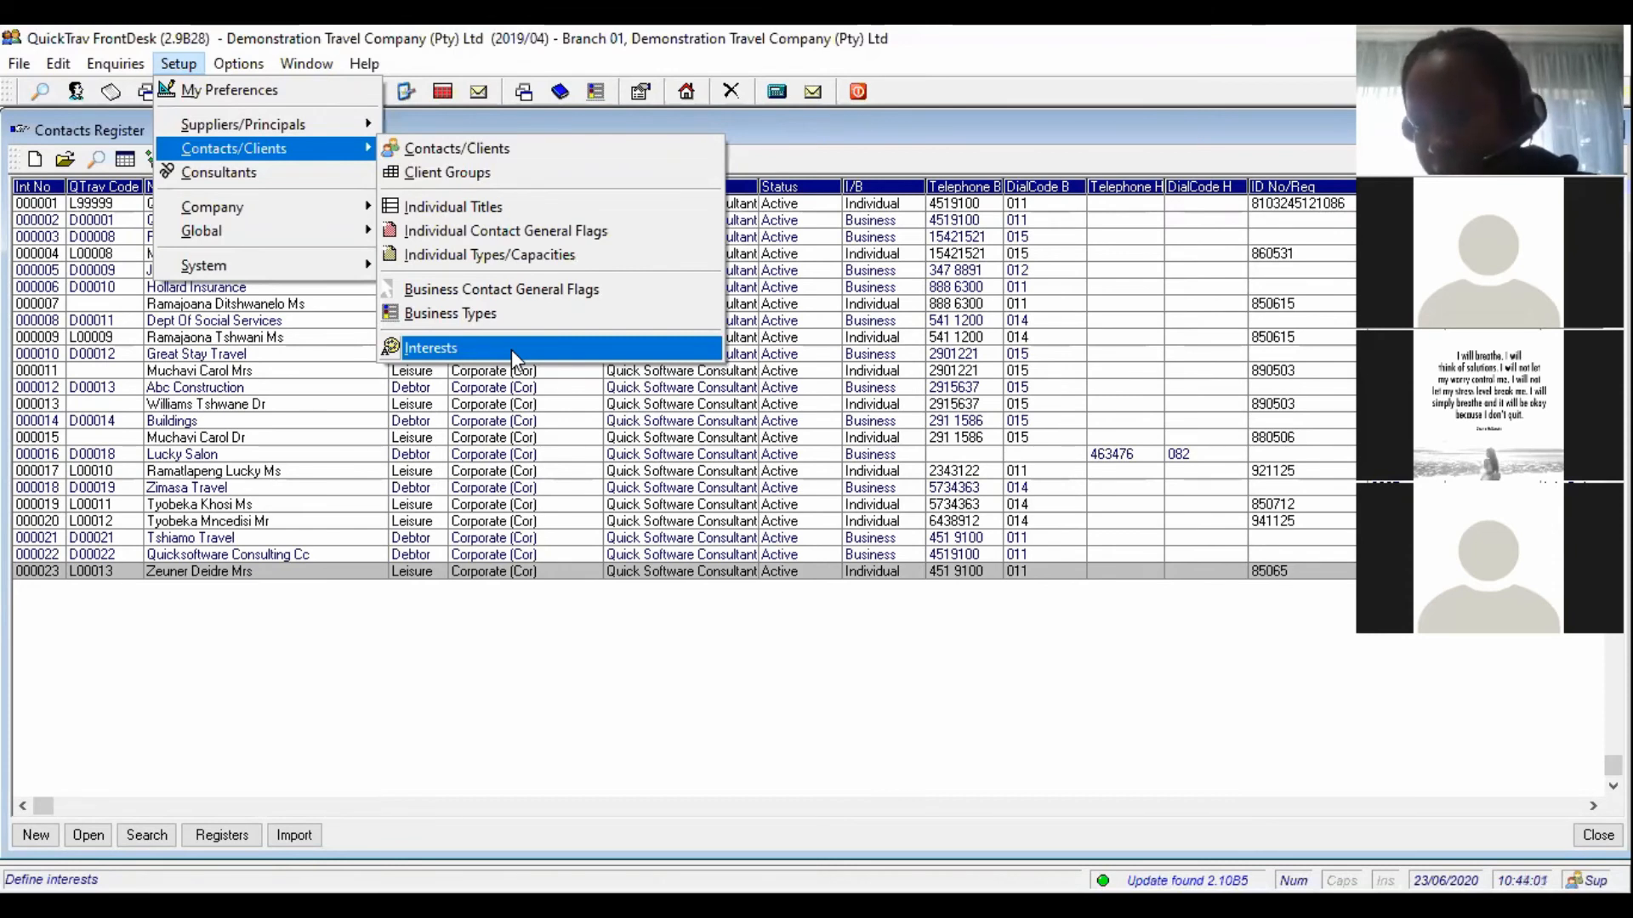
# - Add the interest Hon – Honeymooners, then reopen contact 000023's details
pyautogui.click(512, 350)
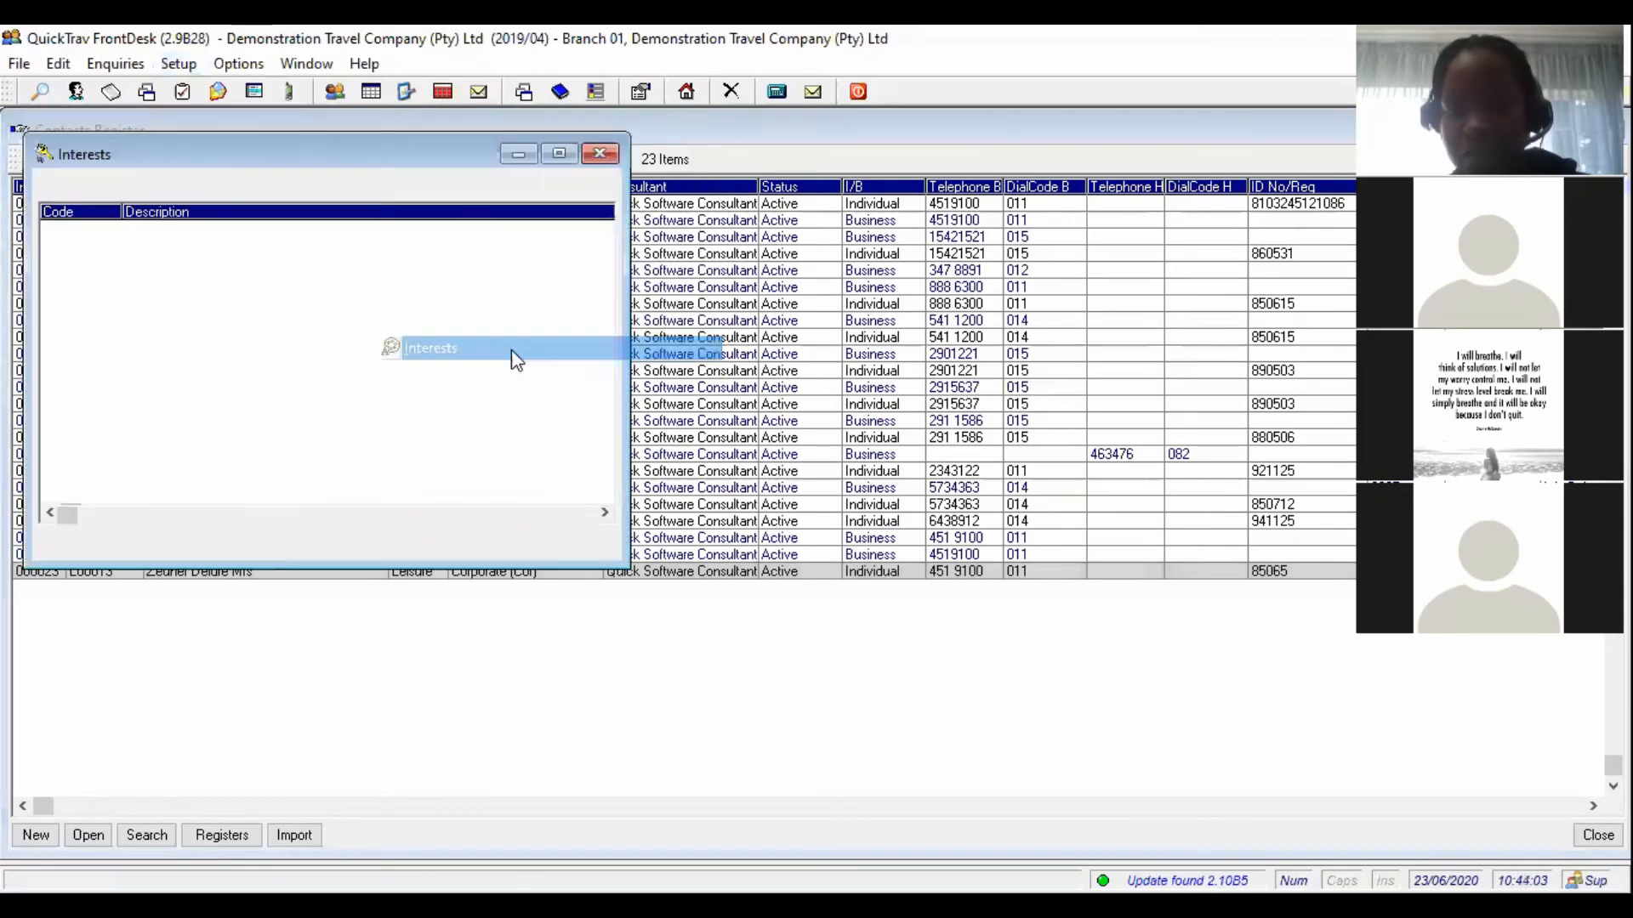
pyautogui.click(44, 546)
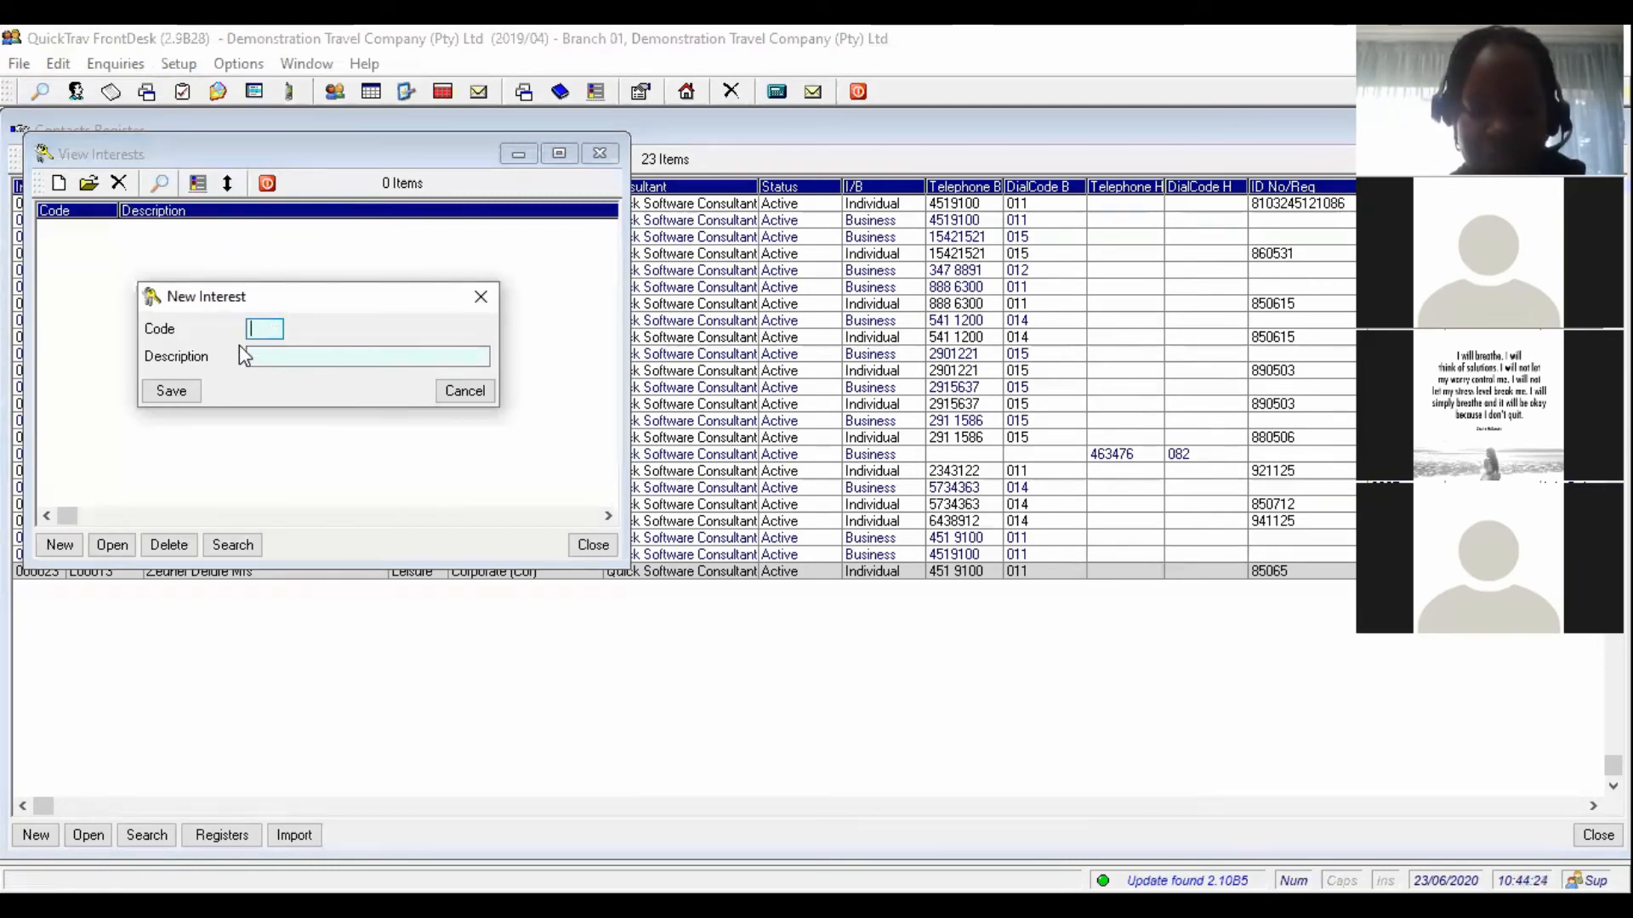
pyautogui.write('Hon')
pyautogui.press('Tab')
pyautogui.write('Hon')
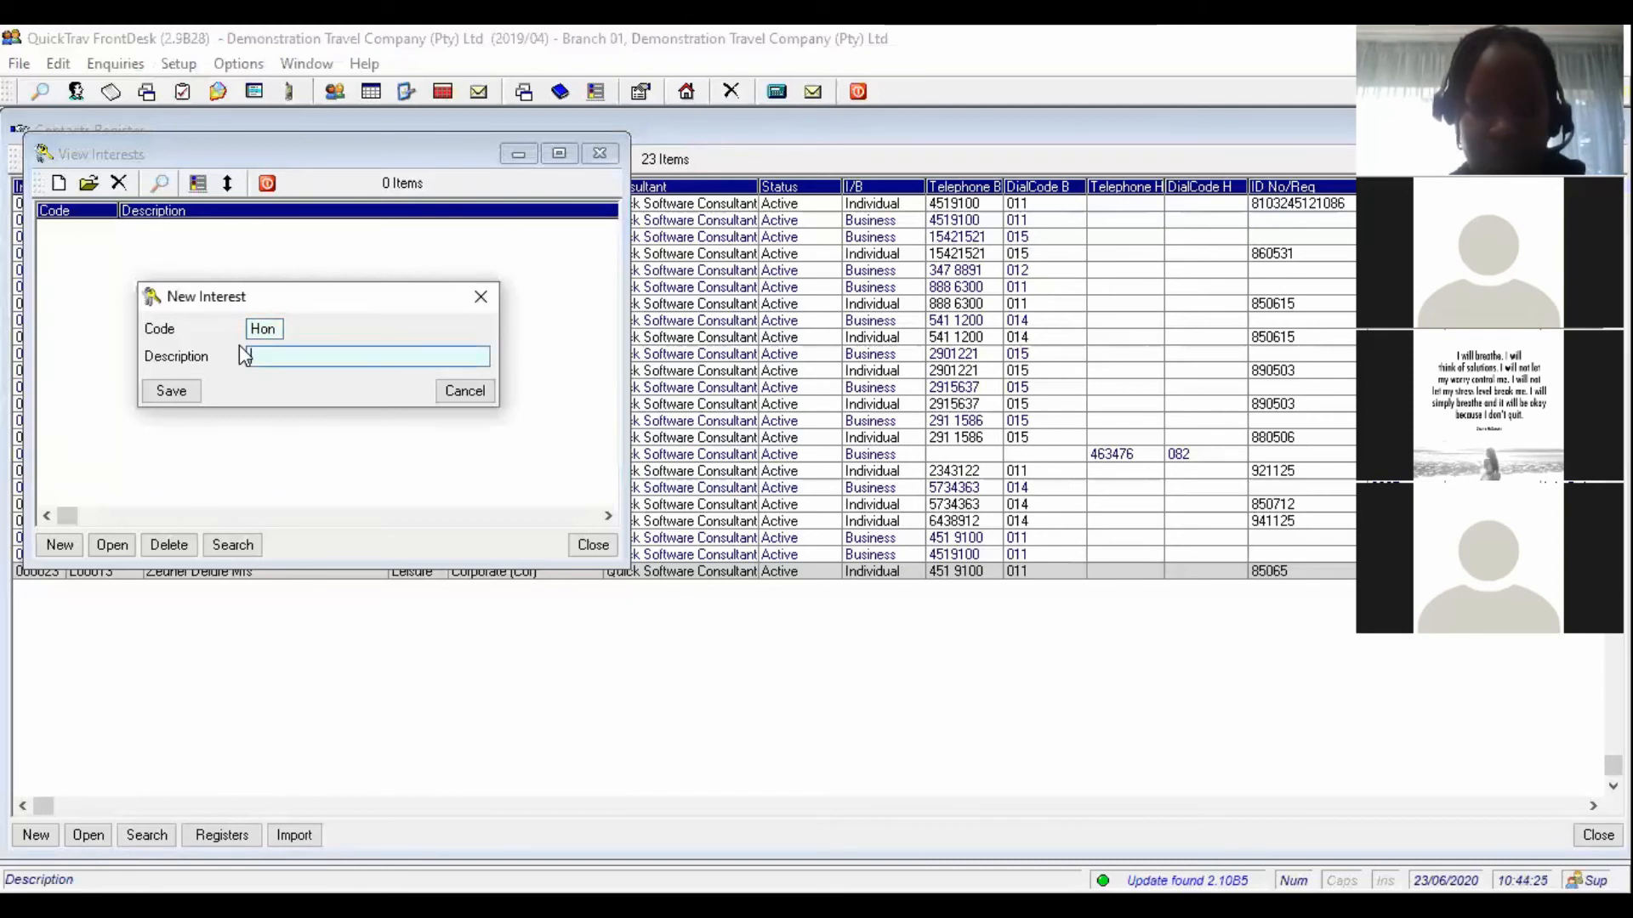
pyautogui.write('eymooners')
pyautogui.press('Tab')
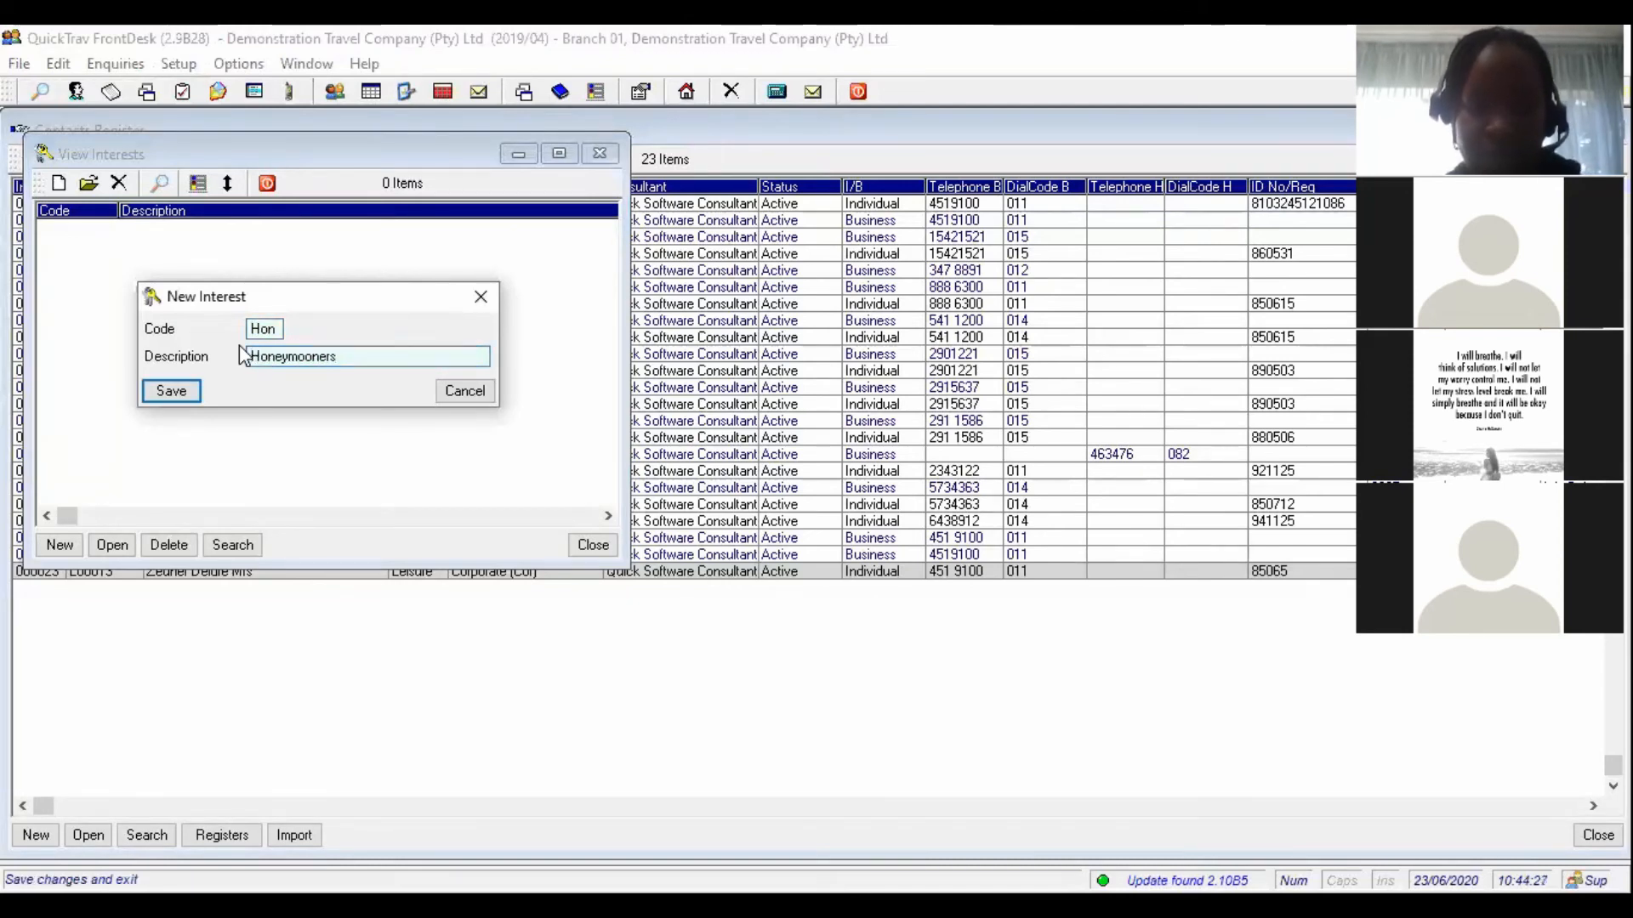
pyautogui.click(174, 392)
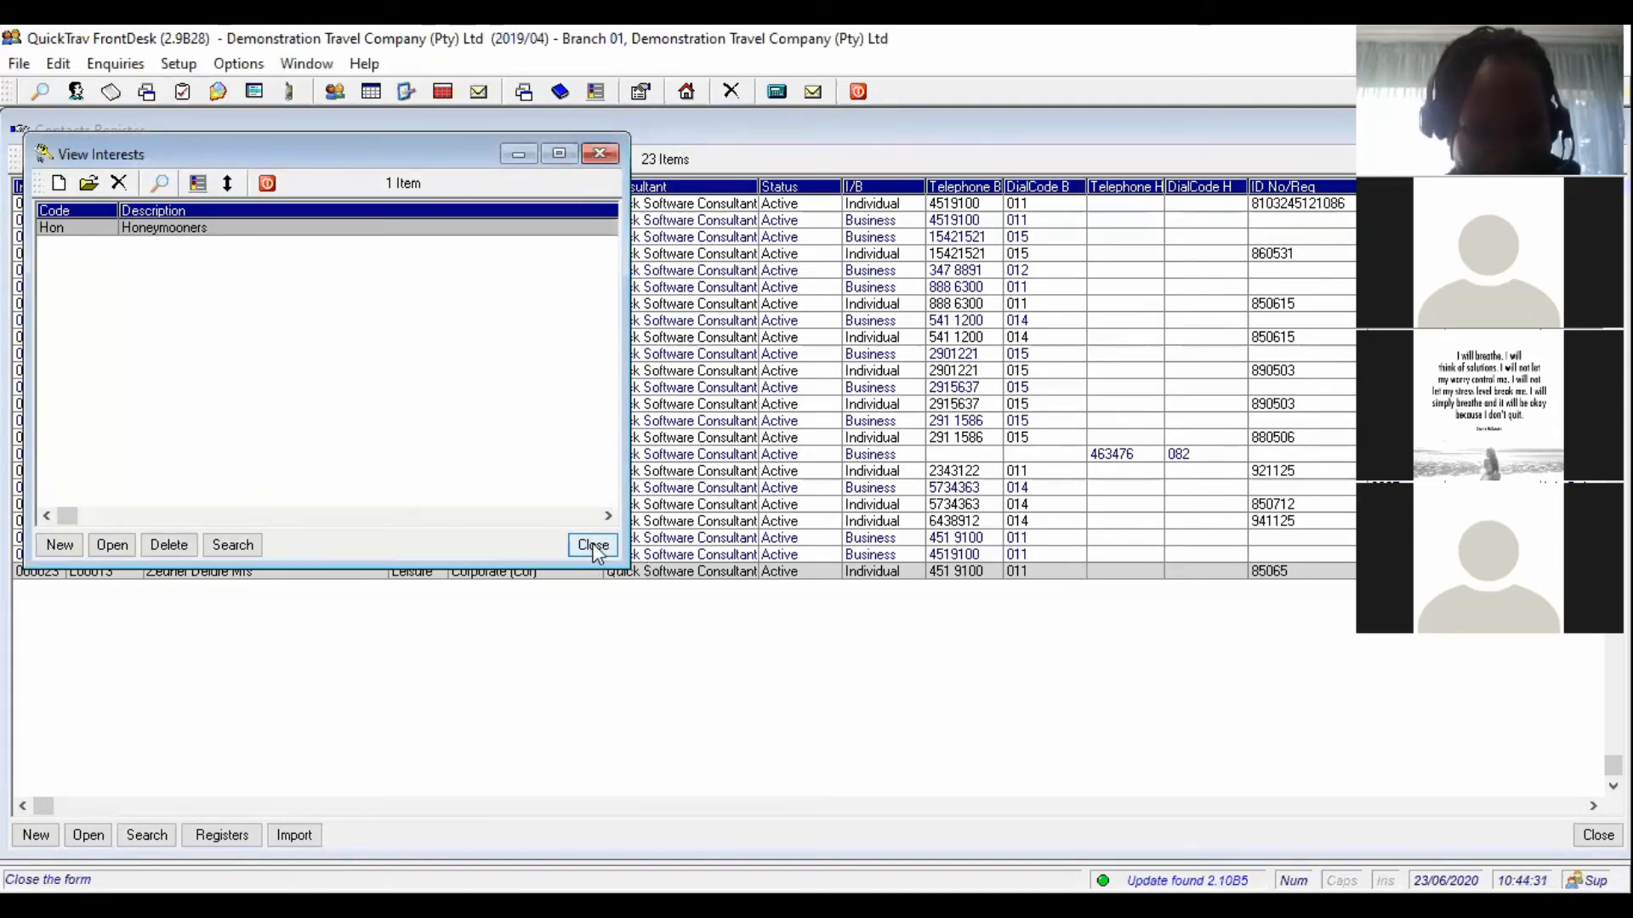
pyautogui.click(591, 547)
pyautogui.doubleClick(685, 579)
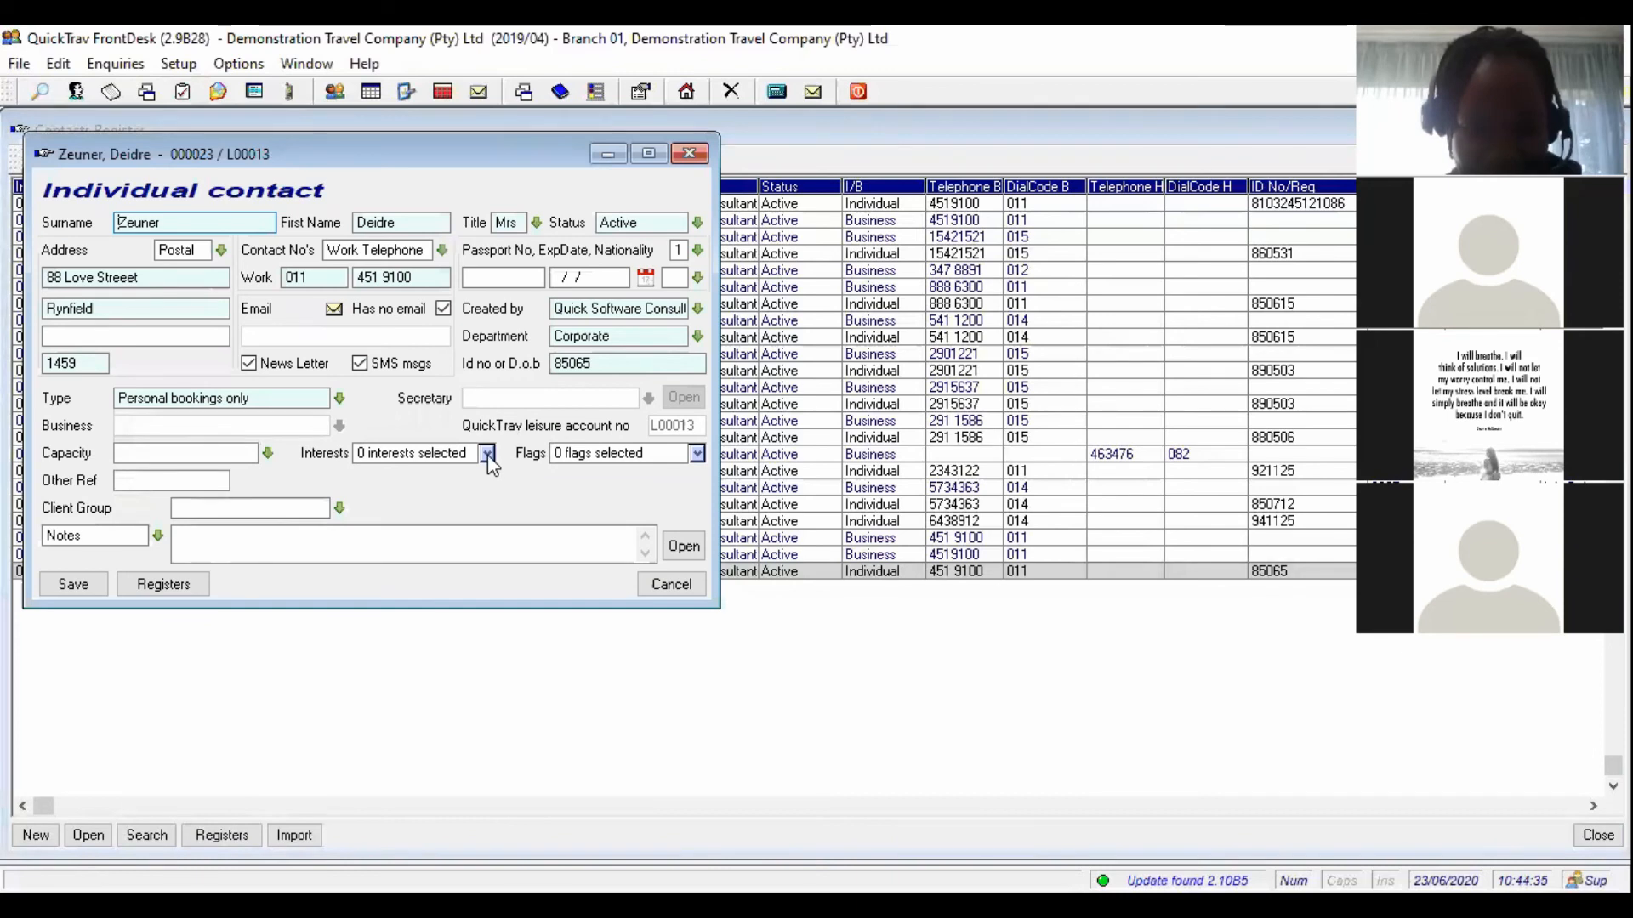
pyautogui.click(486, 454)
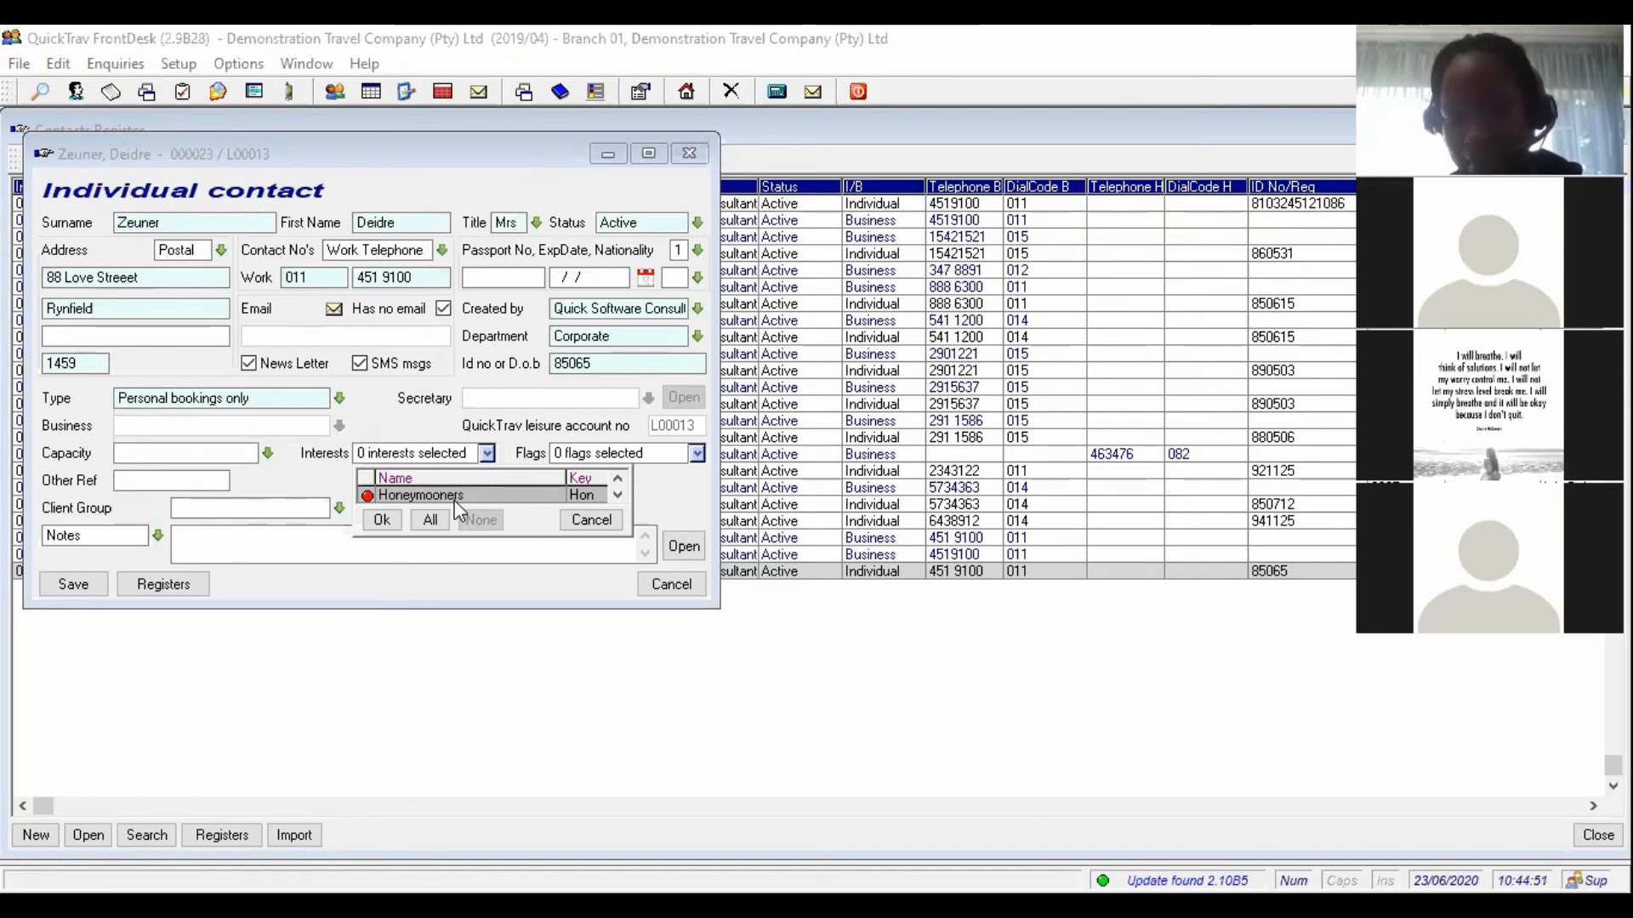
pyautogui.click(598, 521)
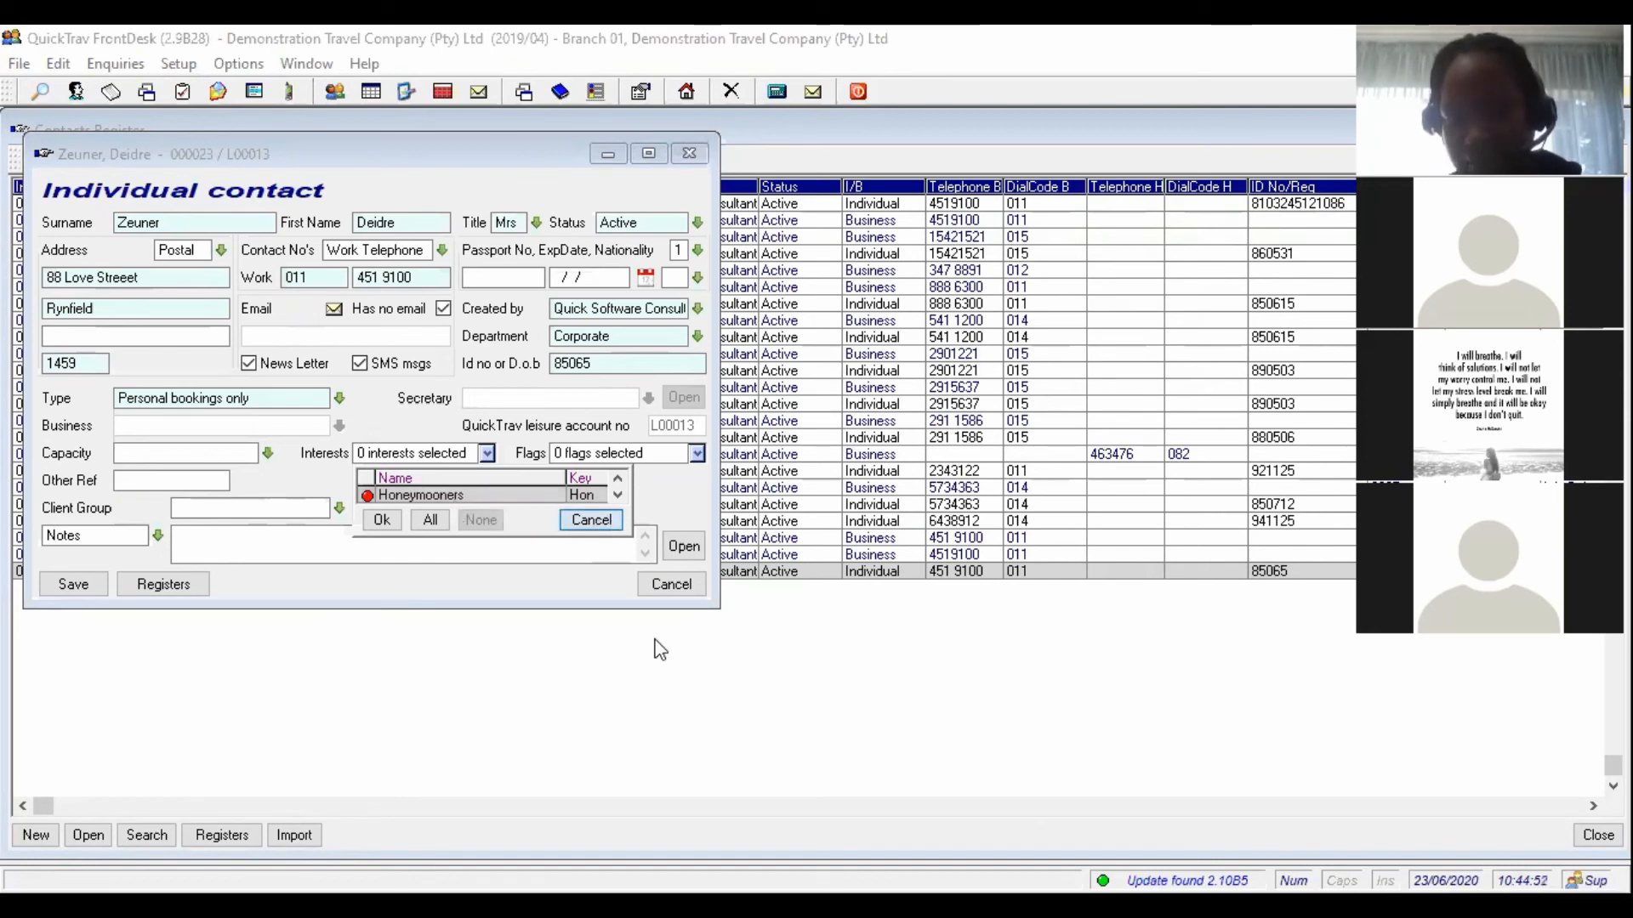
pyautogui.click(669, 589)
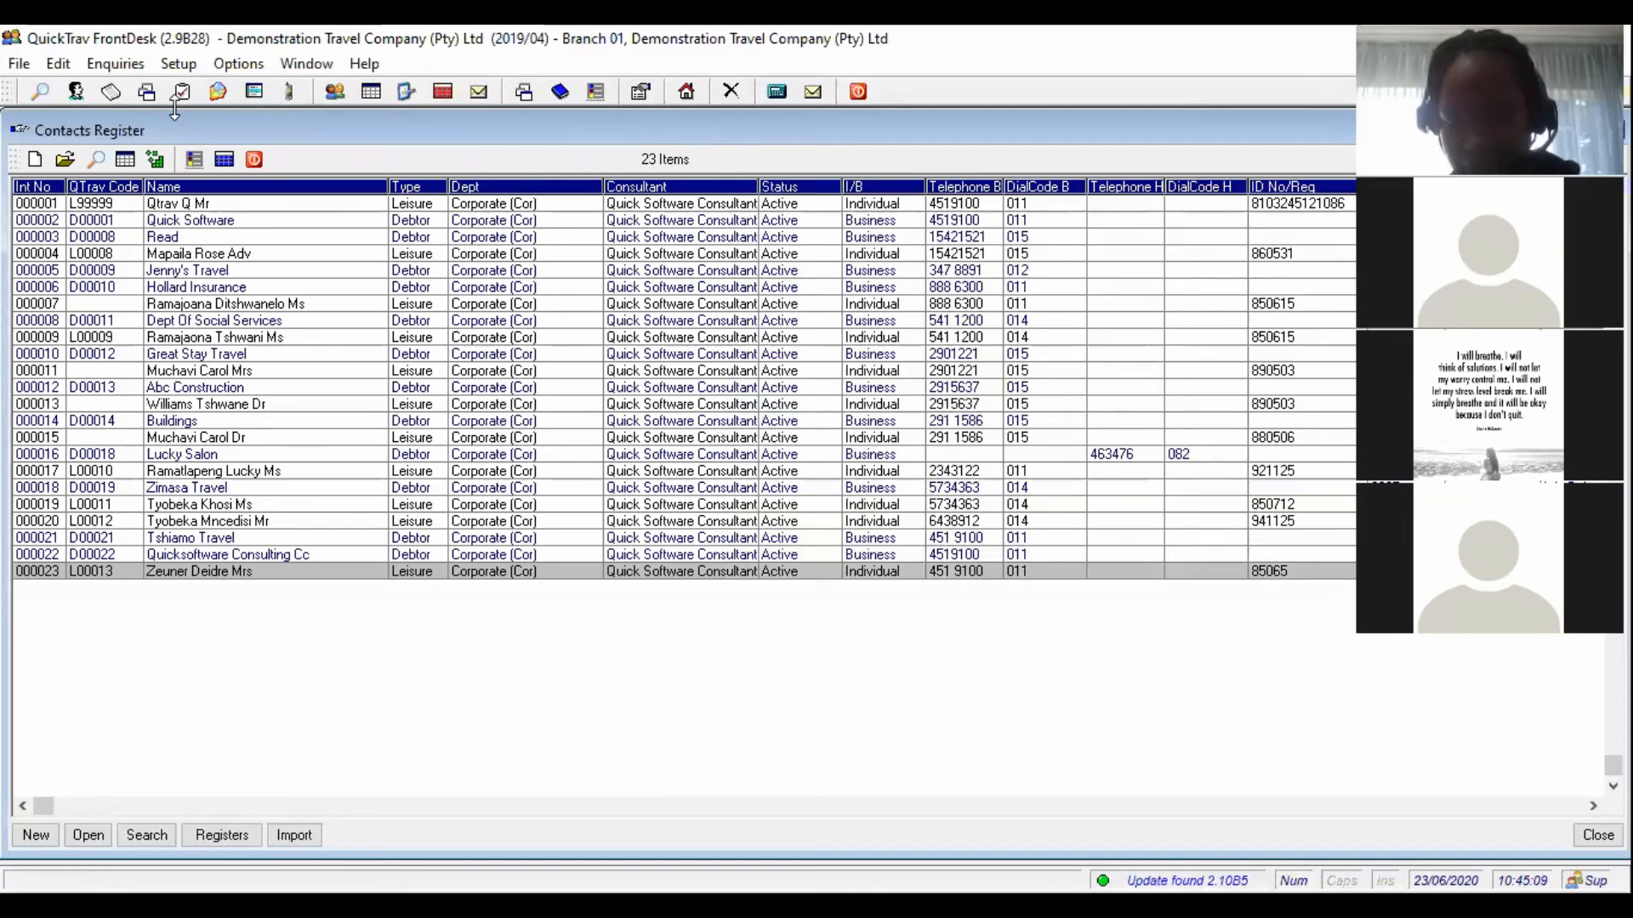
pyautogui.click(170, 67)
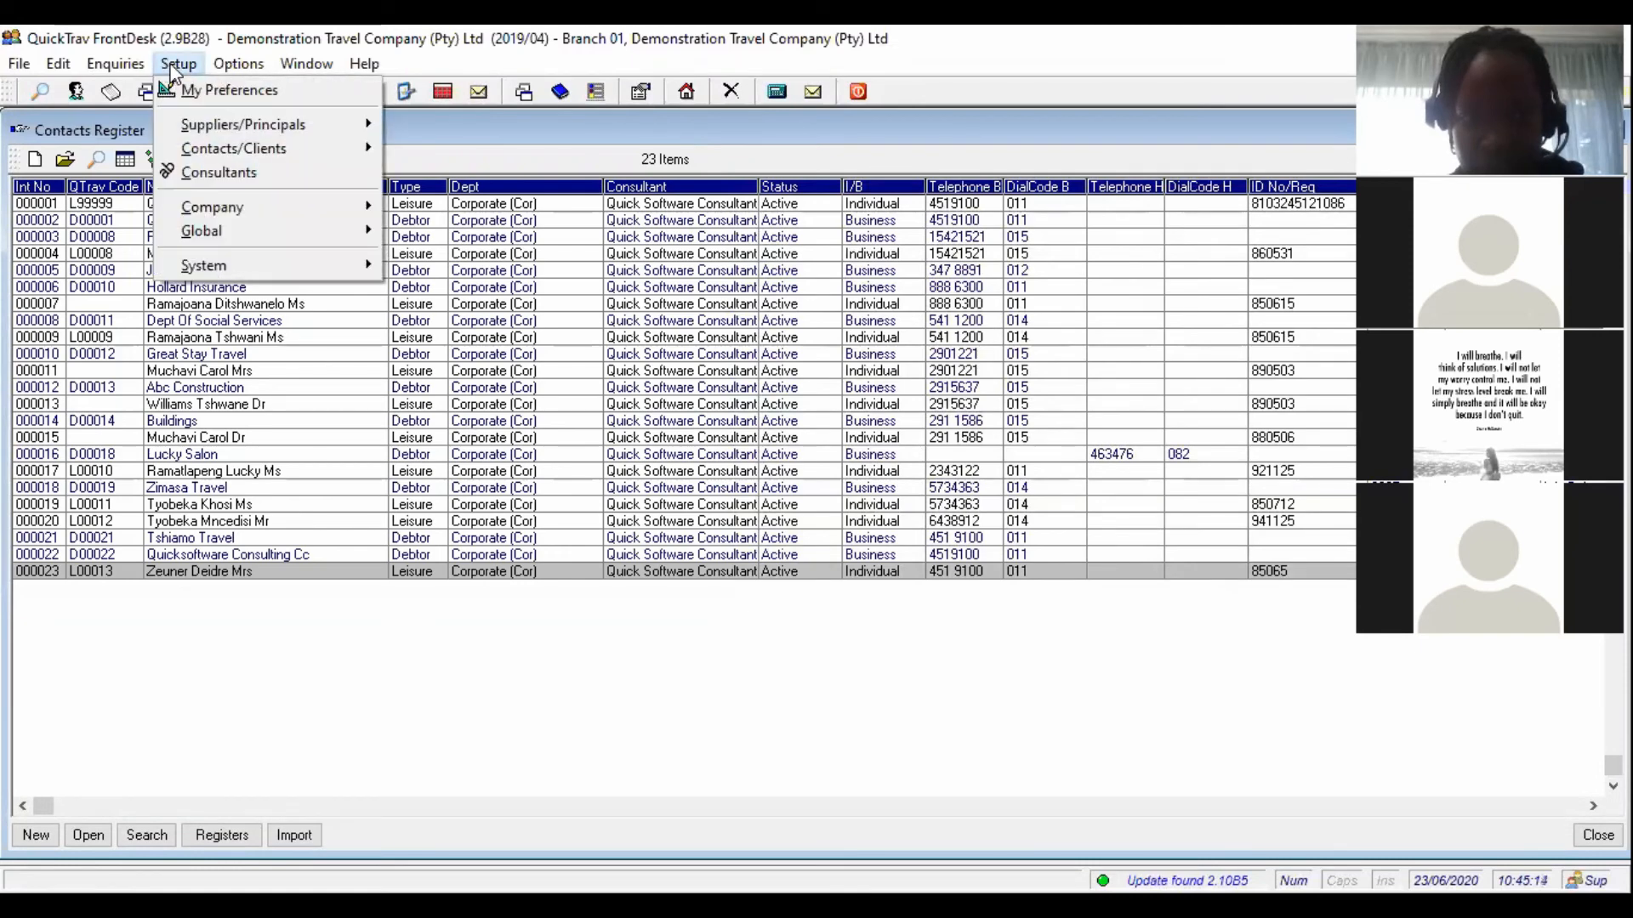
pyautogui.click(200, 166)
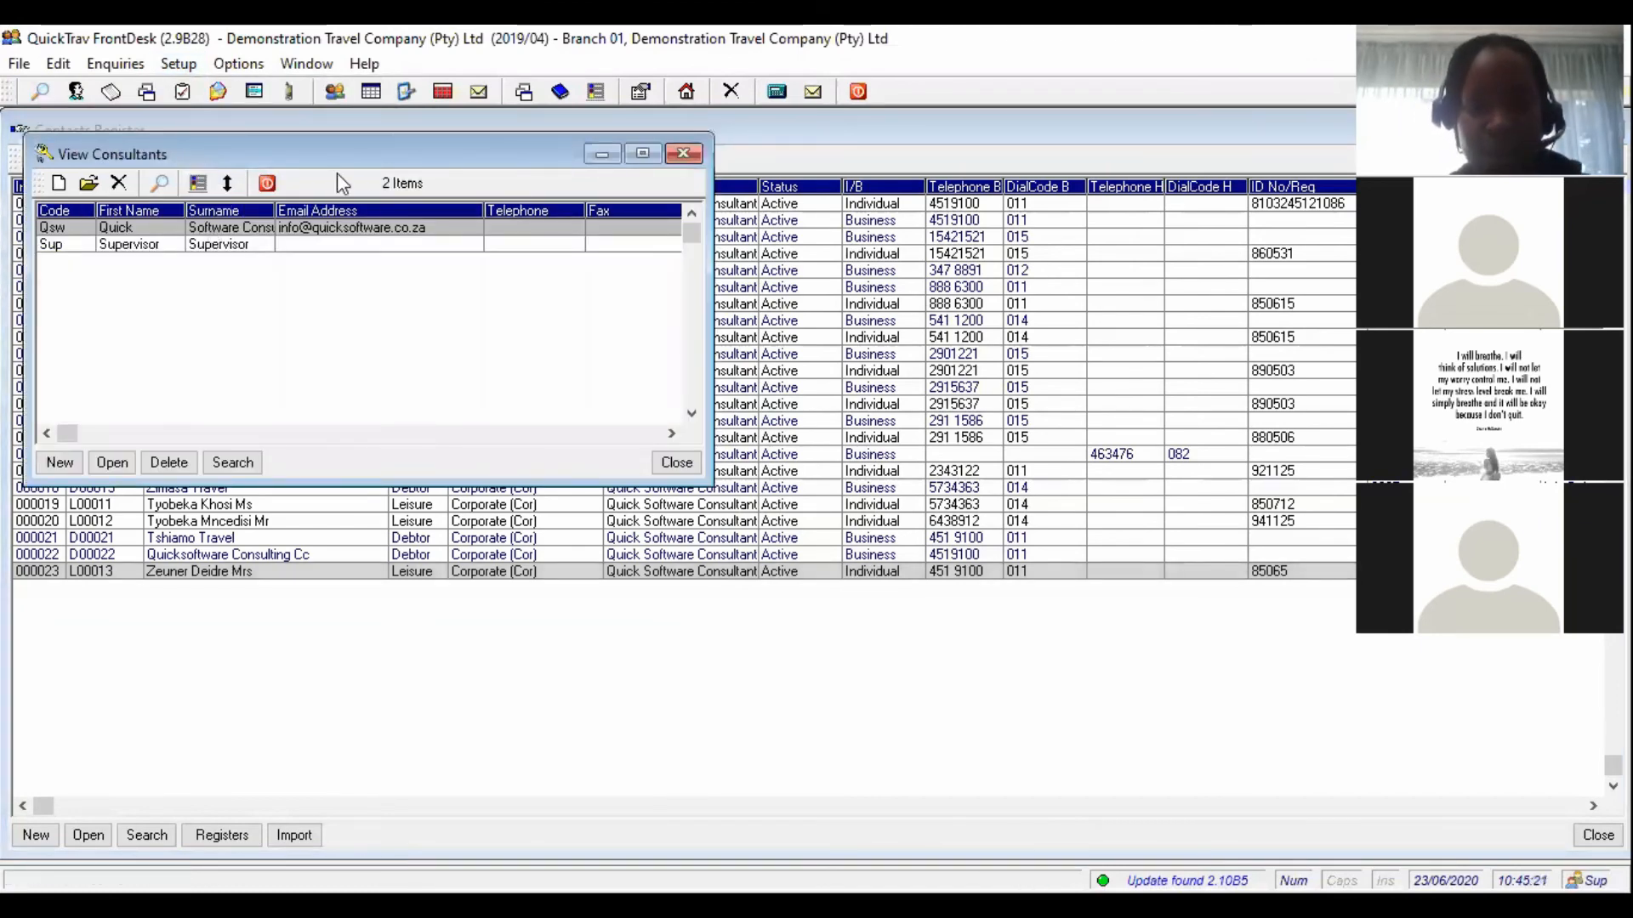
pyautogui.click(270, 182)
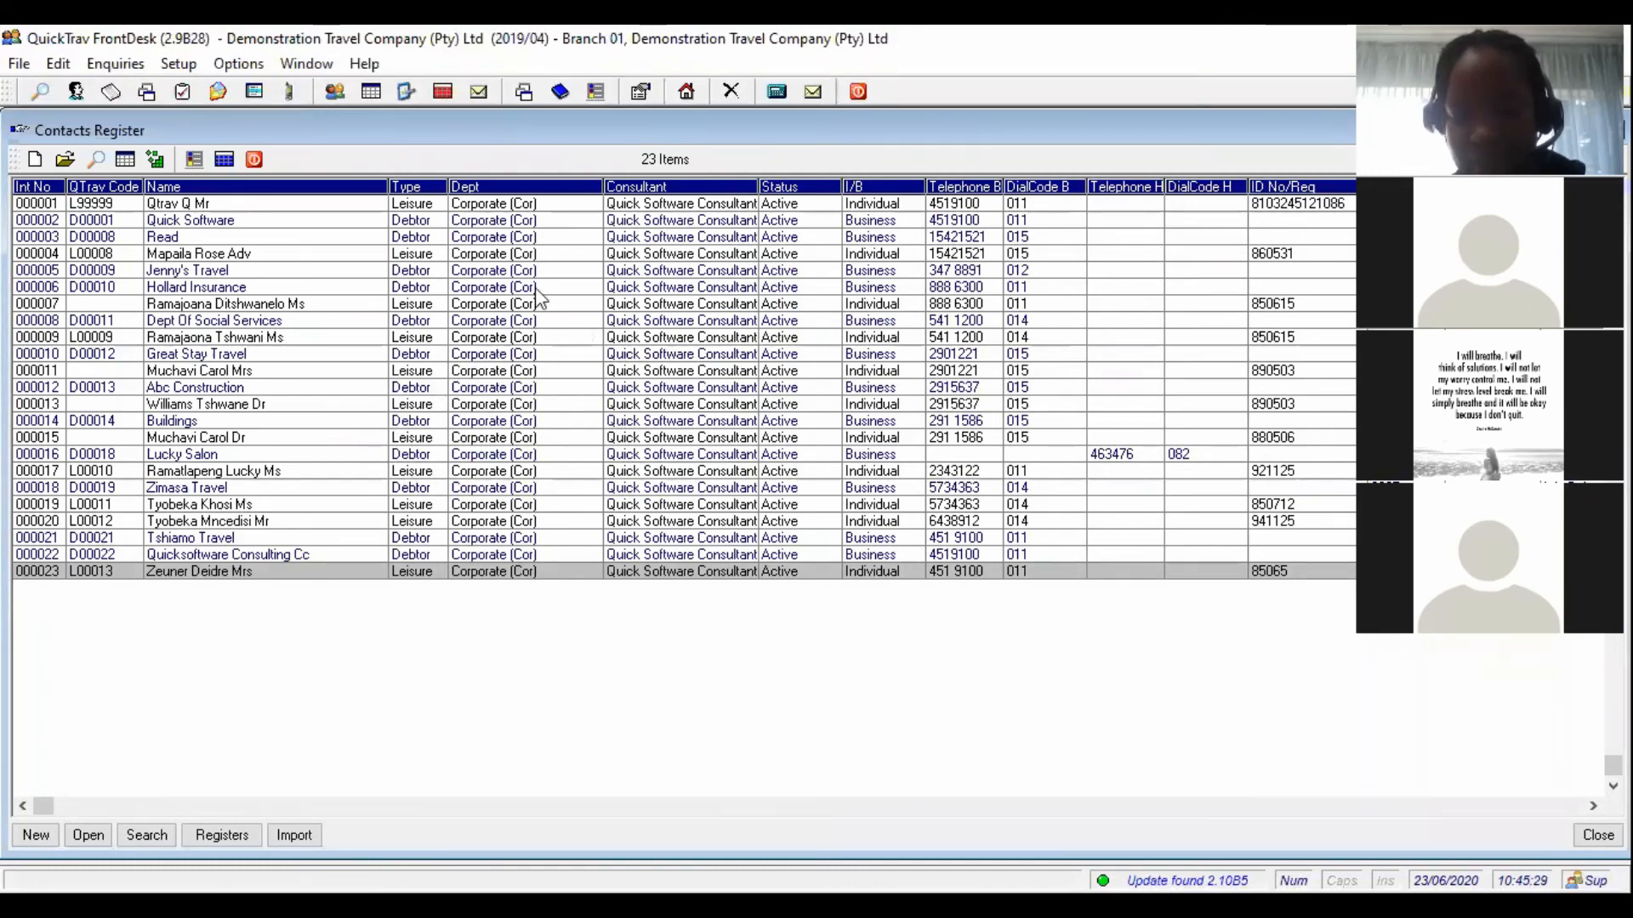
# - Show the Setup menu's Company submenu with branches, departments, product types and web links
pyautogui.click(177, 64)
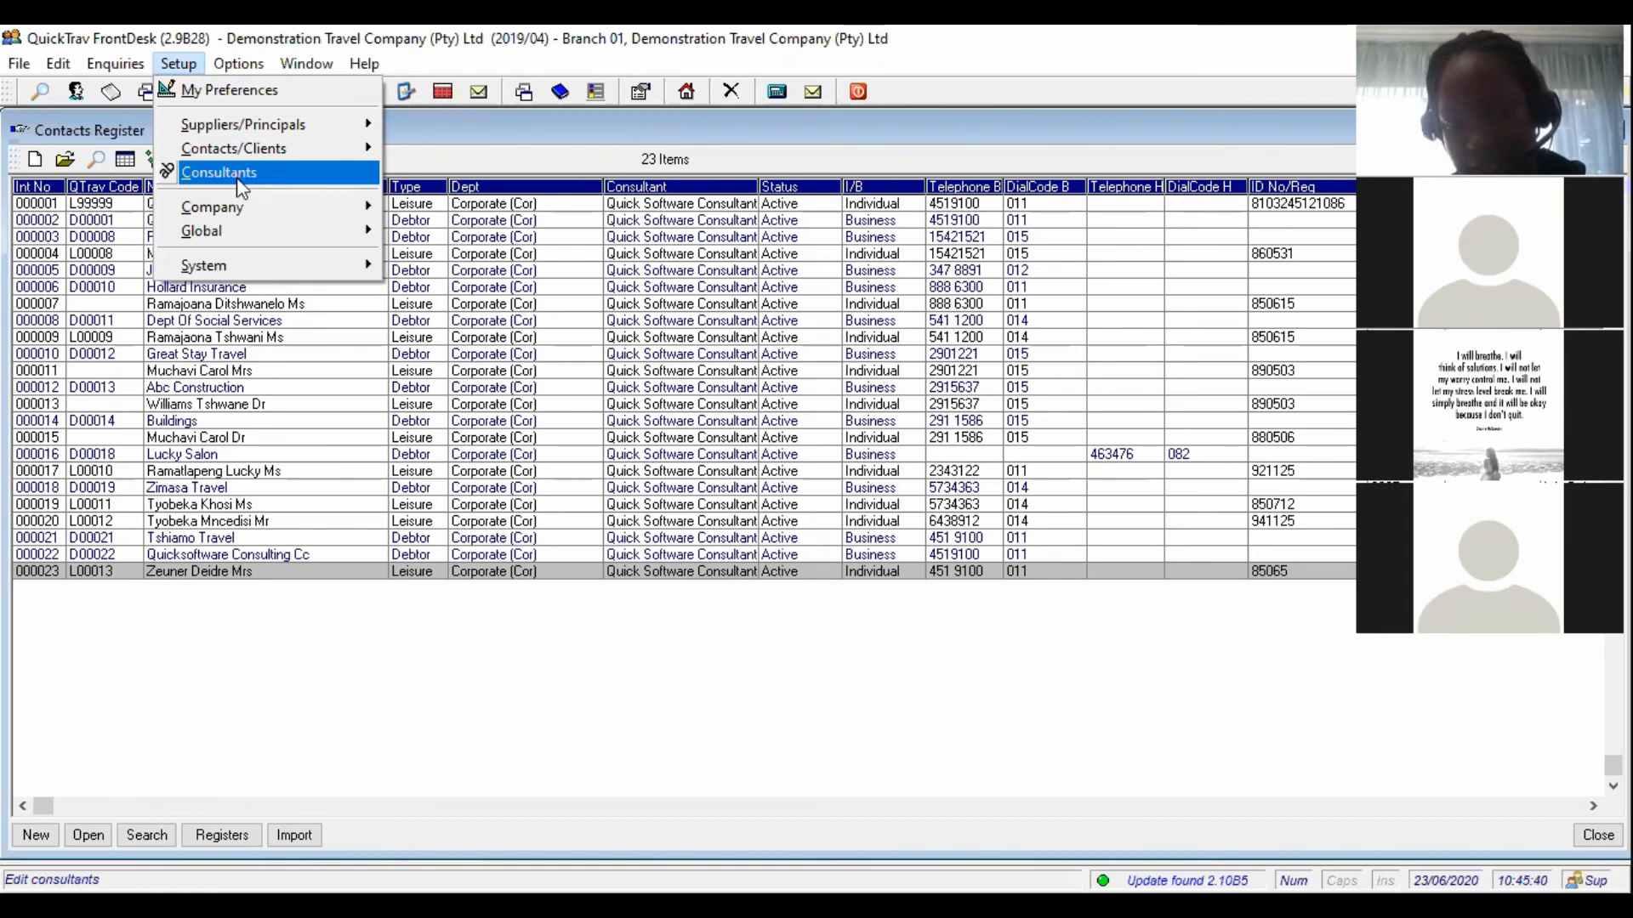
pyautogui.moveTo(246, 212)
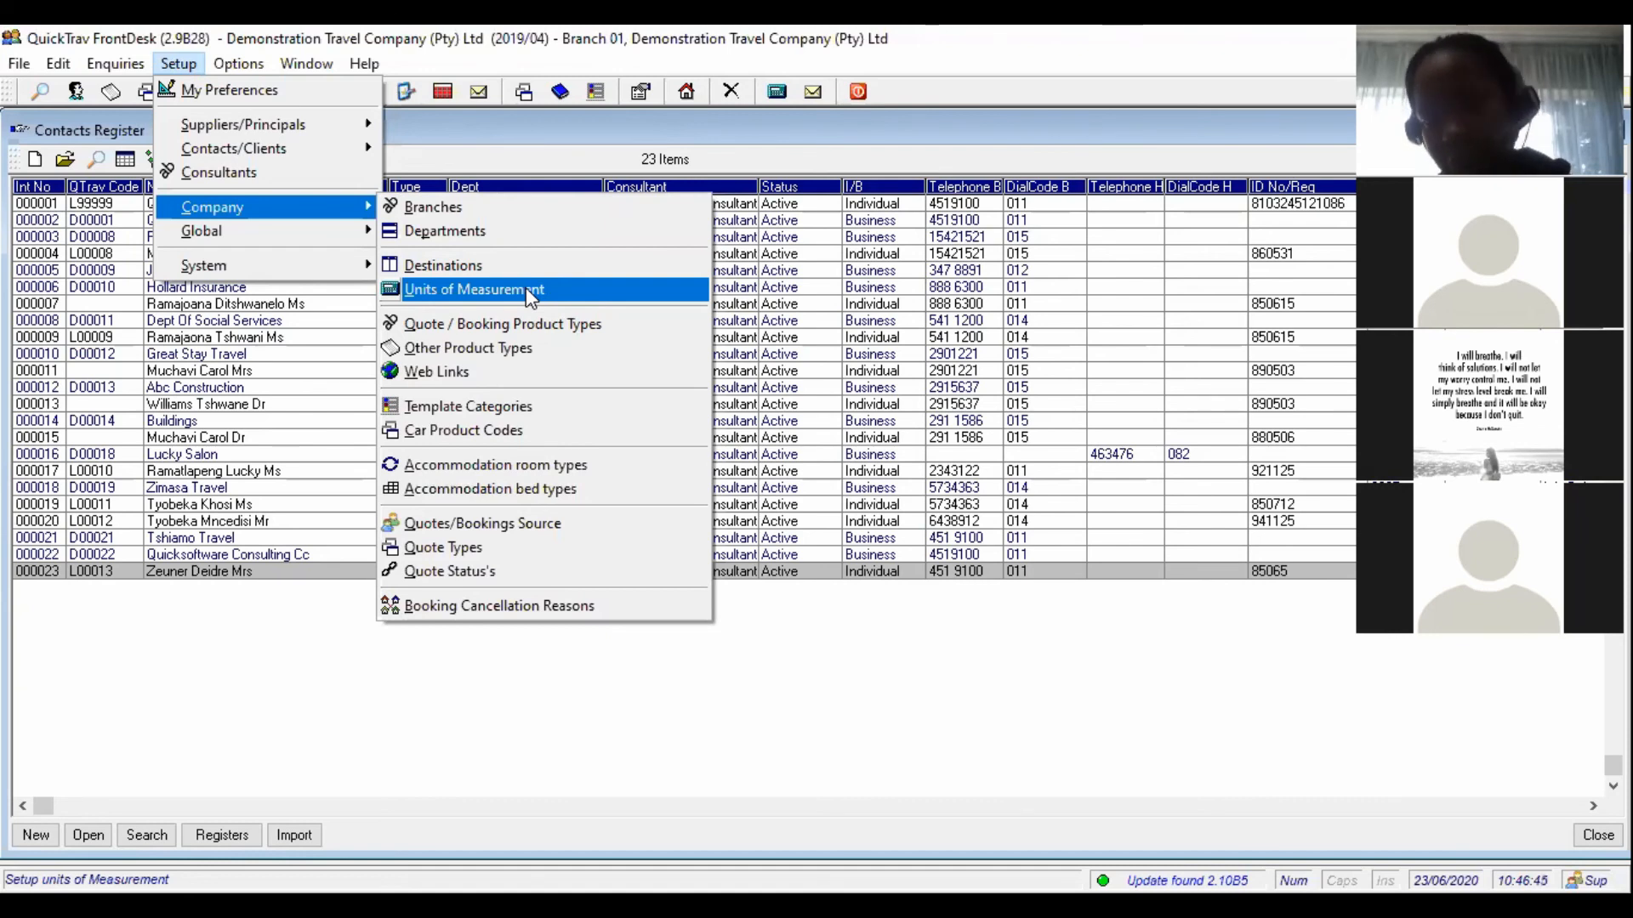
# - Open and minimize Quote/Booking Product Types, then close Web Links without adding a link
pyautogui.click(569, 326)
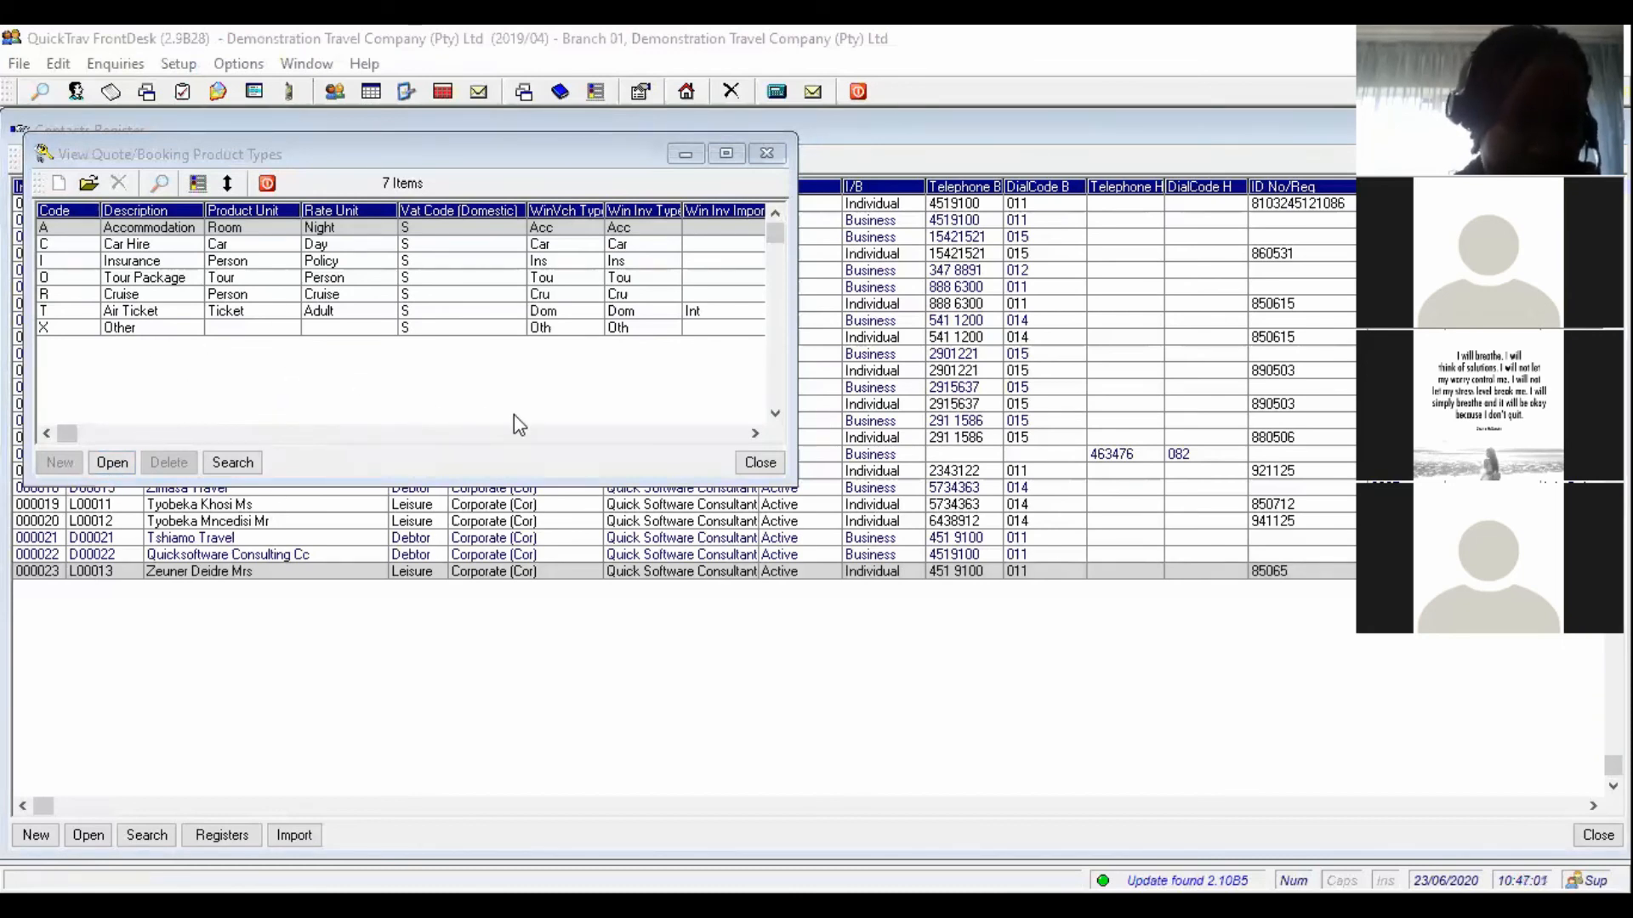
pyautogui.click(686, 156)
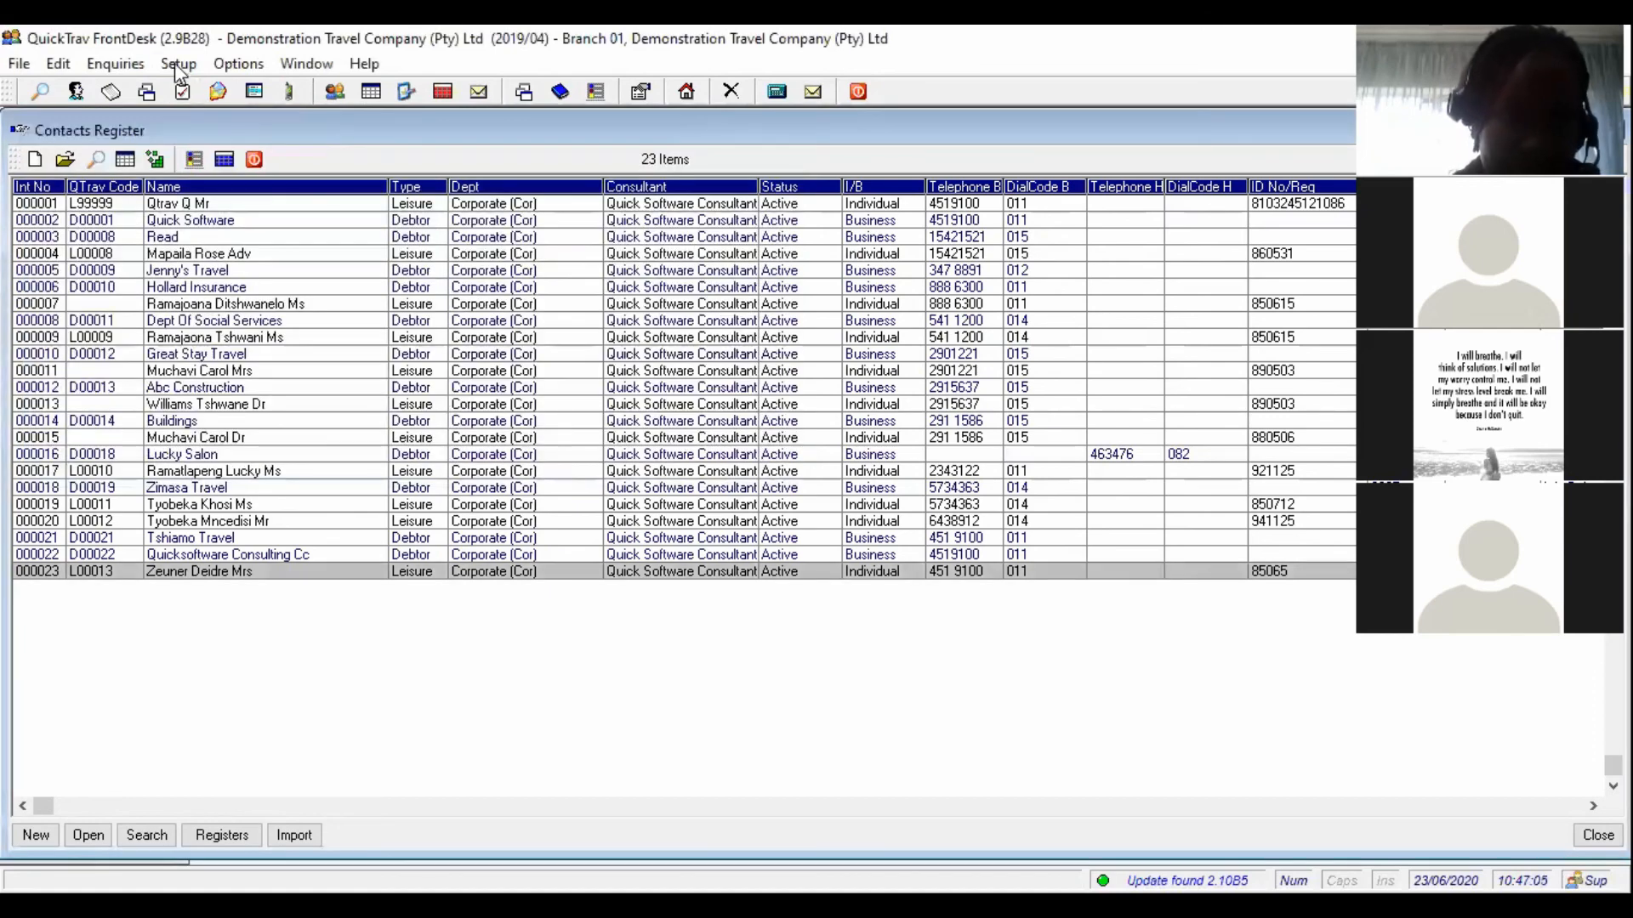
pyautogui.click(180, 66)
pyautogui.click(285, 208)
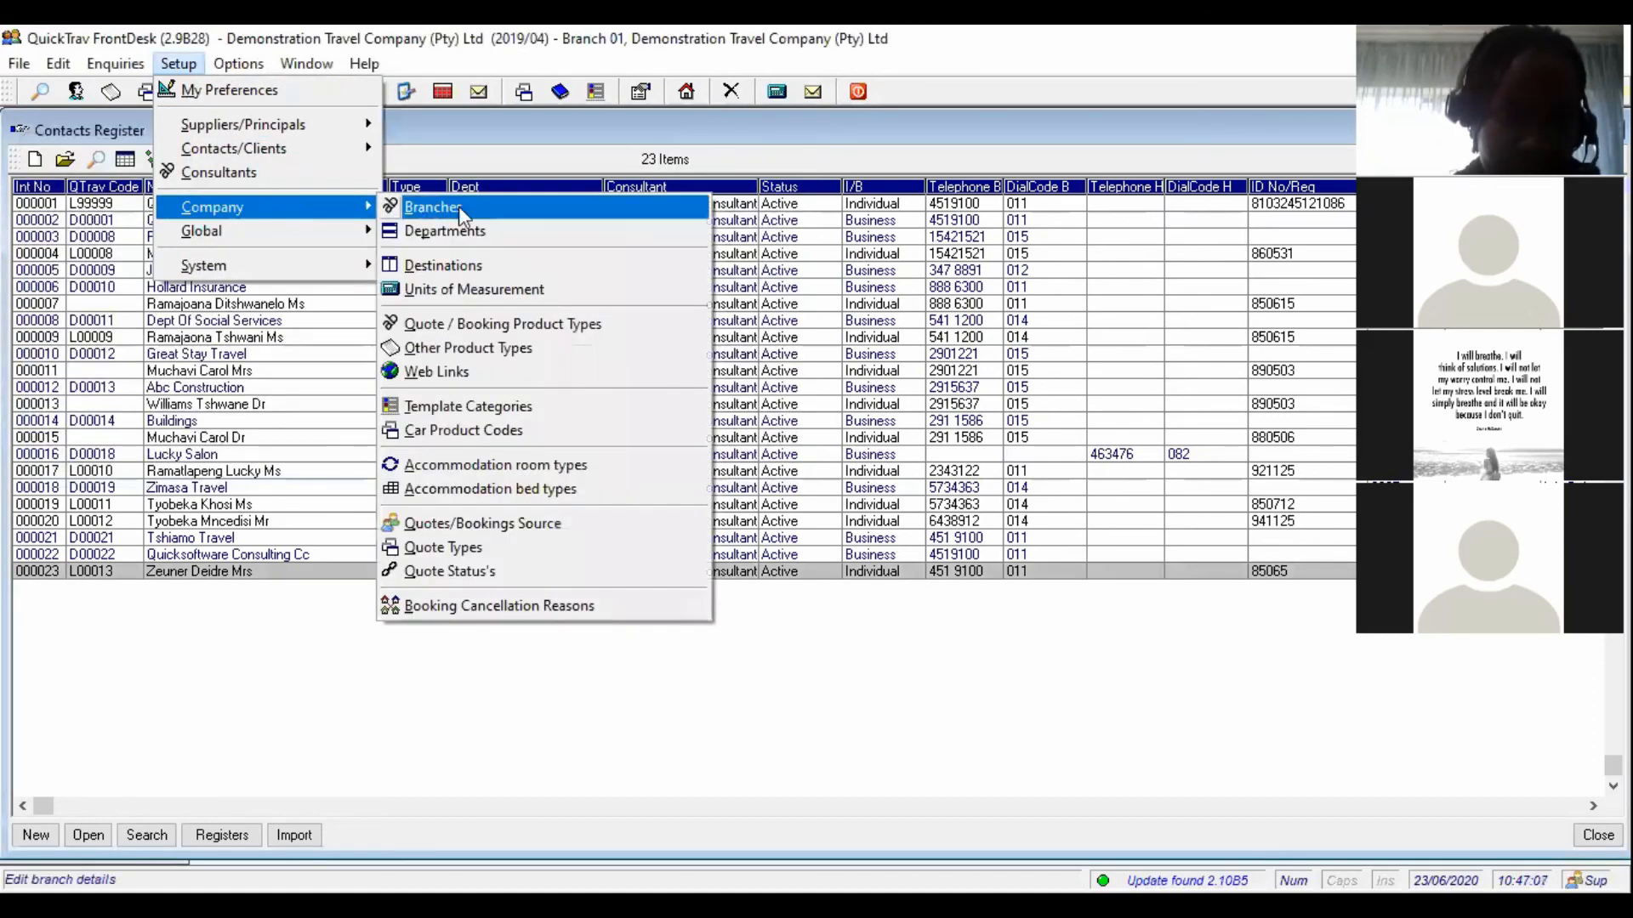
pyautogui.click(512, 371)
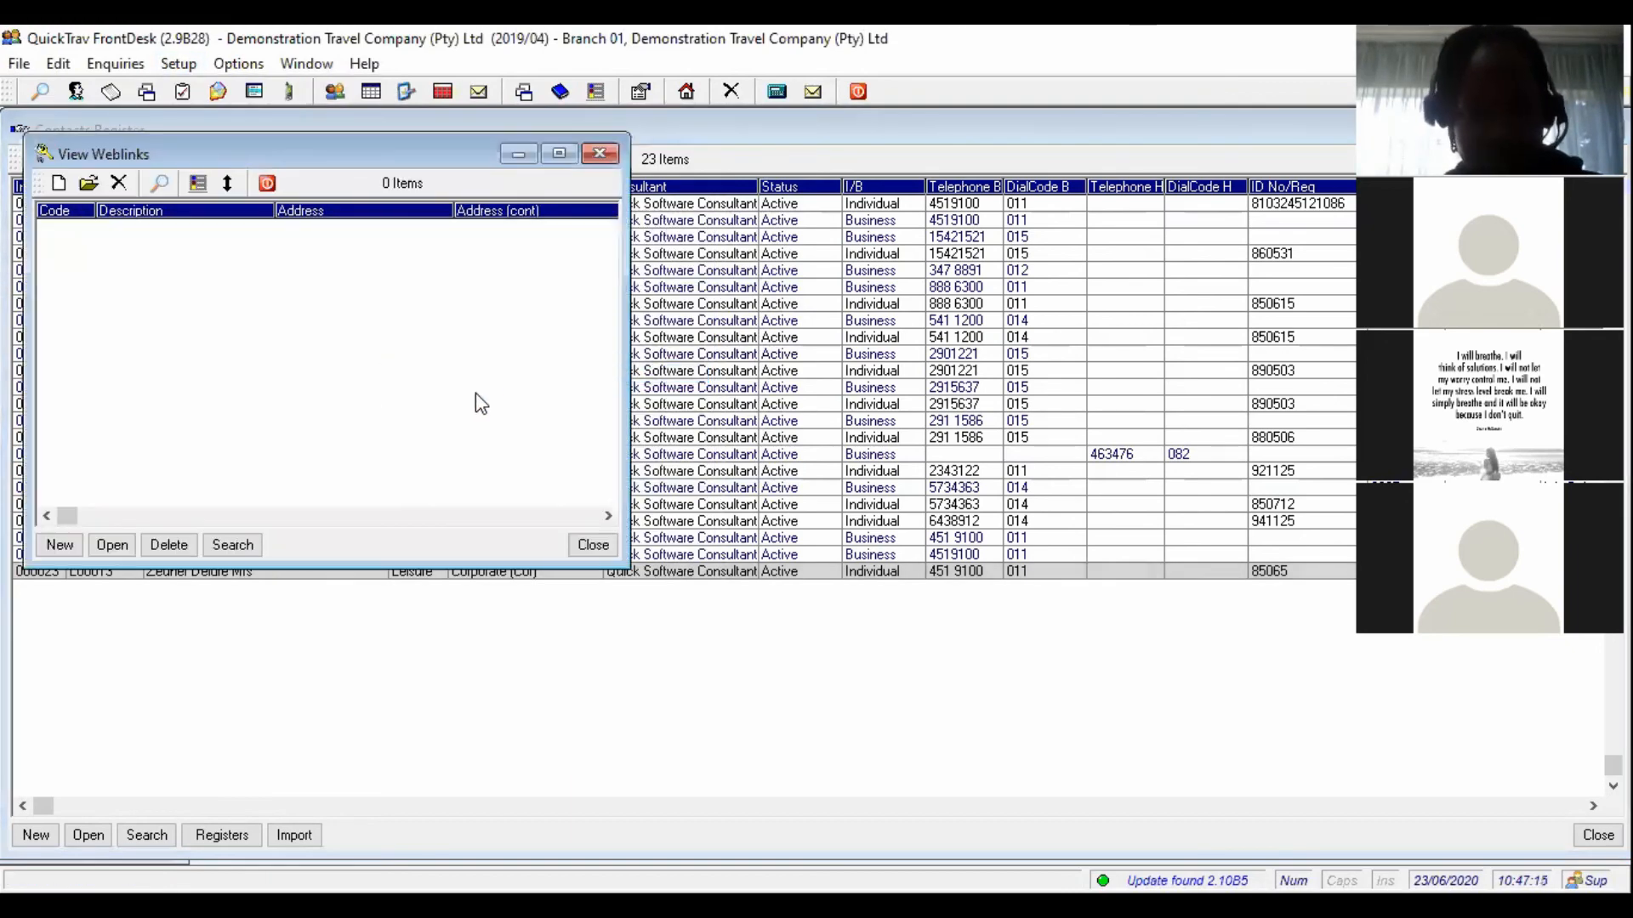
pyautogui.click(59, 185)
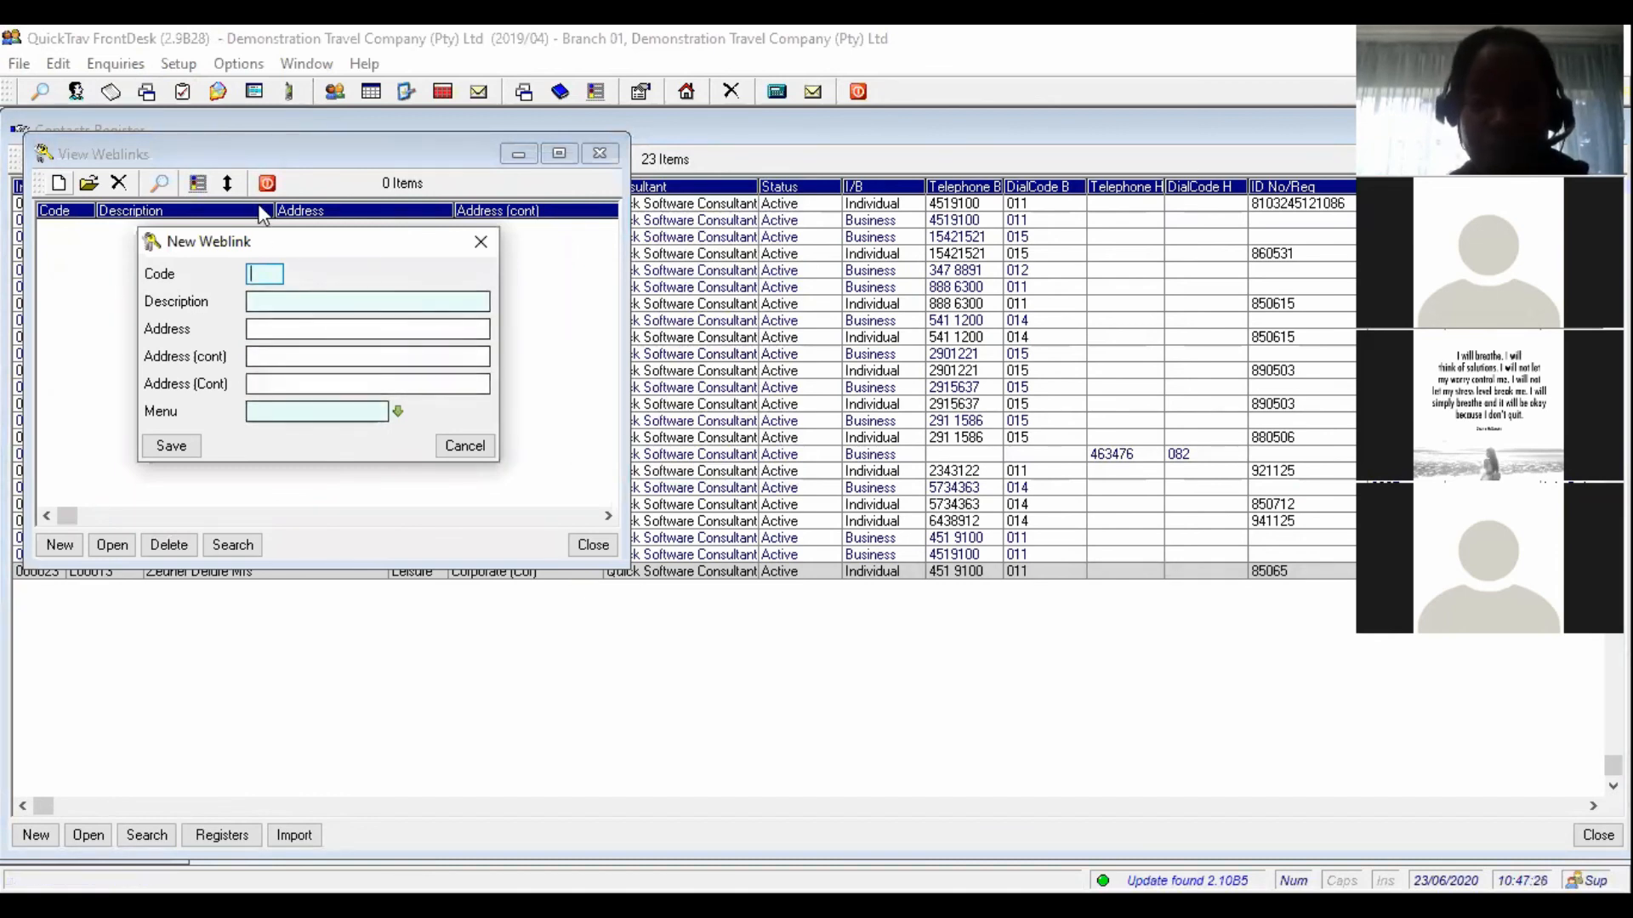
pyautogui.click(483, 241)
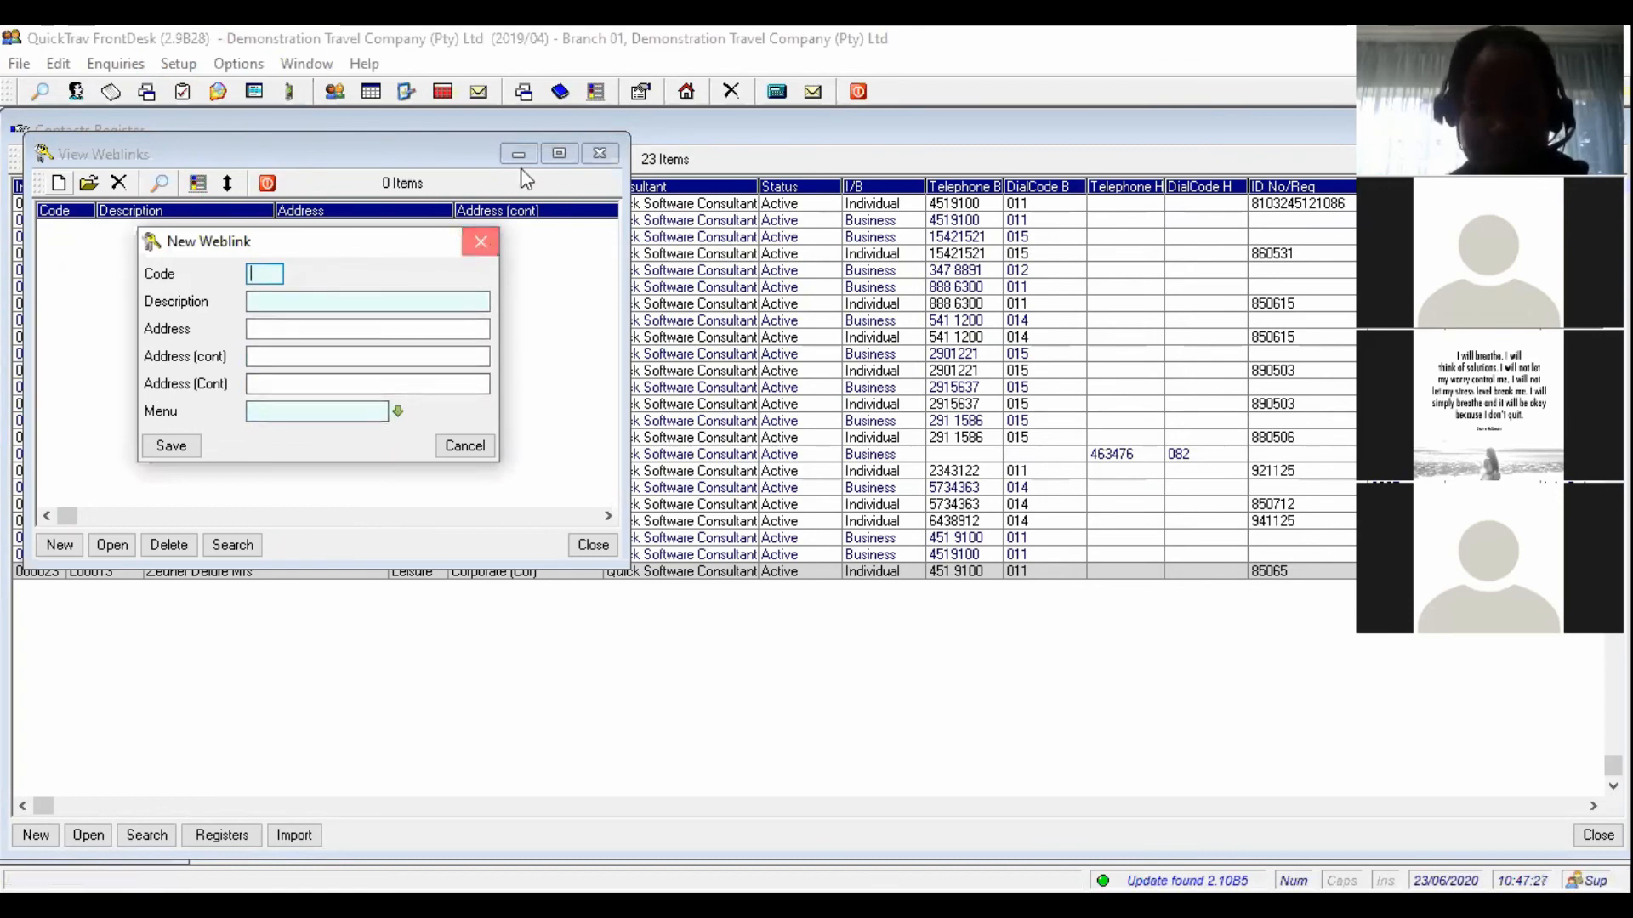
pyautogui.click(519, 156)
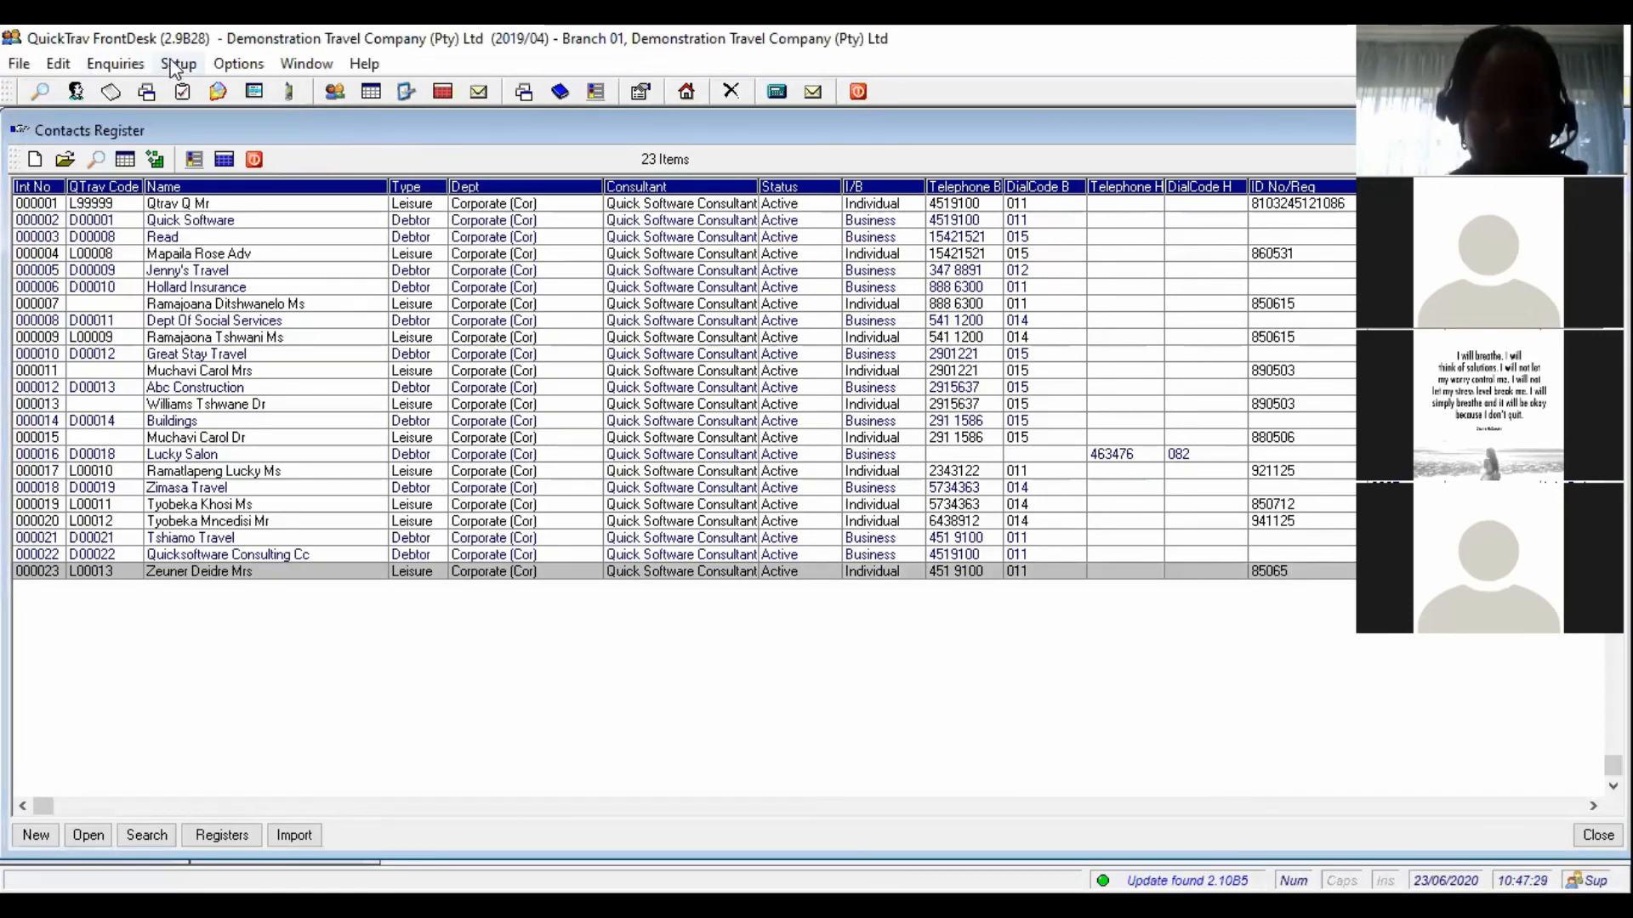
pyautogui.click(178, 64)
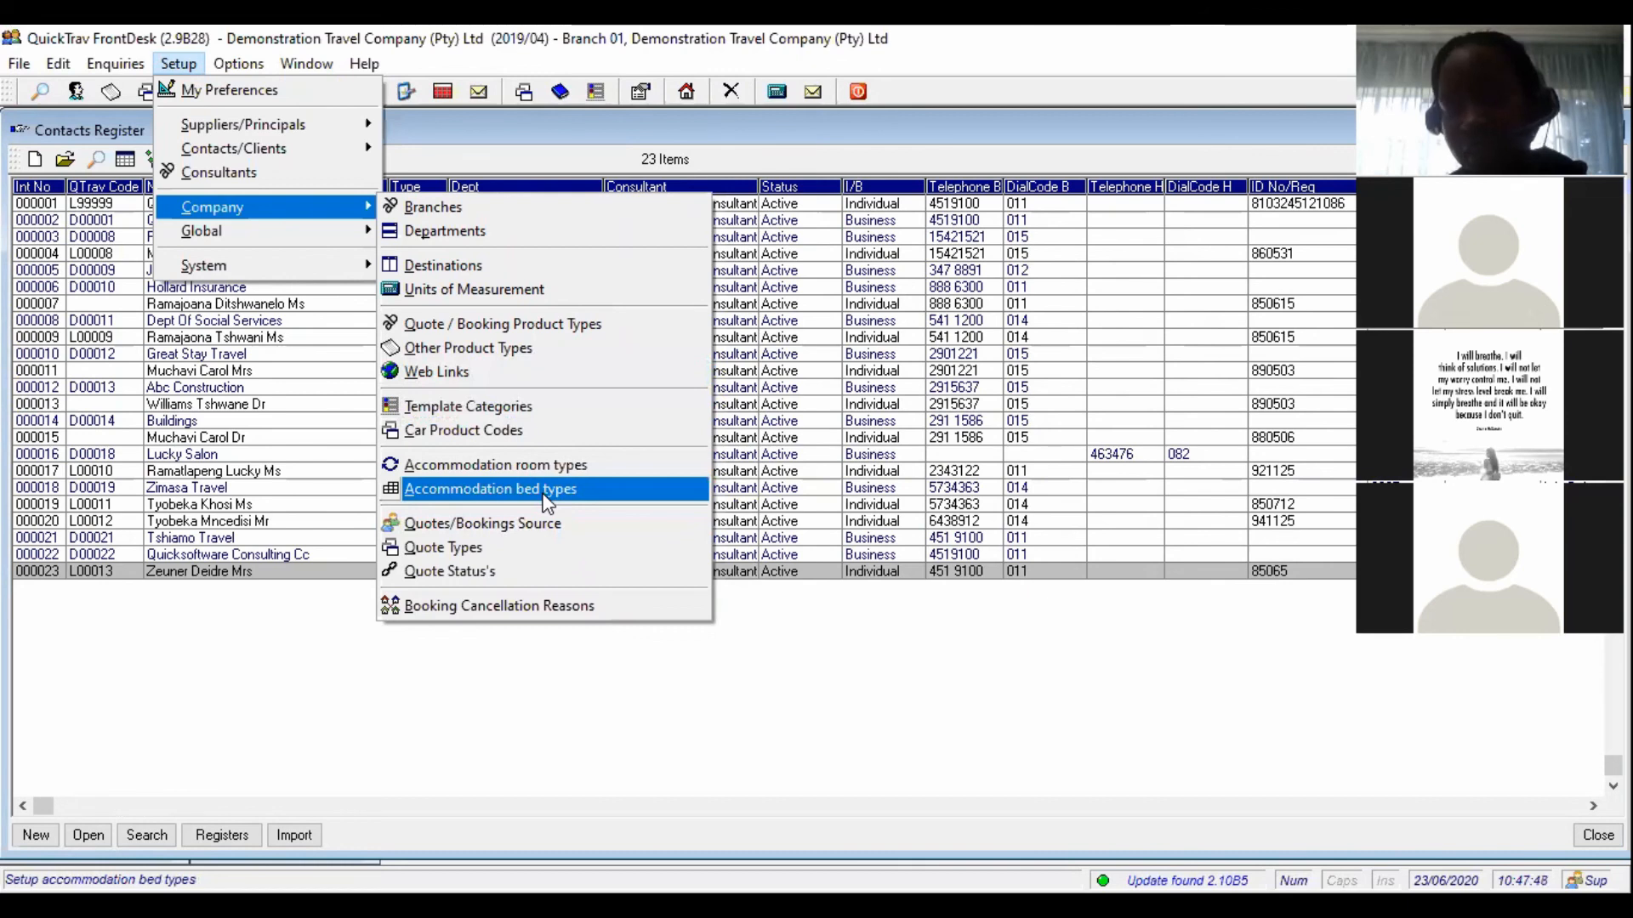
pyautogui.click(544, 442)
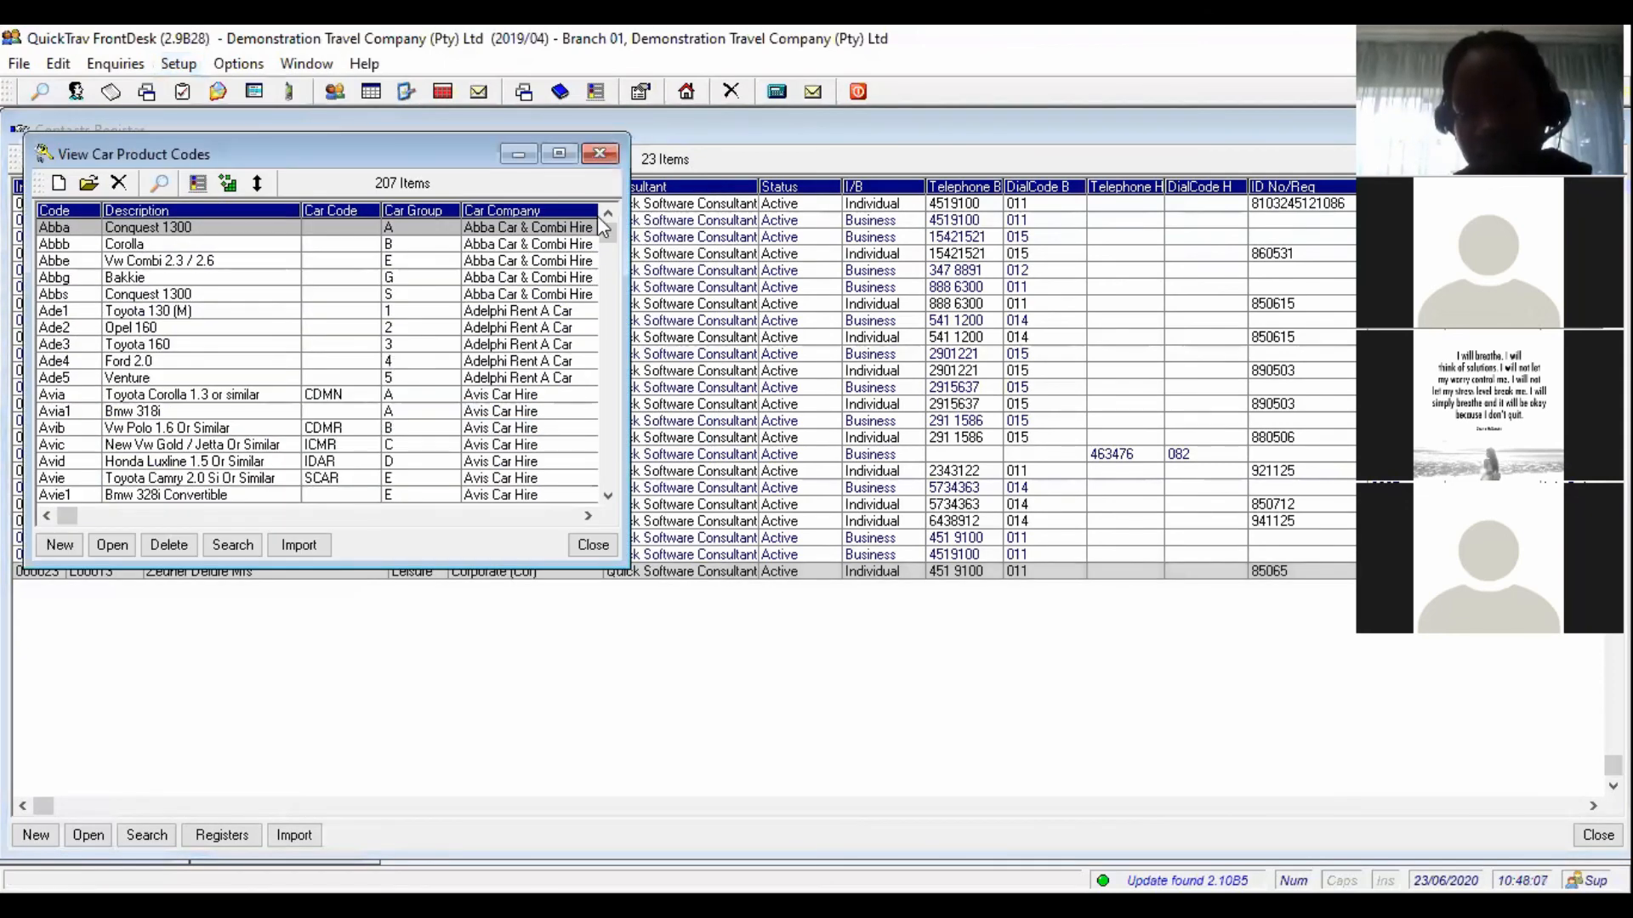
pyautogui.moveTo(609, 232); pyautogui.dragTo(613, 278)
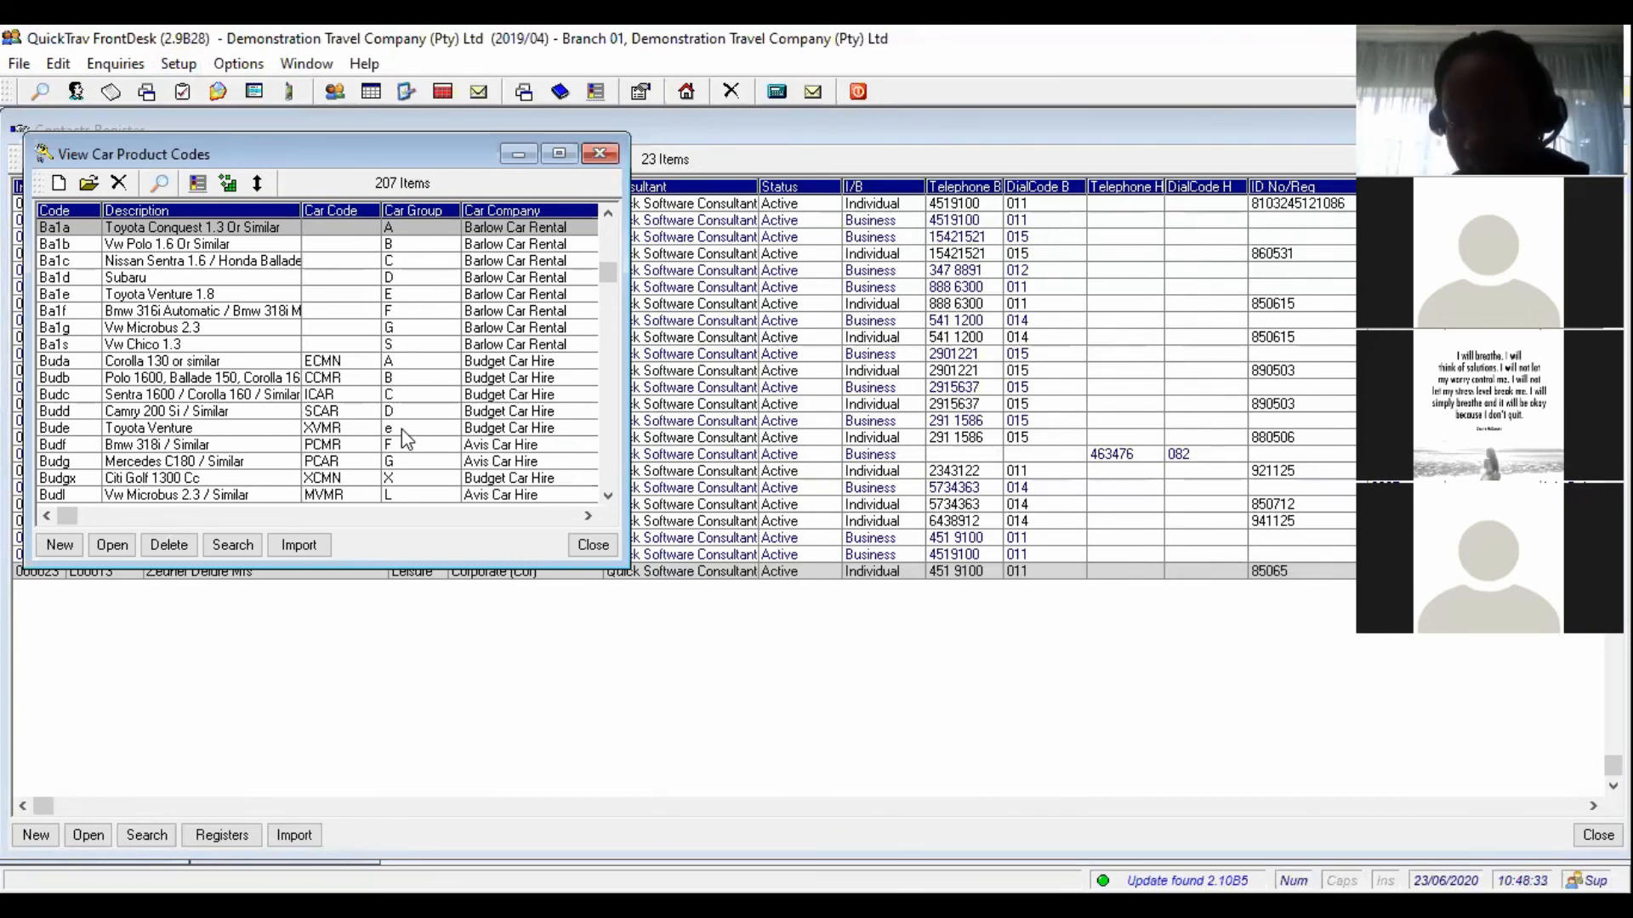
pyautogui.click(591, 546)
pyautogui.click(172, 63)
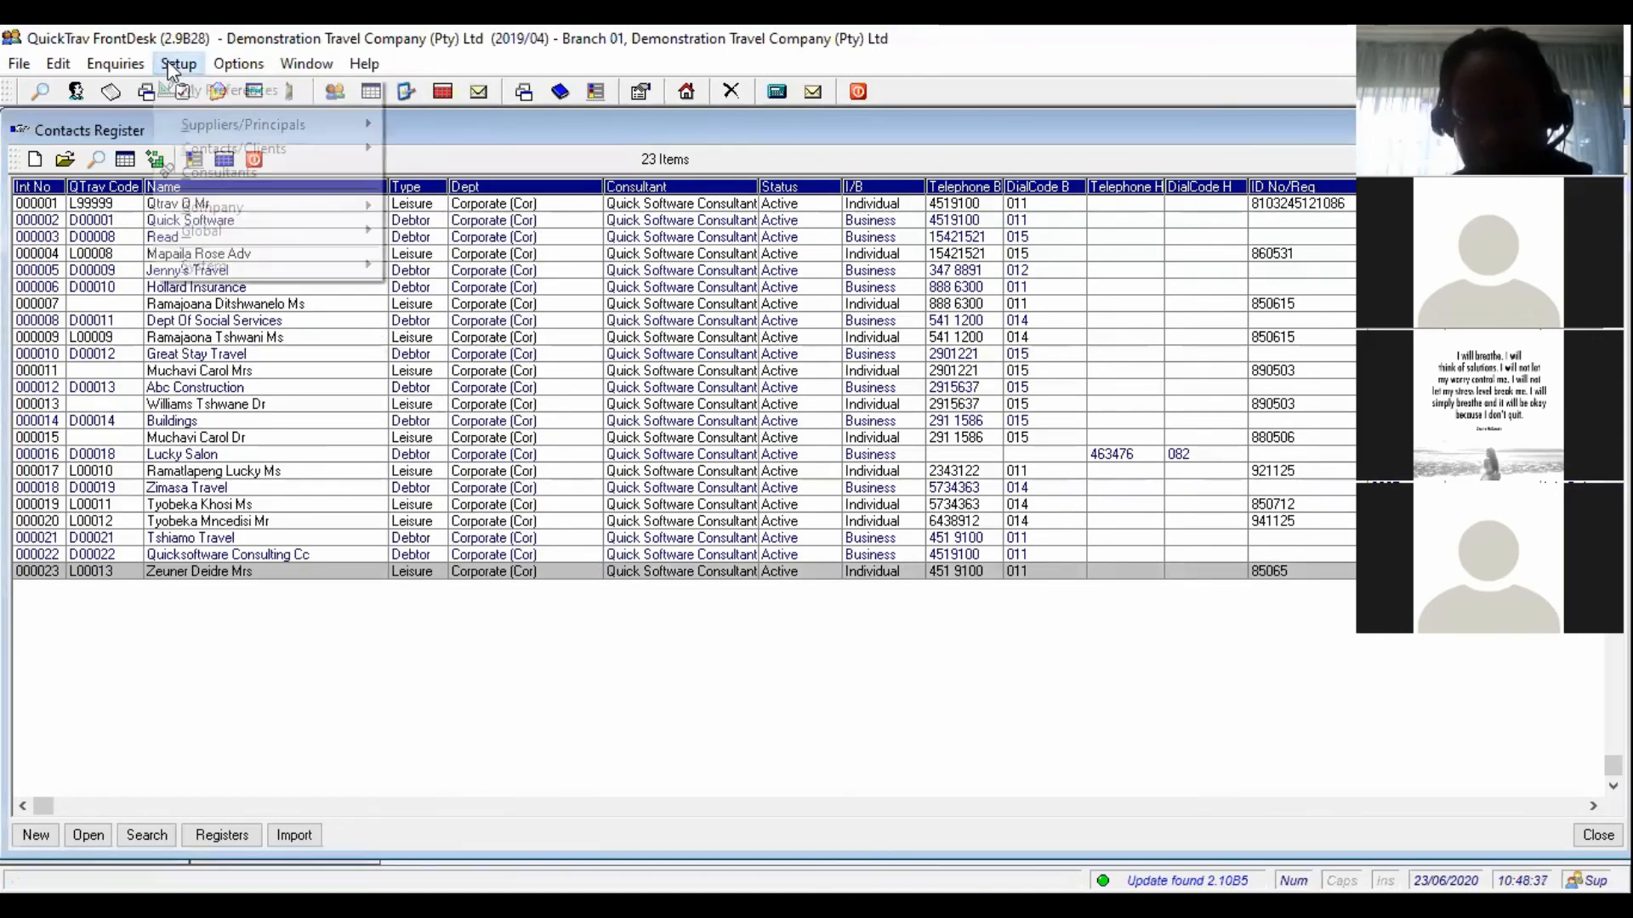
pyautogui.moveTo(289, 209)
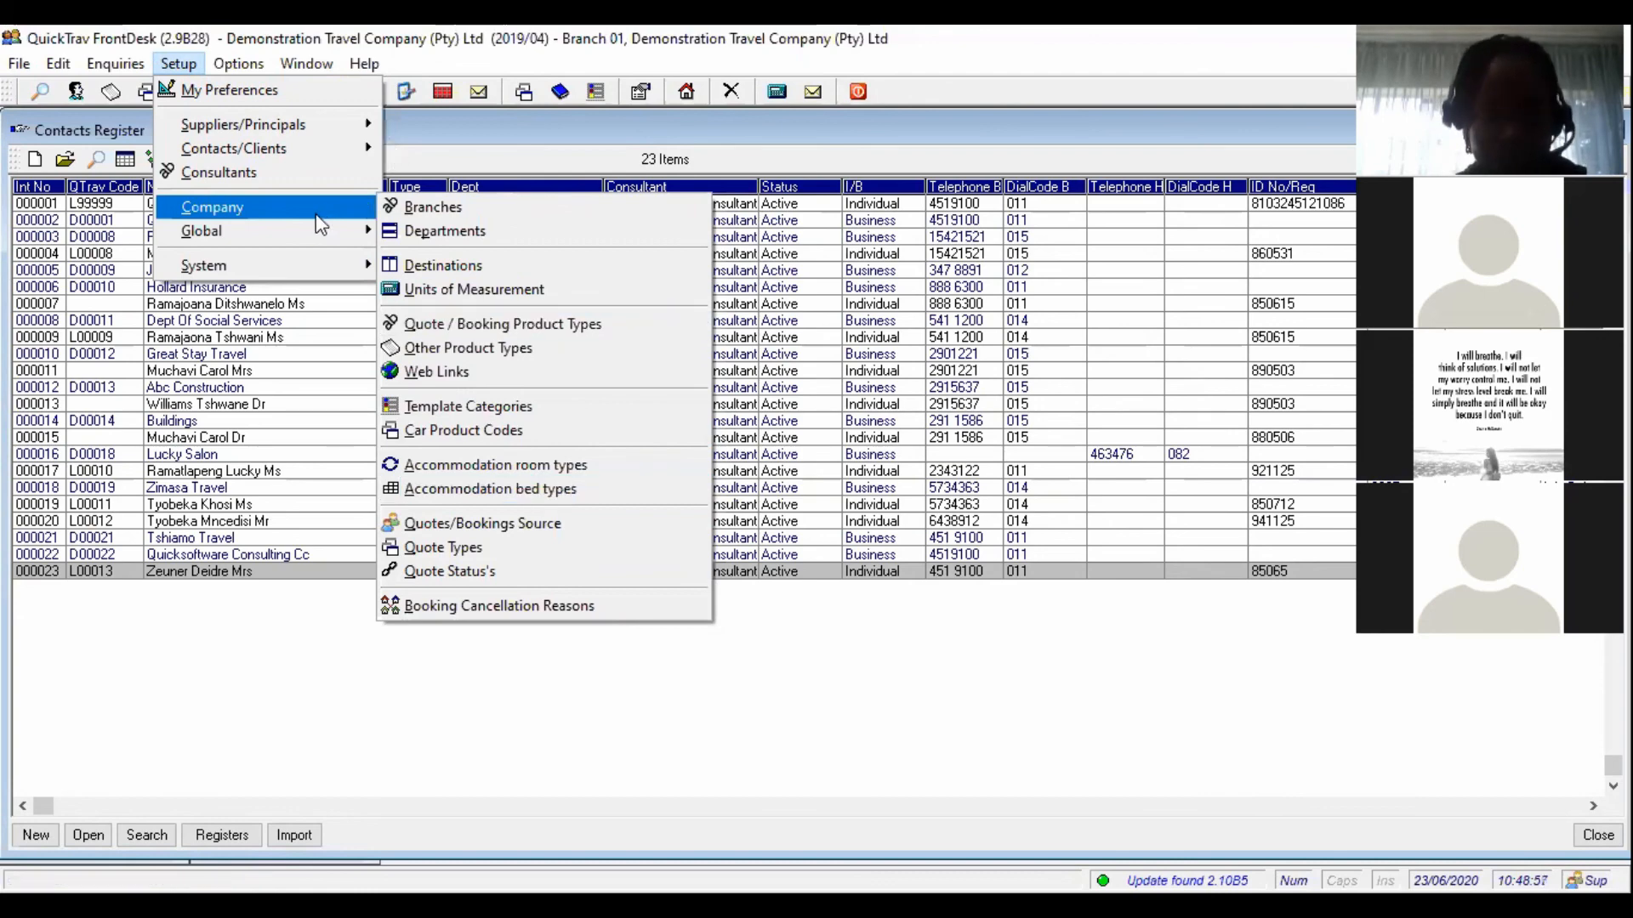
pyautogui.moveTo(322, 238)
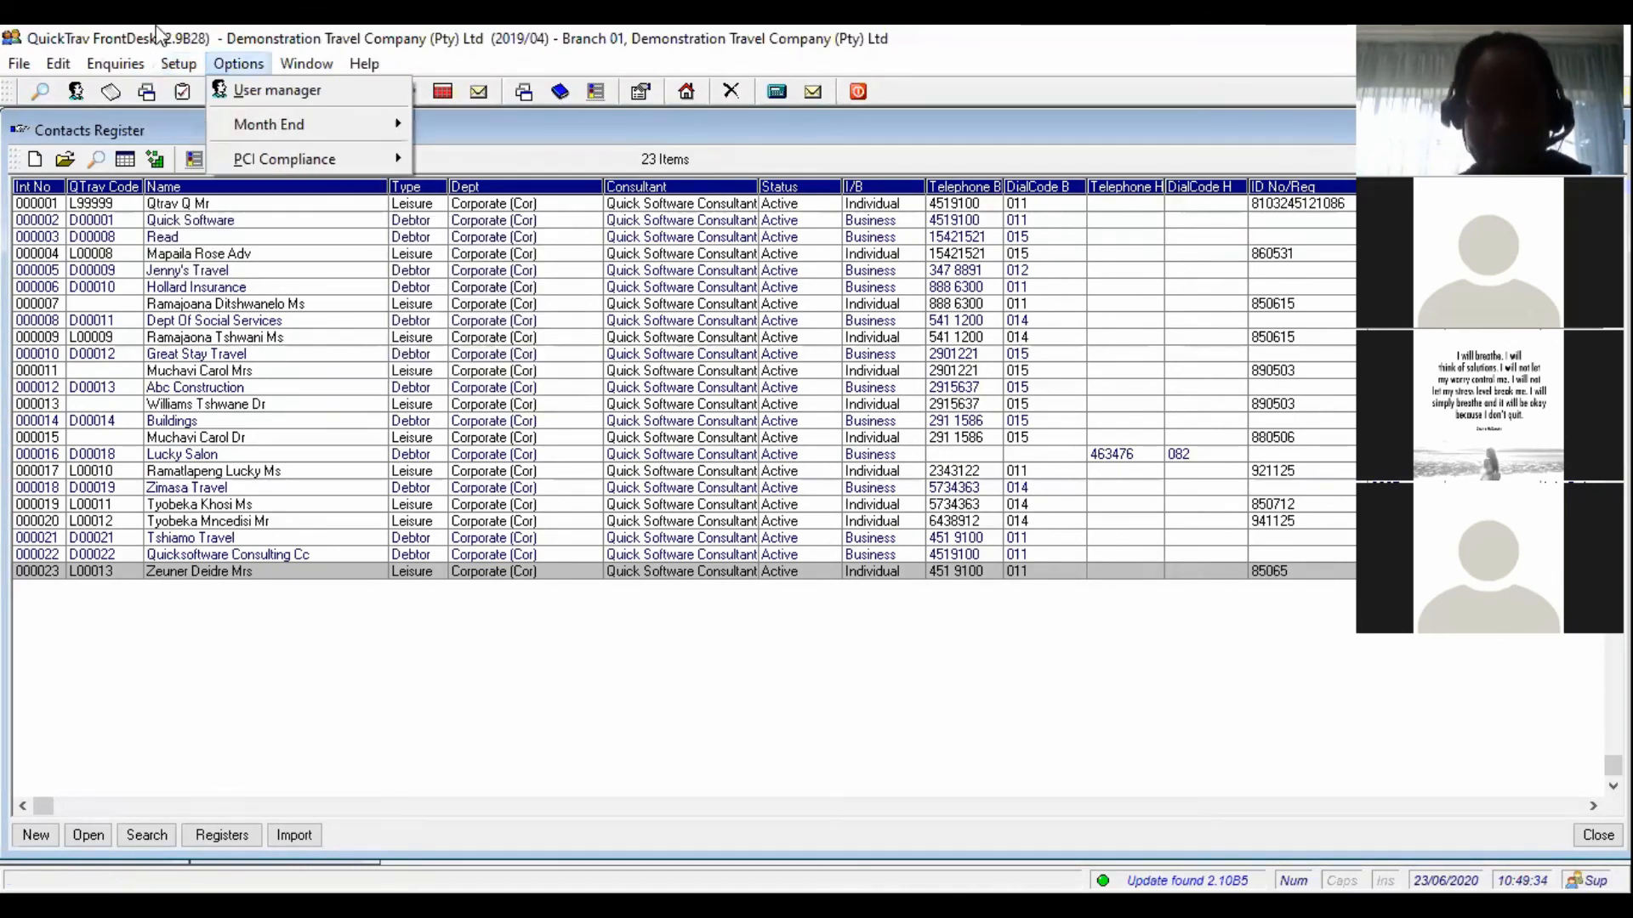
pyautogui.moveTo(101, 71)
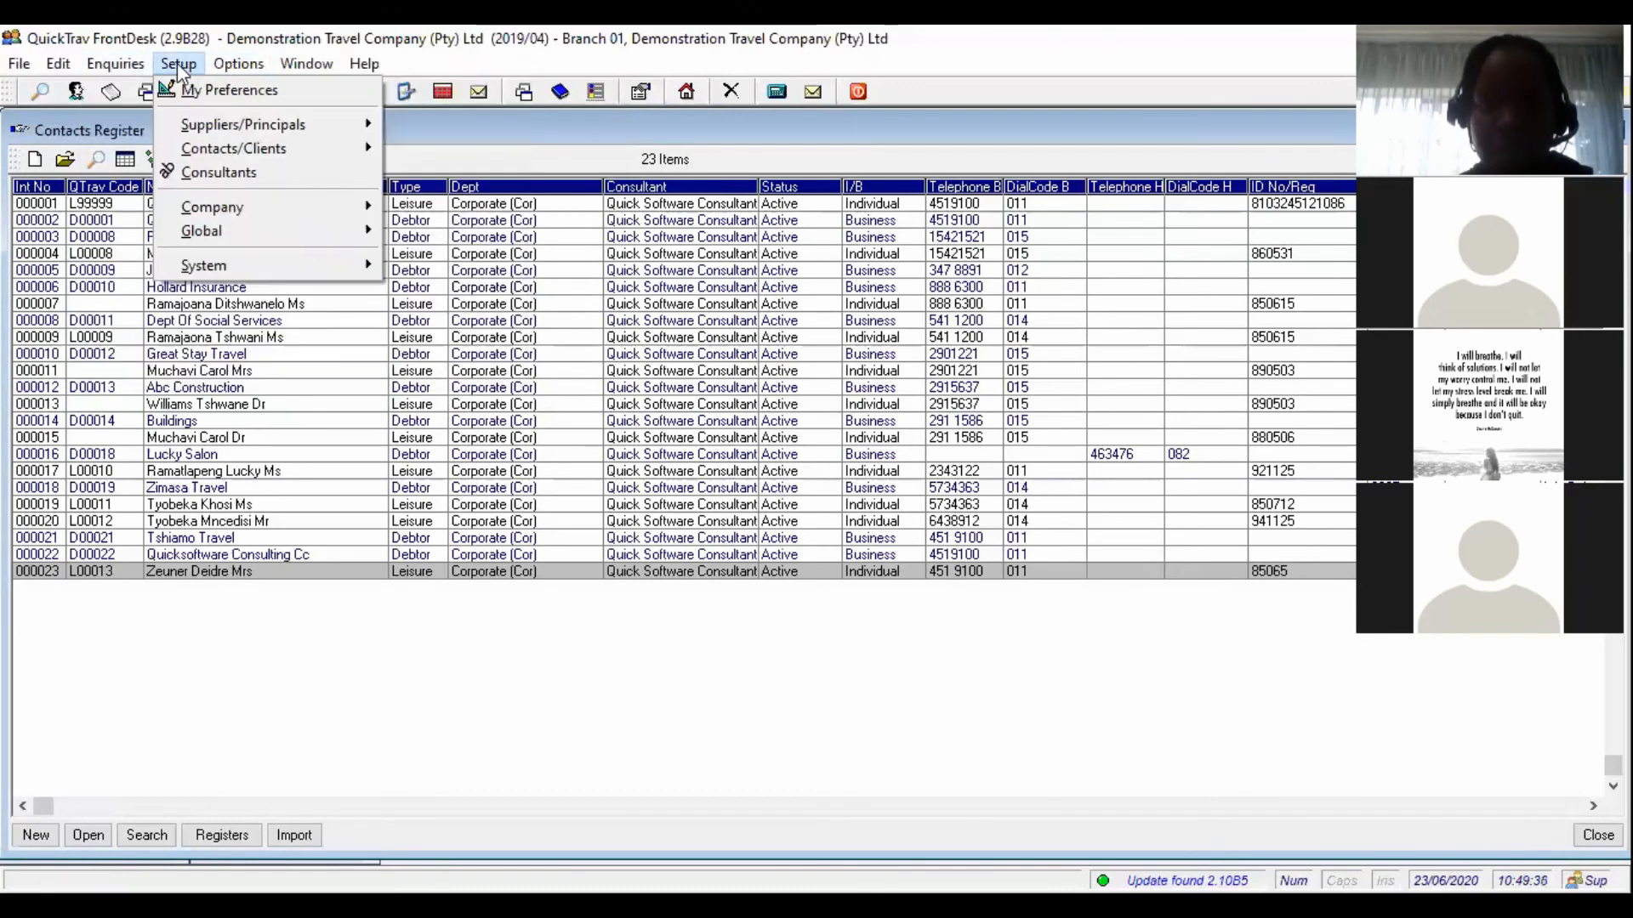
pyautogui.click(234, 660)
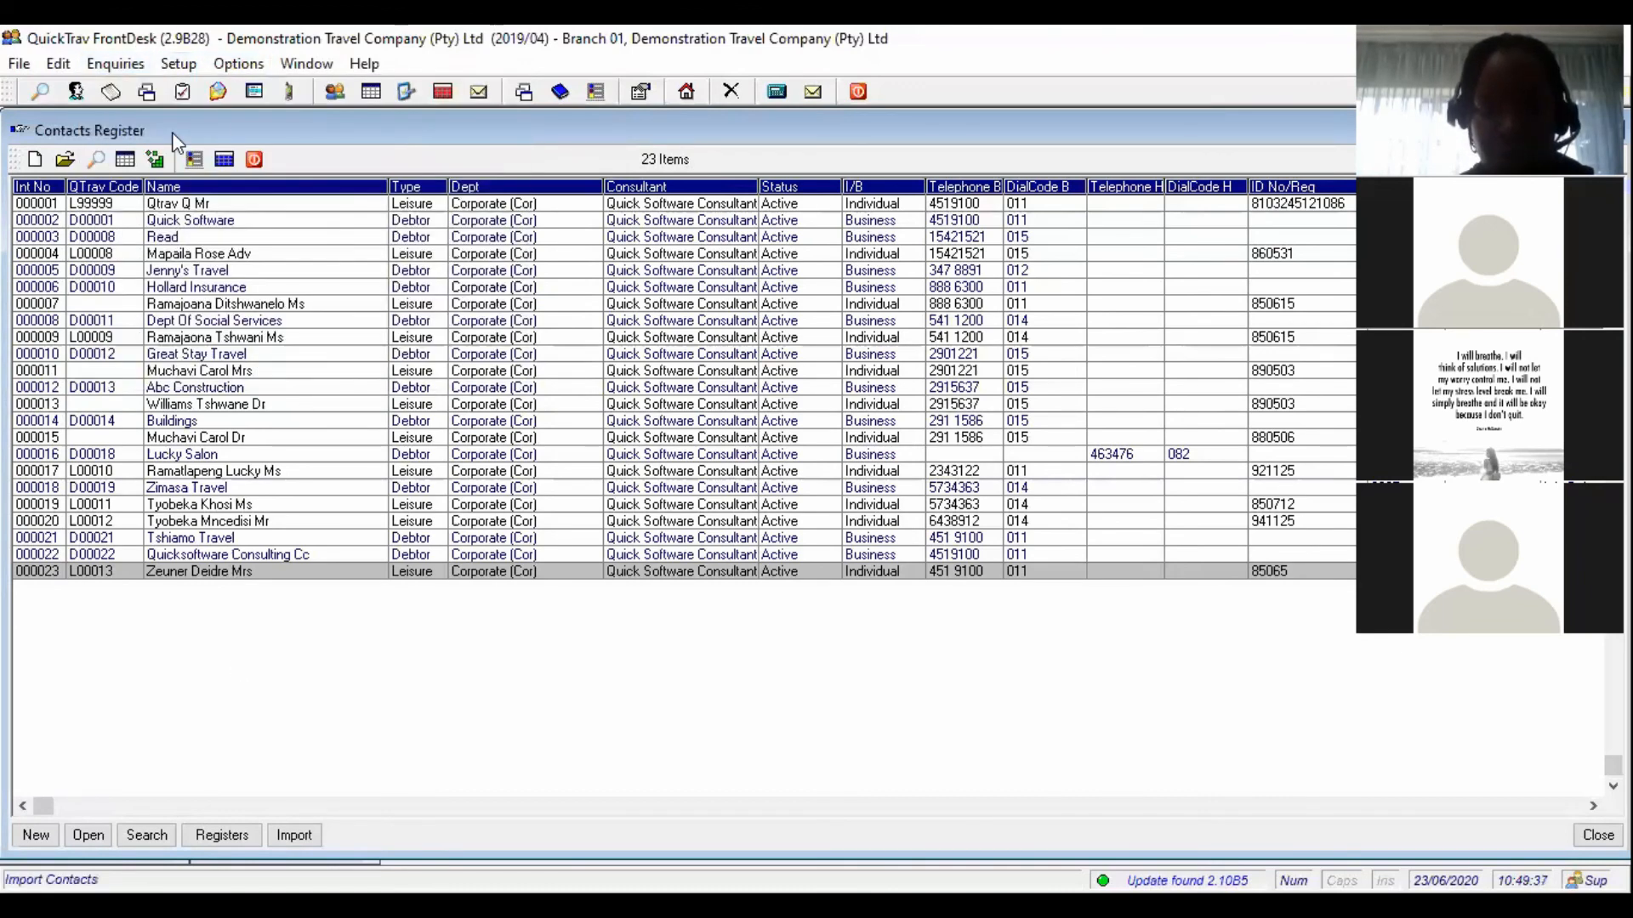
# - Reopen the Contacts Register, then open View Suppliers (Land) listing 258 suppliers
pyautogui.click(256, 161)
pyautogui.click(335, 91)
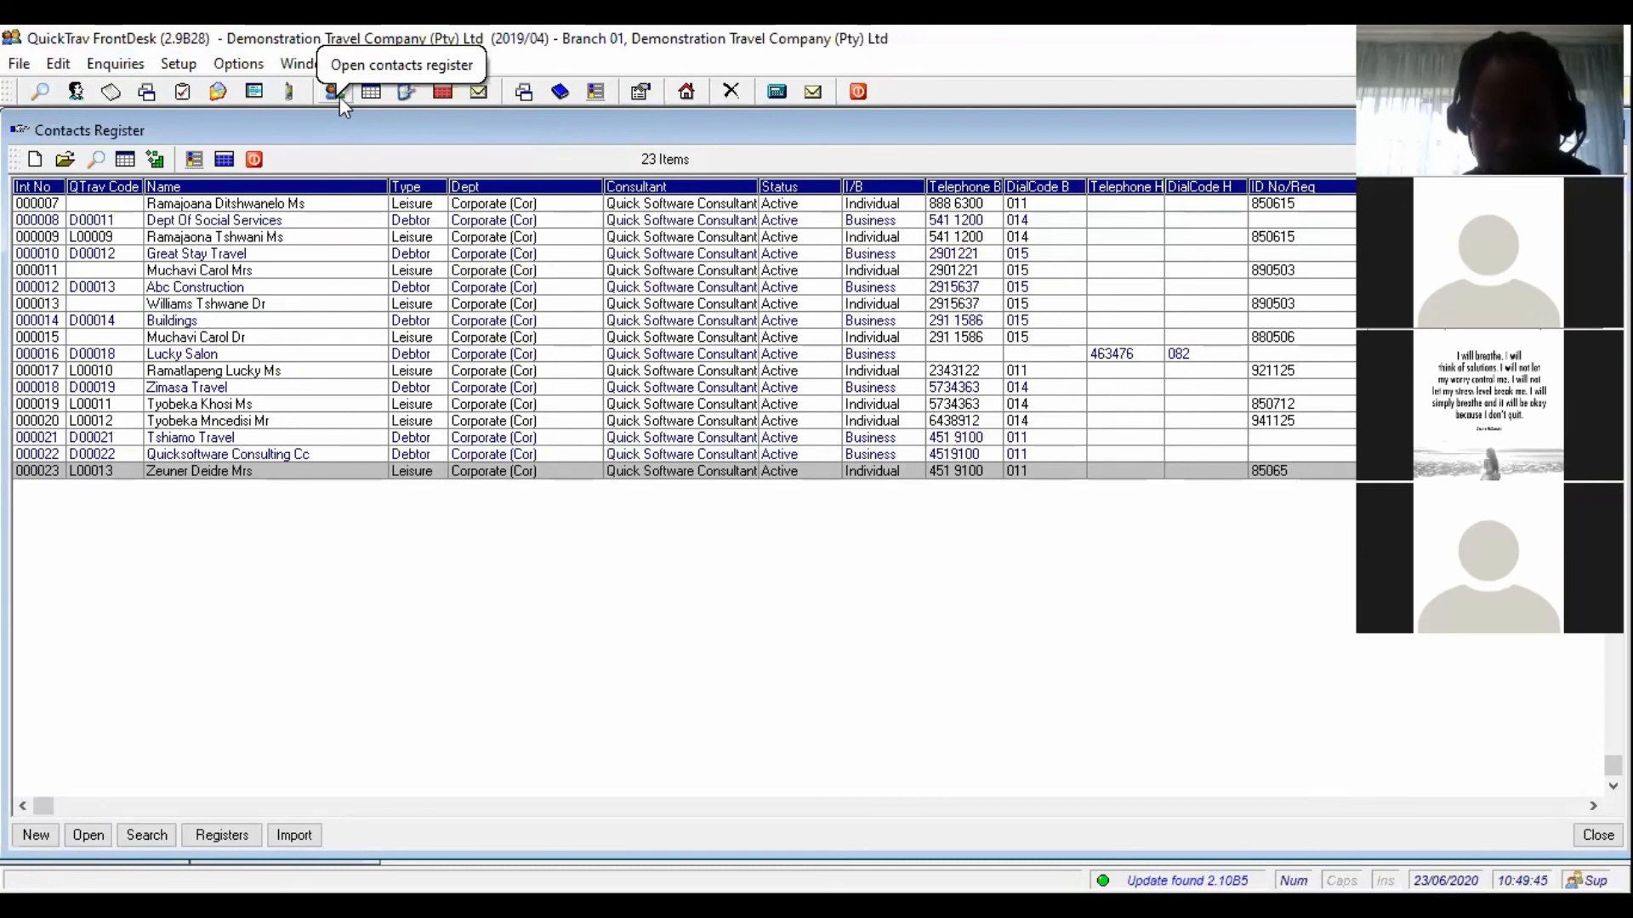
pyautogui.click(685, 93)
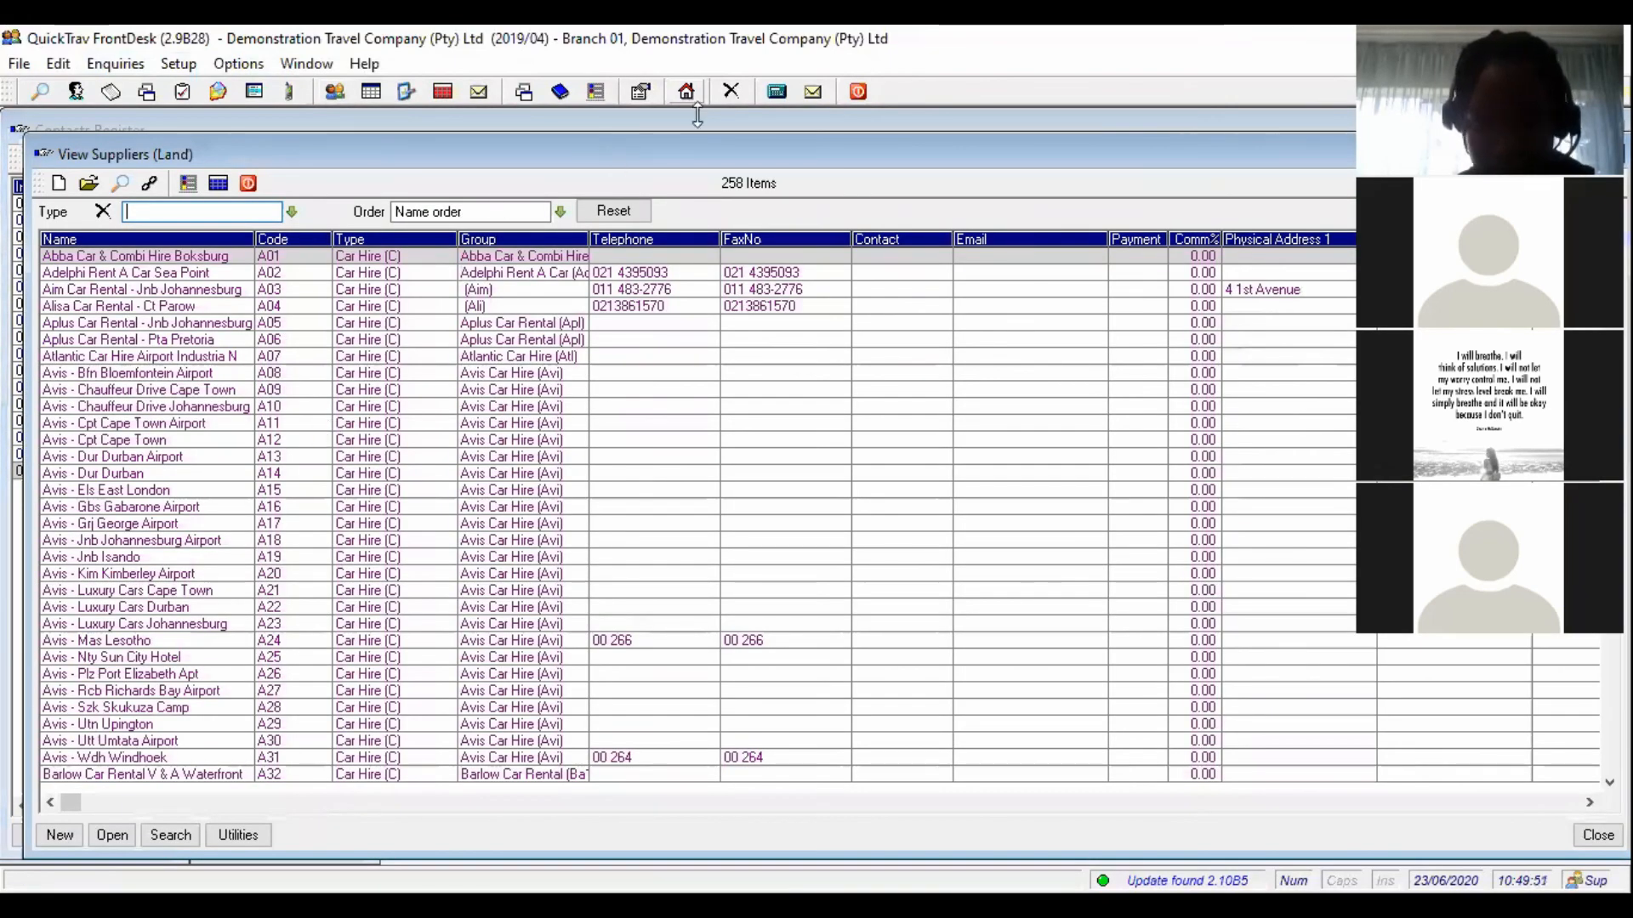